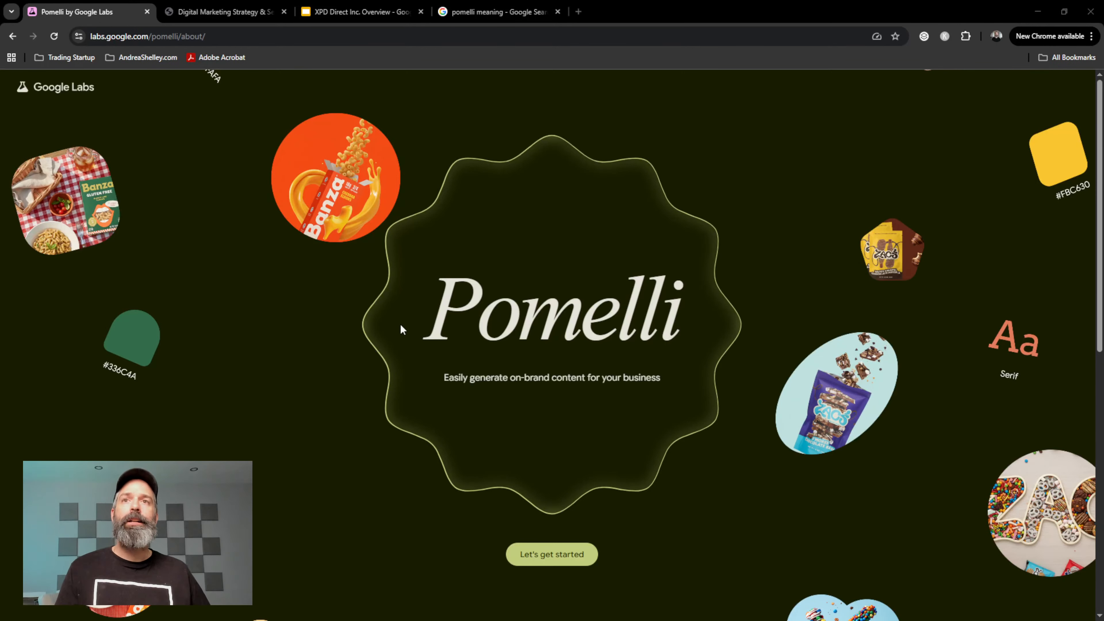
key(alt+Tab)
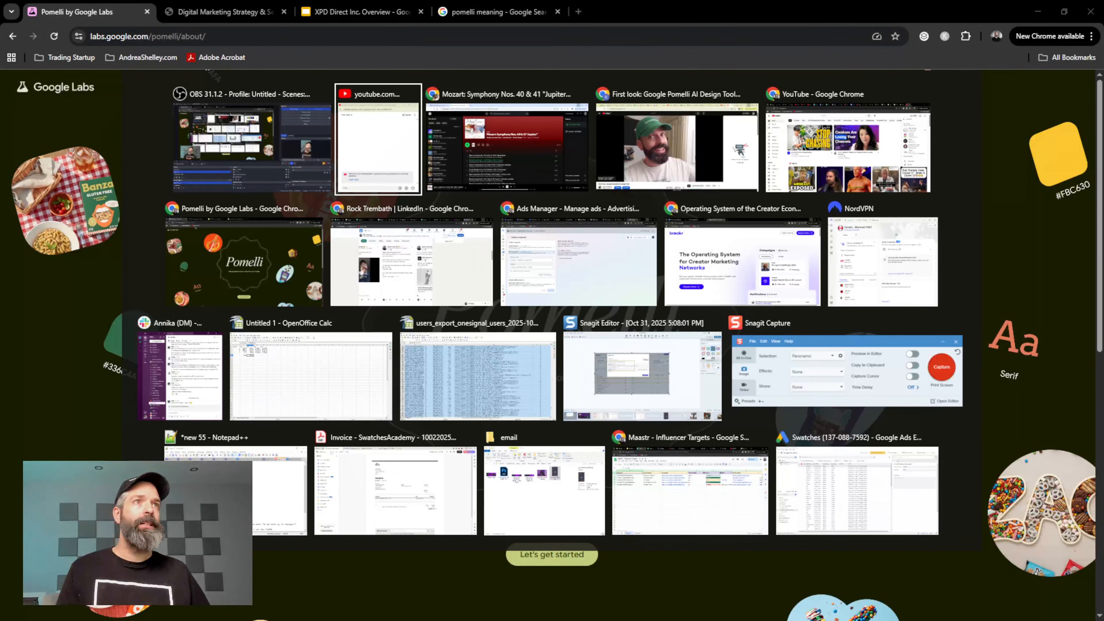
key(Escape)
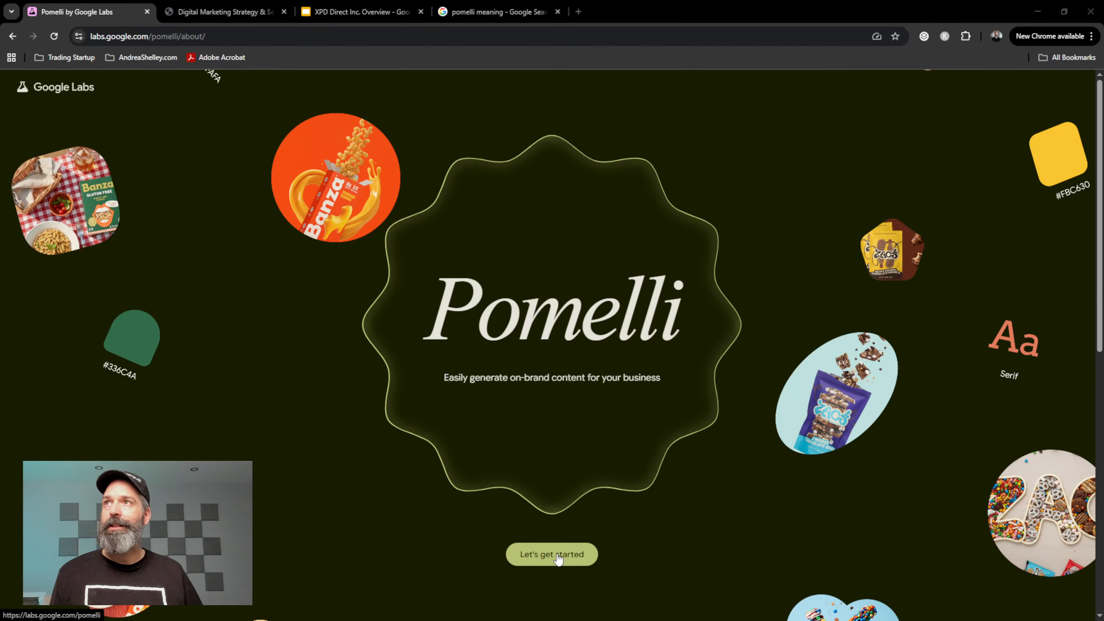
Read the Google search results for "pomelli meaning", covering the English translation and the answer to "What is Google Pomelli?"
click(487, 11)
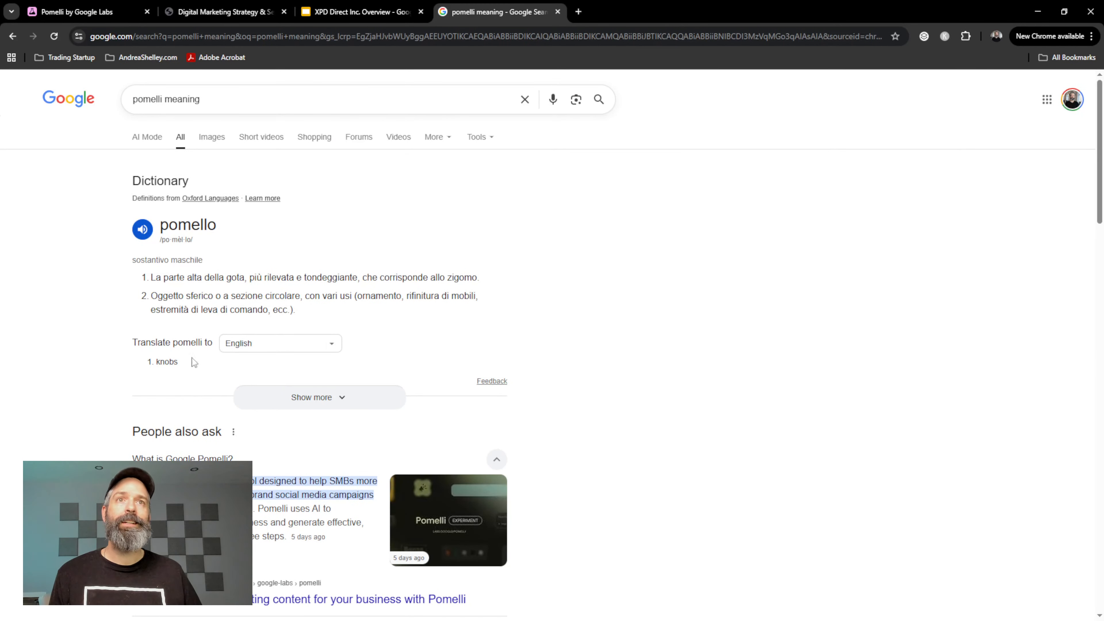
drag(148, 360, 268, 366)
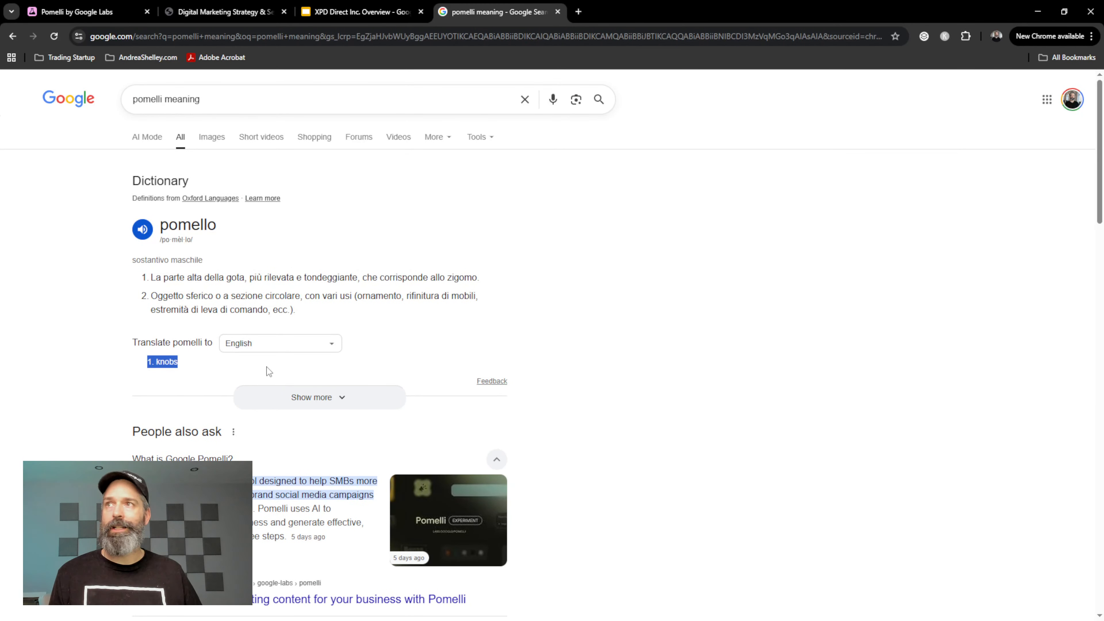
click(94, 383)
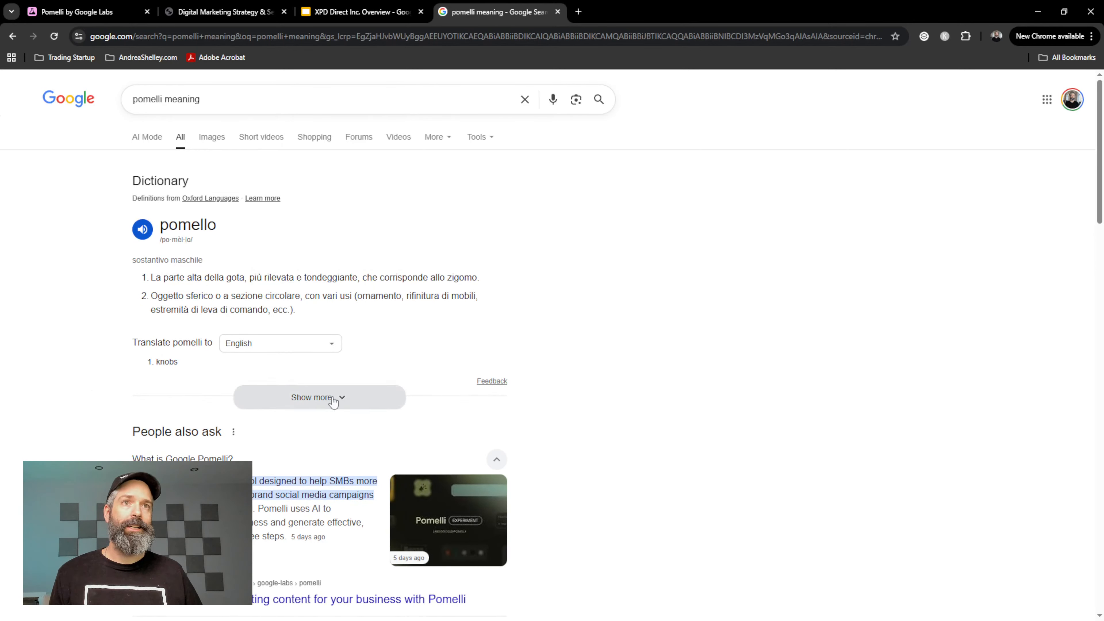
scroll(333, 402, down, 5)
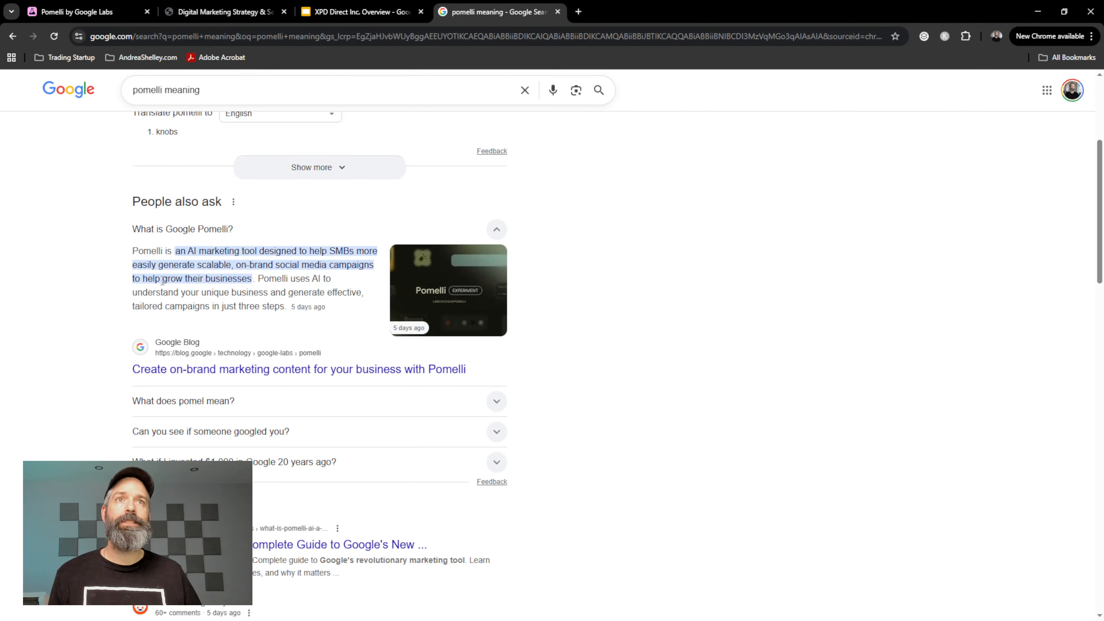
scroll(181, 234, down, 1)
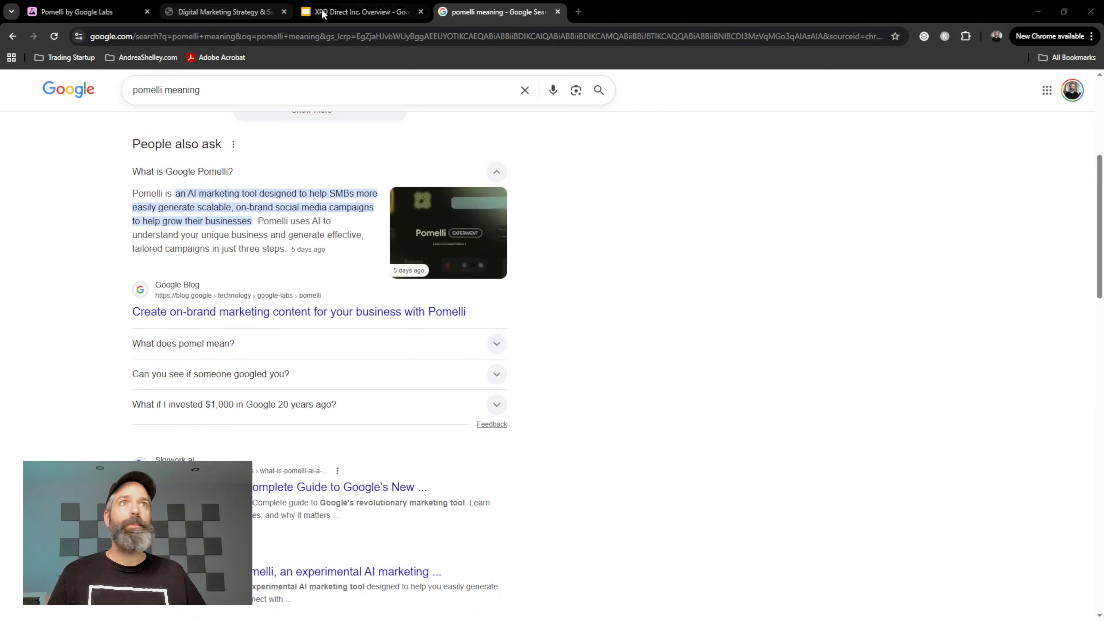
Return to the Pomelli page in Google Labs and start its onboarding, continuing past the welcome screen to the website entry form
click(121, 6)
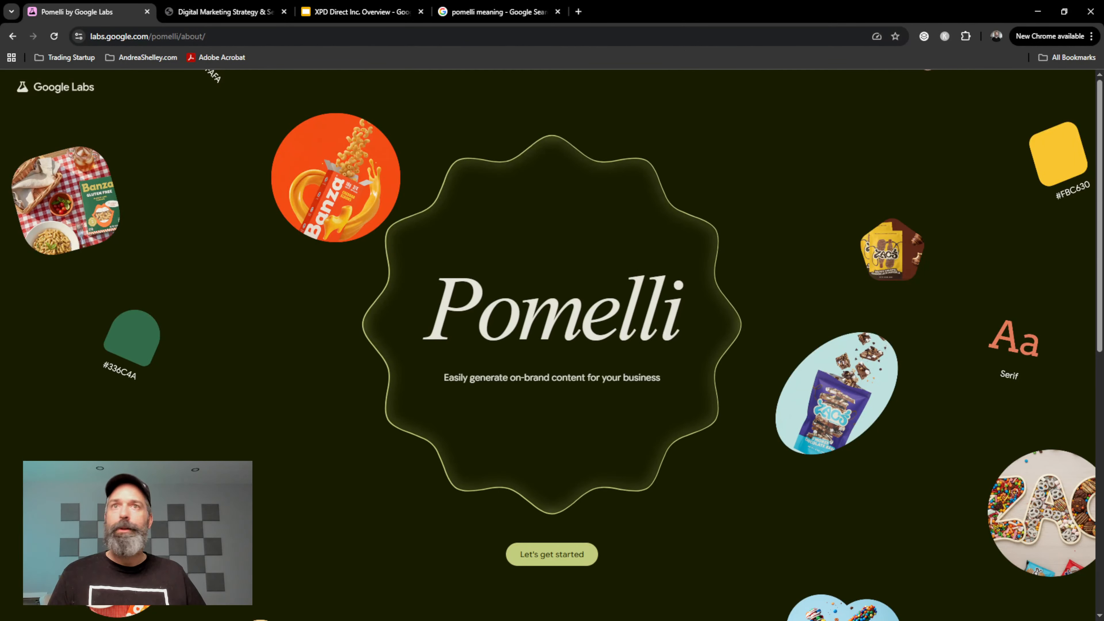
key(alt+Tab)
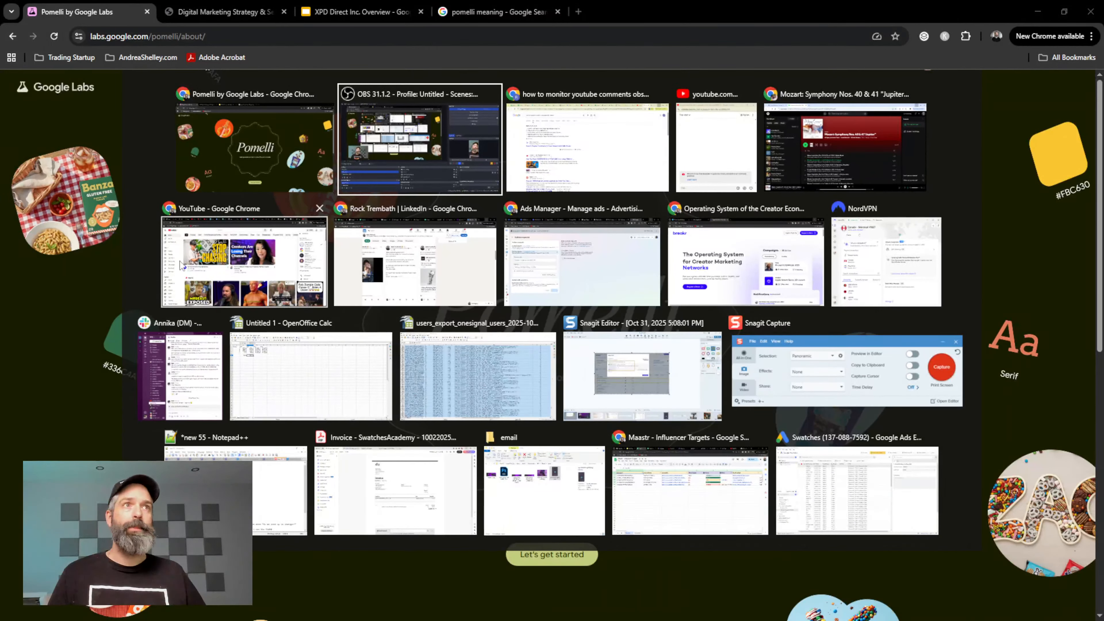
key(Escape)
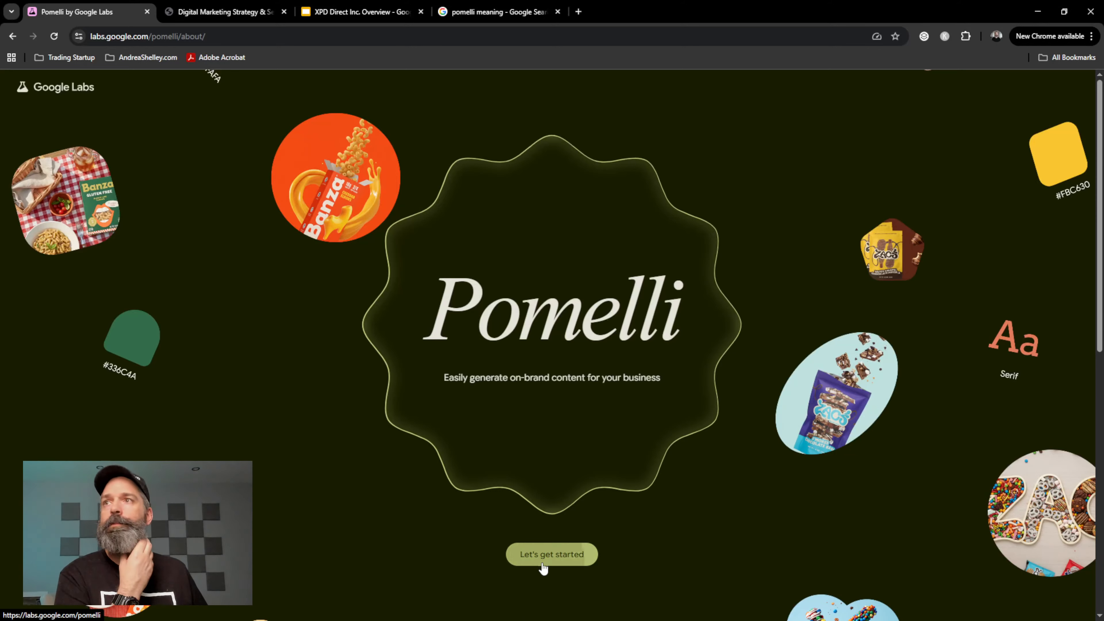
click(543, 553)
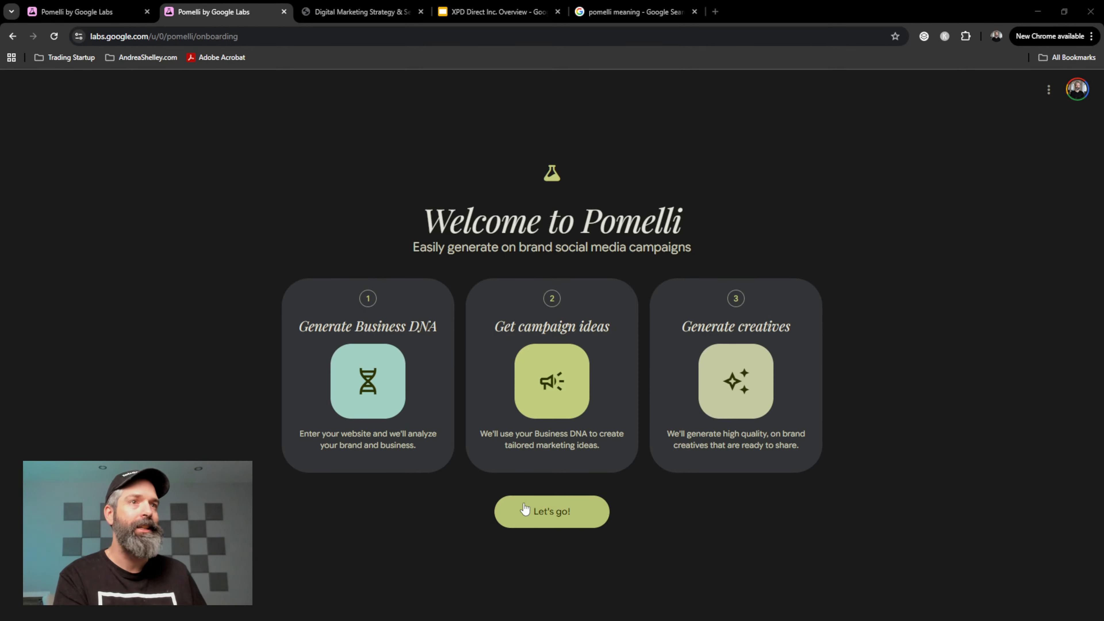
click(555, 518)
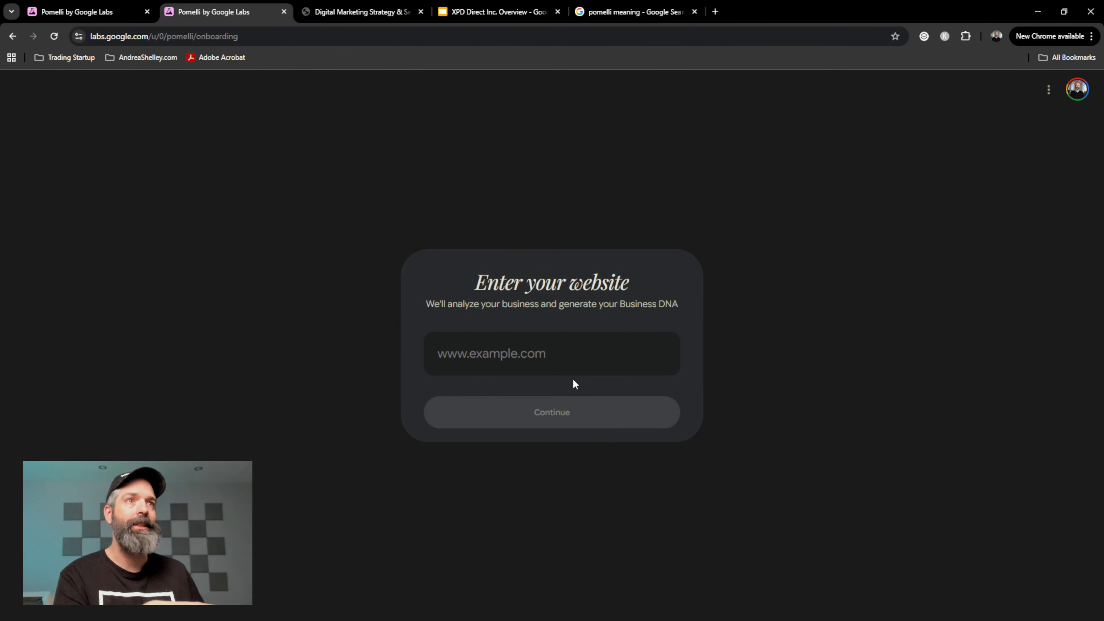
Review the xpd.ca homepage, examining its headings, service sections, illustrations and philosophy section
click(353, 6)
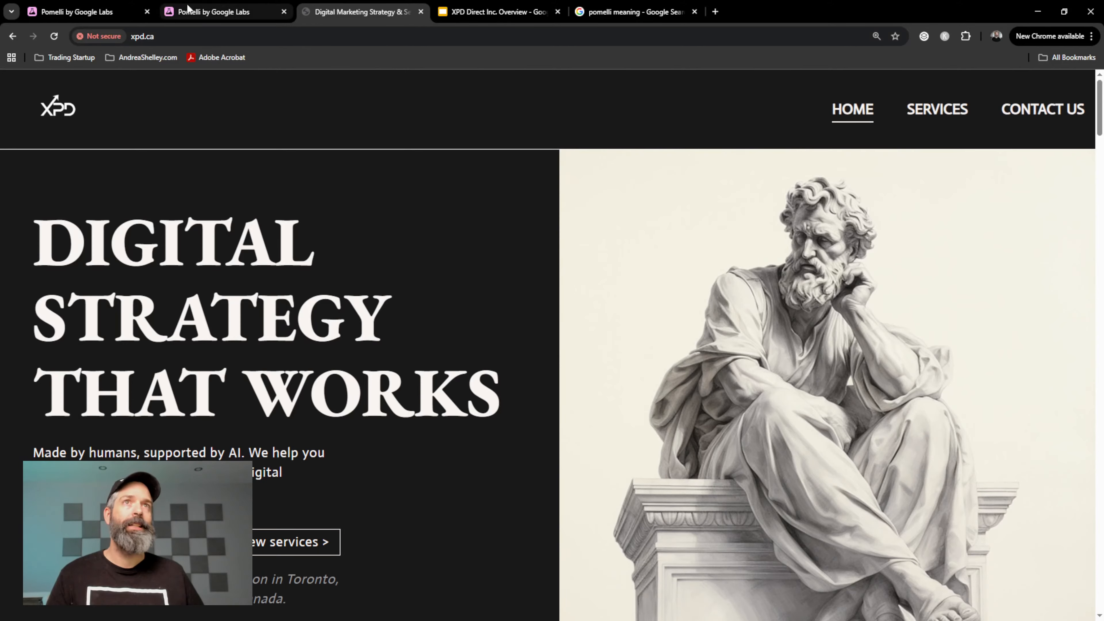
scroll(349, 273, down, 10)
scroll(346, 269, down, 20)
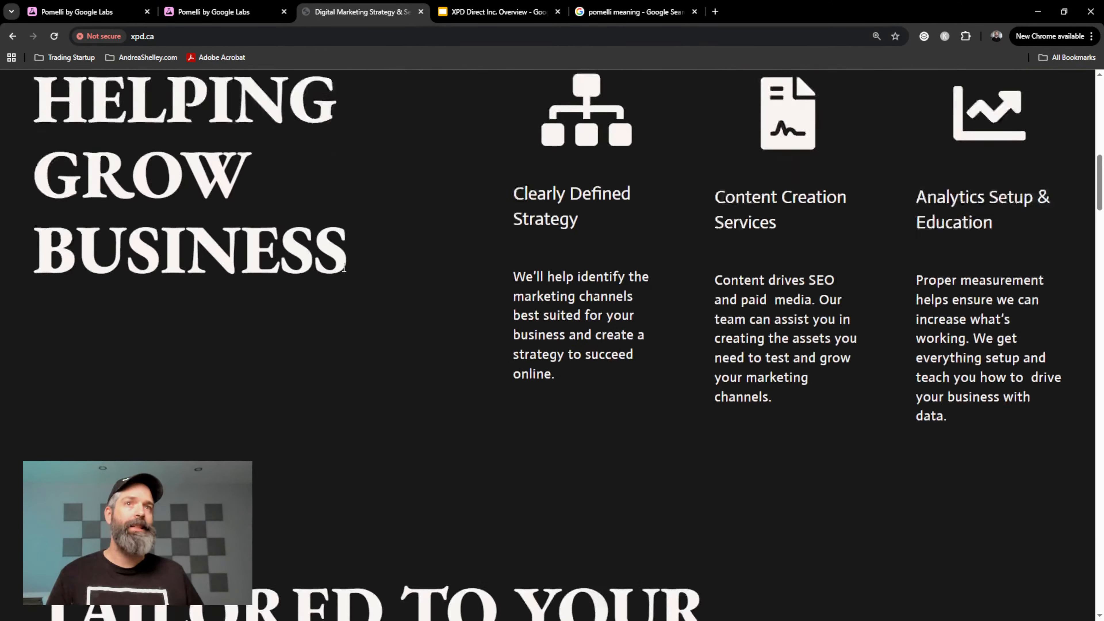
scroll(343, 266, up, 10)
scroll(345, 255, up, 15)
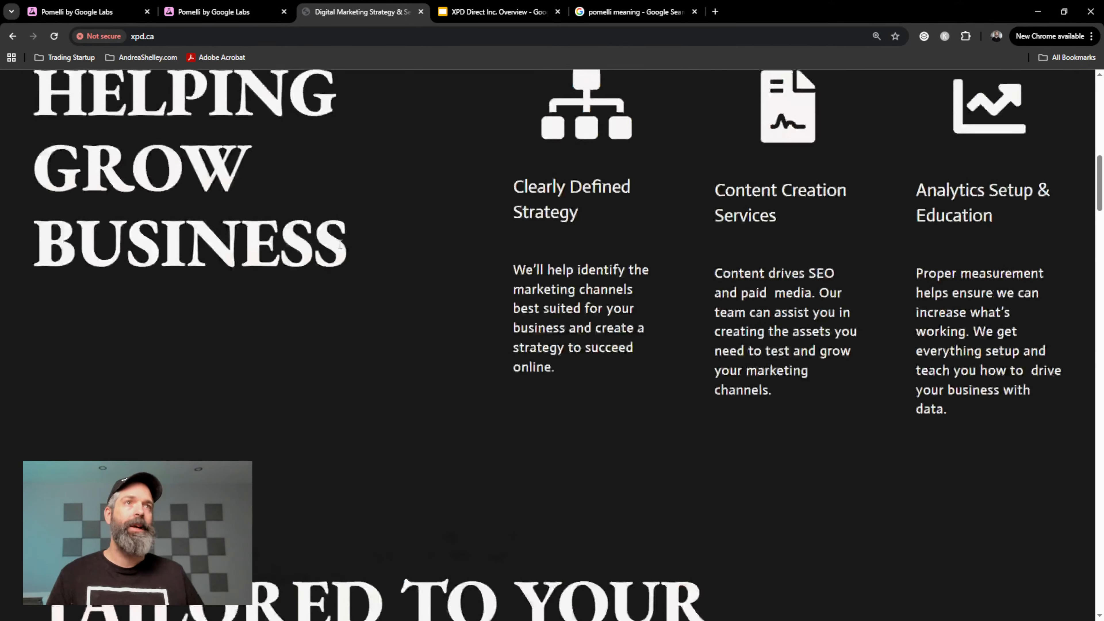
scroll(510, 354, down, 20)
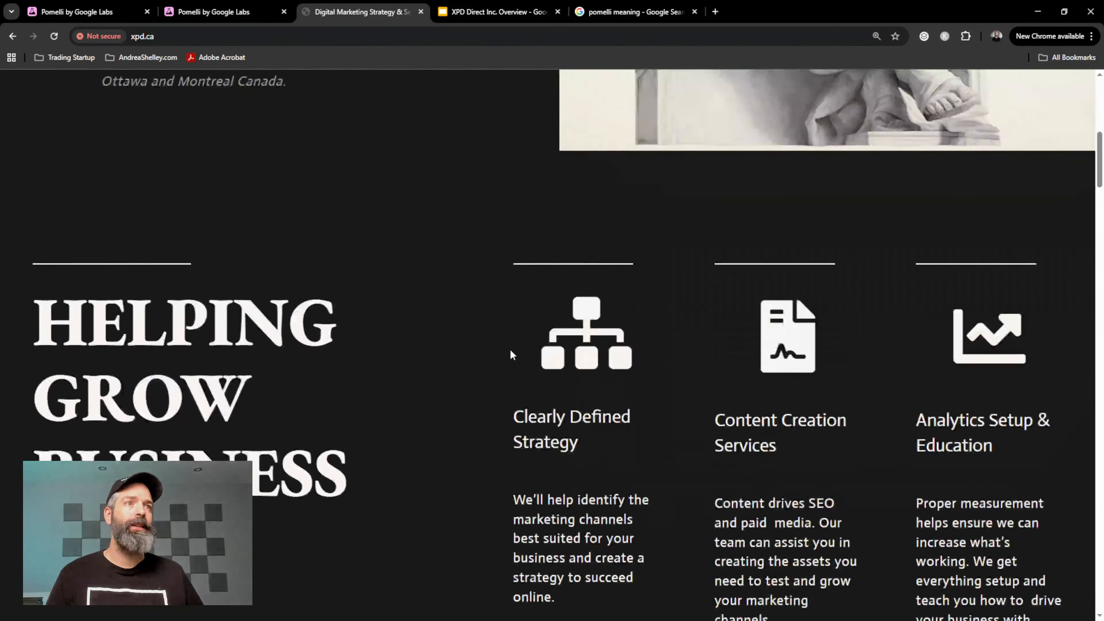
scroll(510, 345, down, 10)
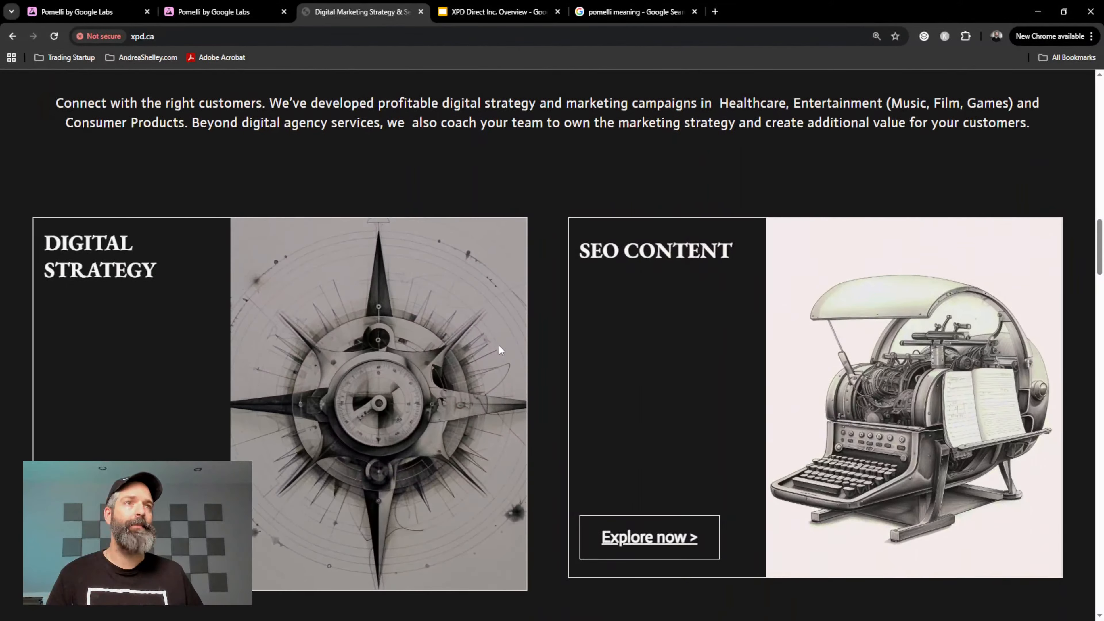
scroll(624, 496, down, 9)
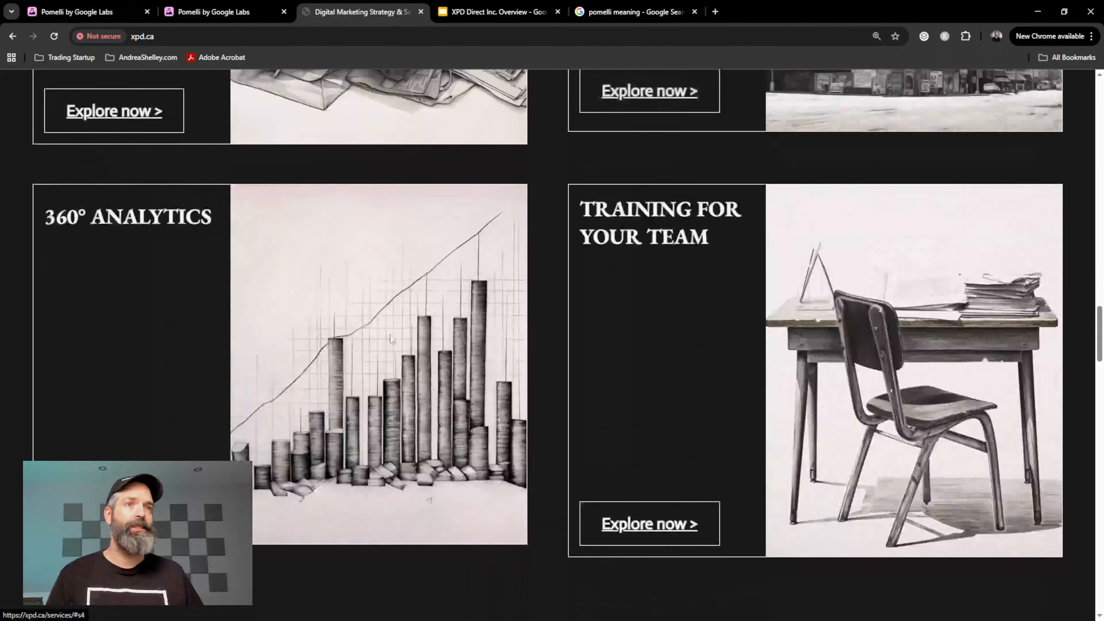
scroll(868, 415, down, 8)
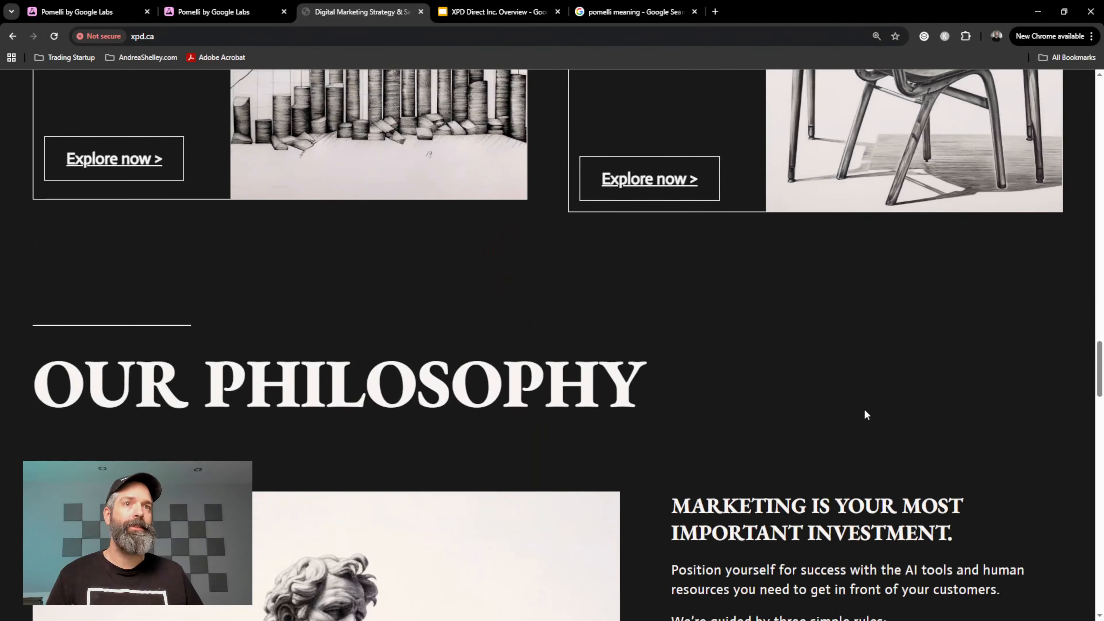
scroll(864, 414, down, 10)
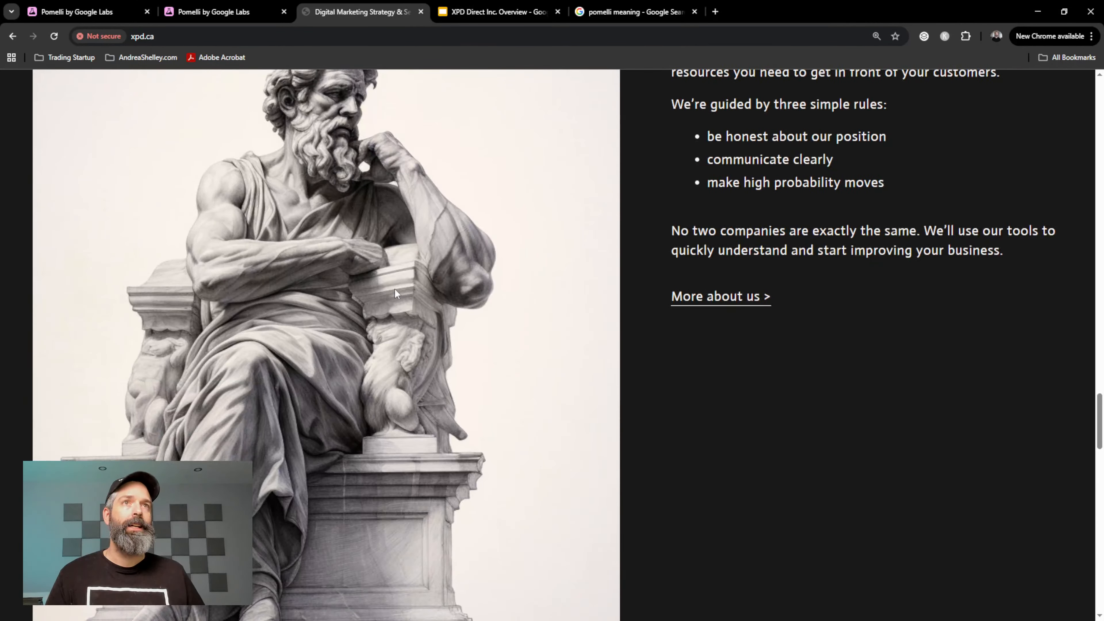
scroll(395, 292, up, 4)
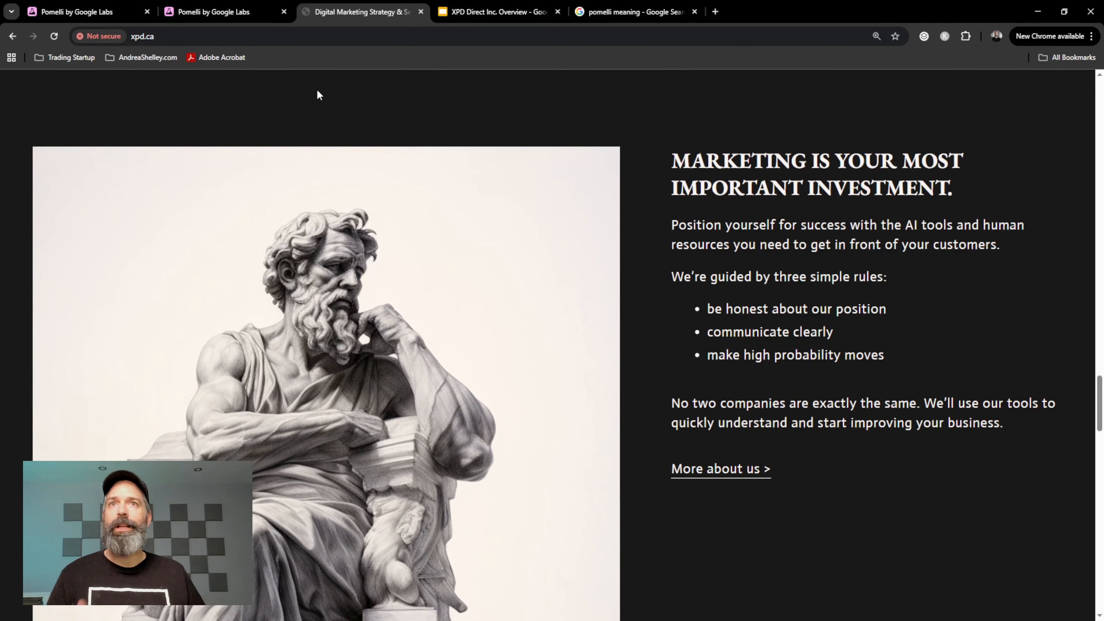
click(216, 8)
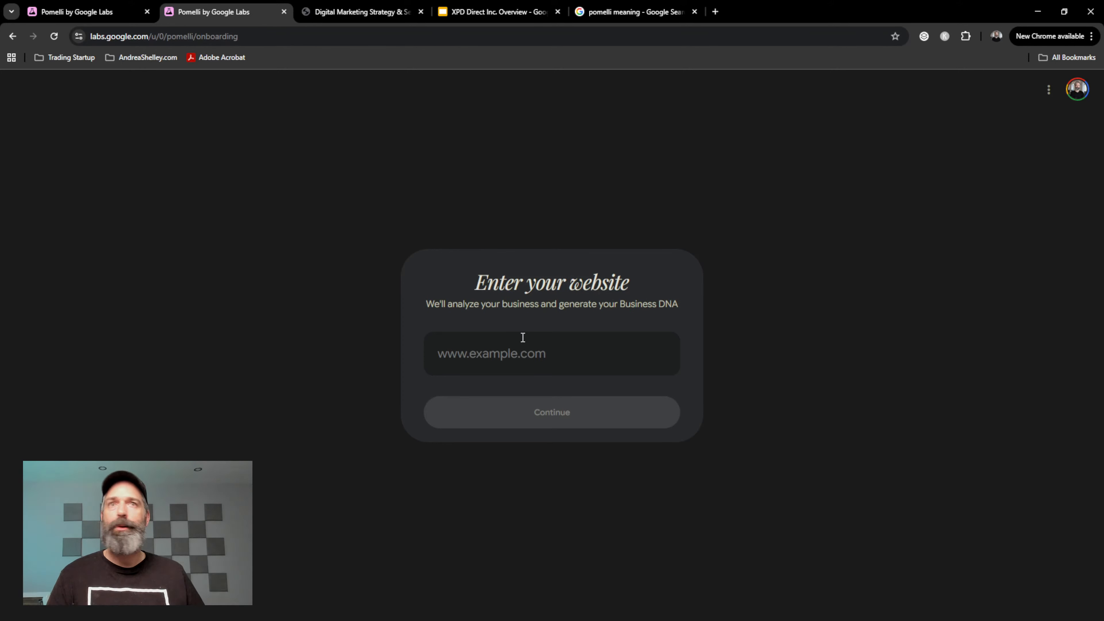
click(530, 347)
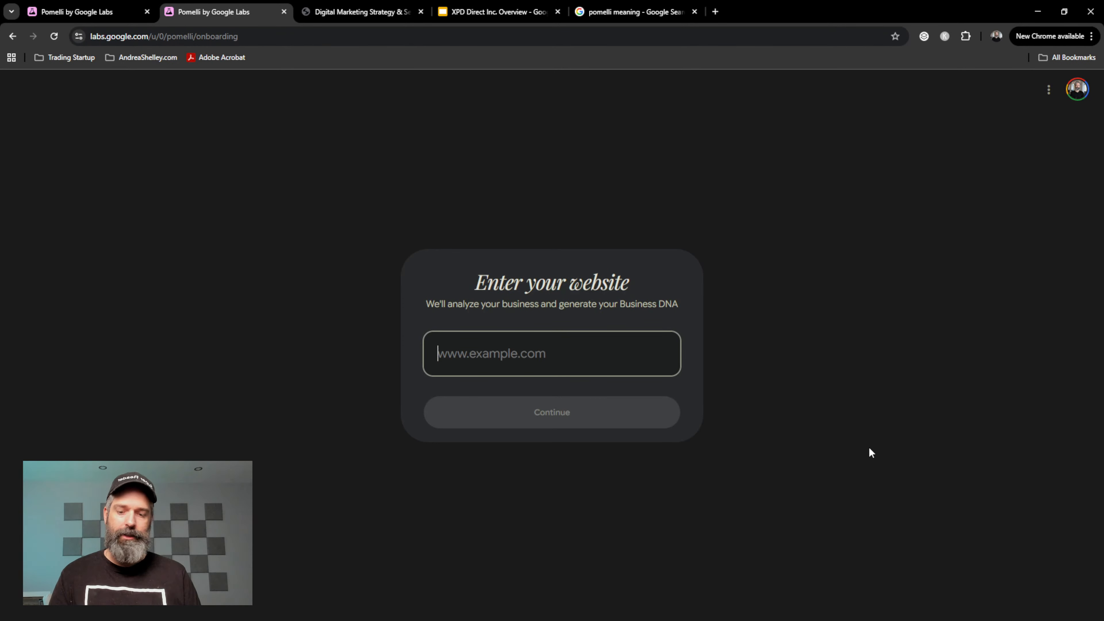
text(xx)
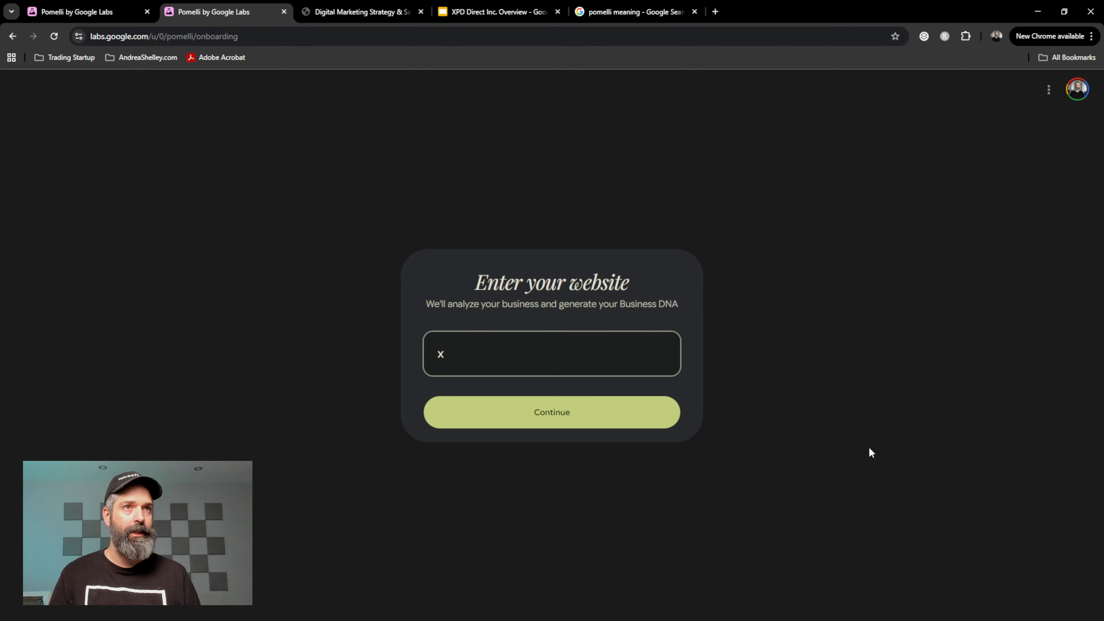
key(BackSpace)
text(www.xpd)
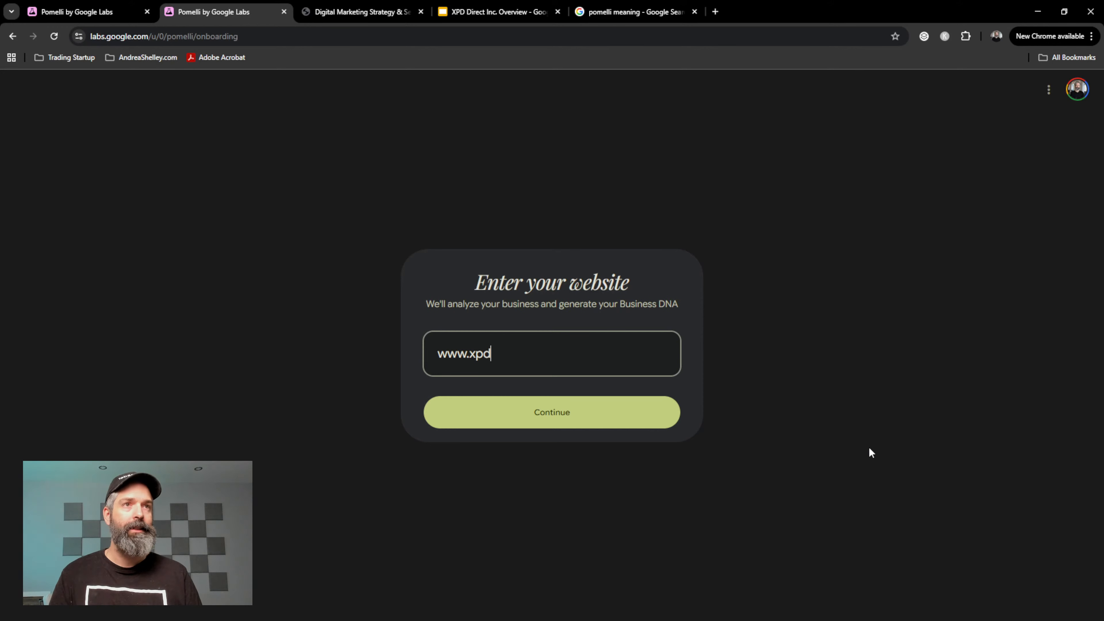
text(.ca)
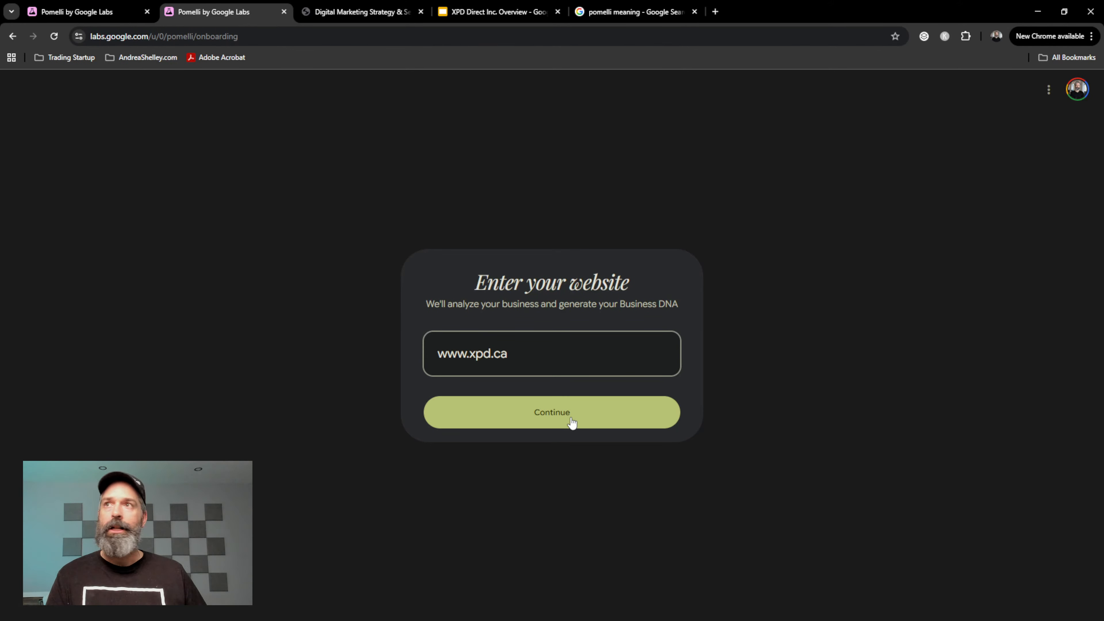
click(588, 416)
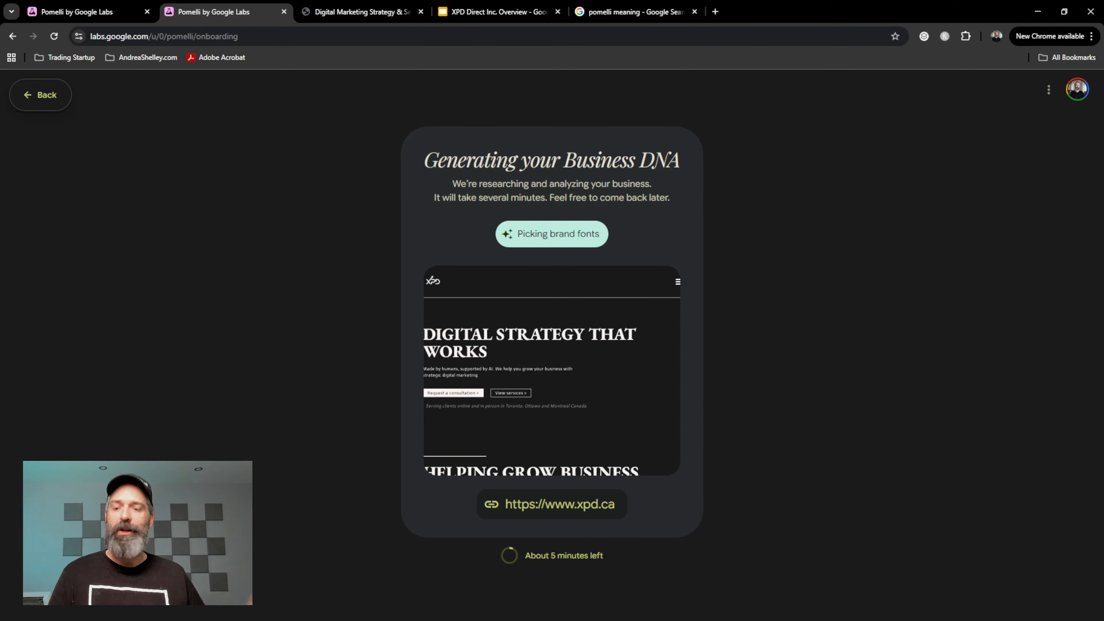
Compare the fonts and colors on the Styles slide of the XPD Direct Inc. Overview presentation with the generated Business DNA
key(alt+Tab)
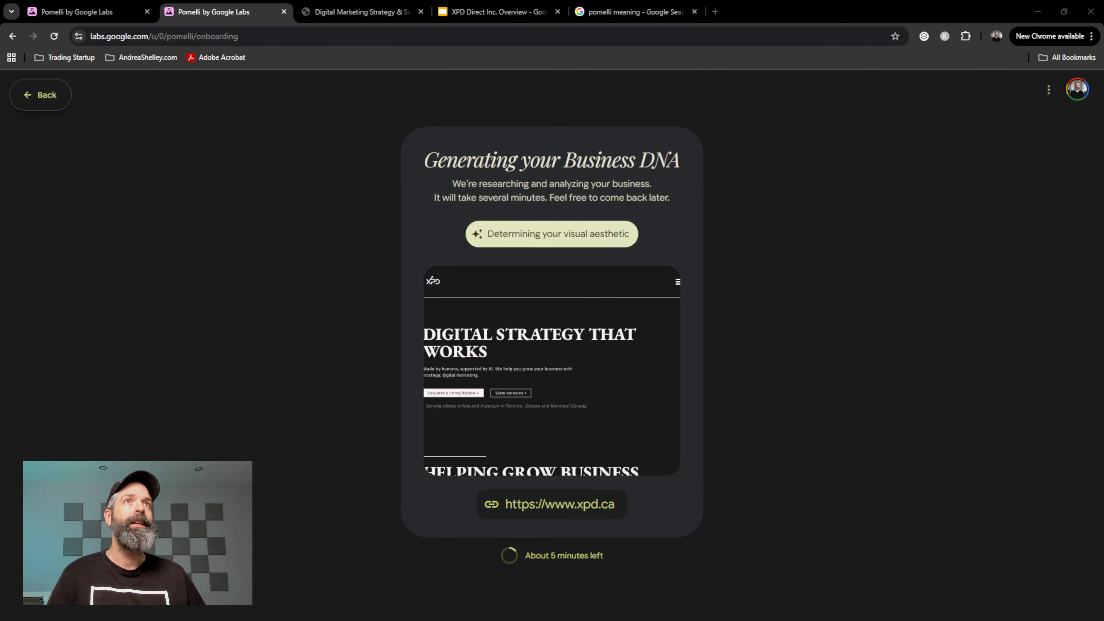
click(495, 6)
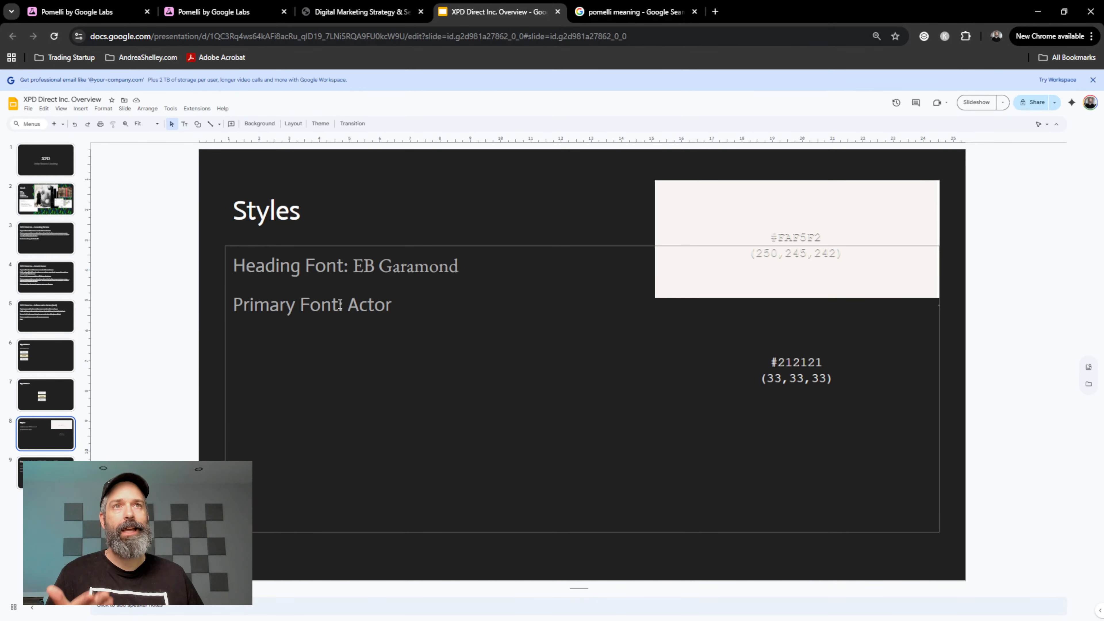
click(211, 5)
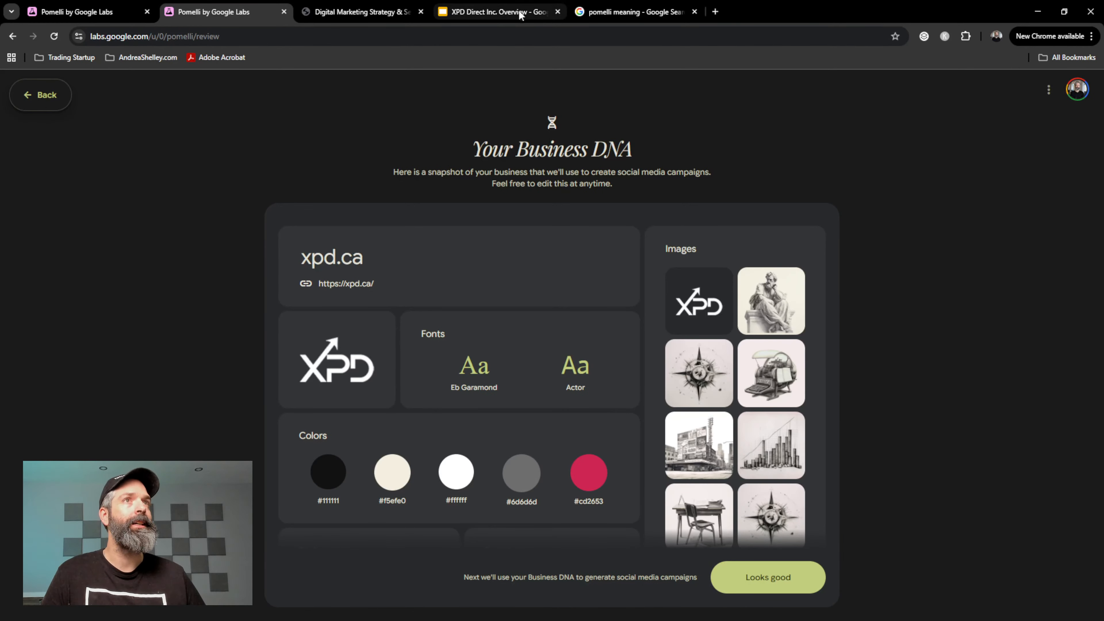
click(495, 5)
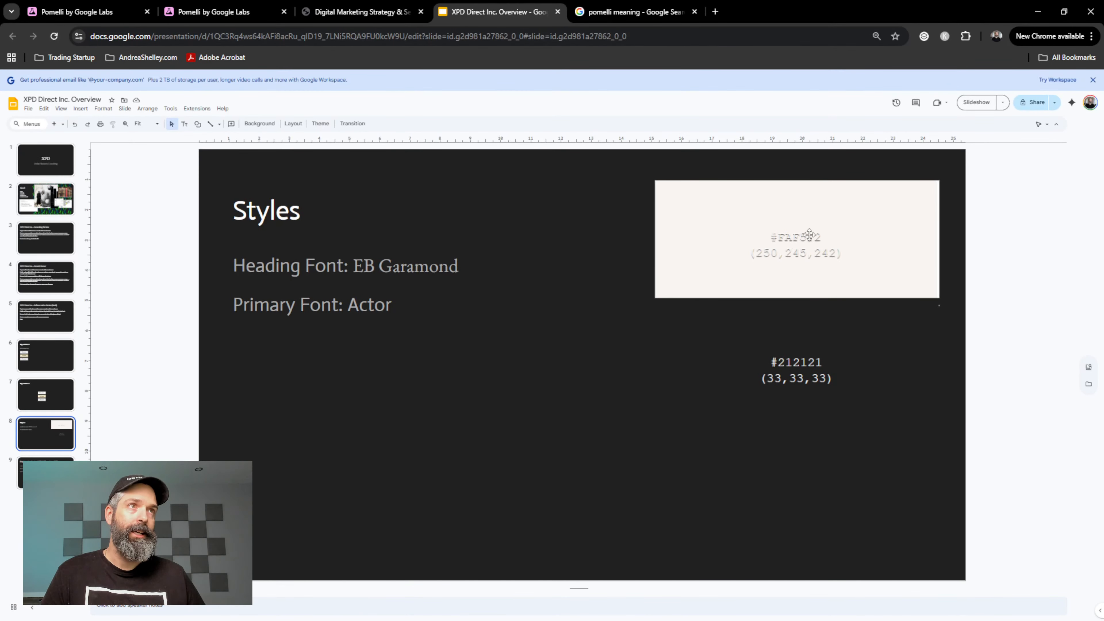
click(248, 4)
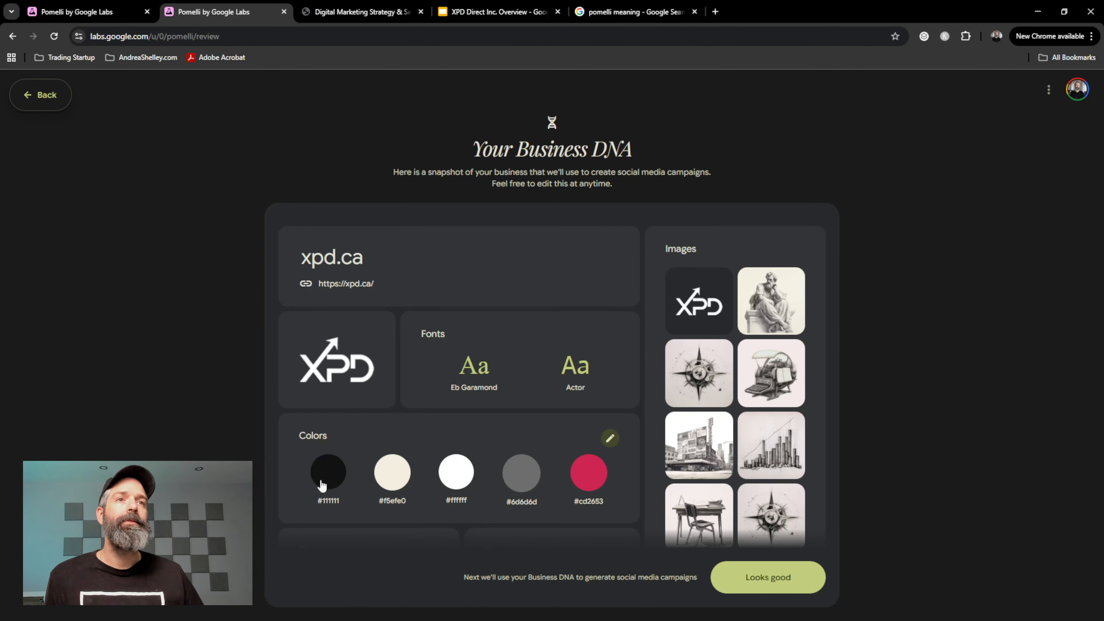
click(460, 14)
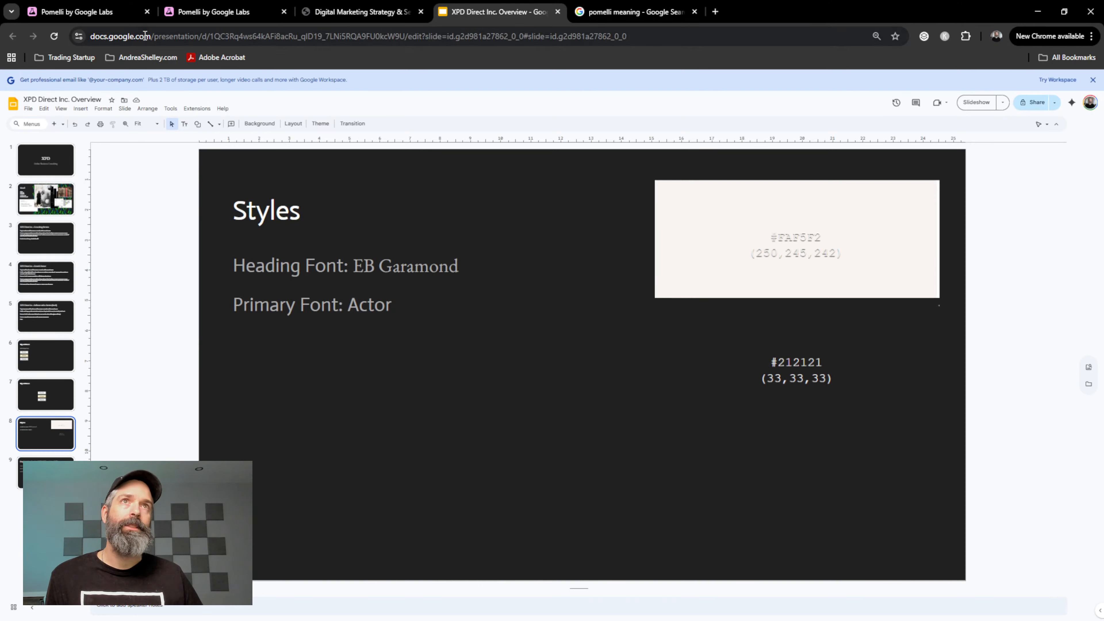
click(192, 6)
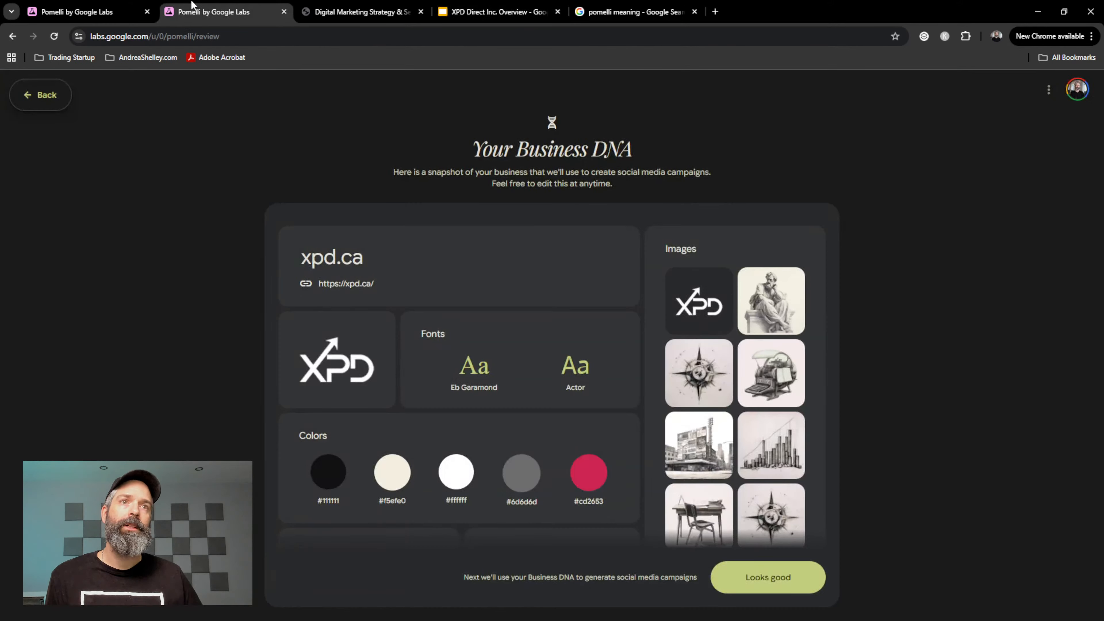
click(335, 496)
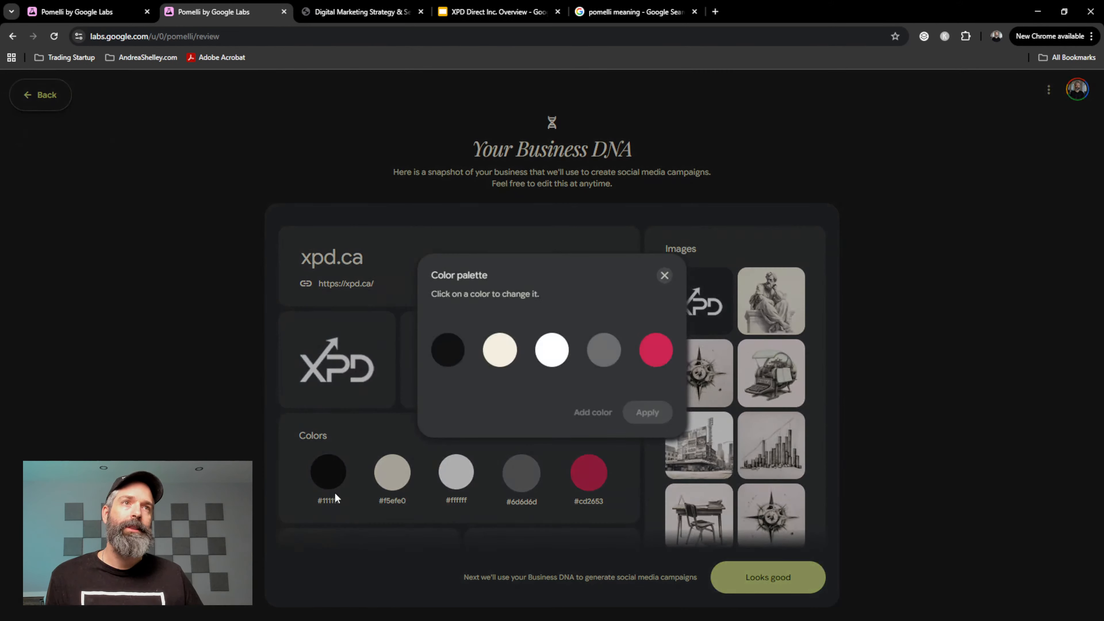
click(448, 351)
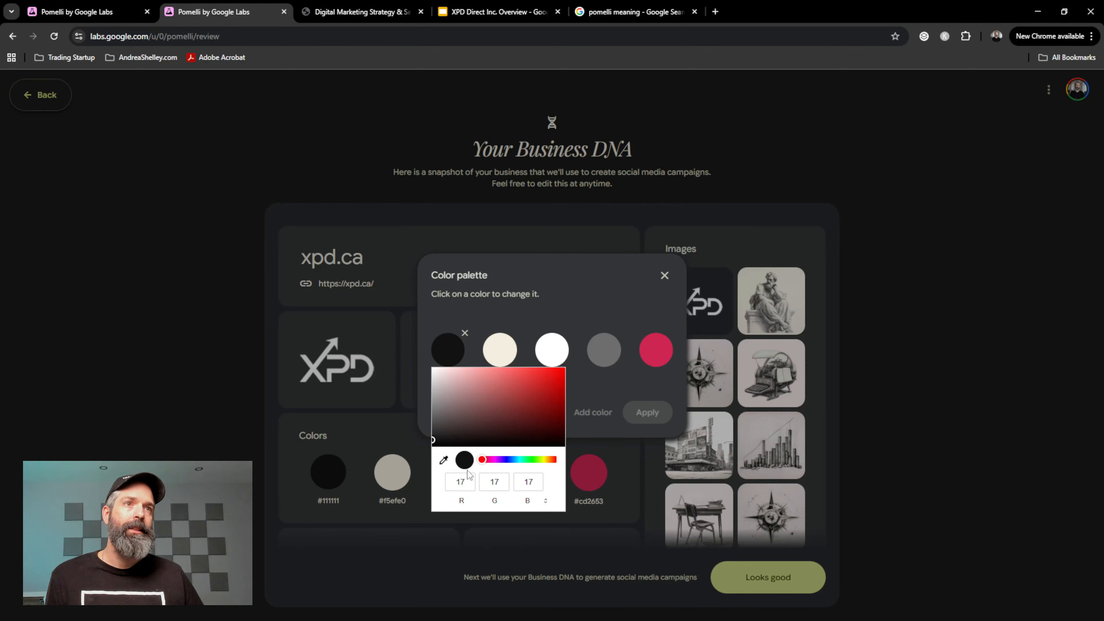
click(443, 460)
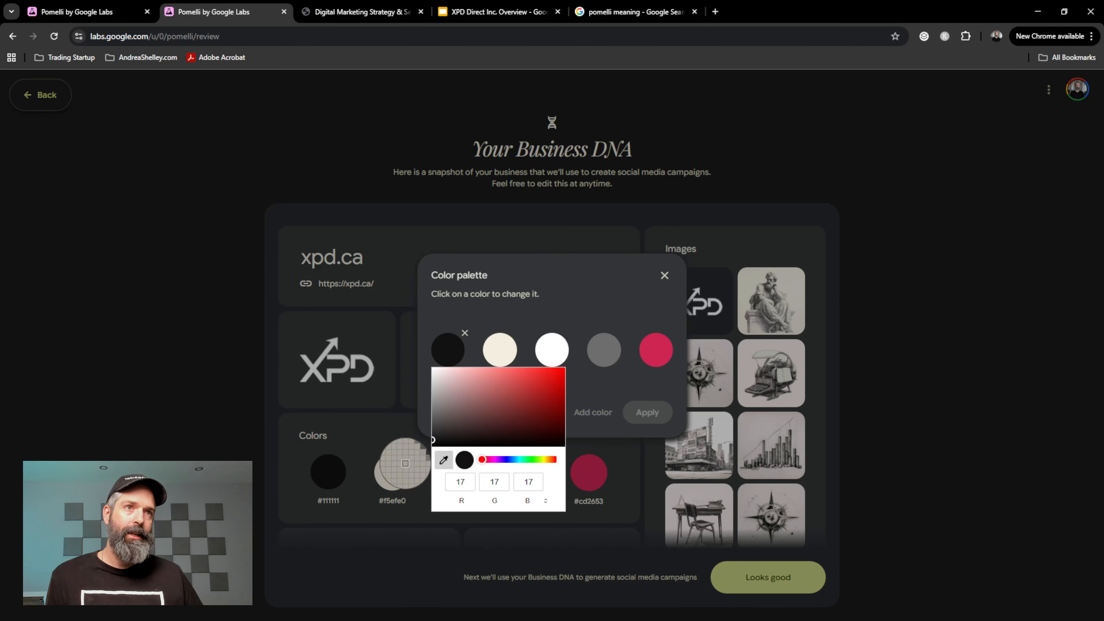
click(405, 463)
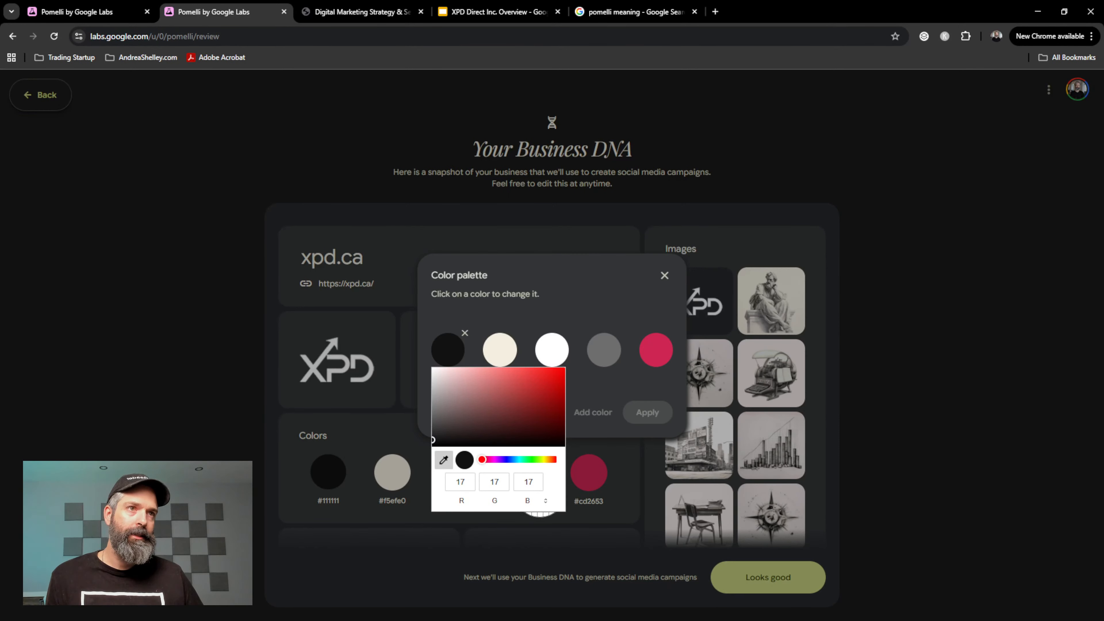
click(547, 506)
click(546, 501)
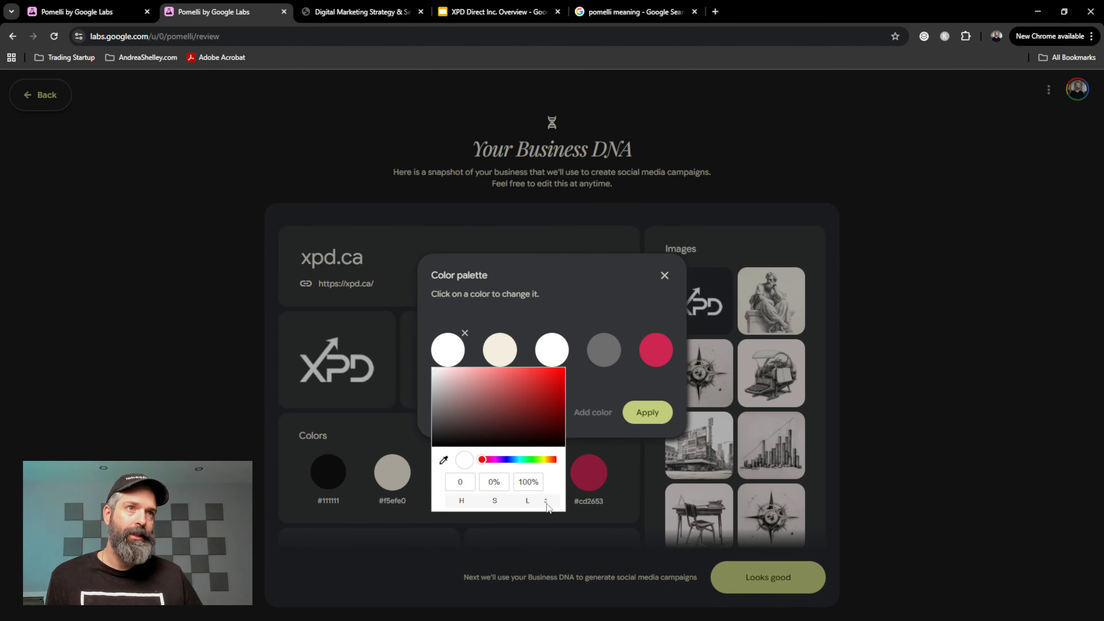
click(546, 503)
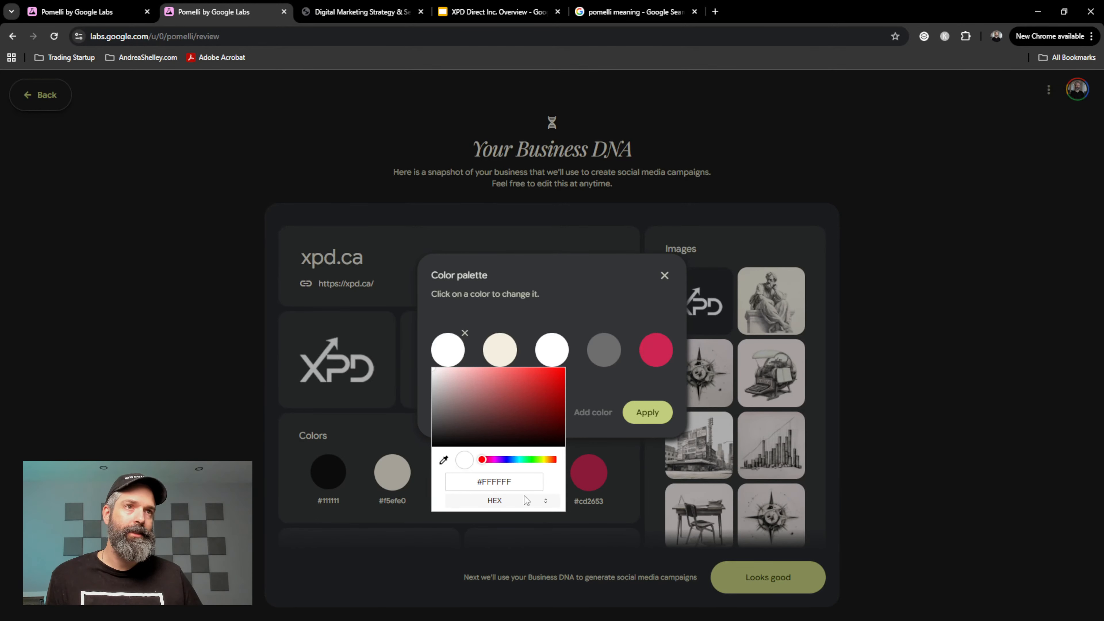
click(500, 15)
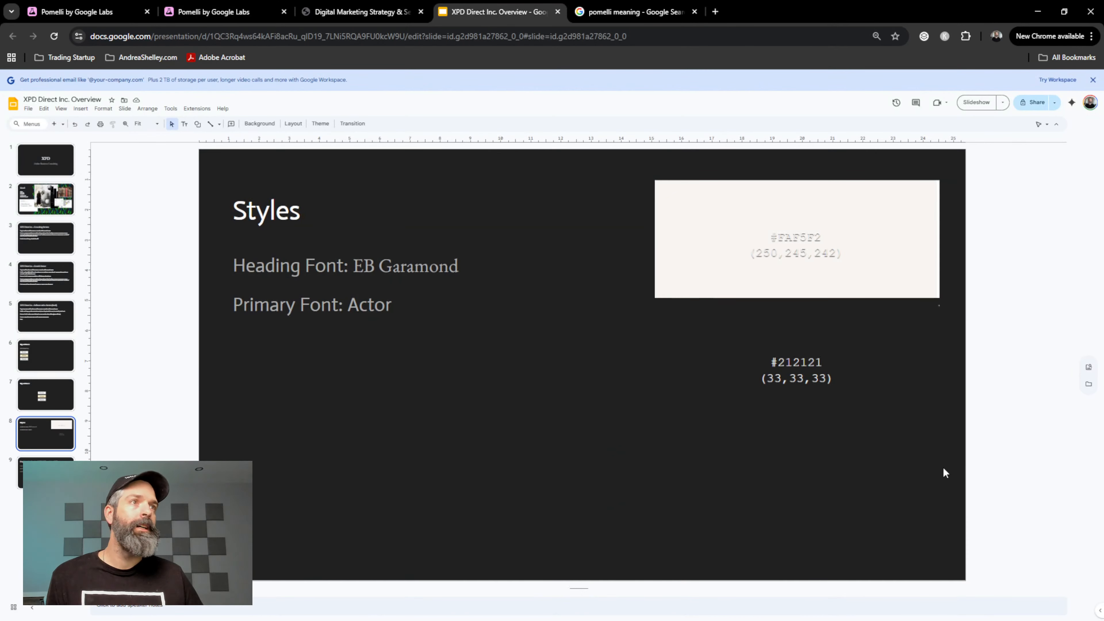
click(240, 12)
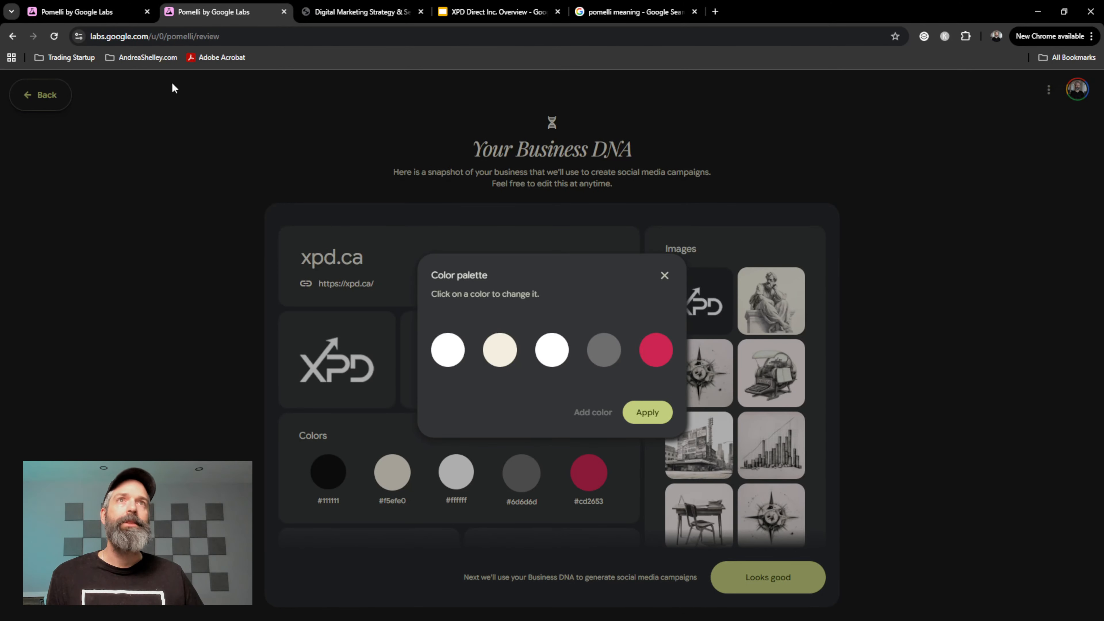
click(80, 8)
click(222, 12)
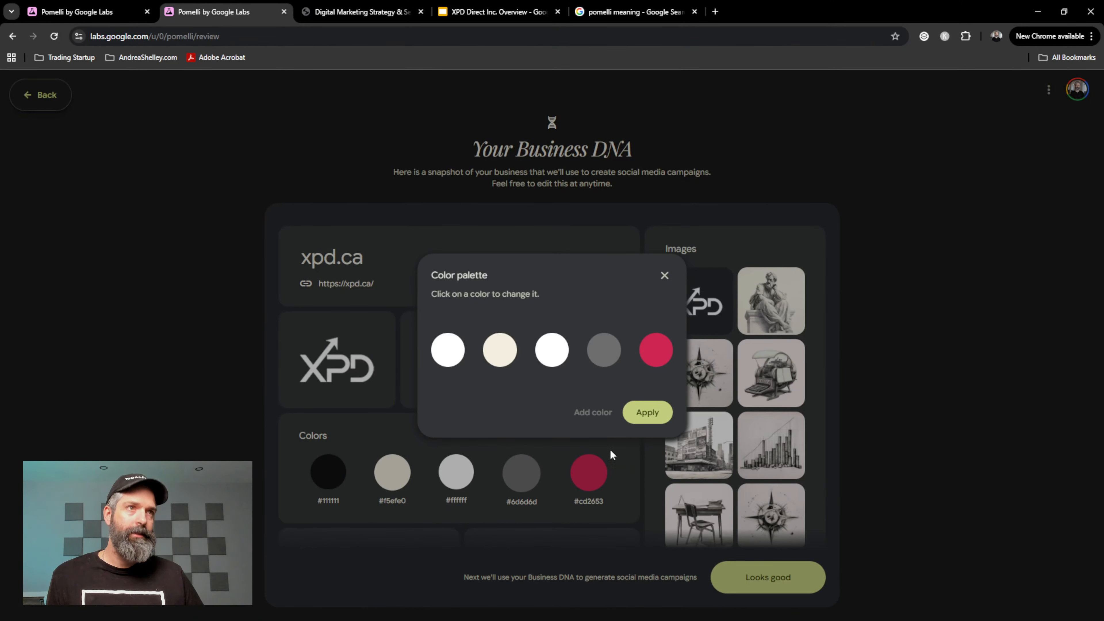
click(665, 277)
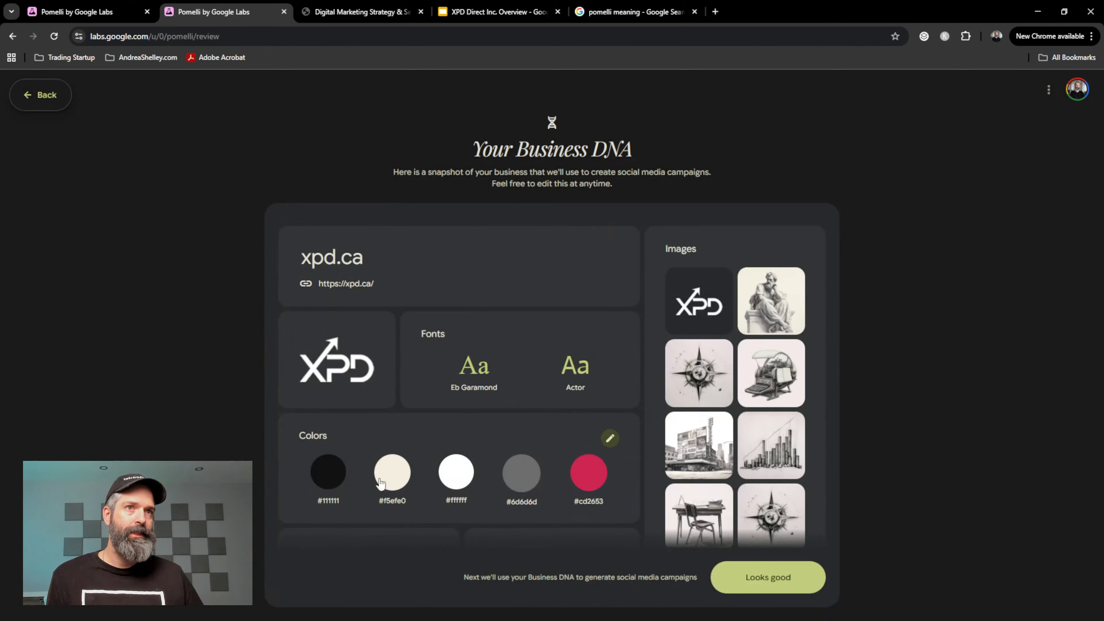
Change the near-black brand color in the Business DNA palette to hex #212121
click(338, 469)
click(457, 360)
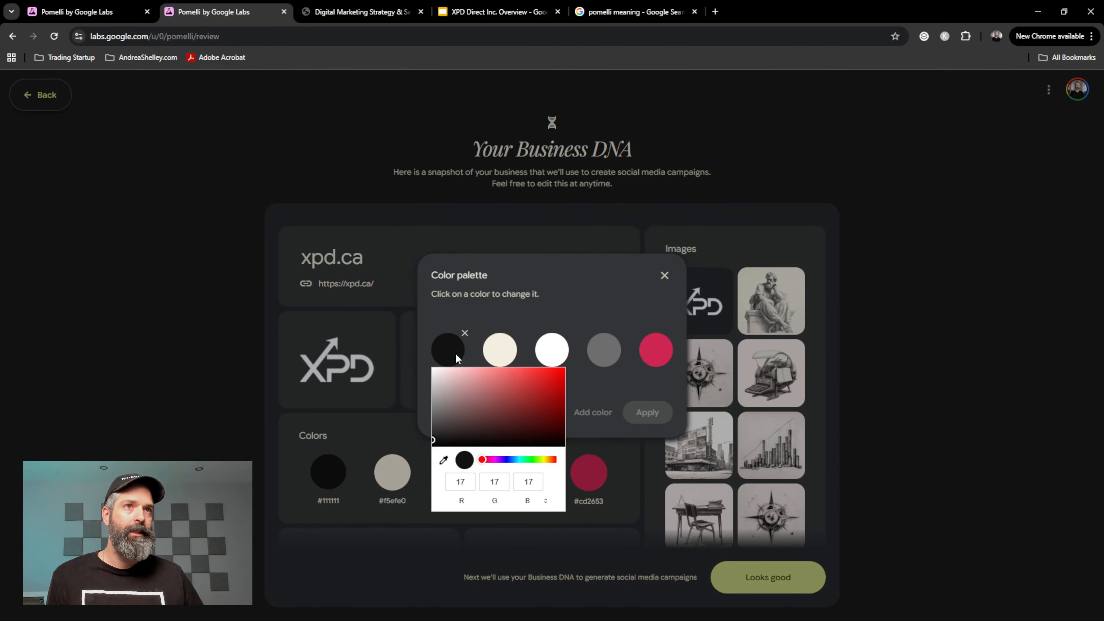
click(544, 498)
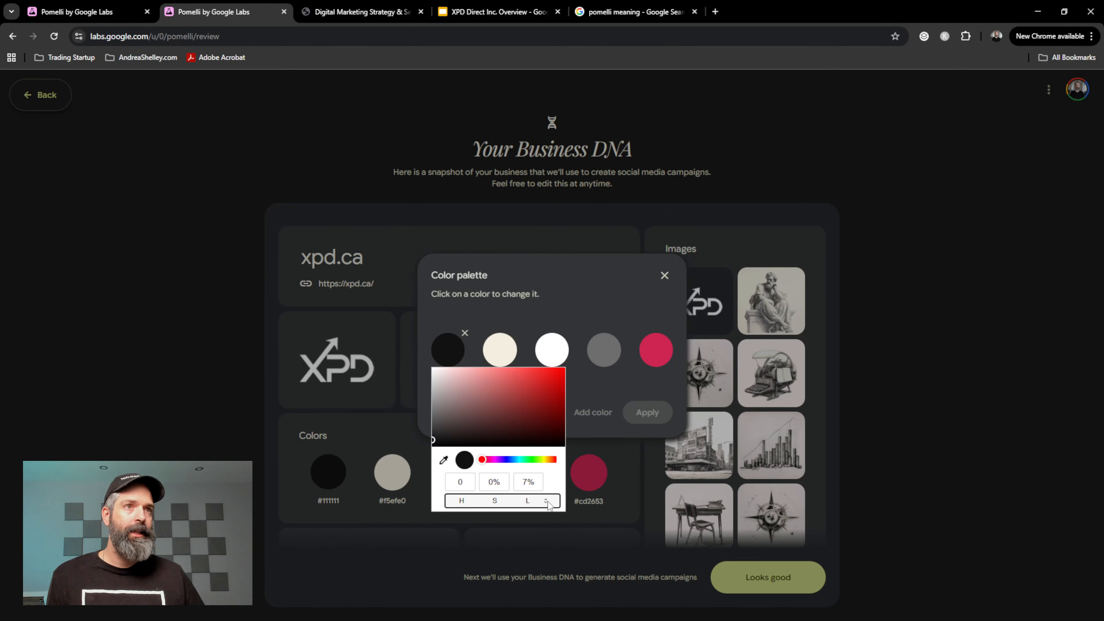
click(541, 499)
key(shift+Tab)
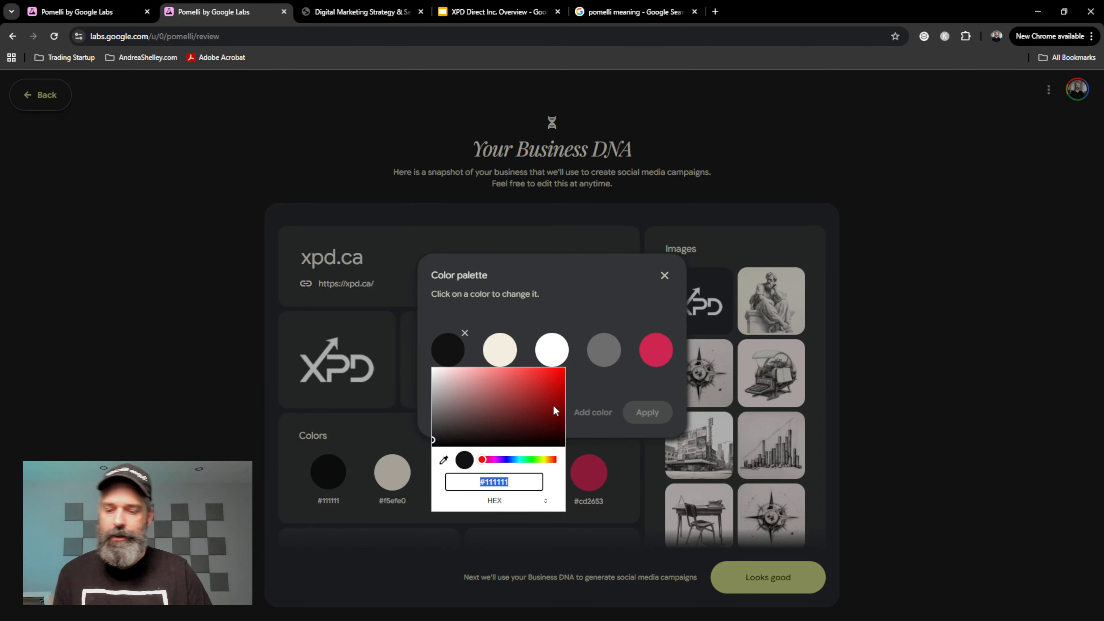
text(#212)
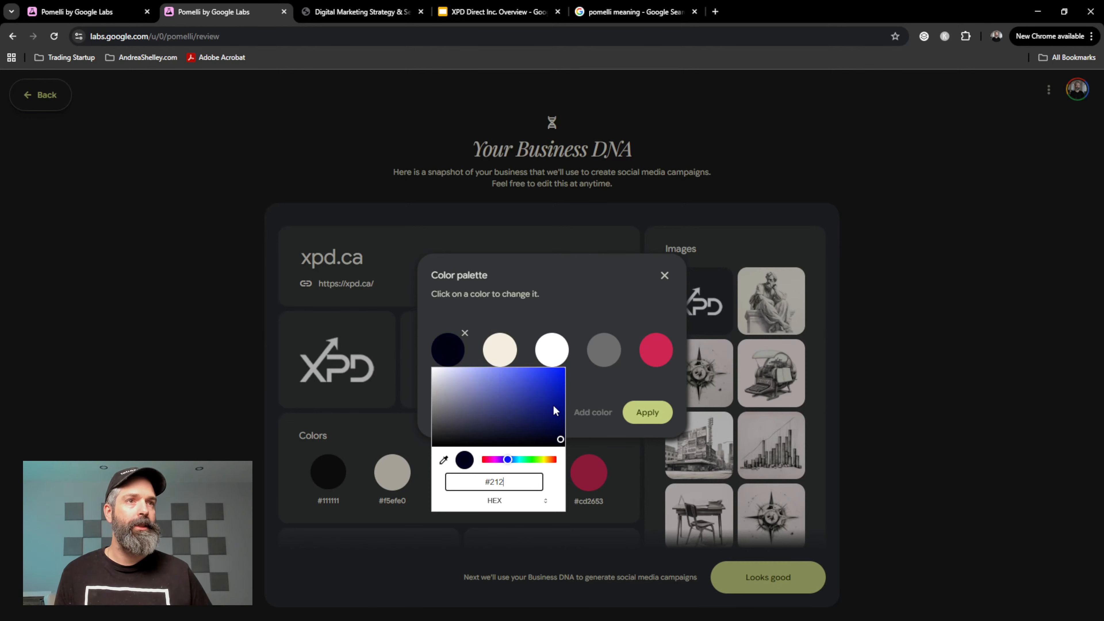
text(121)
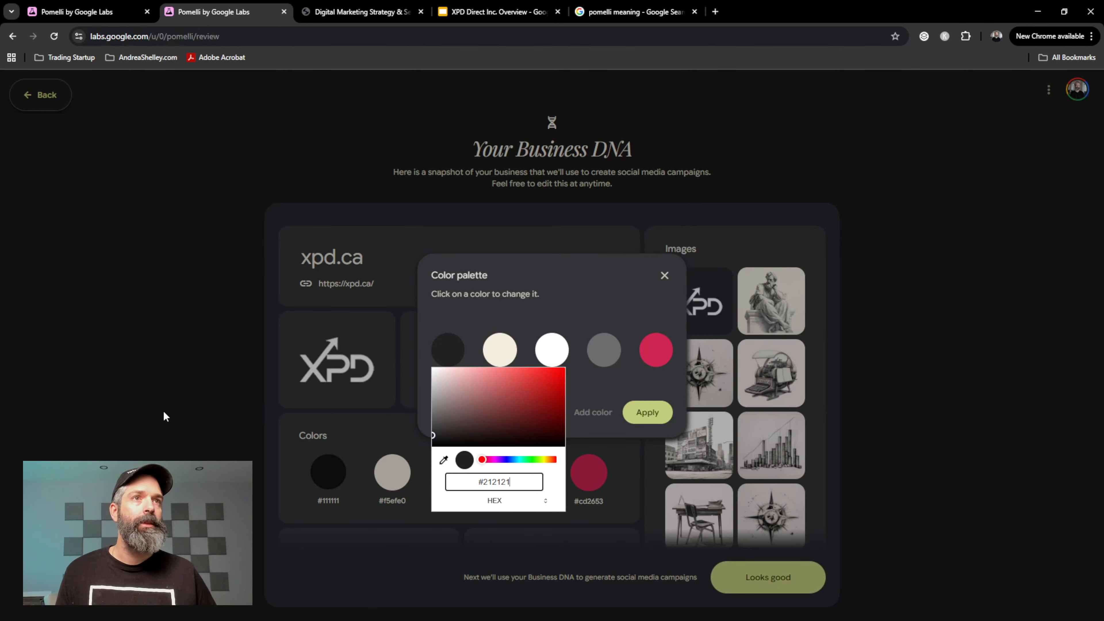
Check the light brand color on the presentation's Styles slide and set the palette's cream color to hex #FAF5F2
click(520, 2)
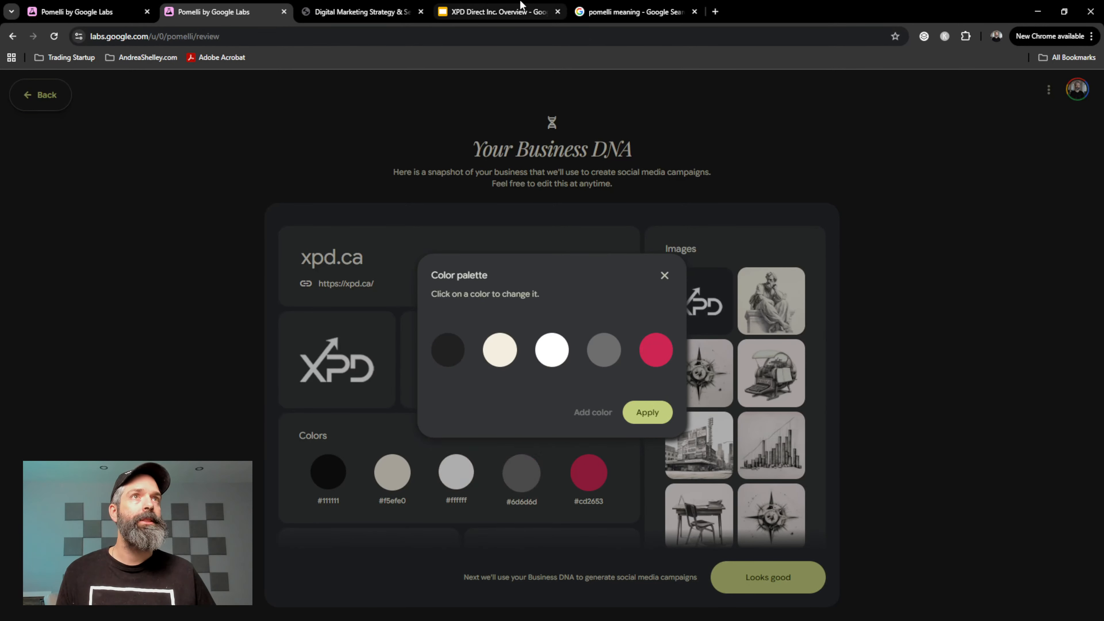
click(521, 3)
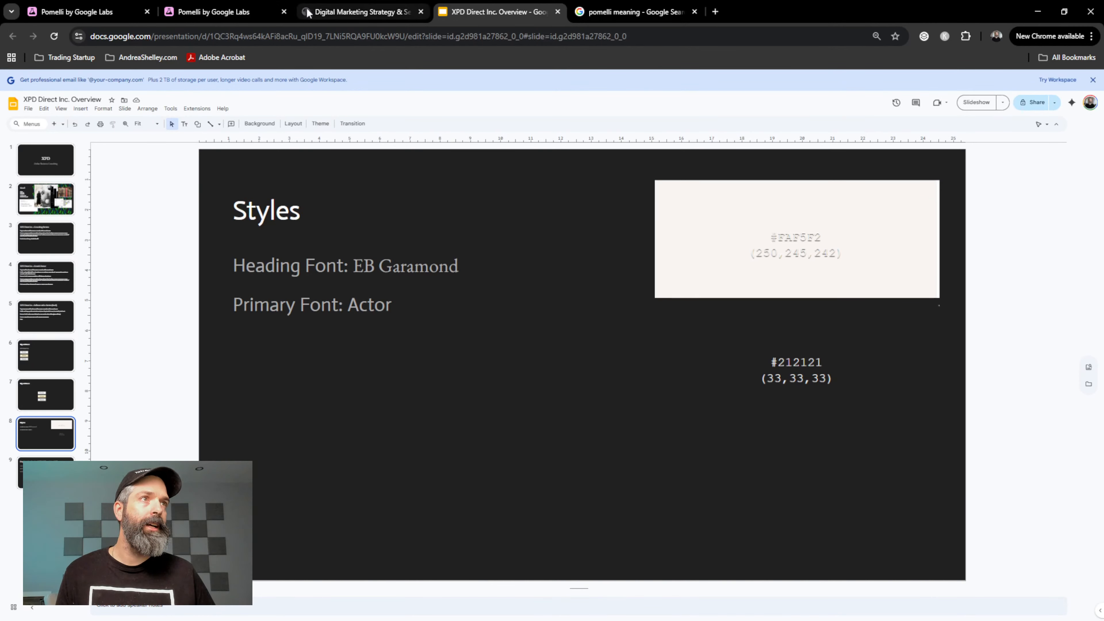
click(231, 9)
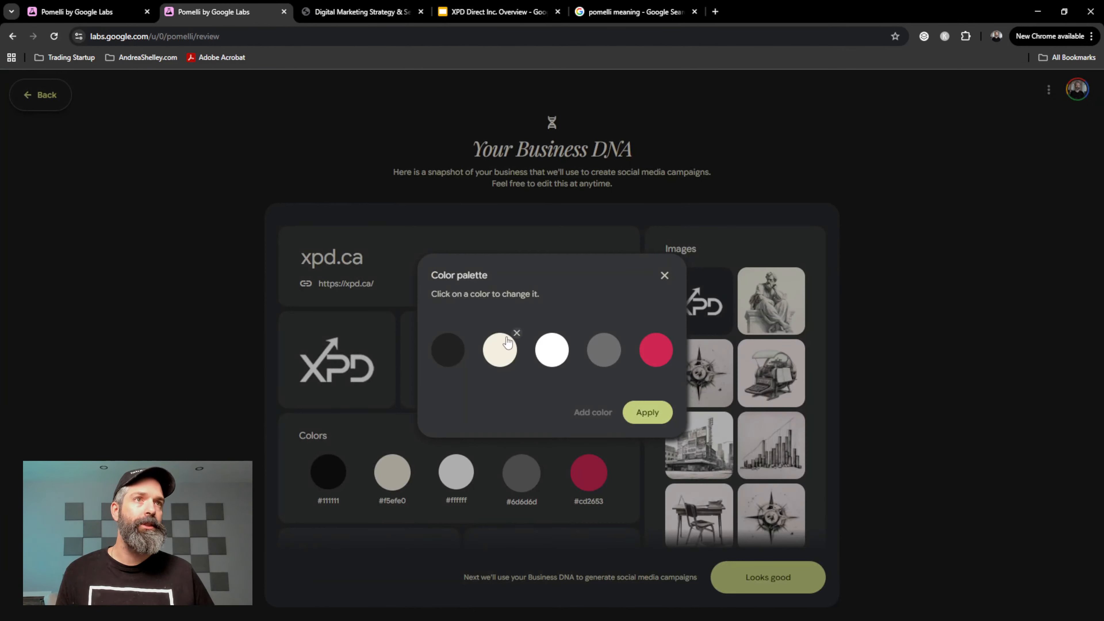
click(500, 357)
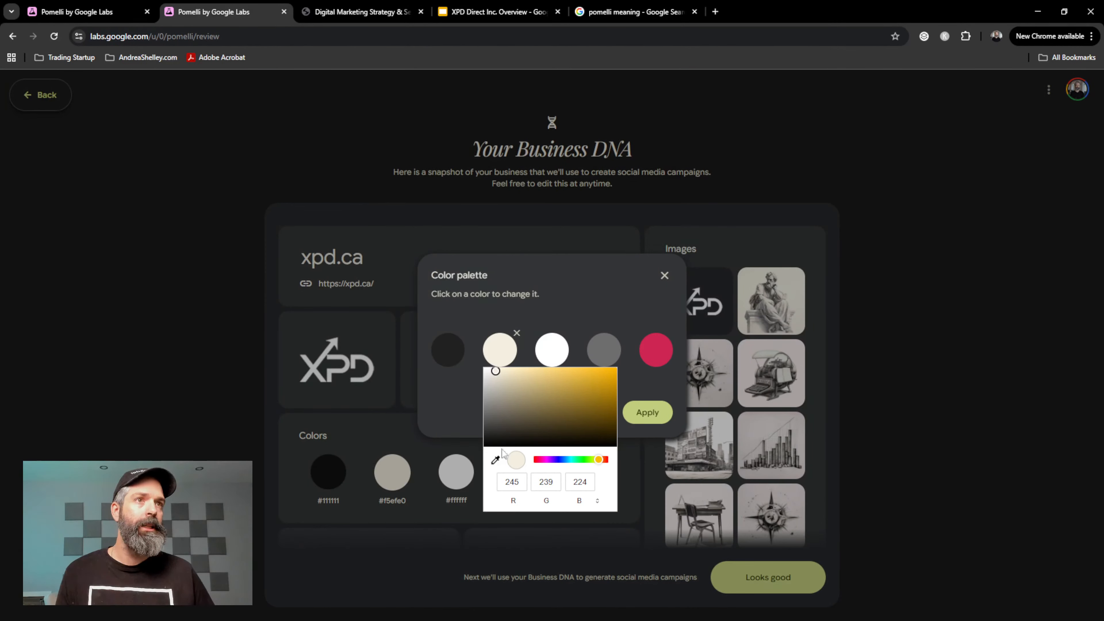
click(598, 502)
click(598, 502)
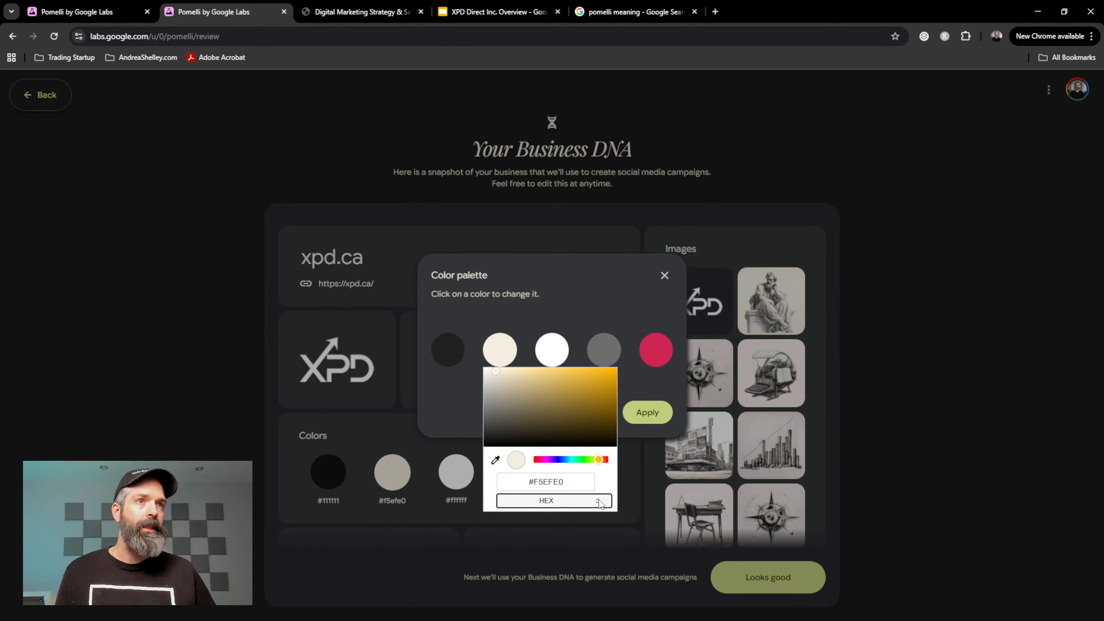
click(540, 486)
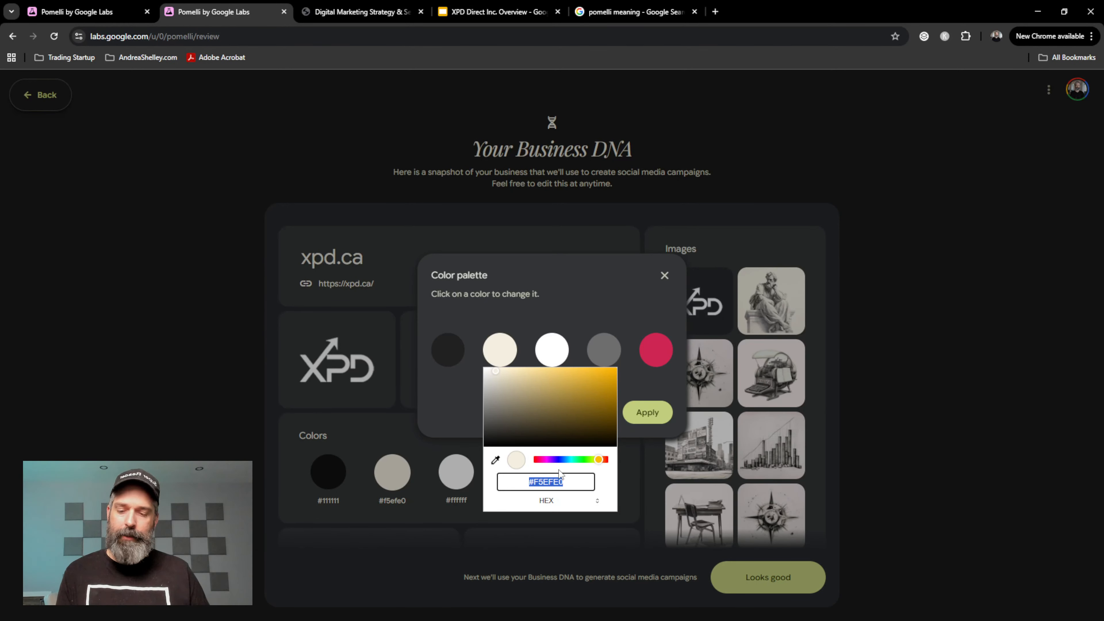
text(#FAF)
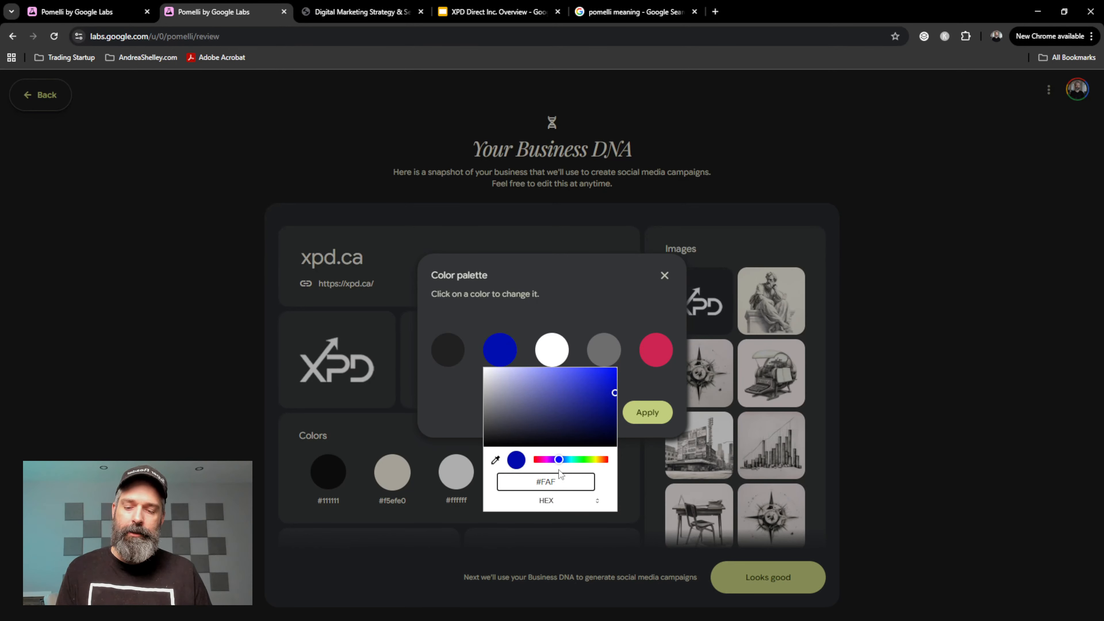
text(5F2)
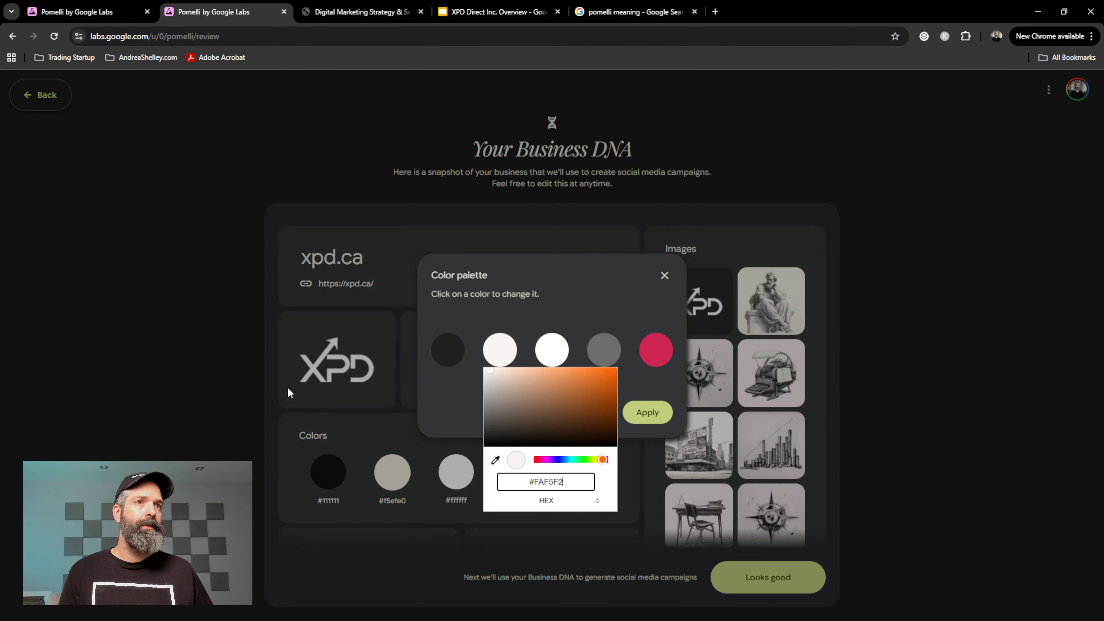
Apply the edited color palette and accept the Business DNA, continuing to the new campaign prompt
click(651, 412)
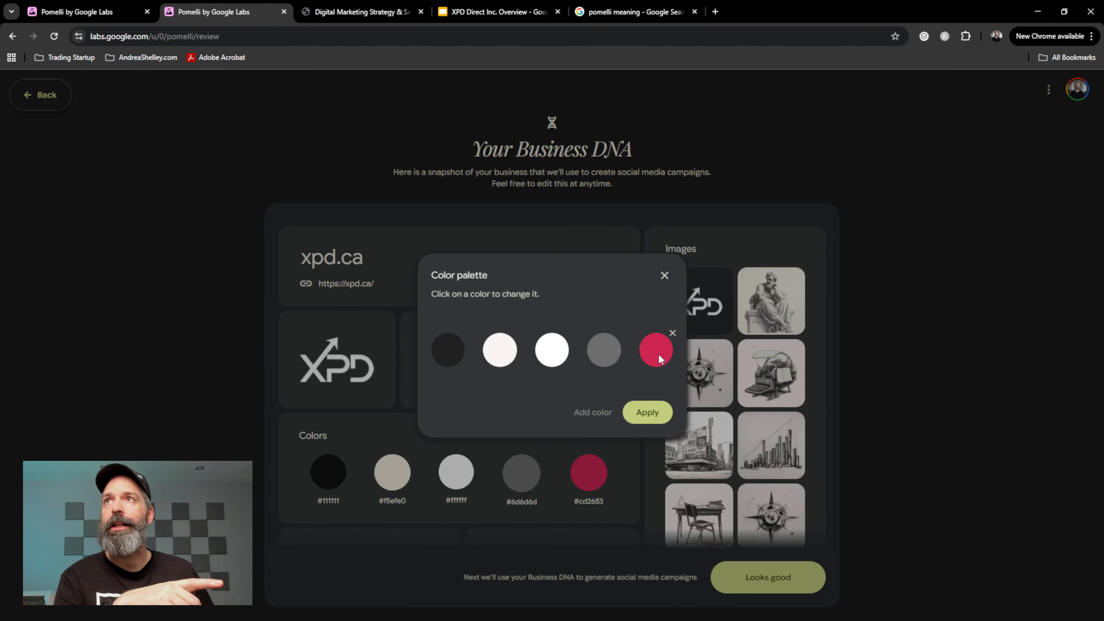
click(647, 413)
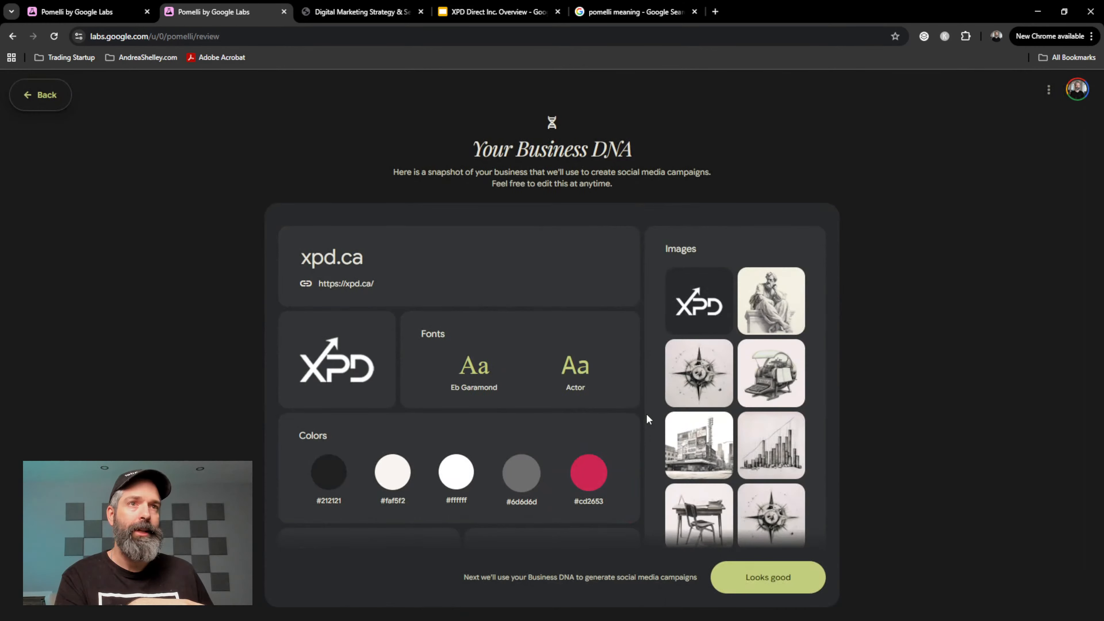
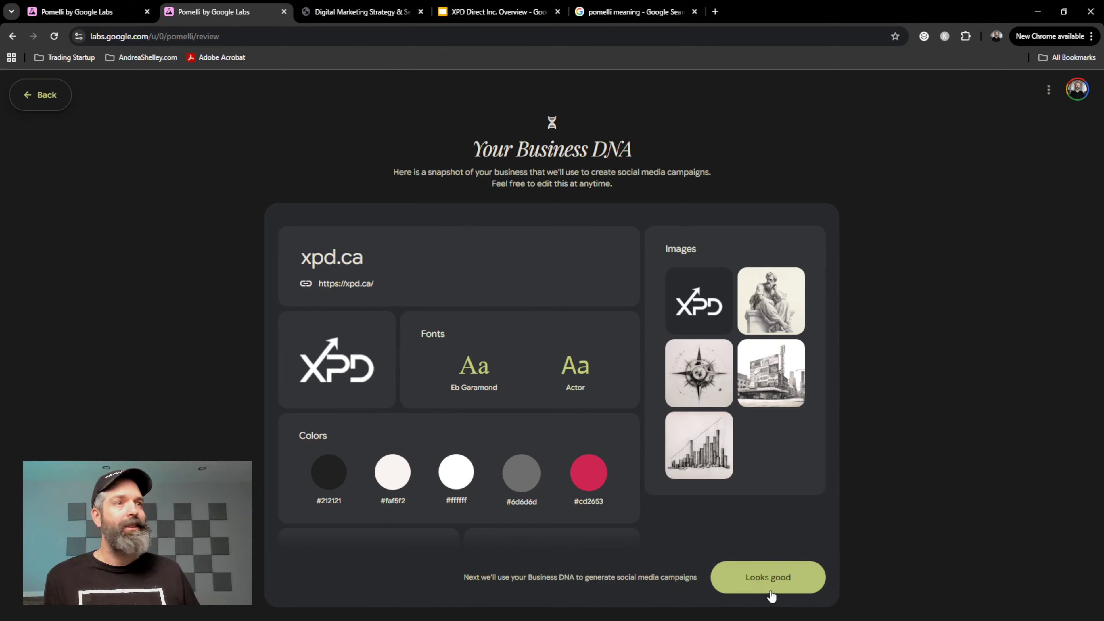
click(768, 588)
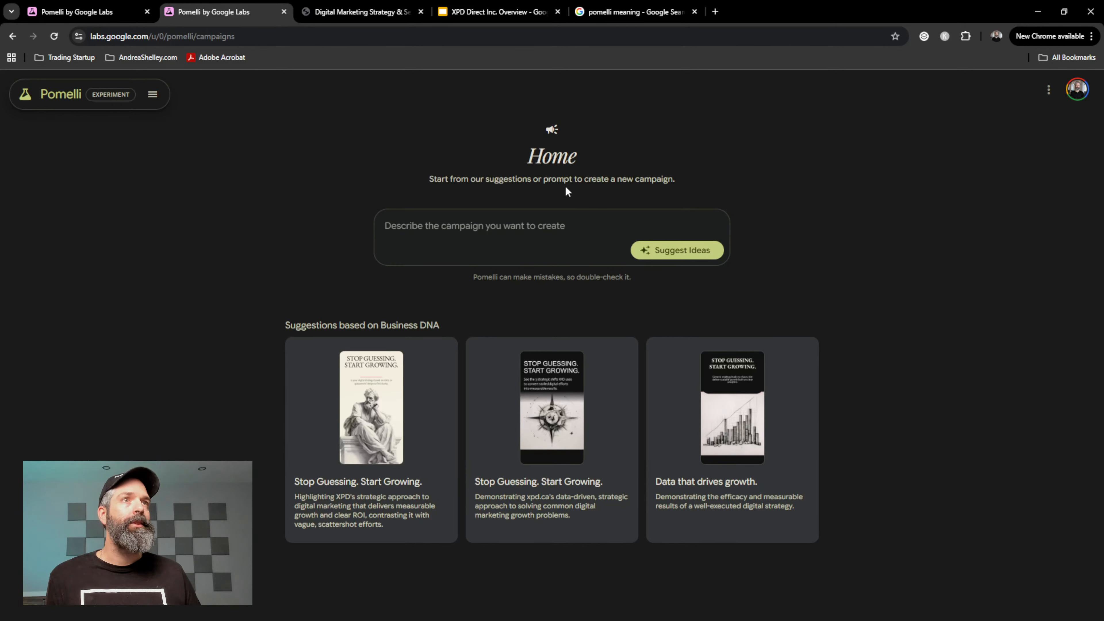
click(582, 222)
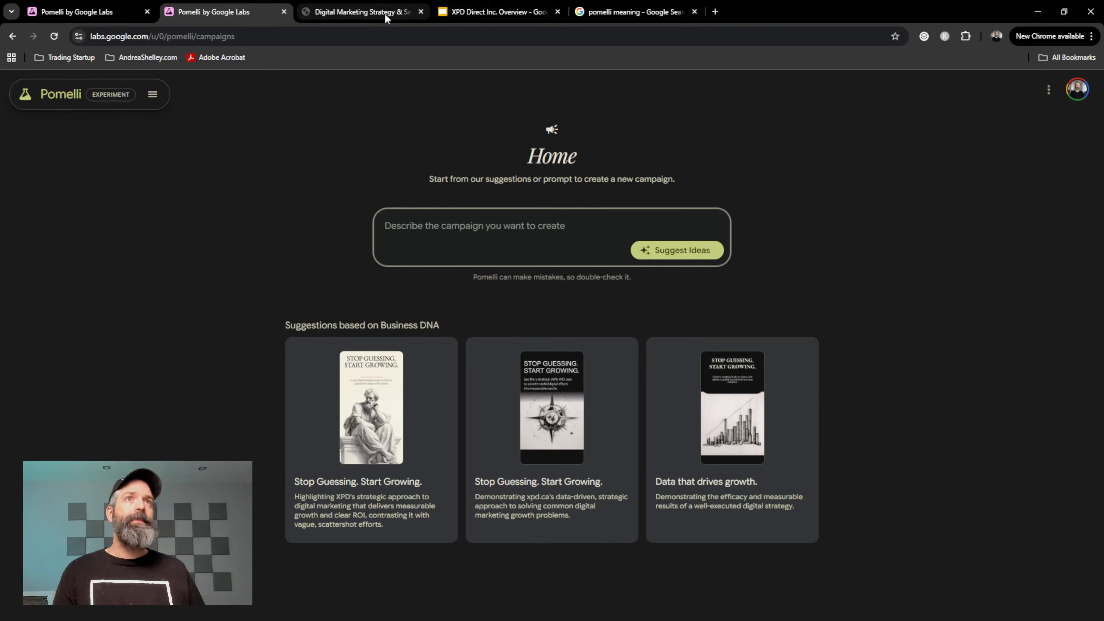
Open the Short-form Video Editing Agency page on xpd.ca and review its process, example edits and monthly packages
click(357, 12)
click(342, 43)
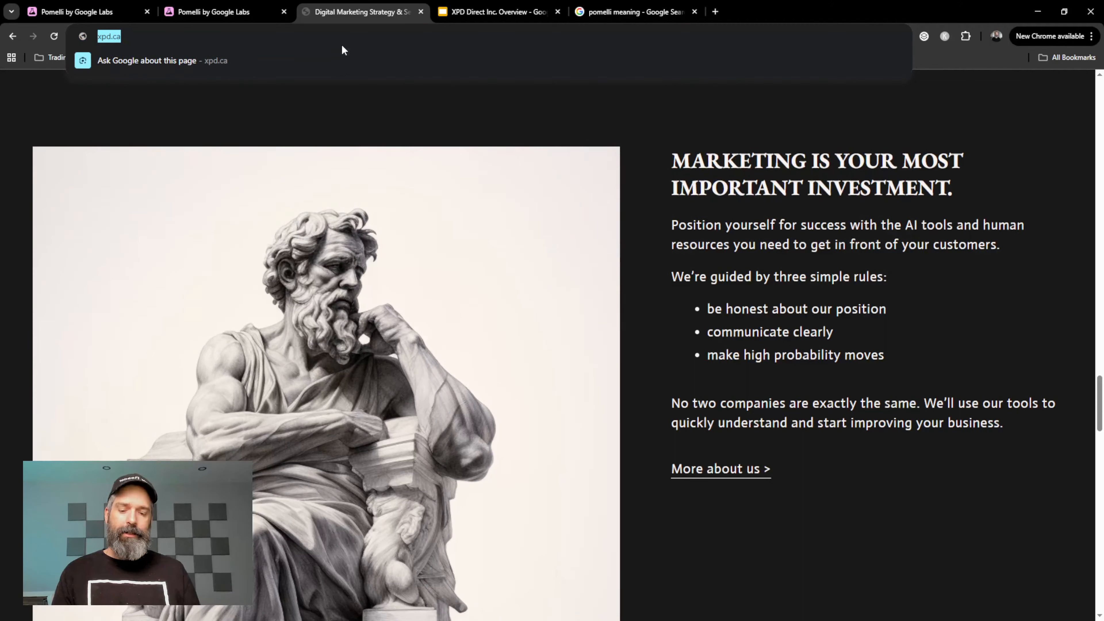
text(sho)
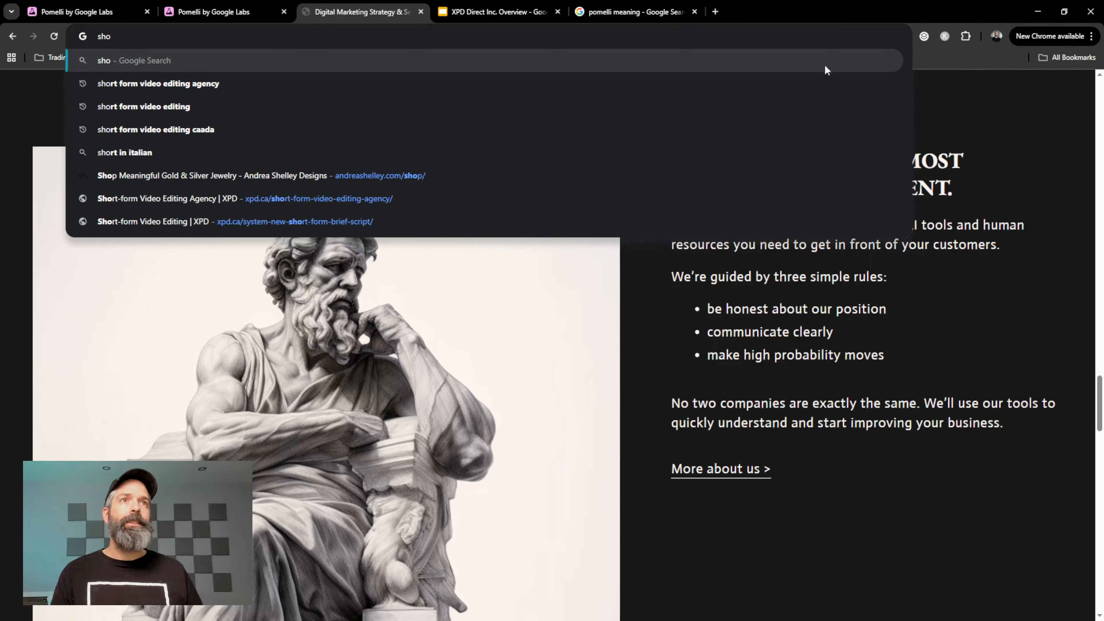
click(300, 198)
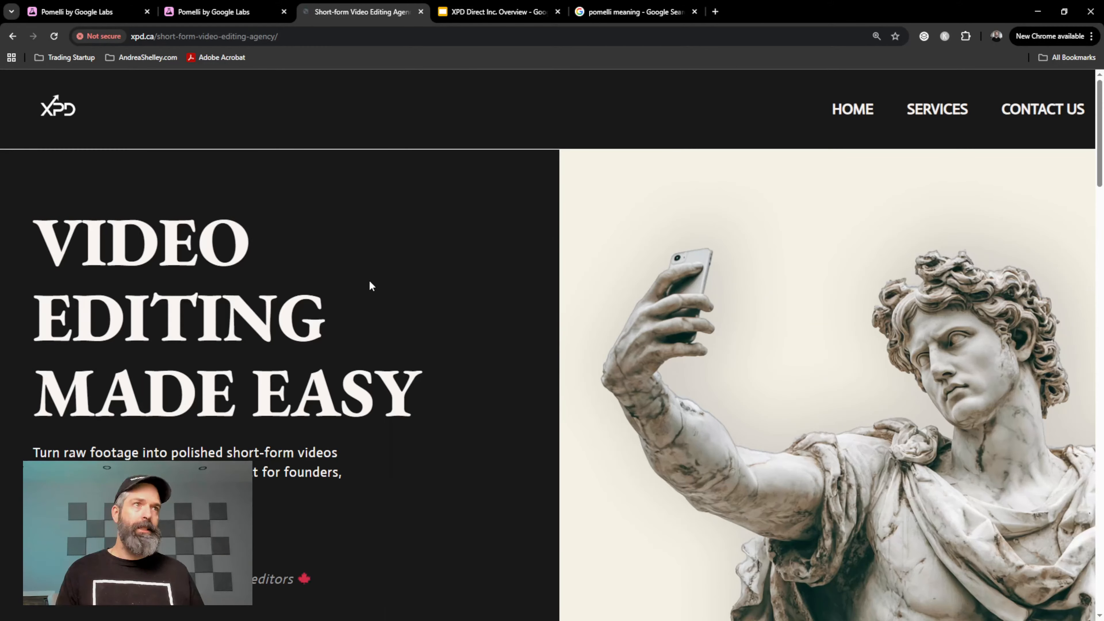
scroll(370, 282, down, 10)
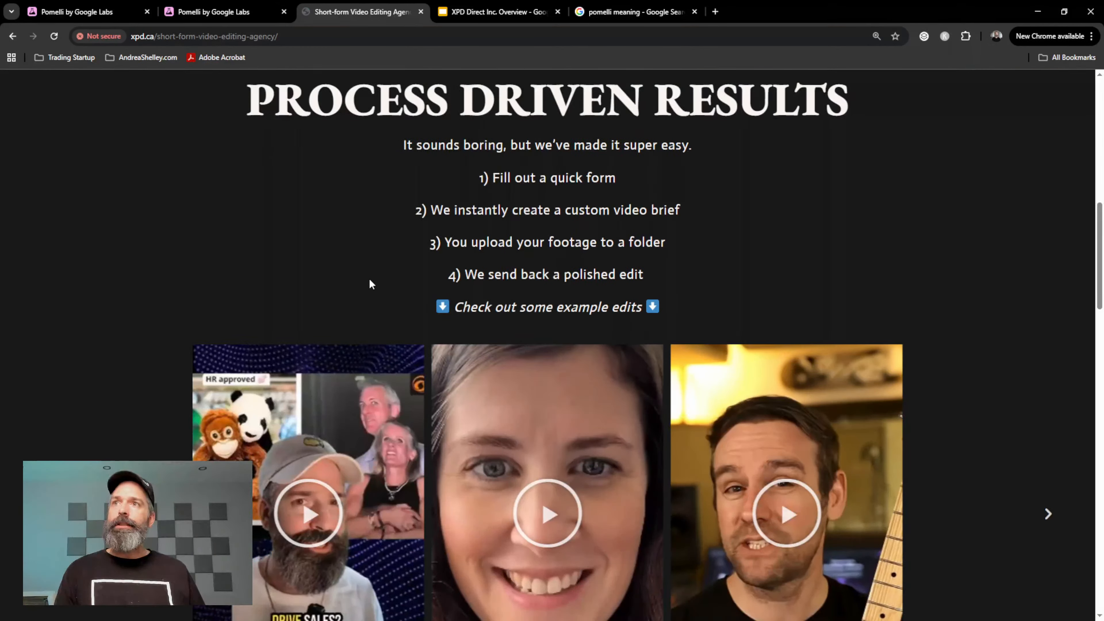
scroll(370, 281, down, 15)
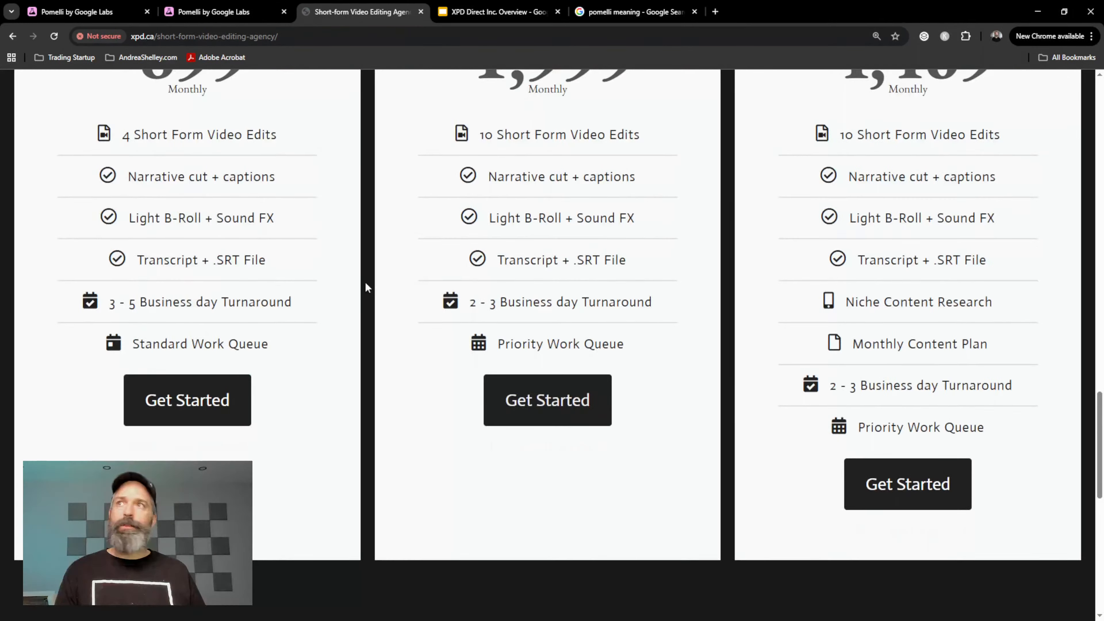
Look over the video editing page from its monthly packages back up to the headline, and return to the Pomelli campaign prompt
scroll(364, 281, down, 5)
scroll(364, 280, up, 15)
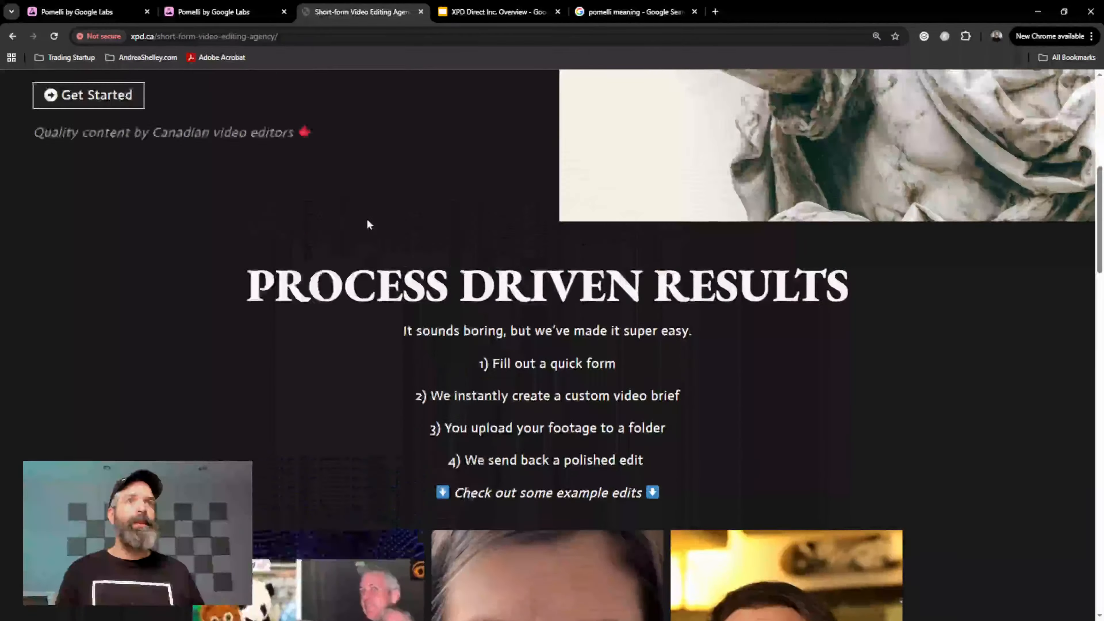
scroll(367, 220, up, 8)
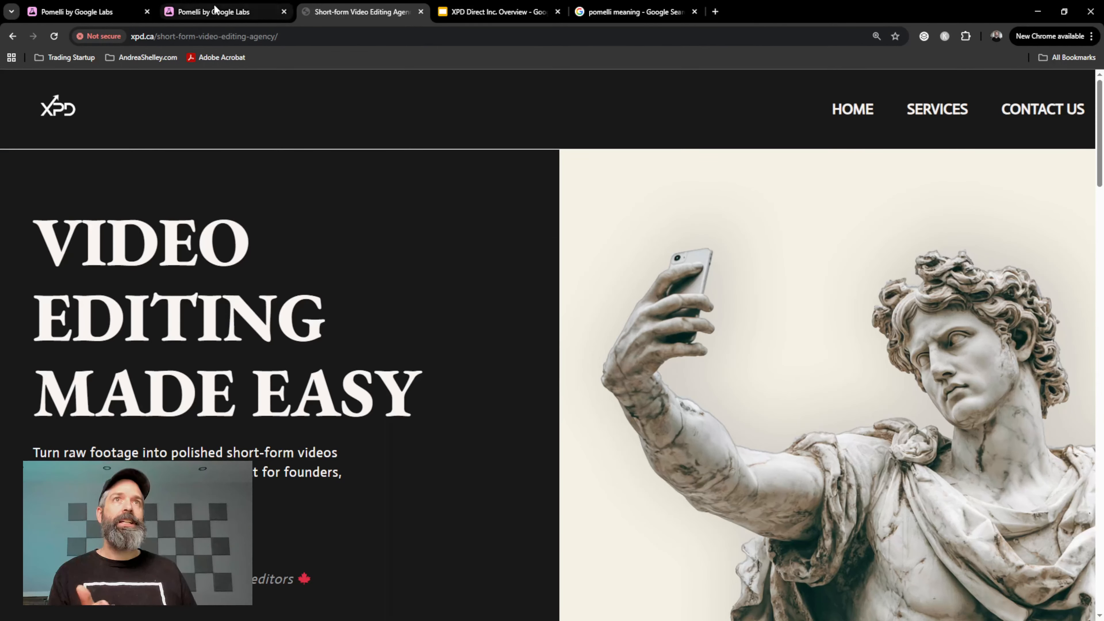
mouse_move(208, 12)
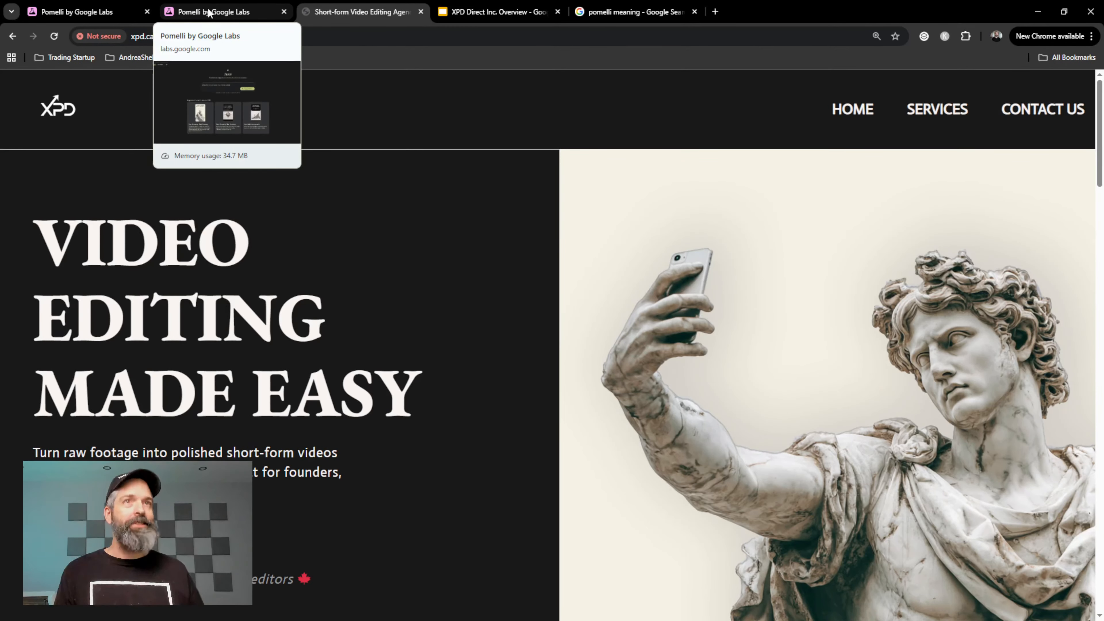
click(209, 12)
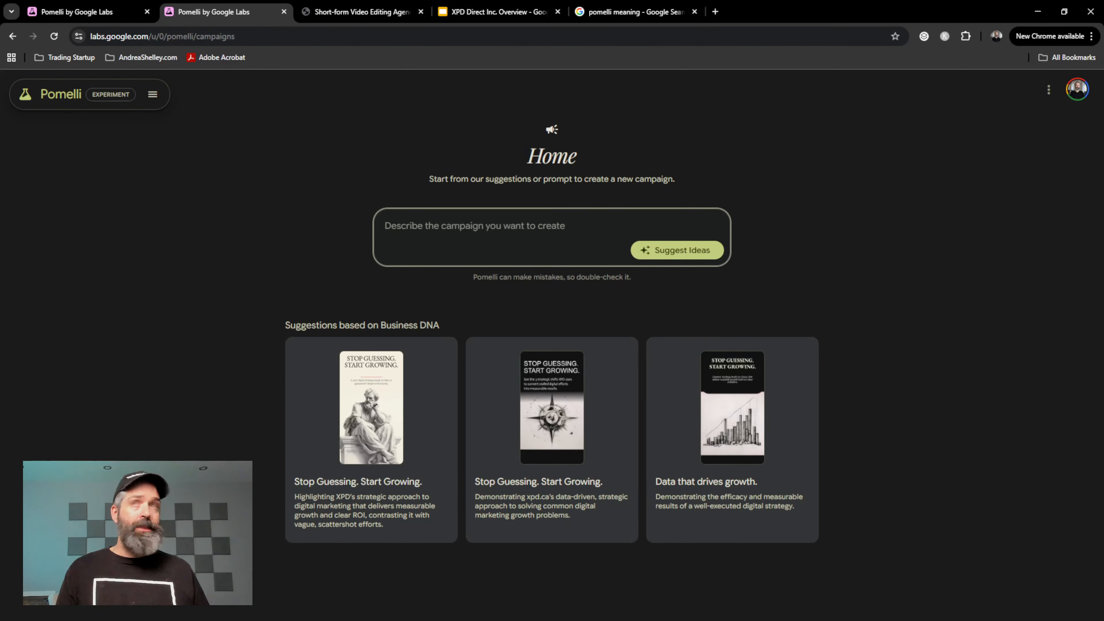
key(alt+Tab)
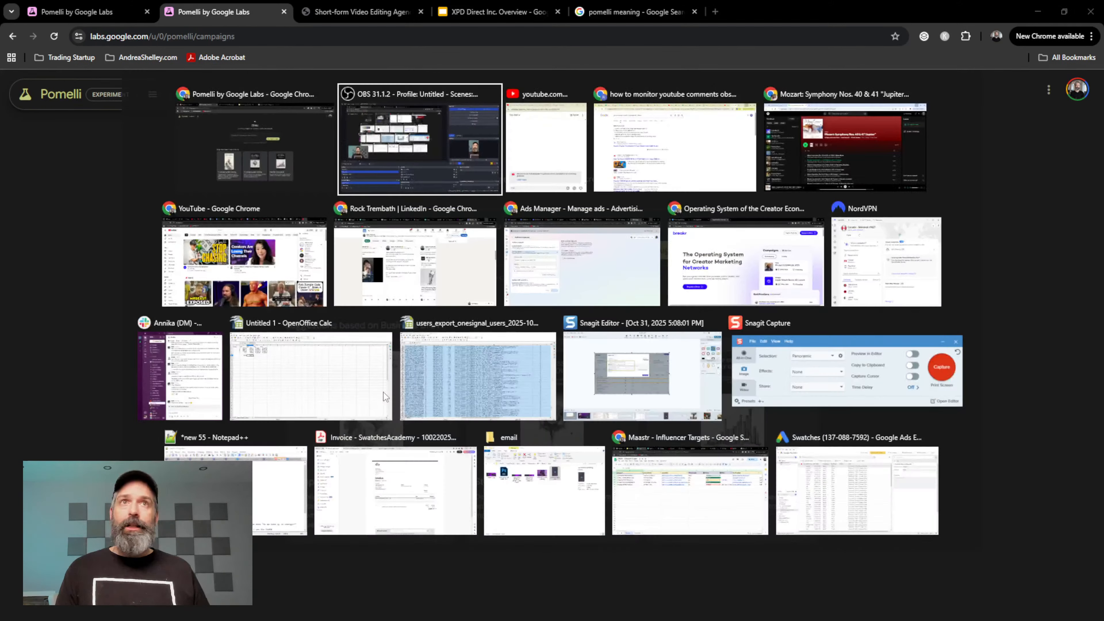
key(Escape)
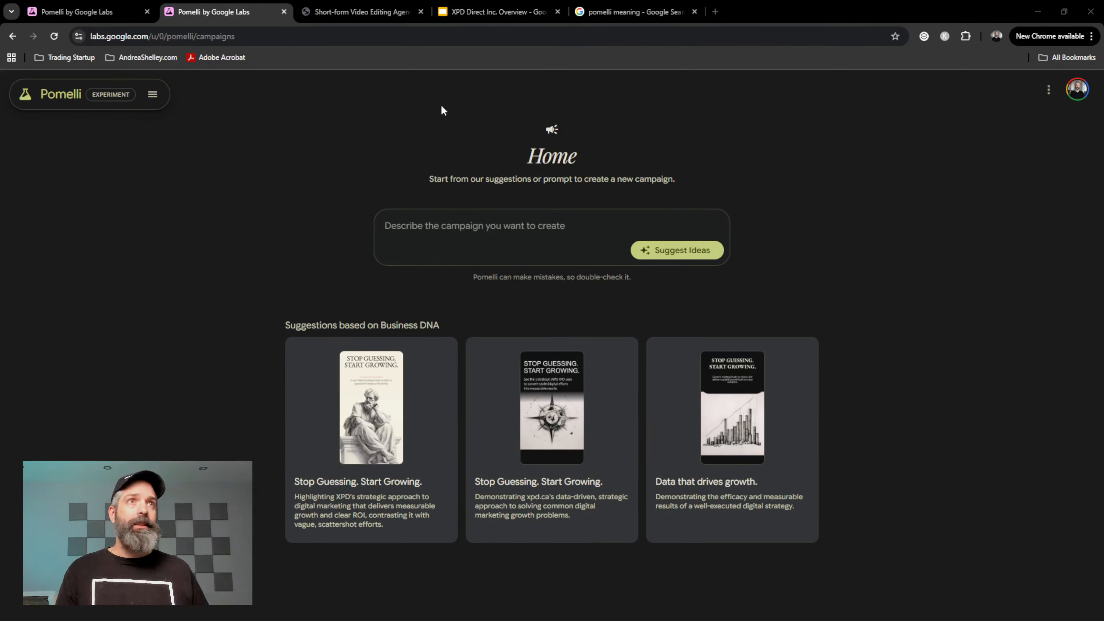
key(alt+Tab)
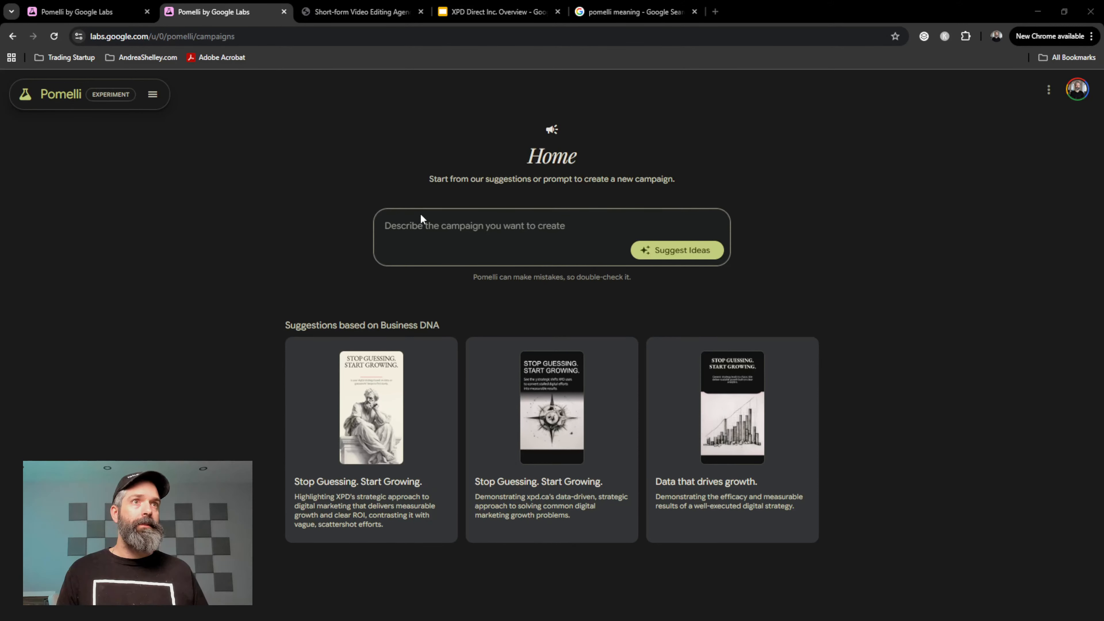
key(alt+Tab)
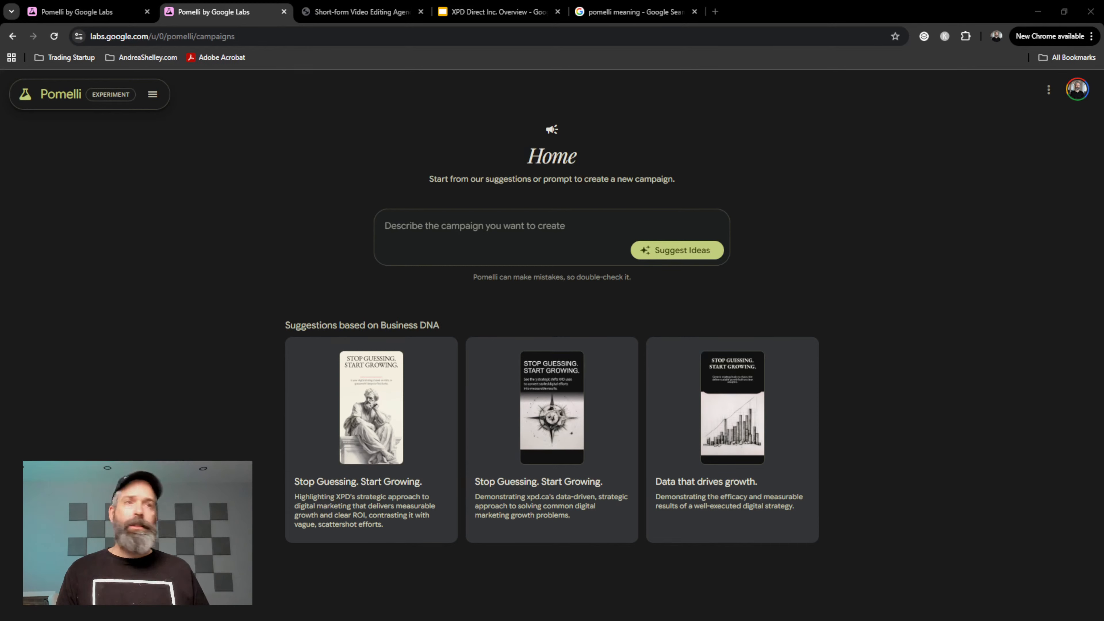
Begin the campaign description with "I'm promoting my video editing service for"
click(506, 228)
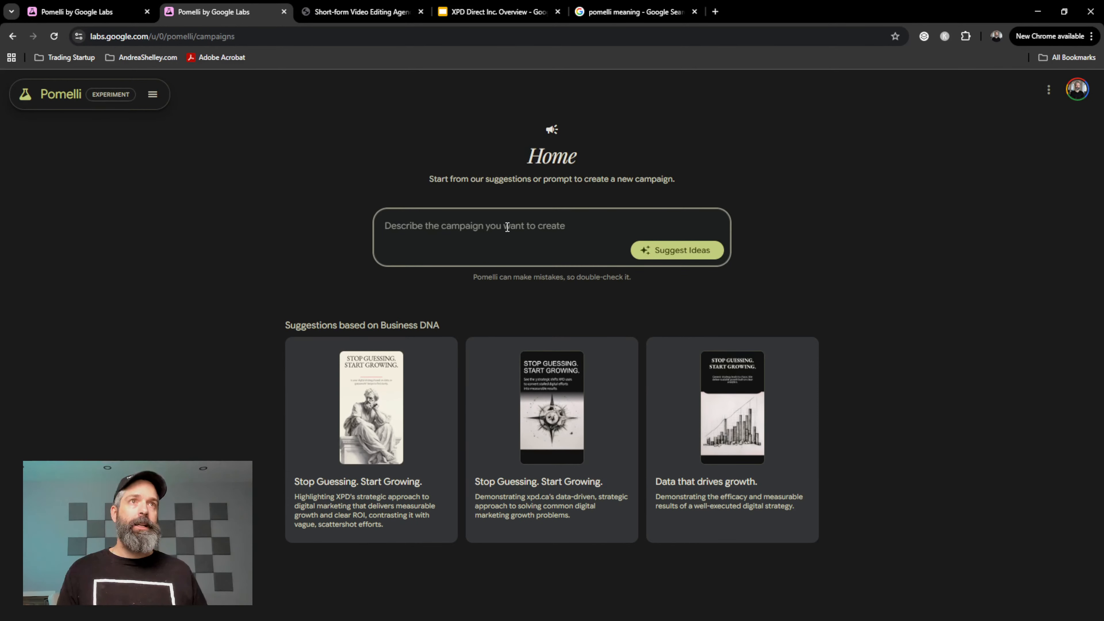
text(I'm prom)
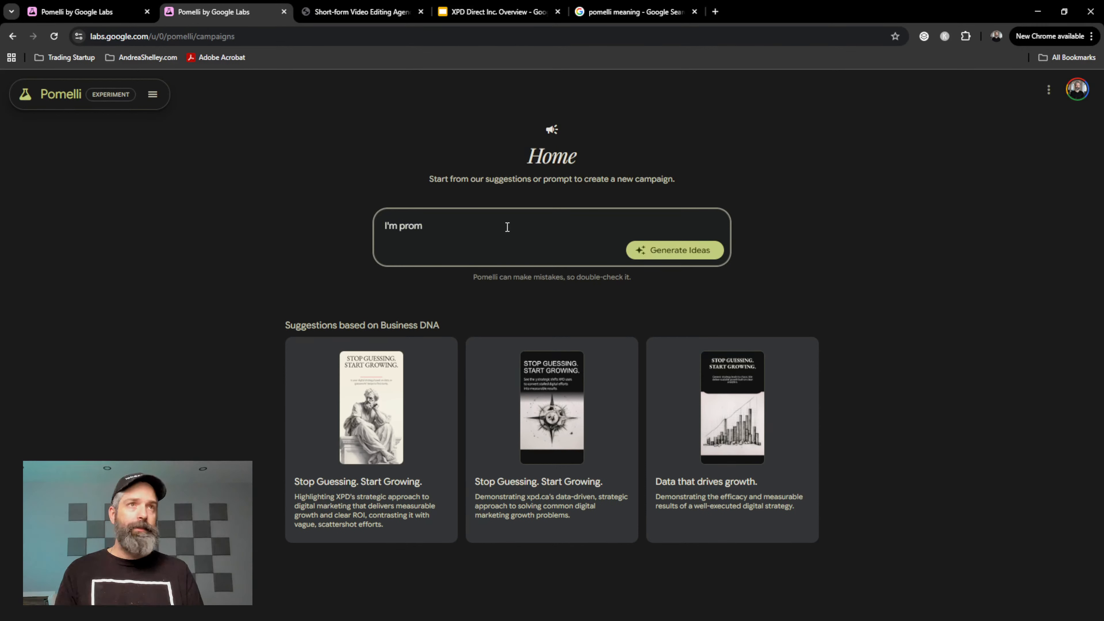
text(oting )
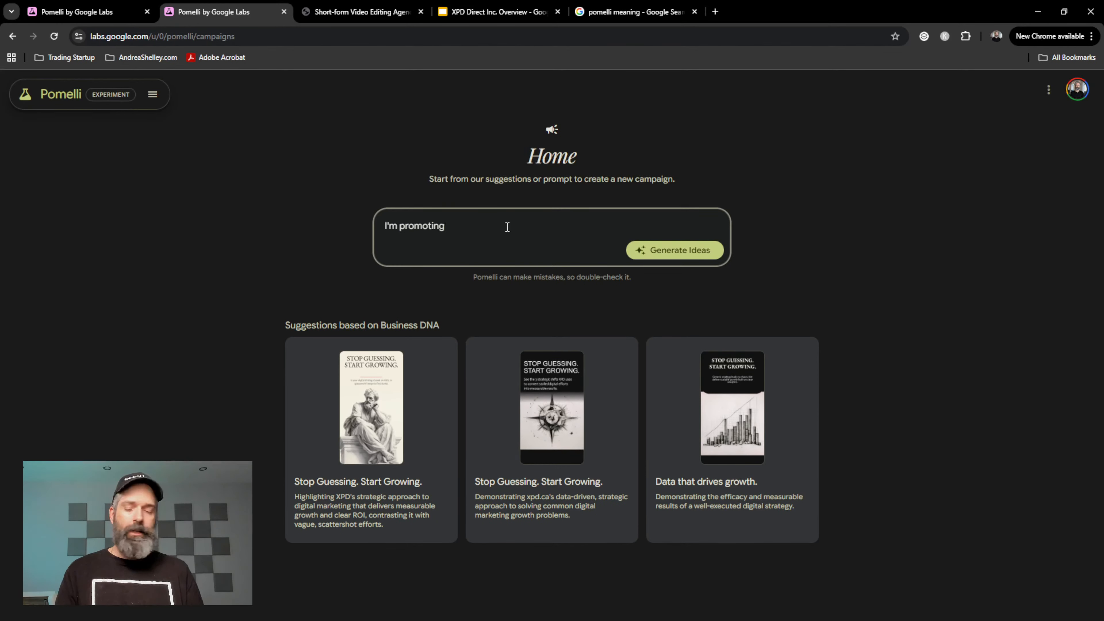
text(a)
key(BackSpace)
text(my new vid)
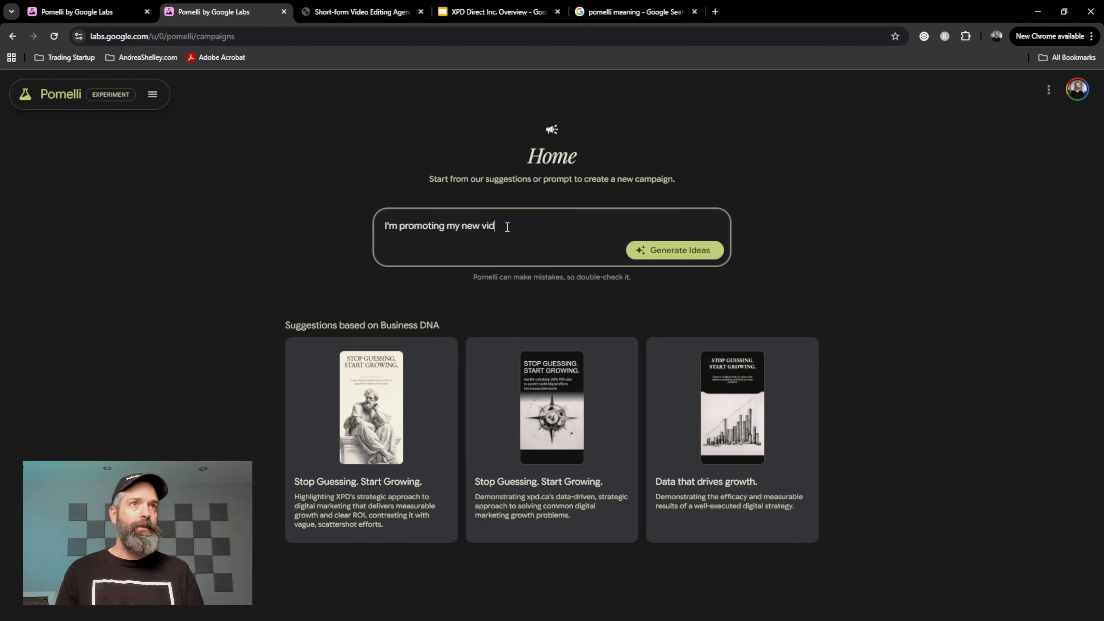
text(eo)
key(BackSpace)
key(BackSpace)
key(BackSpace)
key(BackSpace)
key(BackSpace)
key(BackSpace)
key(BackSpace)
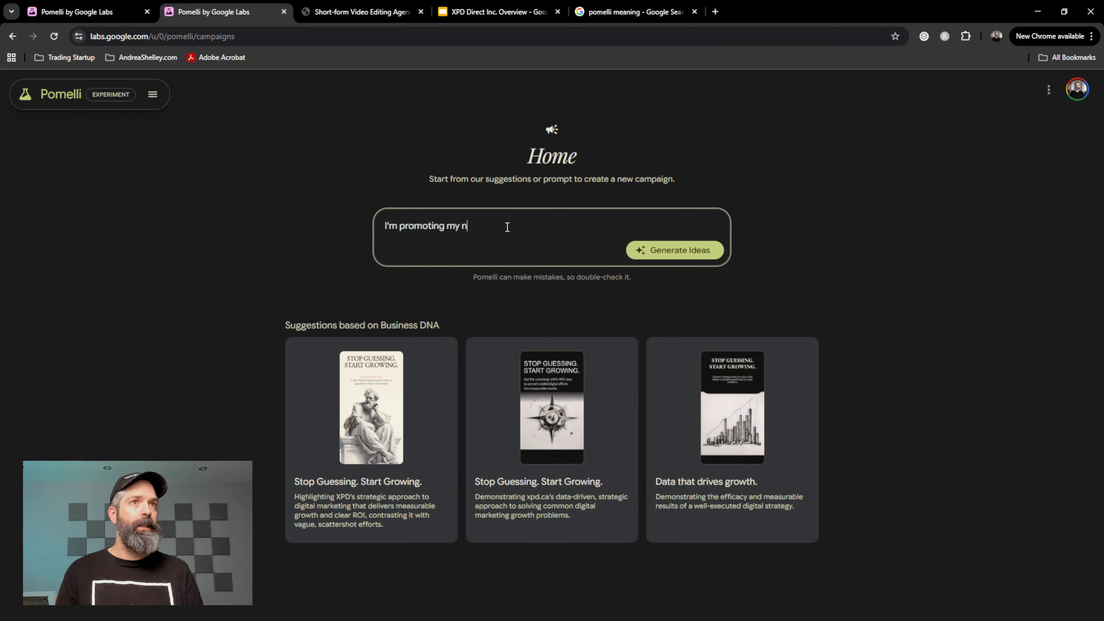
text(video editing)
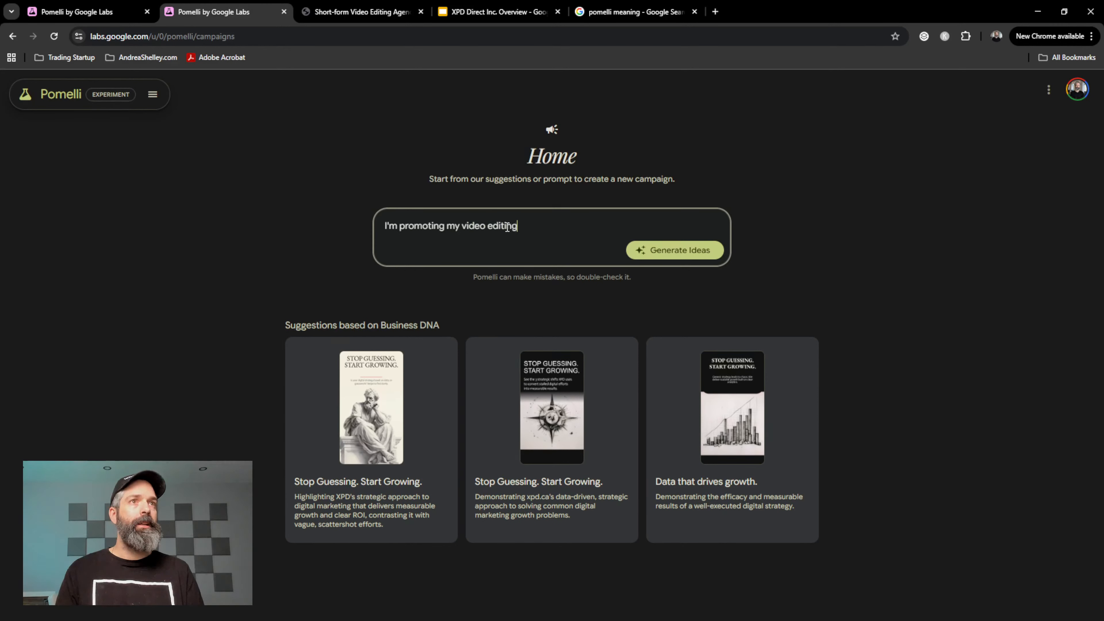
text( service for )
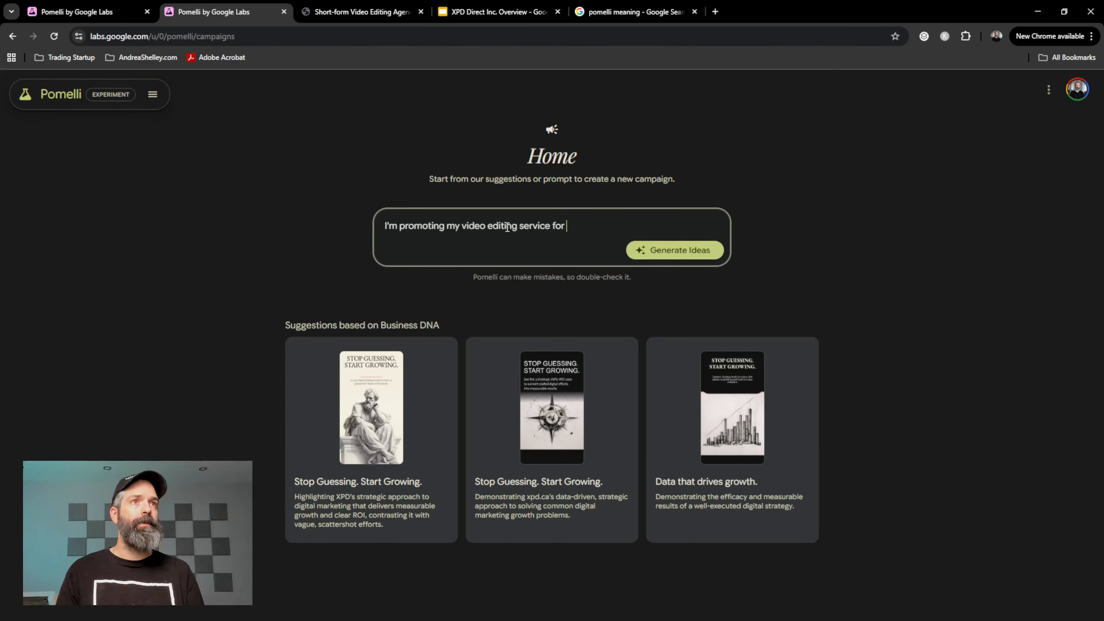
Continue the campaign description with "founders and executives of companies who recognize that being present on"
text(founders)
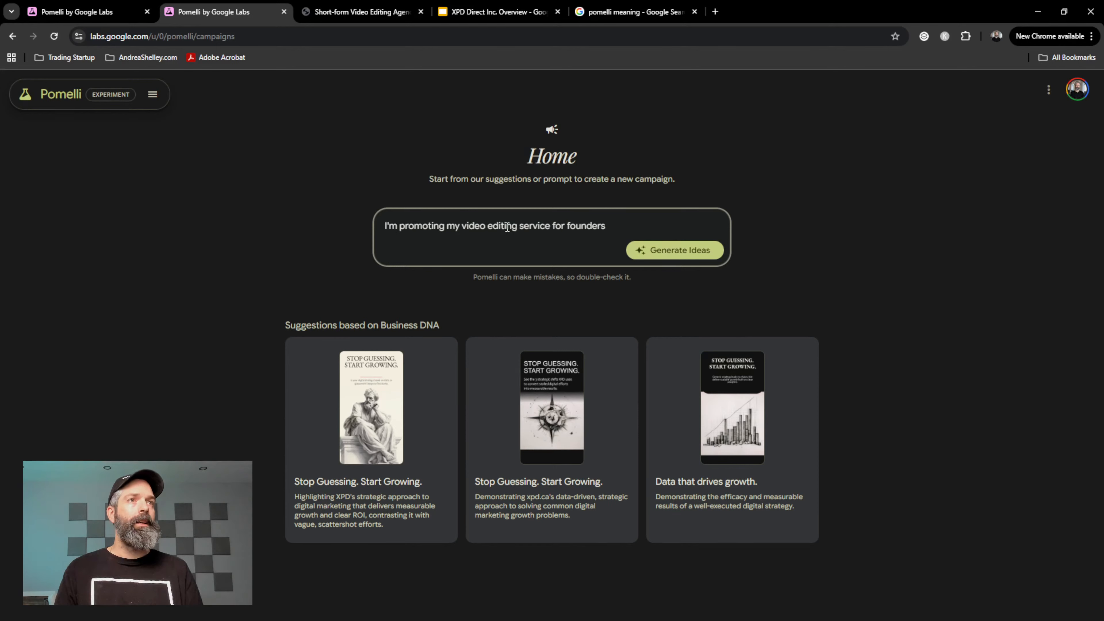
text( and ex)
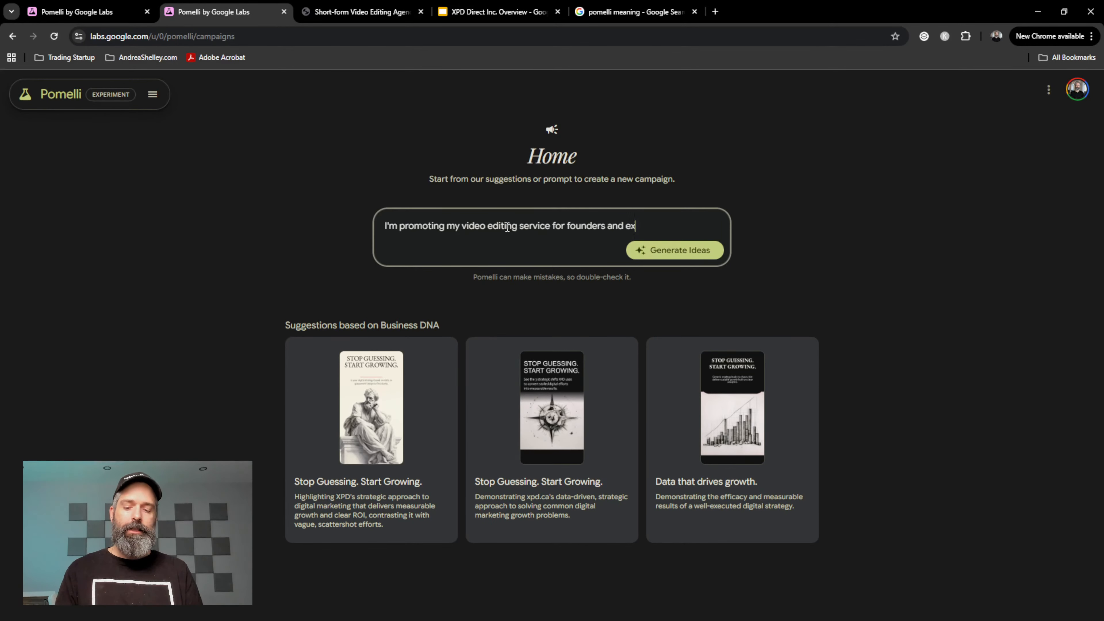
text(ecutives of )
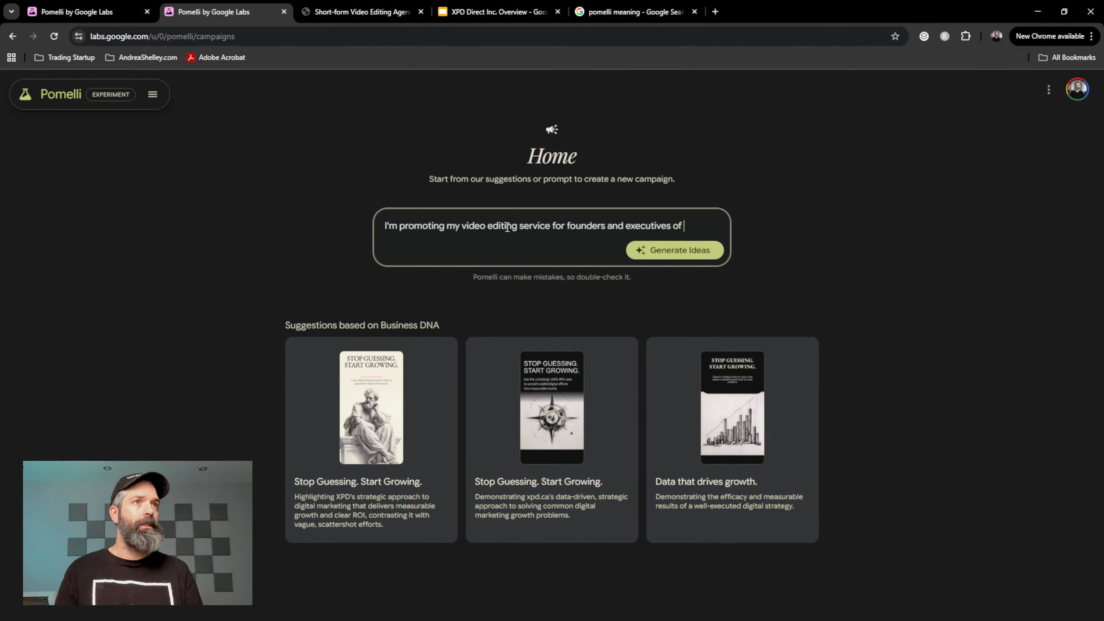
text(companioe)
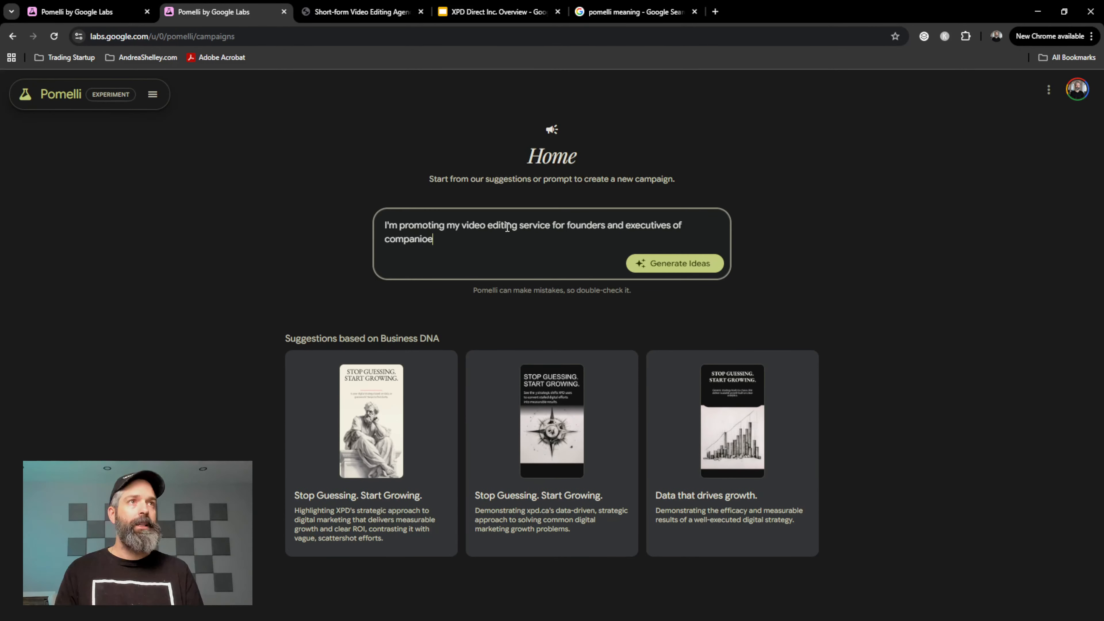
key(BackSpace)
key(BackSpace)
text(es wh)
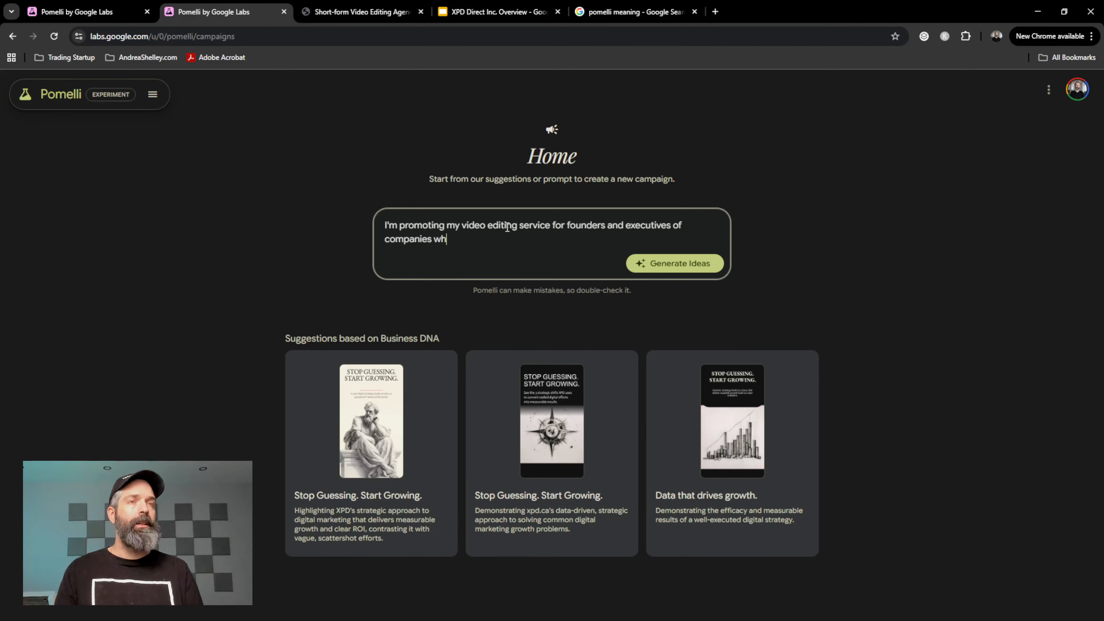
text(o recogniz)
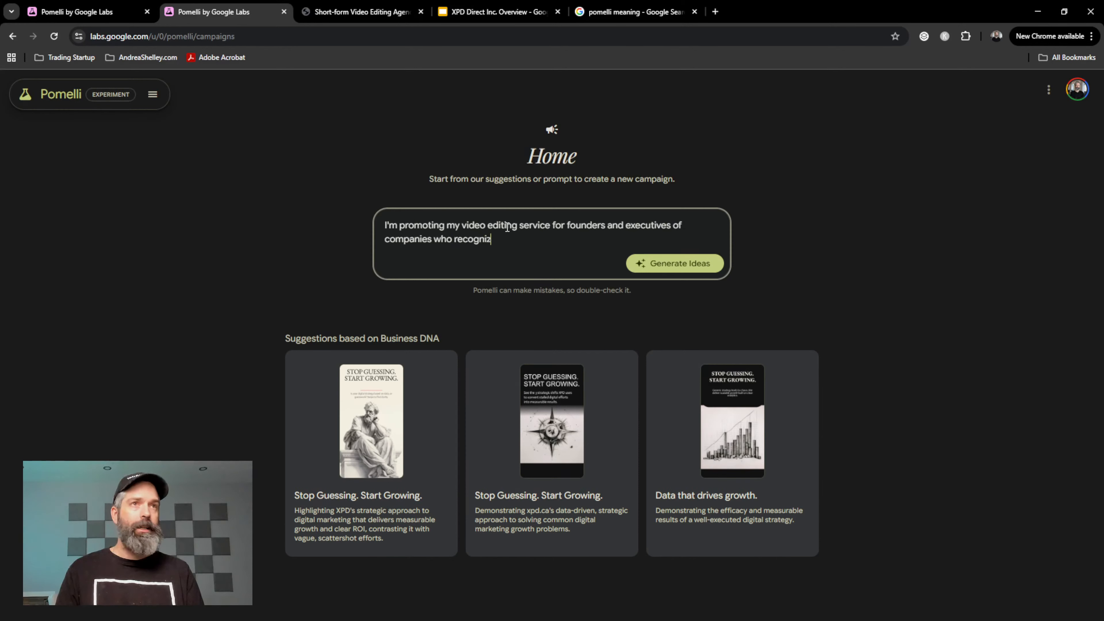
text(e that b)
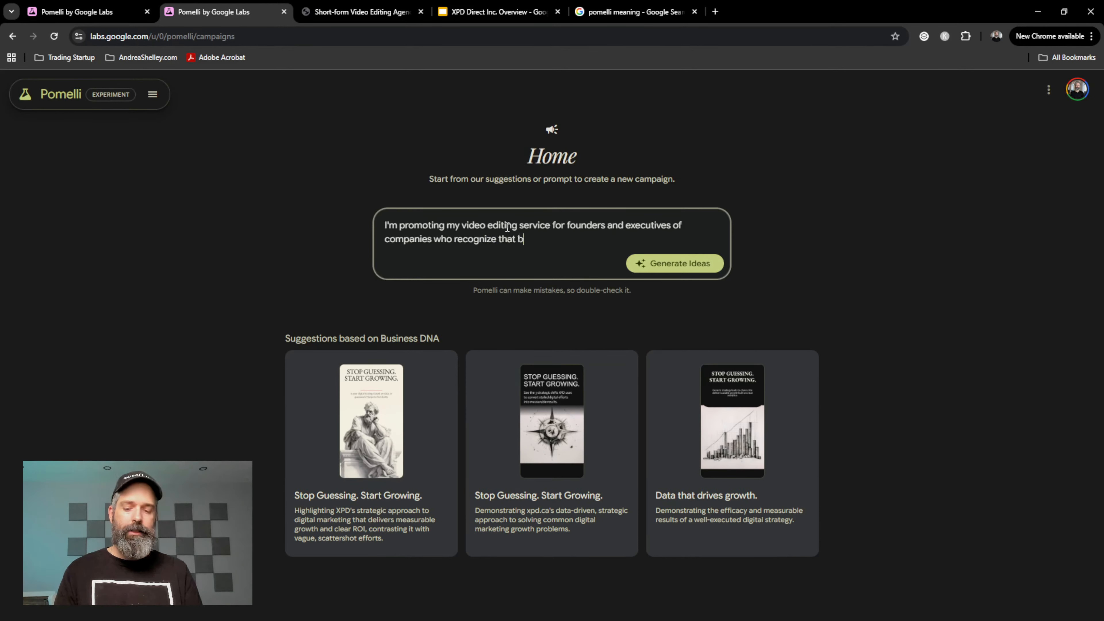
text(eing present on )
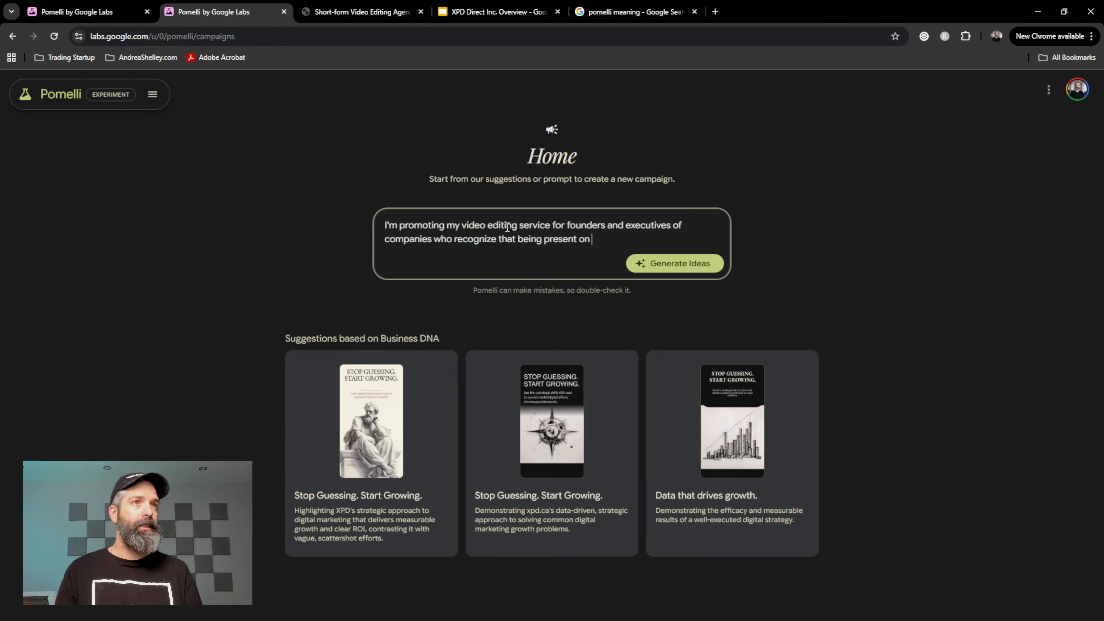
Complete the description with "social media is a great distribution channel for finding customers organically and creating community." and generate campaign ideas from it
text(social m)
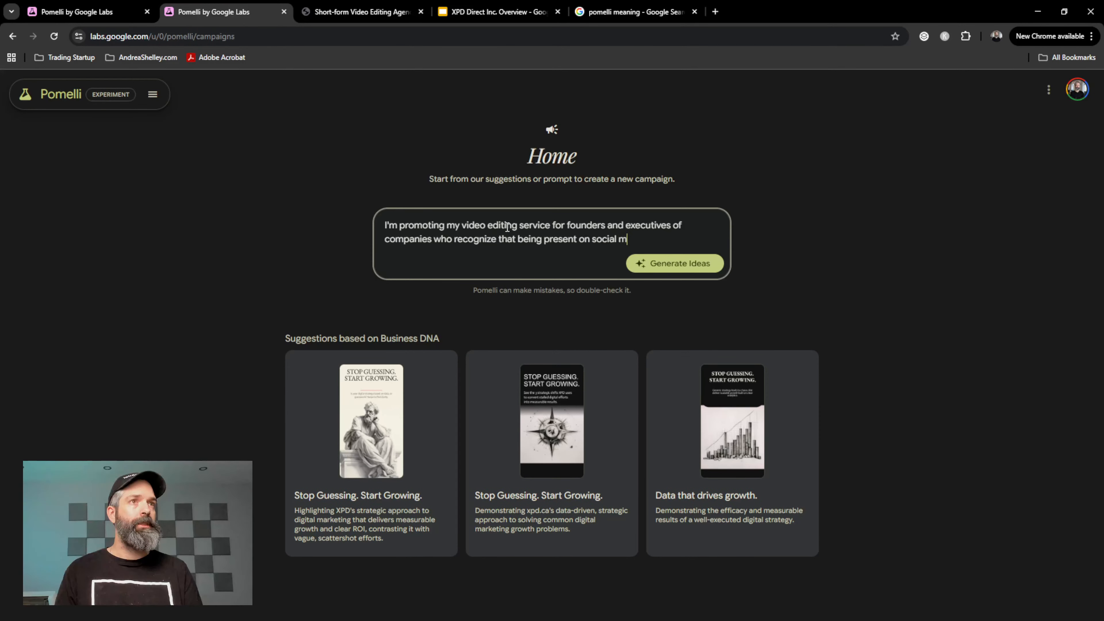
text(edia is a gre)
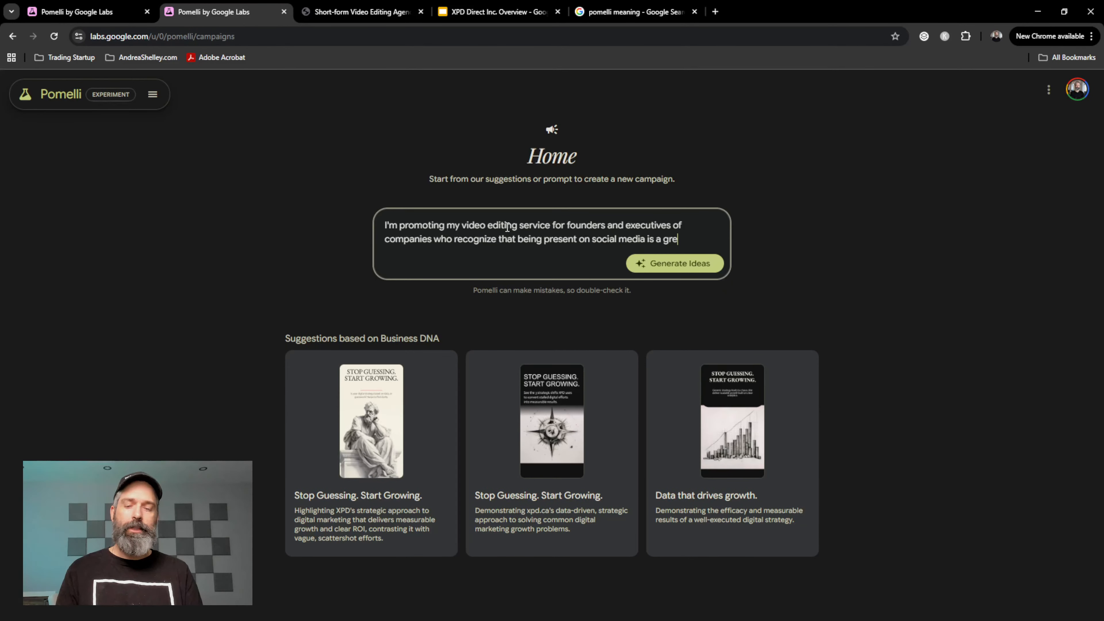
text(at distrib)
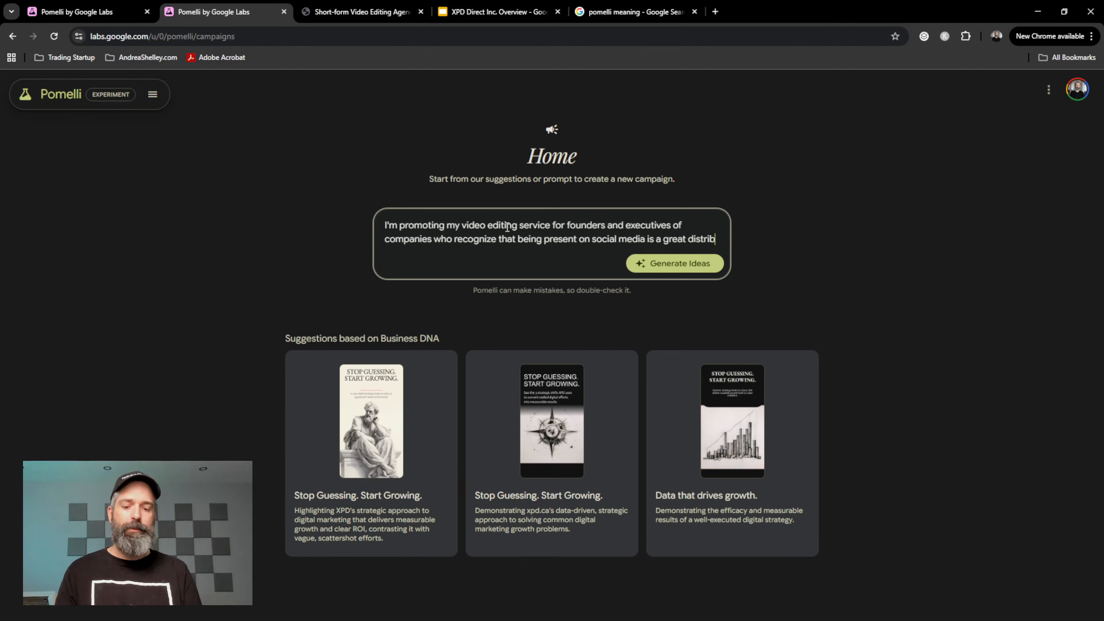
text(utinon channel )
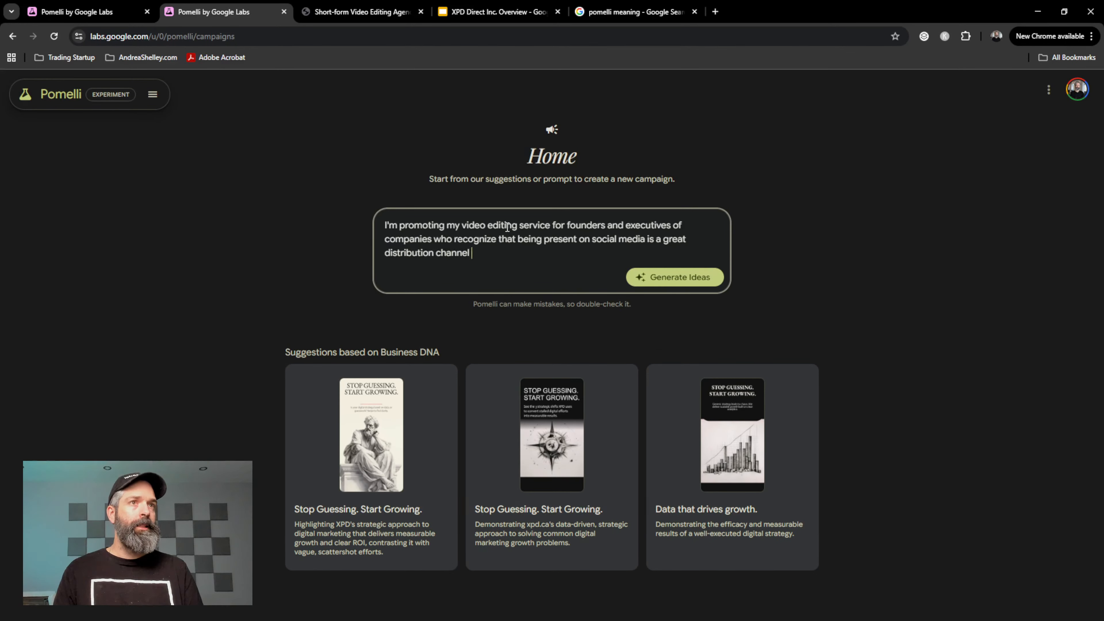
text(for finding )
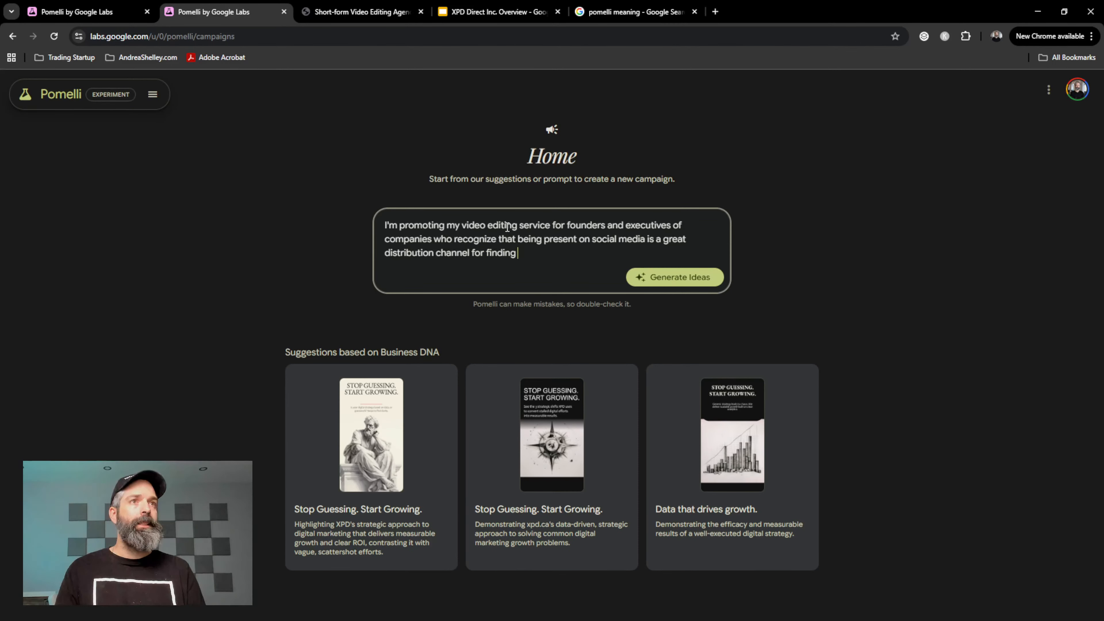
text(customers )
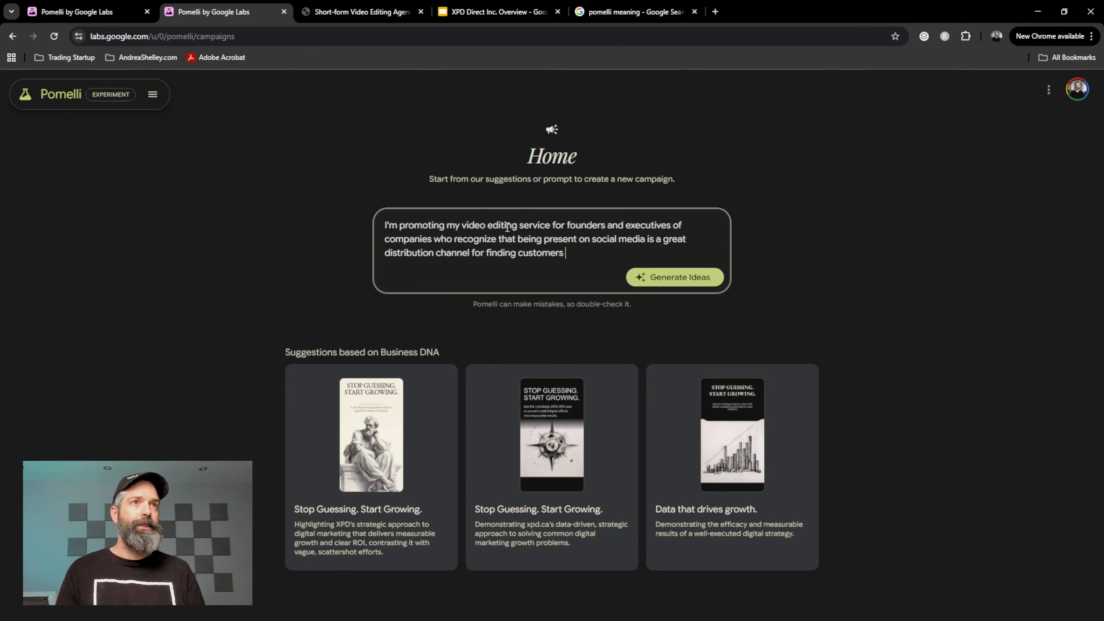
text(organically)
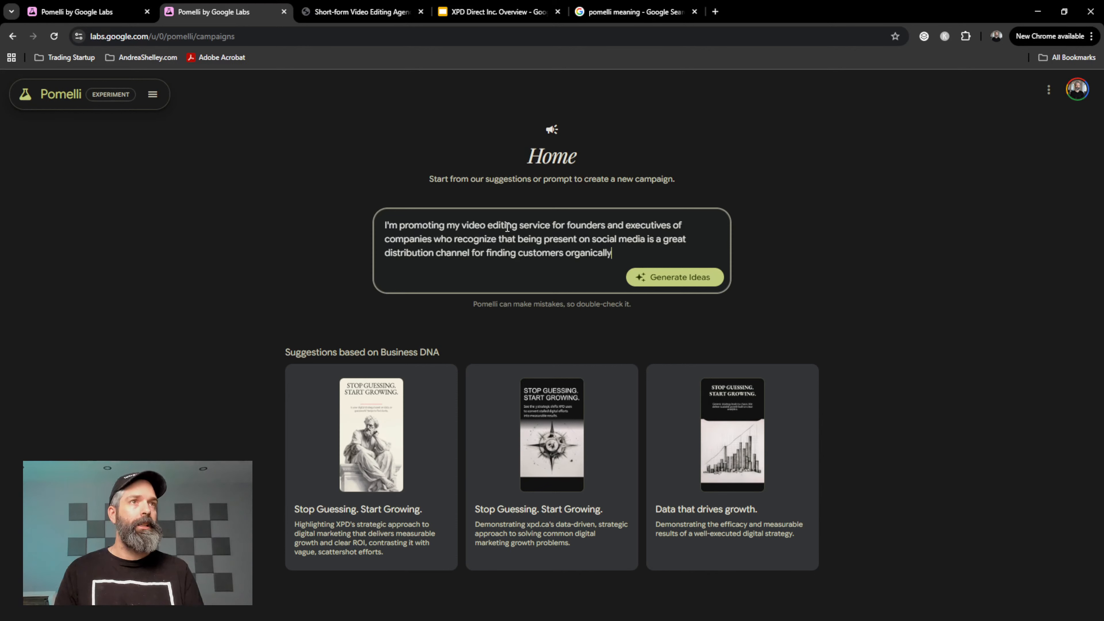
text( and creating com)
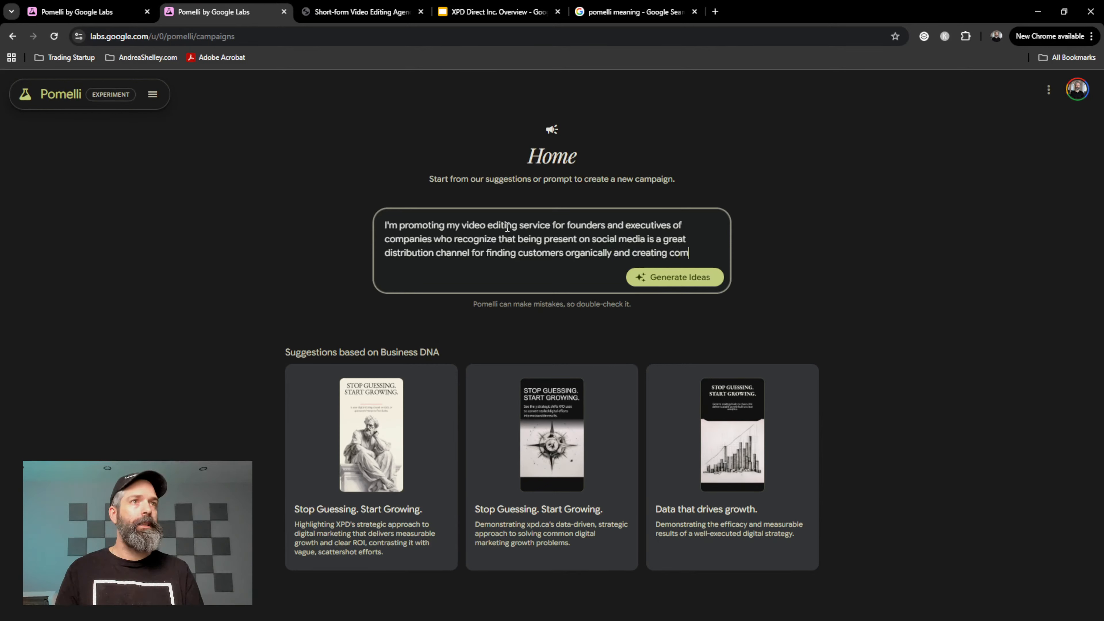
text(munity)
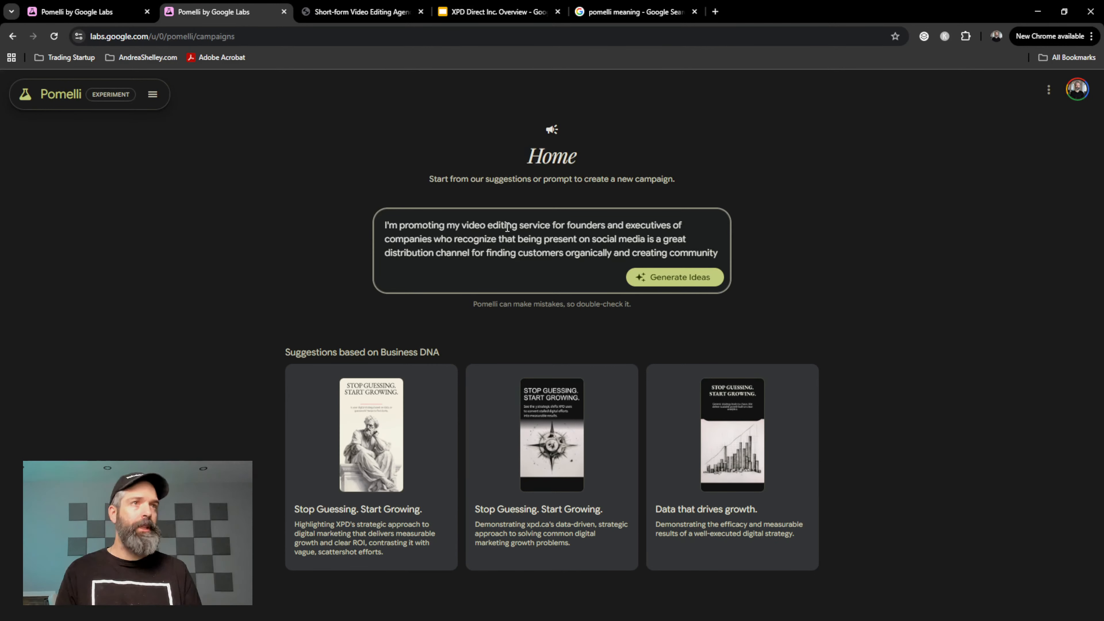
text(.)
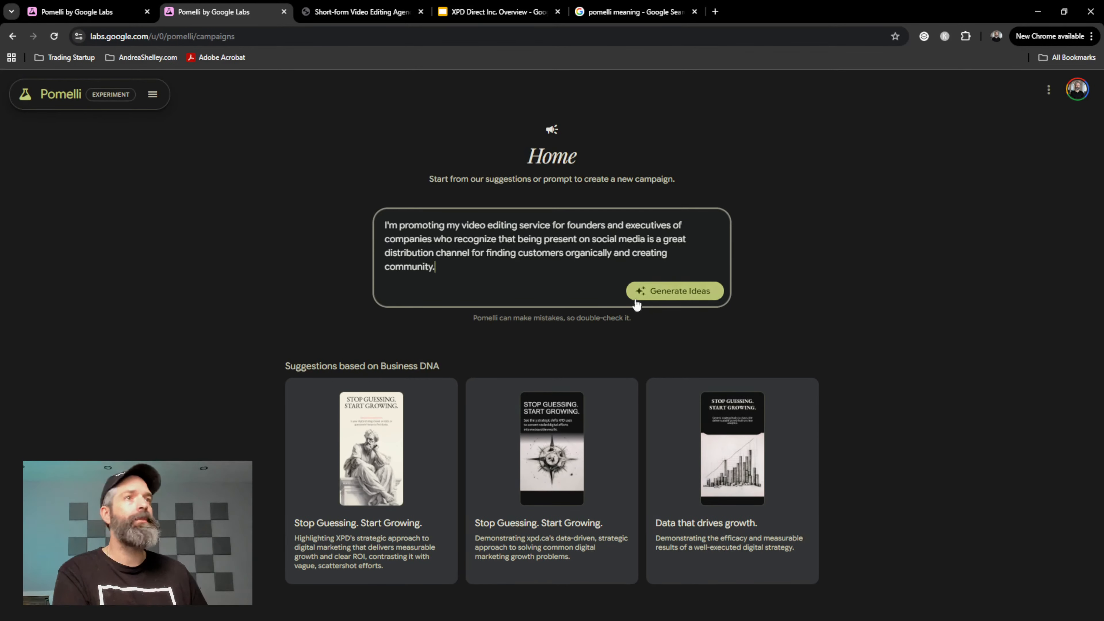
click(657, 294)
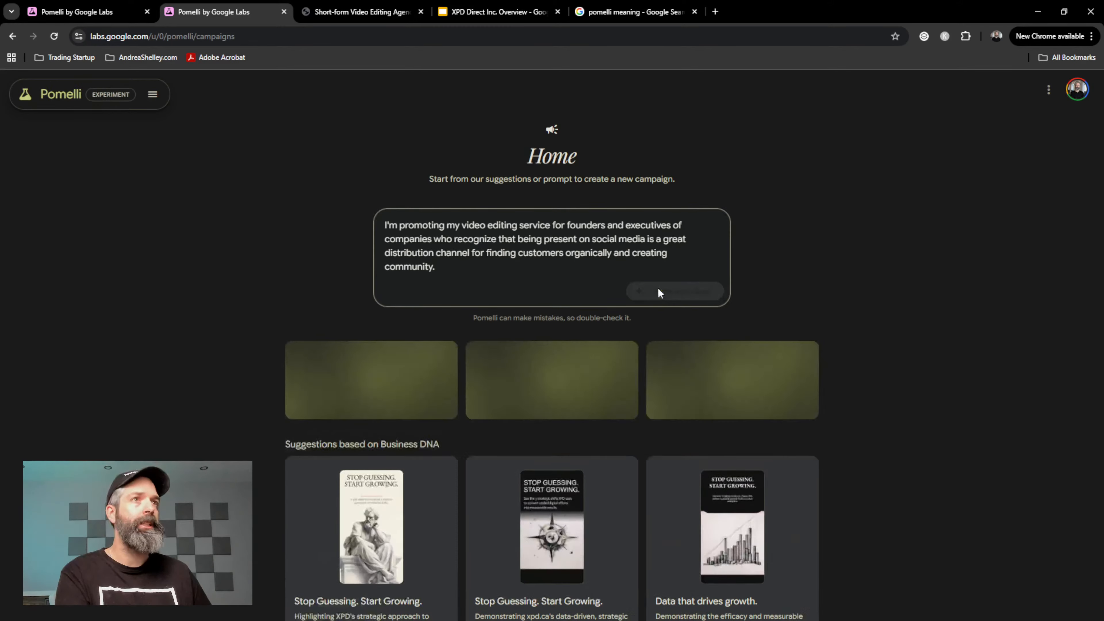
scroll(969, 236, down, 2)
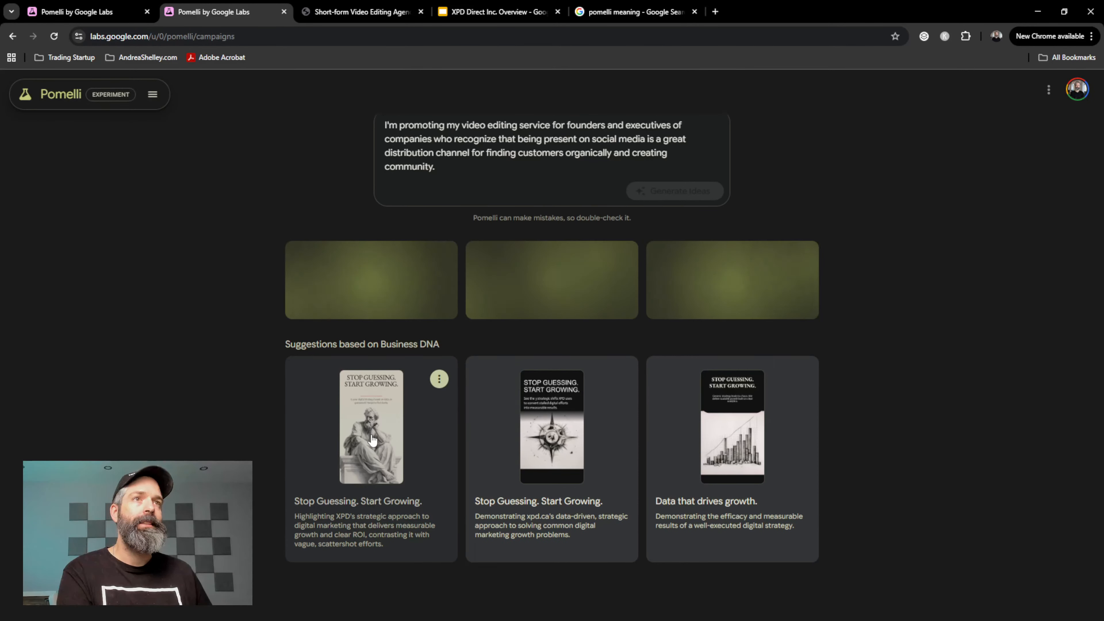
Open the thinking-statue creative of the first suggested campaign "Stop Guessing. Start Growing." and show its header settings
click(391, 443)
click(440, 314)
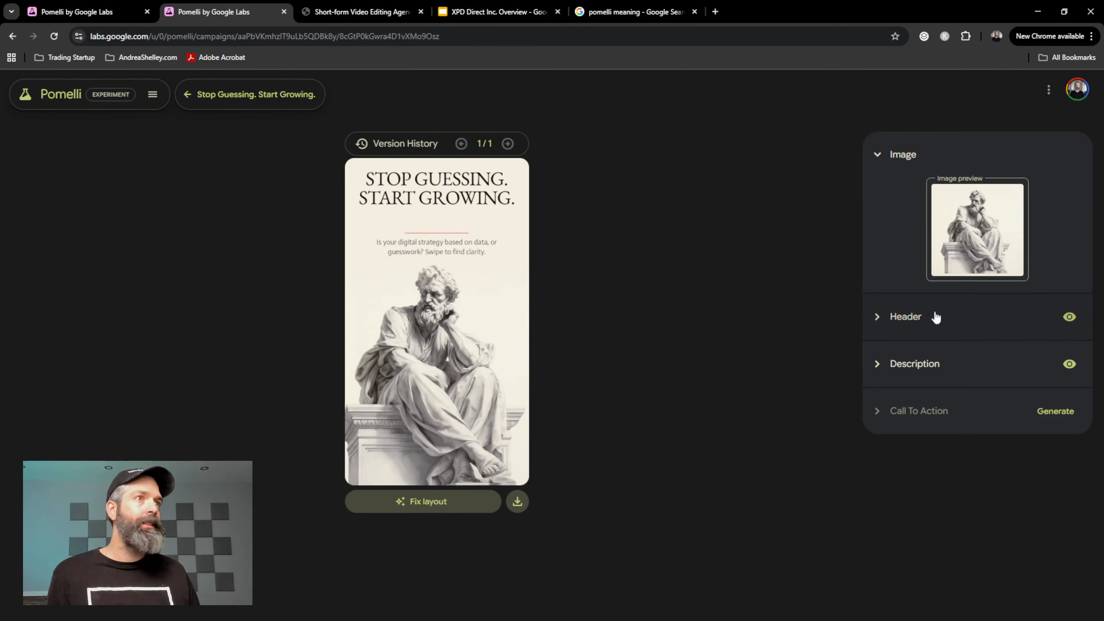
click(874, 317)
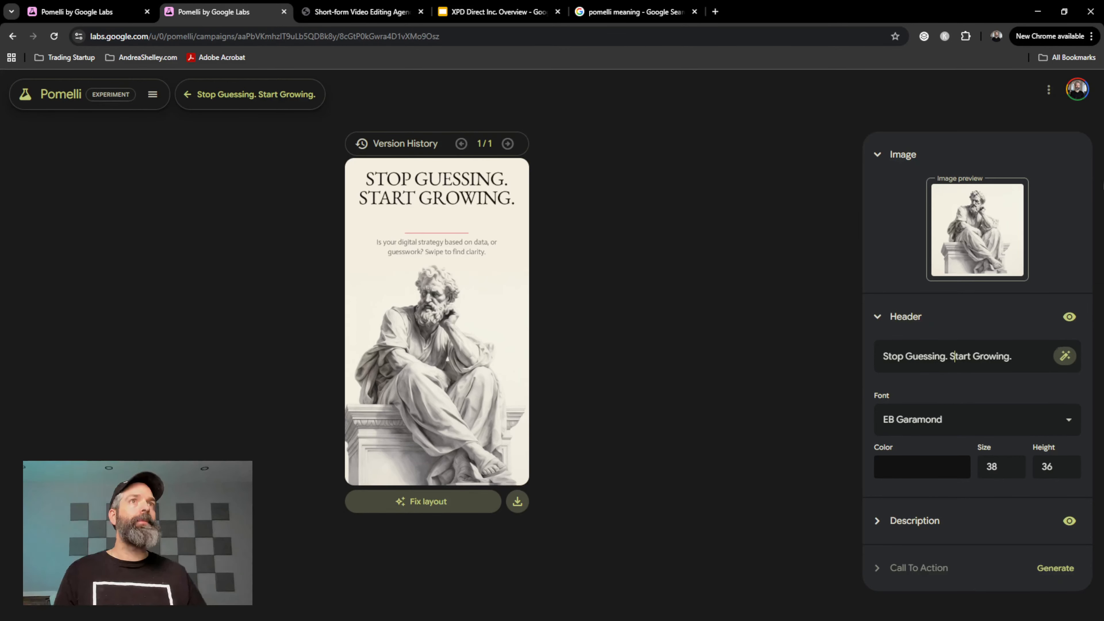
Replace the creative's header text with "Digital strategy go you thinking?" and apply it to the preview
key(ctrl+a)
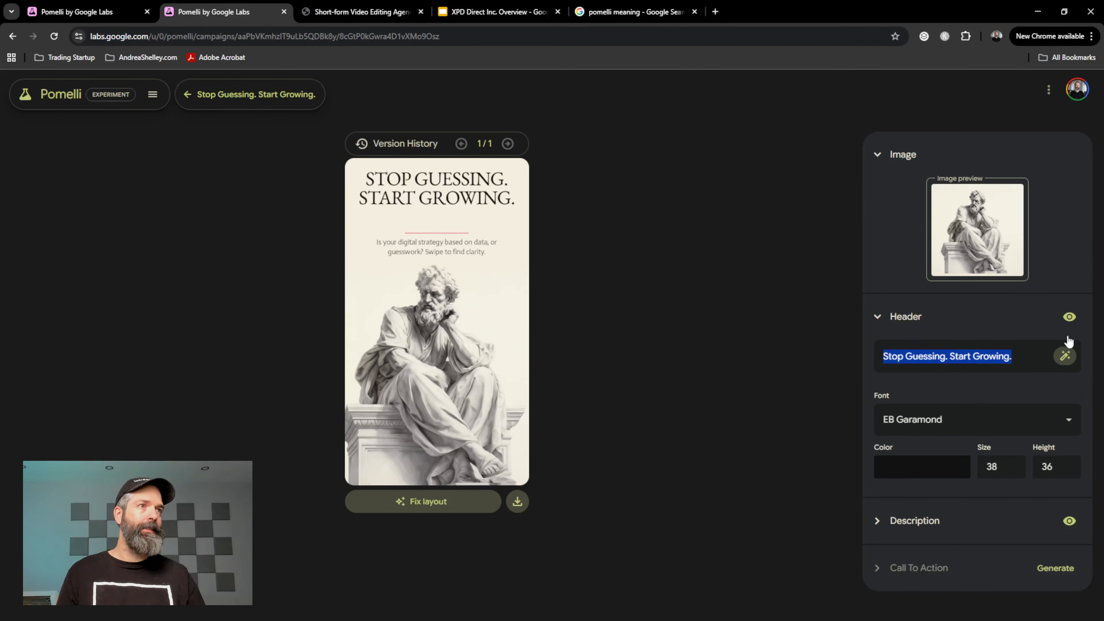
text(Digital)
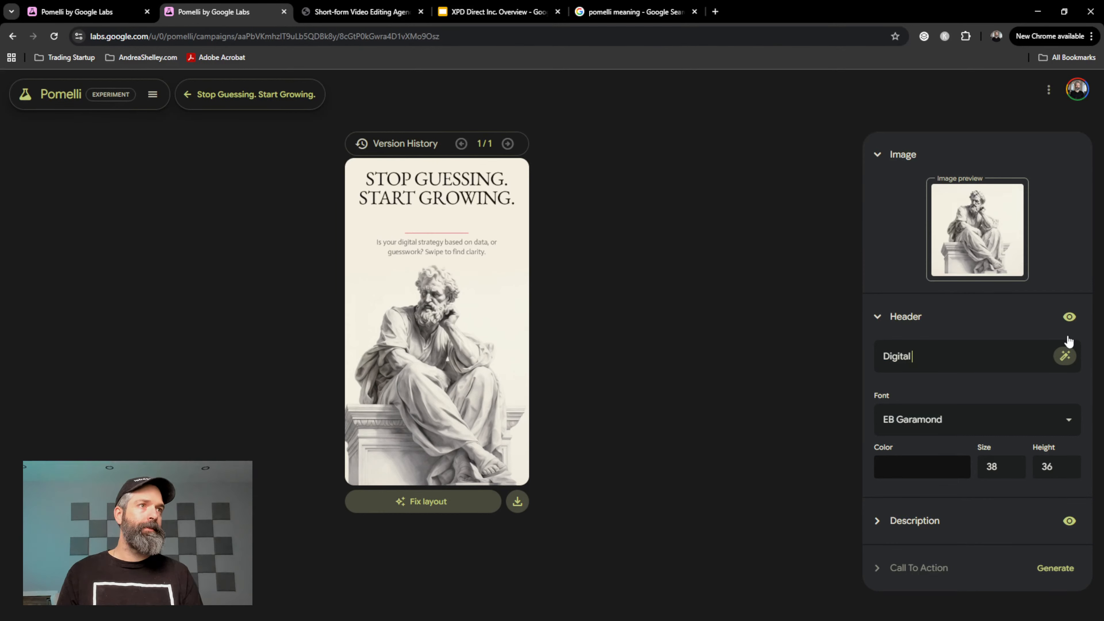
text( st)
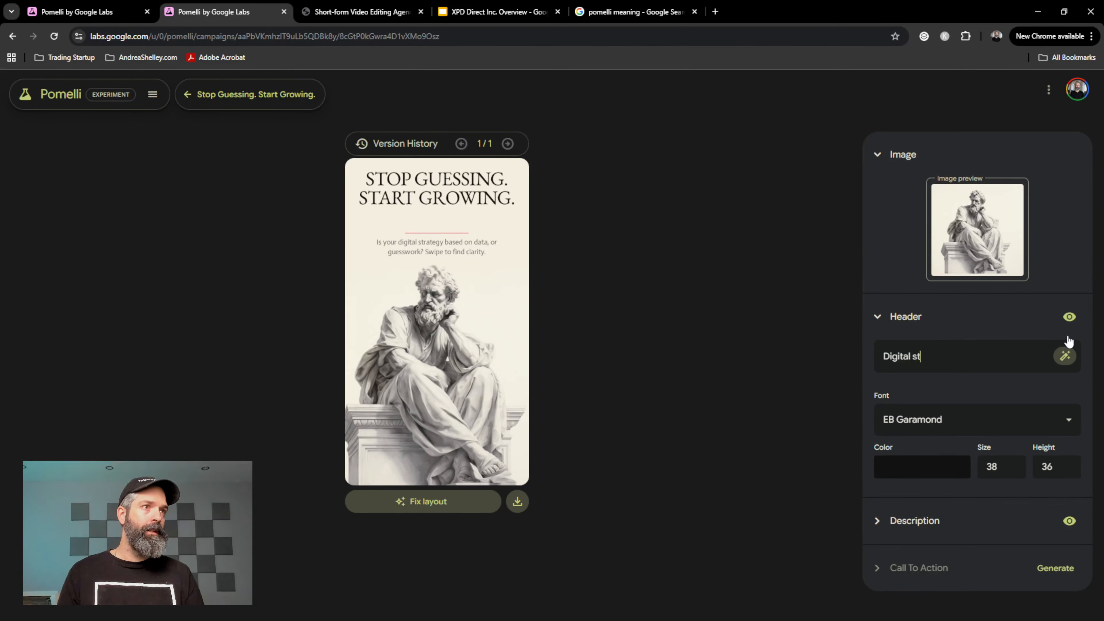
text(rage)
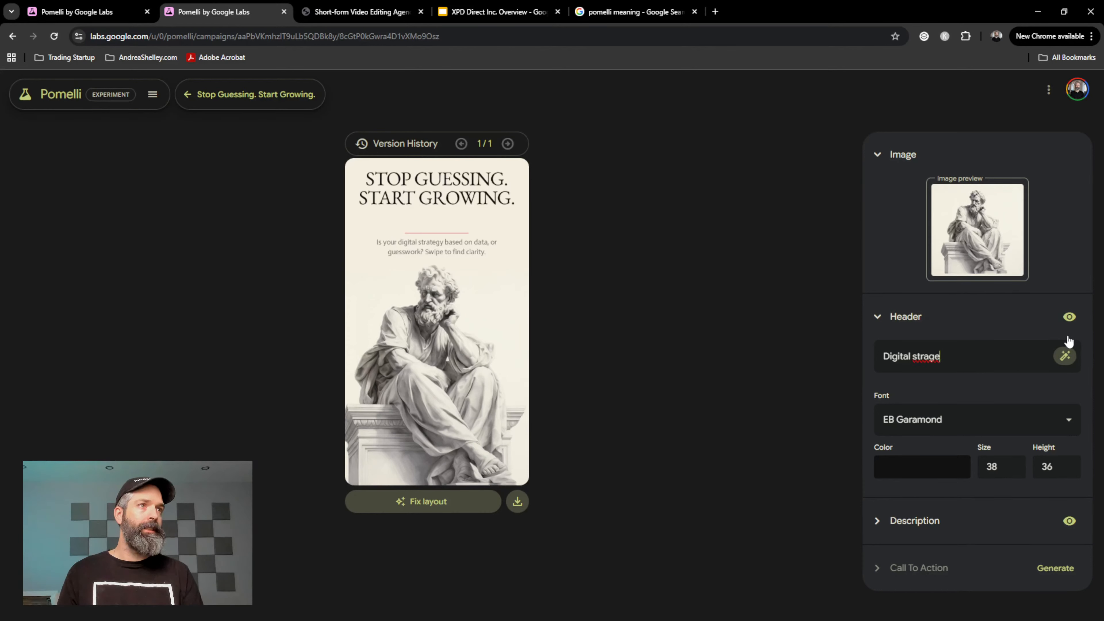
key(BackSpace)
key(BackSpace)
text(tegy)
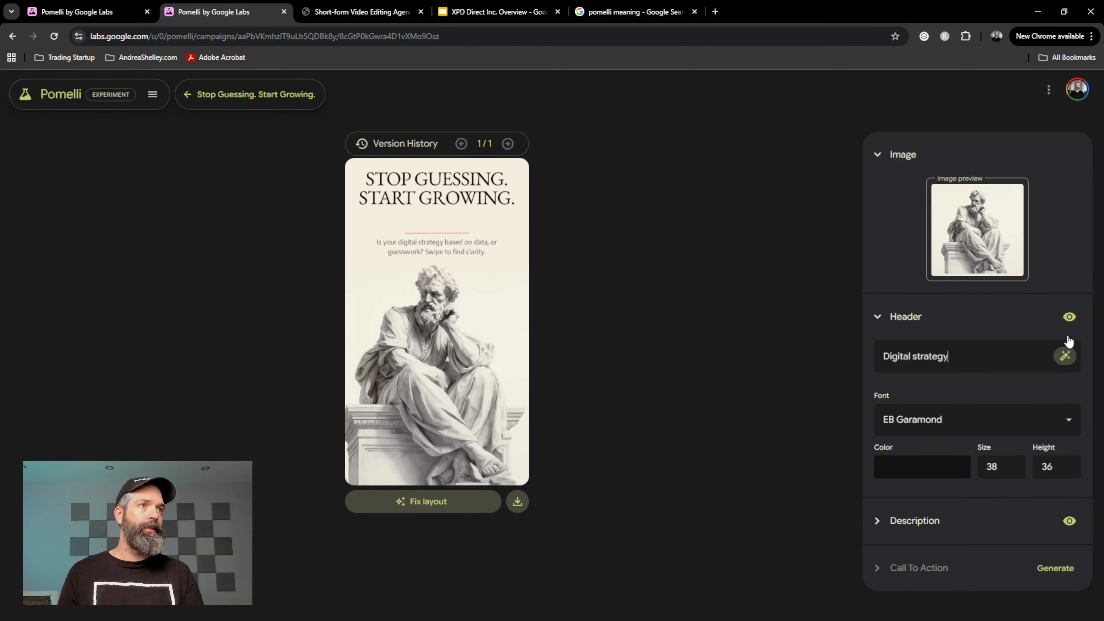
text( g)
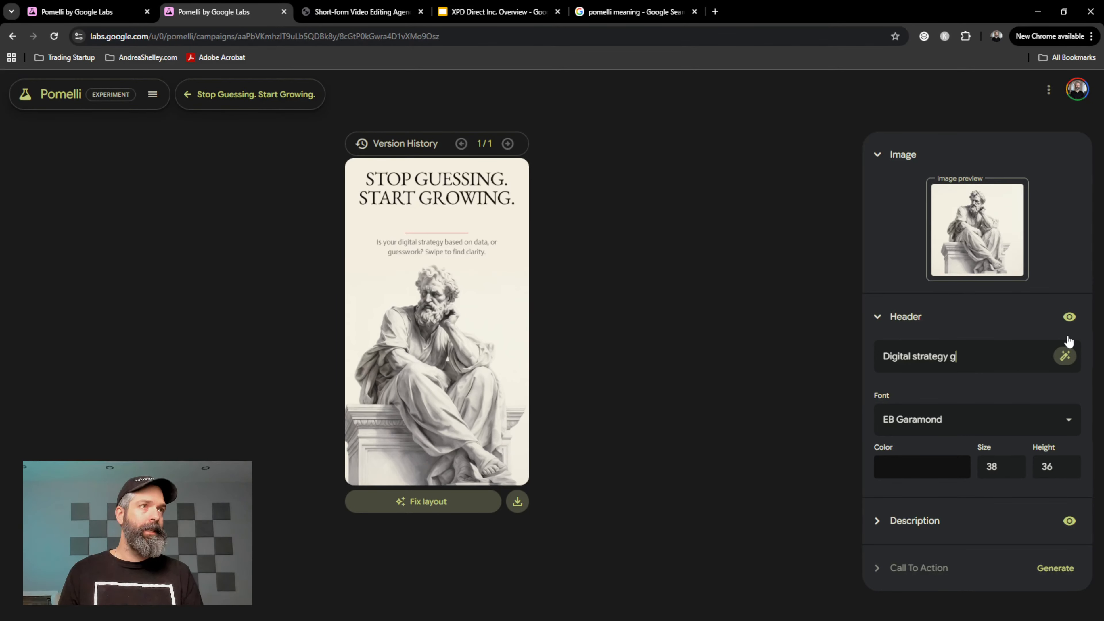
text(o)
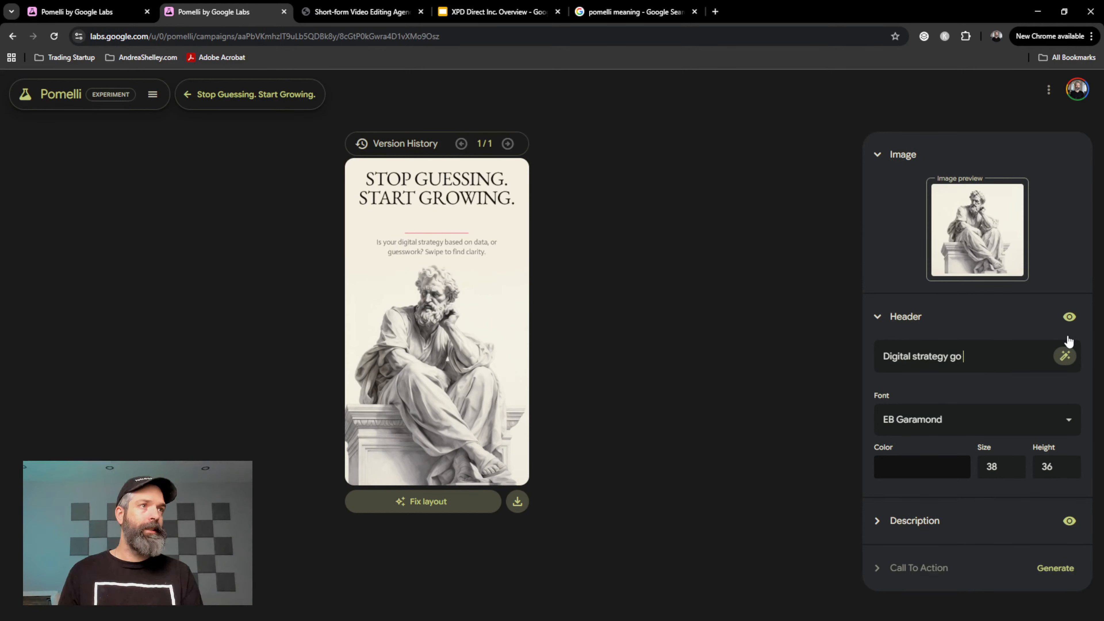
text( you thinkin)
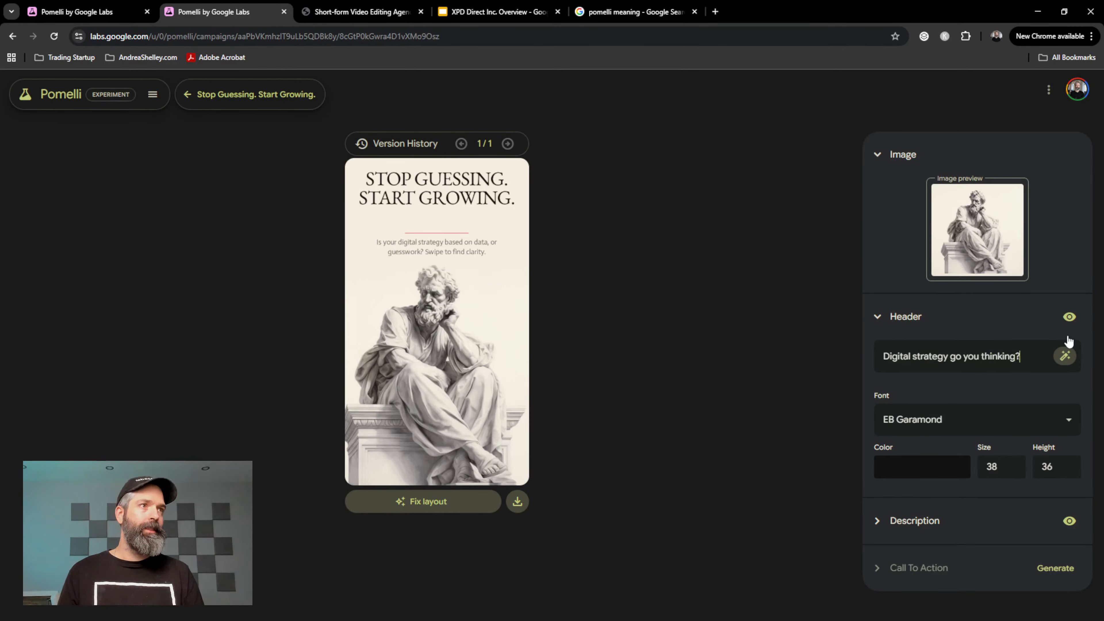
text(g?)
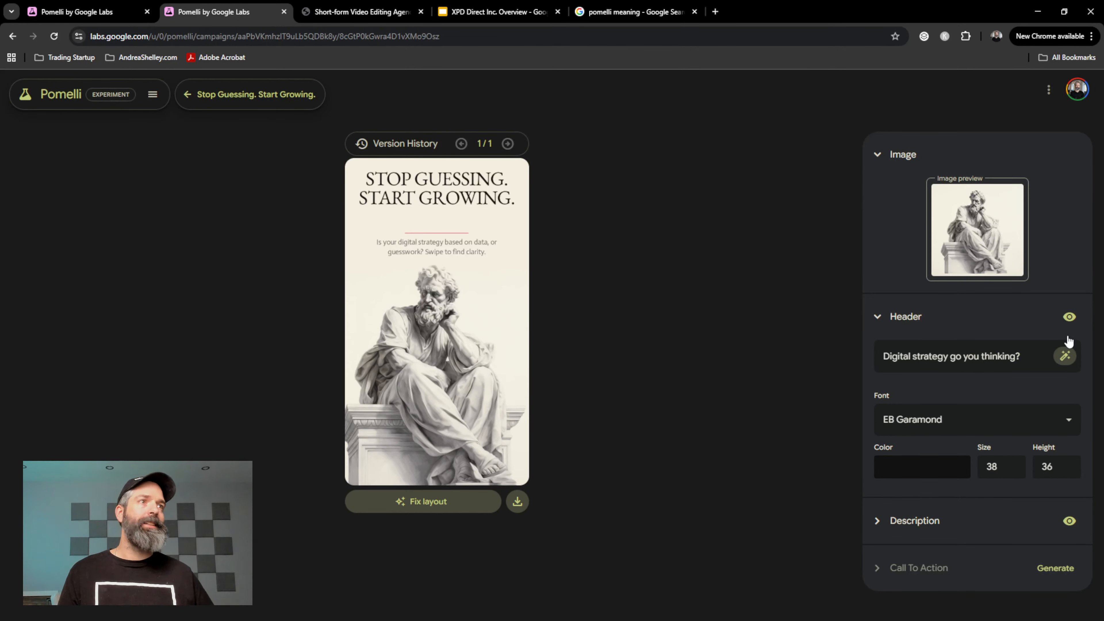
click(1021, 332)
click(1021, 330)
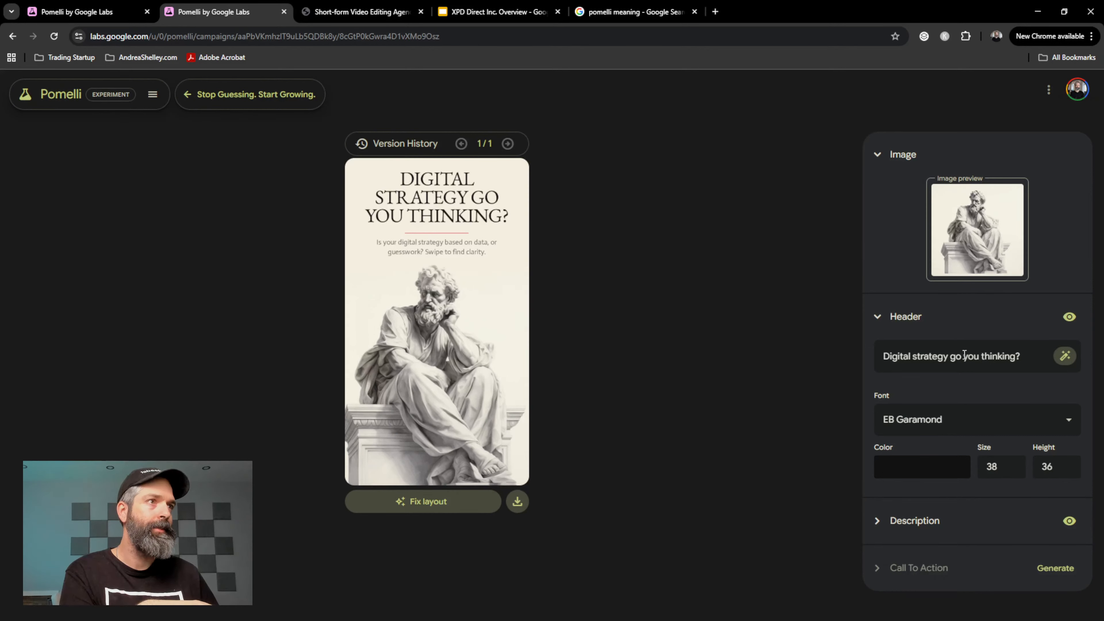
Correct "go" to "got" in the header and open the creative's description text for editing
text(t)
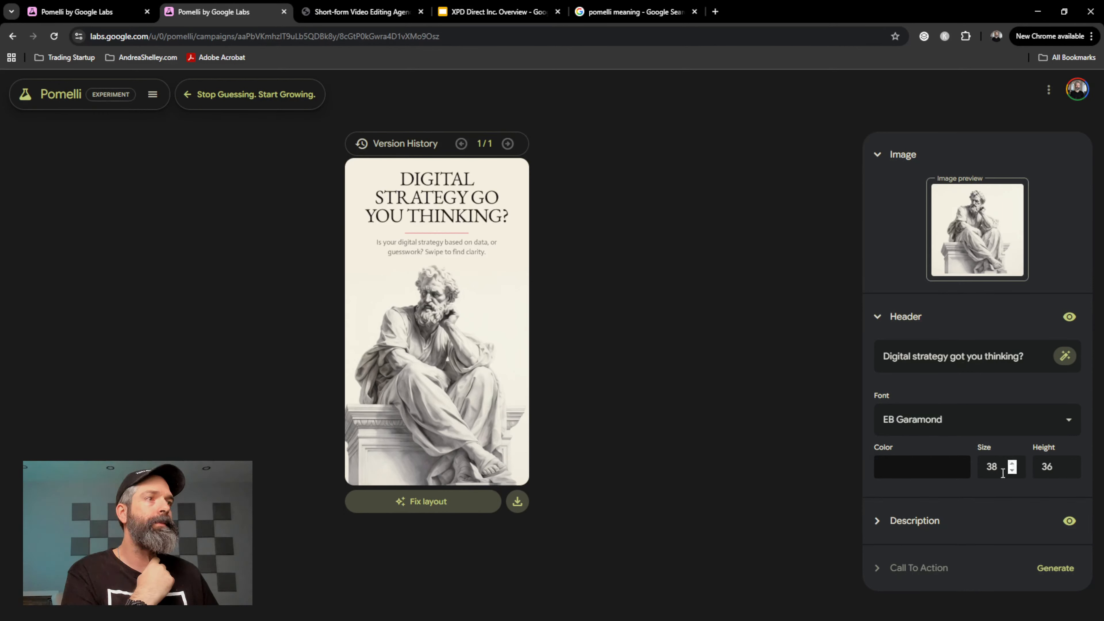
click(876, 524)
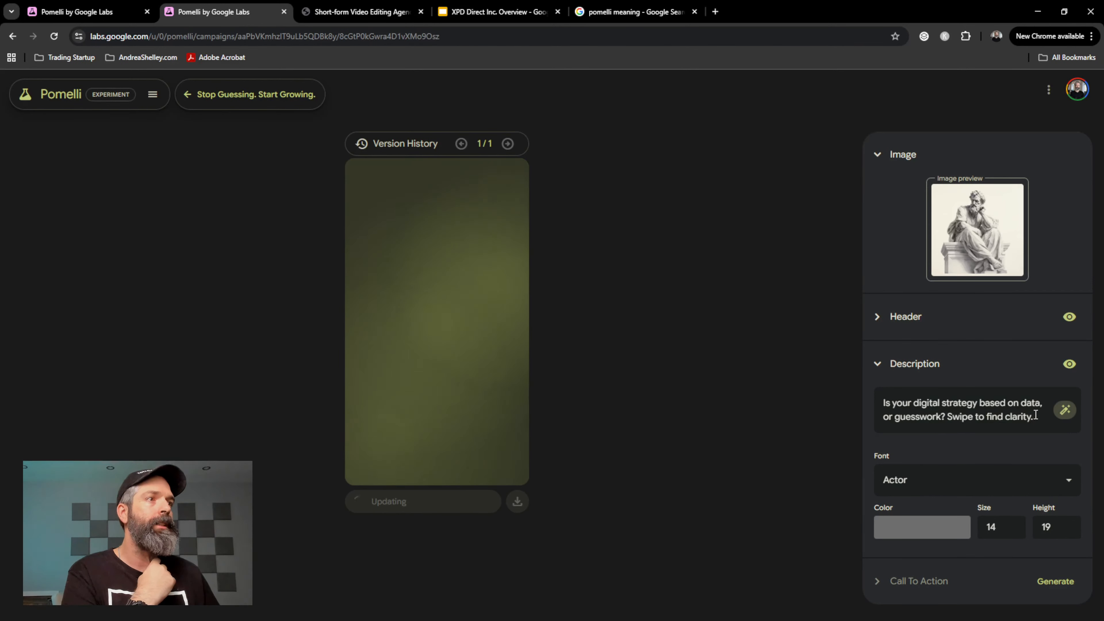
drag(1013, 413, 845, 403)
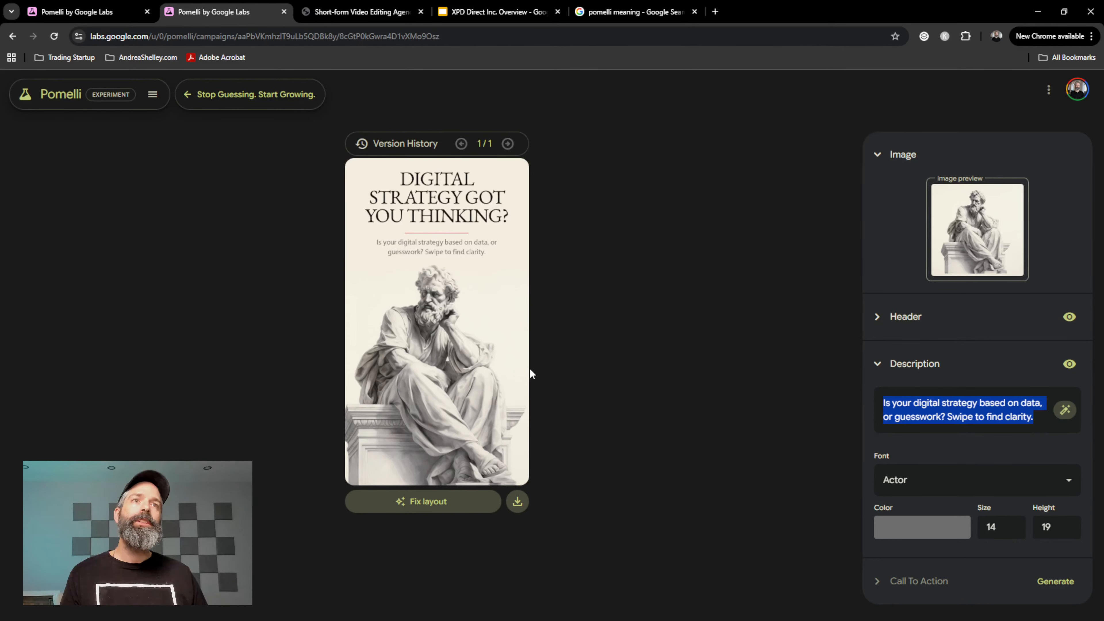
Open the xpd.ca homepage in a separate tab, examine its headline and statue image, and return to the creative
click(352, 5)
middle_click(72, 102)
click(439, 6)
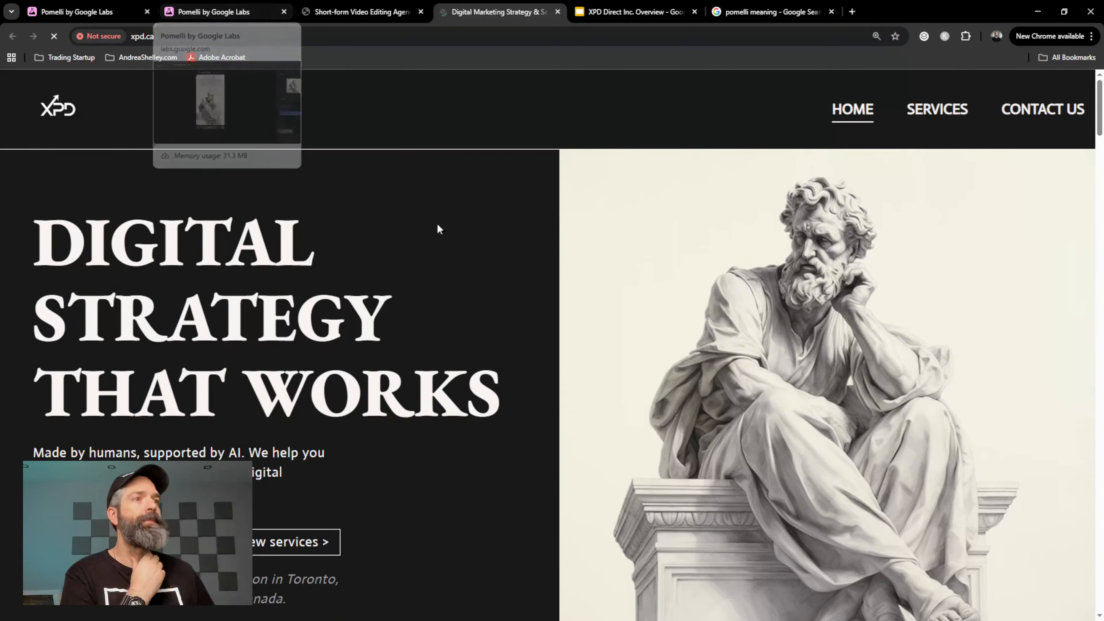
scroll(710, 349, down, 3)
scroll(709, 345, up, 3)
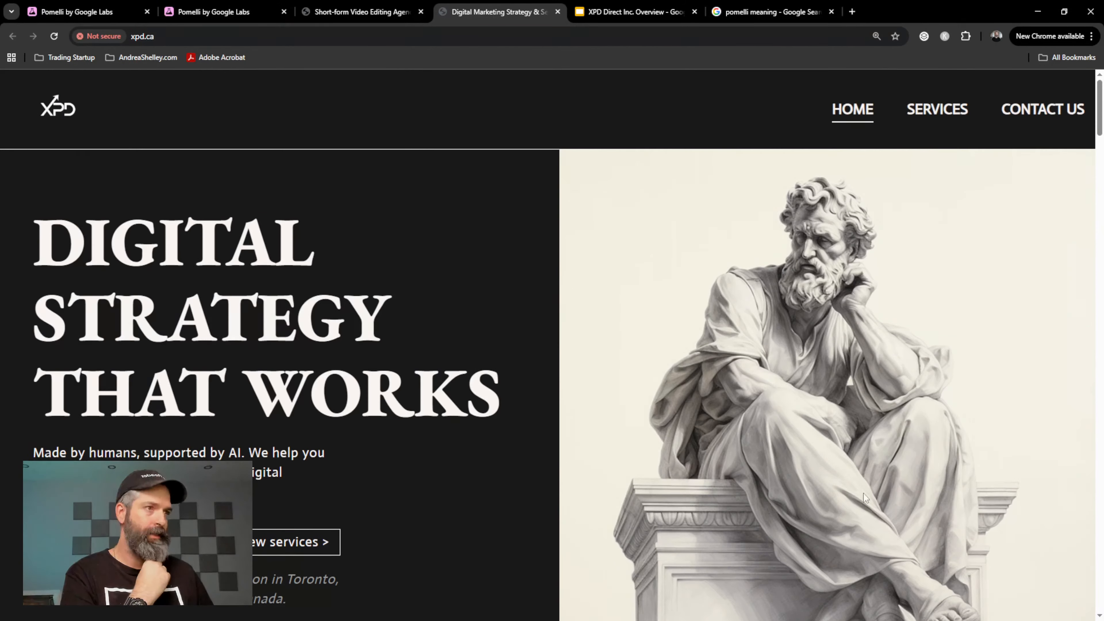
scroll(963, 549, down, 1)
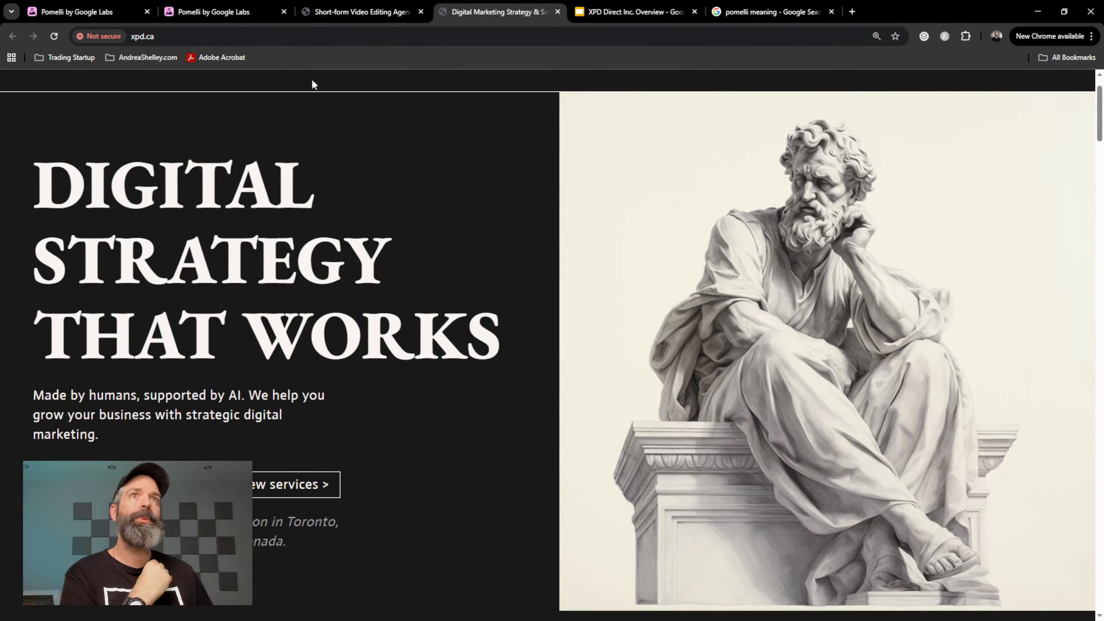
click(235, 5)
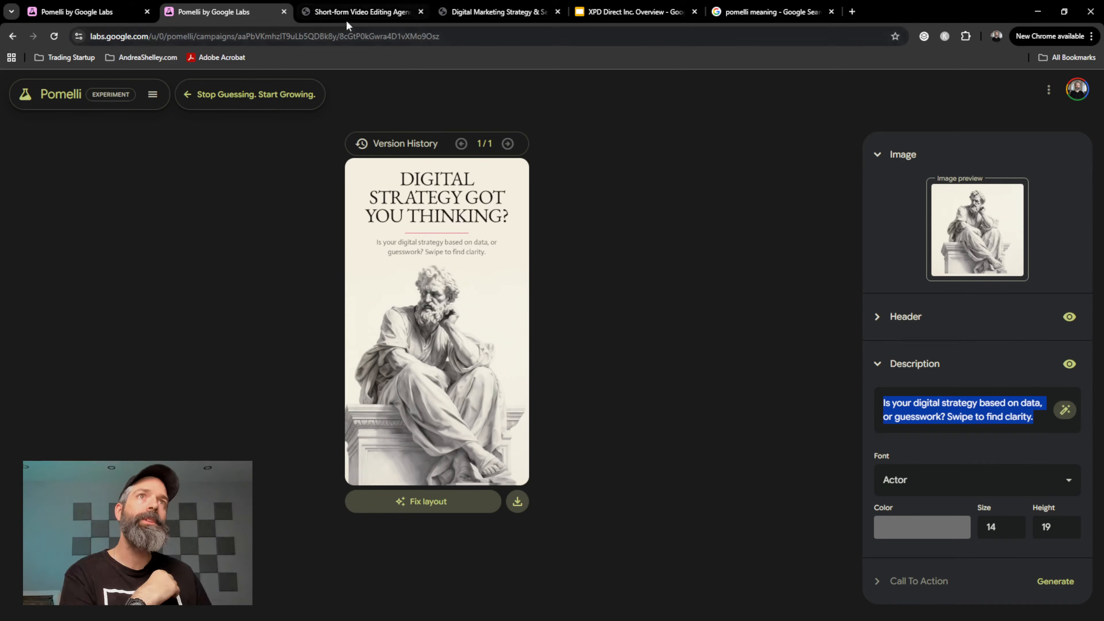
Compare the creative with the hero sections of the xpd.ca homepage and video editing page, ending back on the creative
click(348, 7)
click(457, 6)
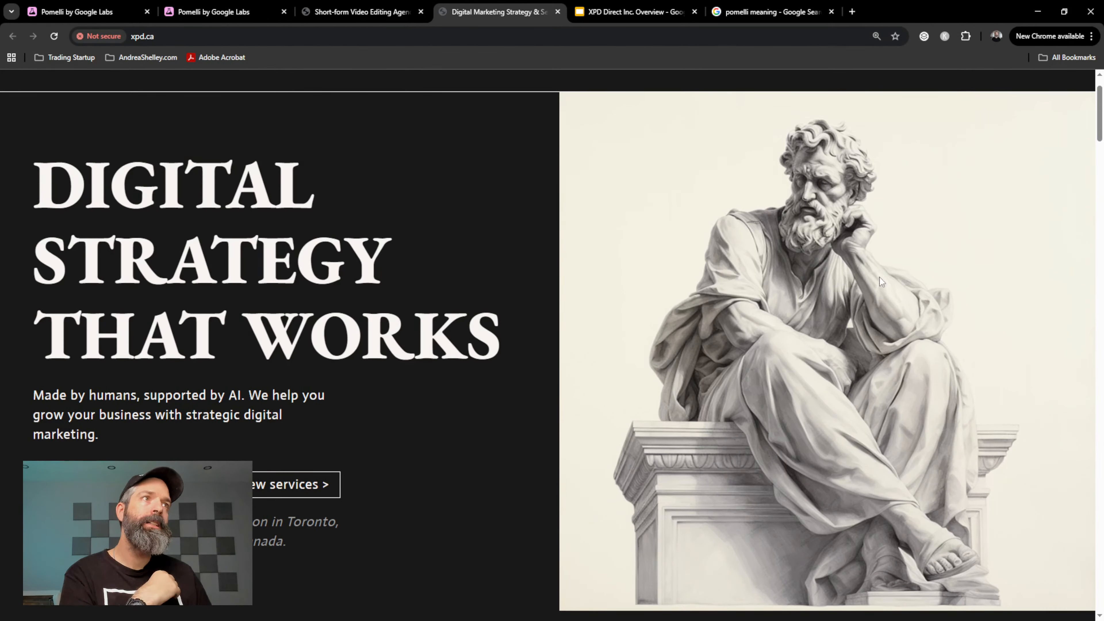
click(207, 5)
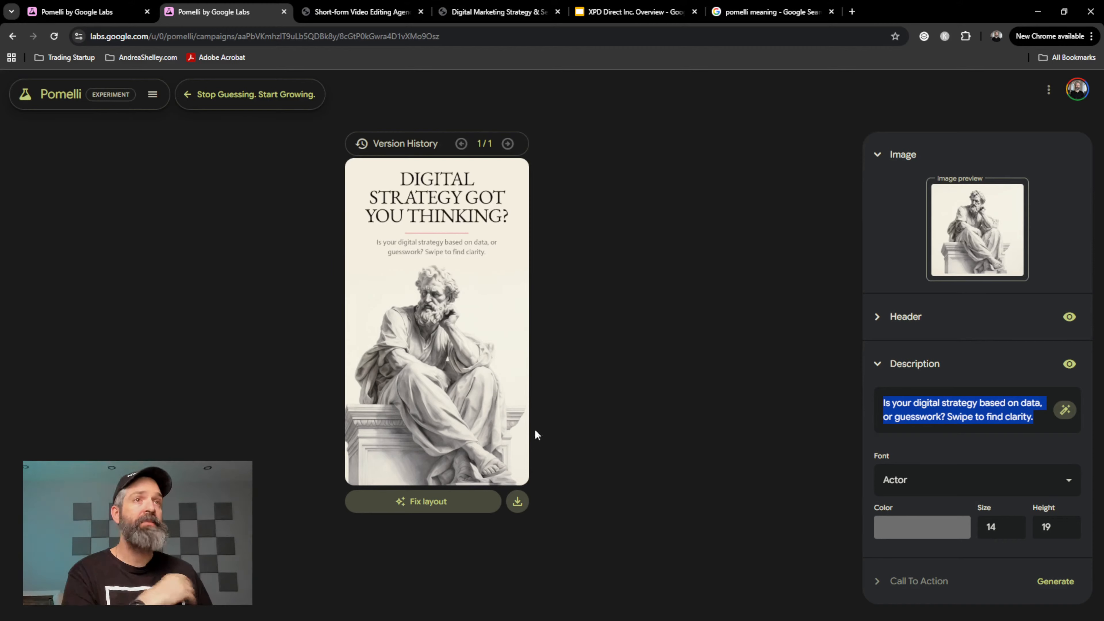
click(374, 5)
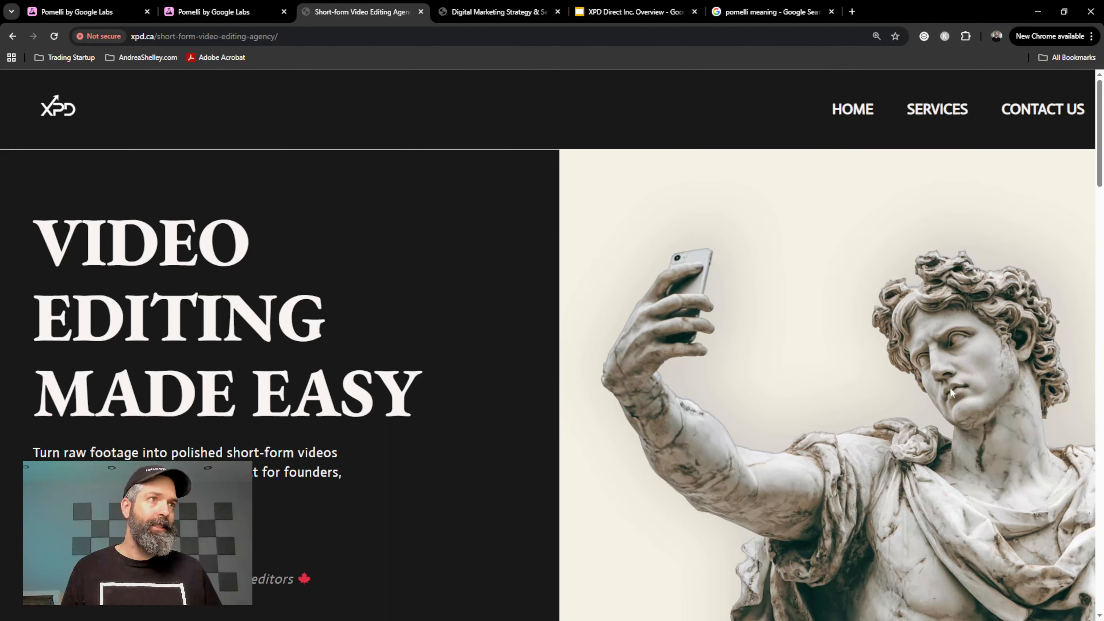
click(500, 11)
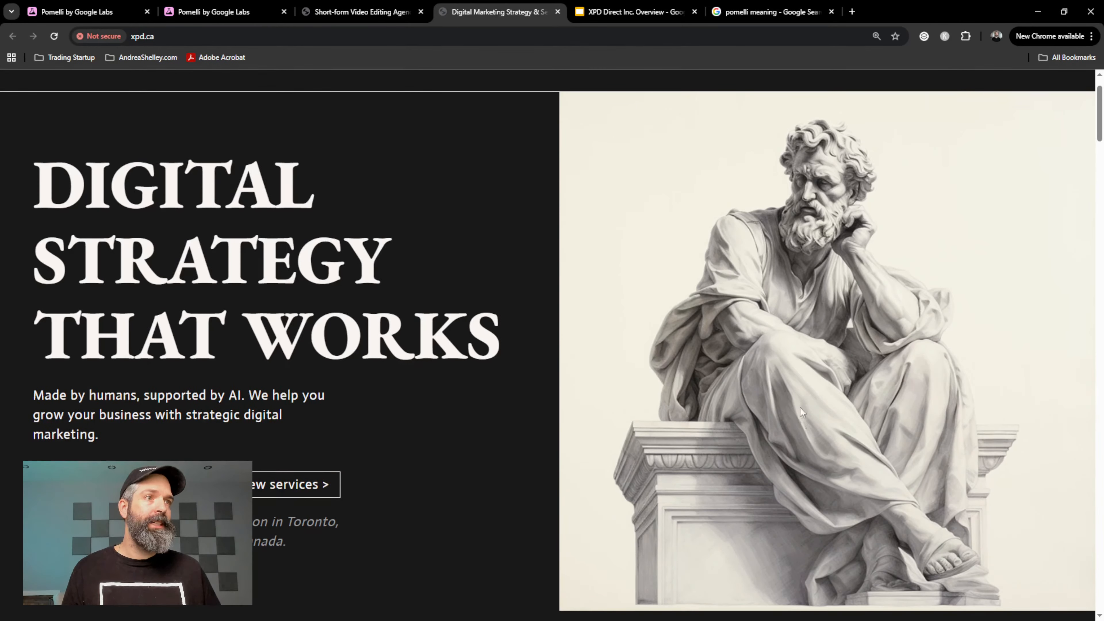
click(269, 10)
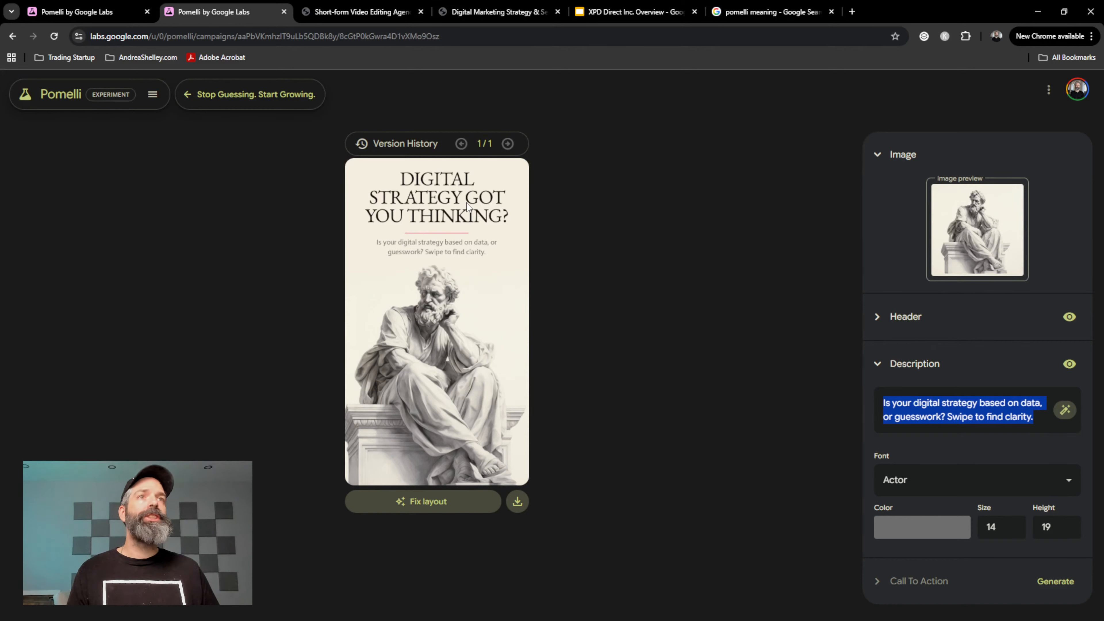
click(1036, 407)
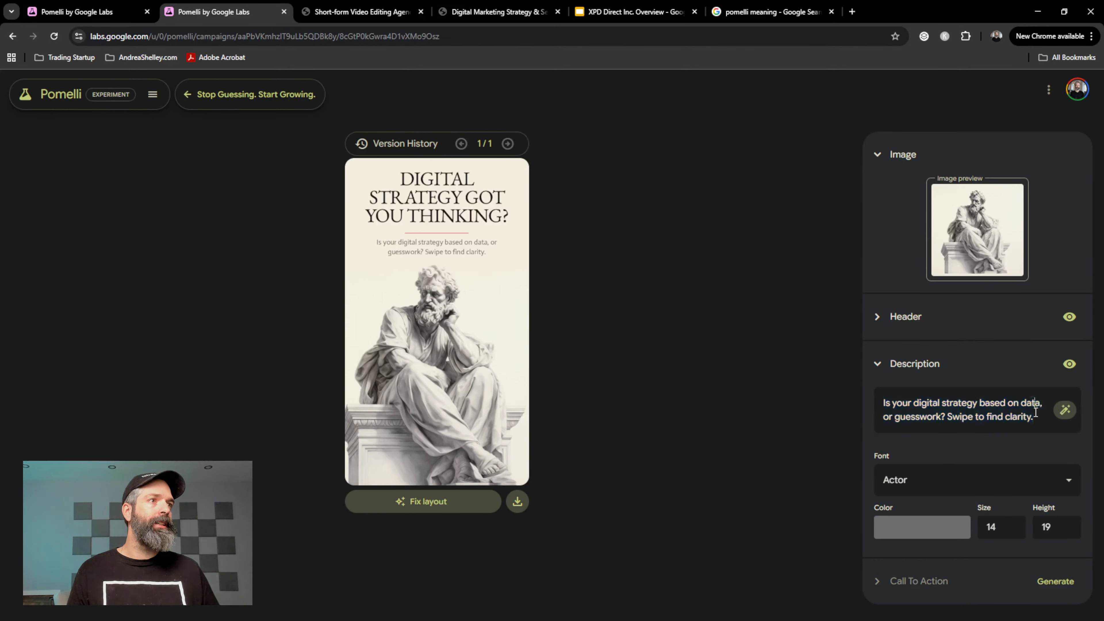
triple_click(999, 400)
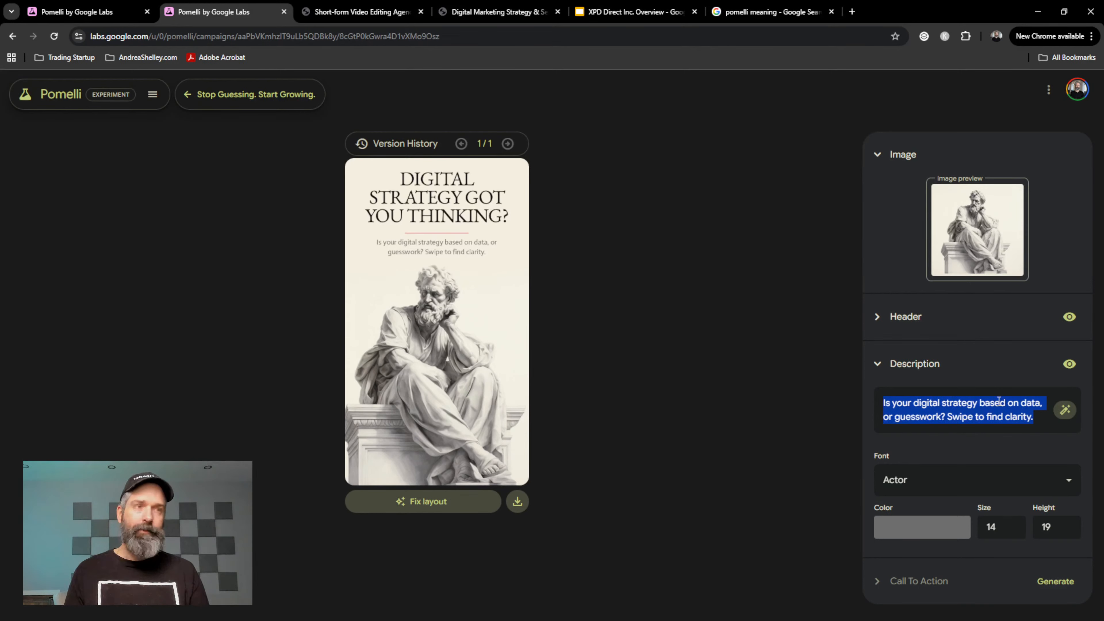
text(Get help)
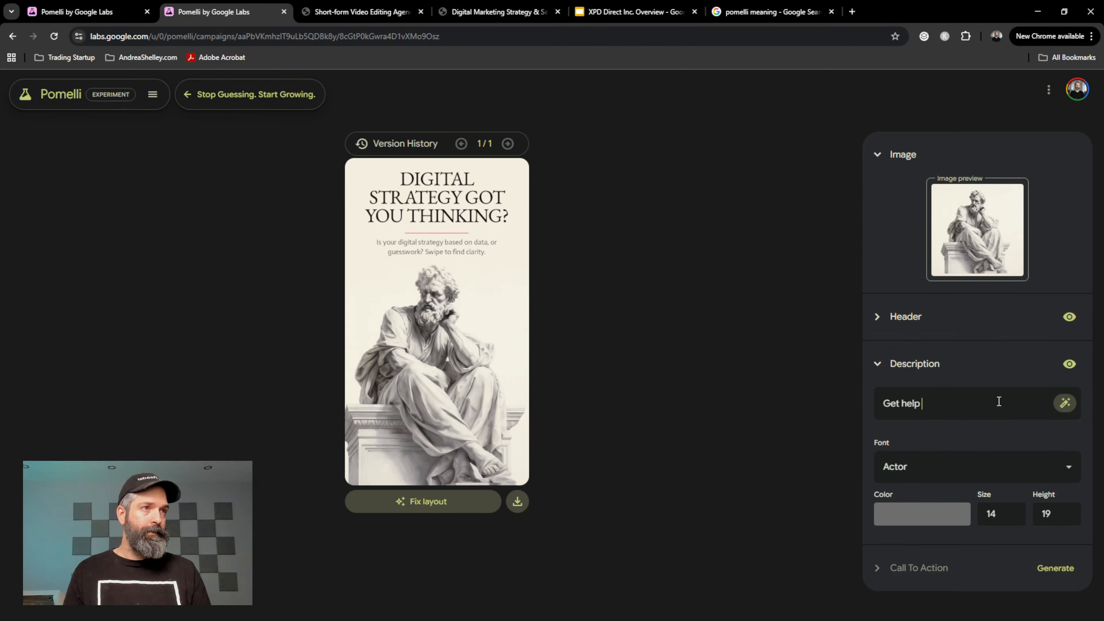
text(running)
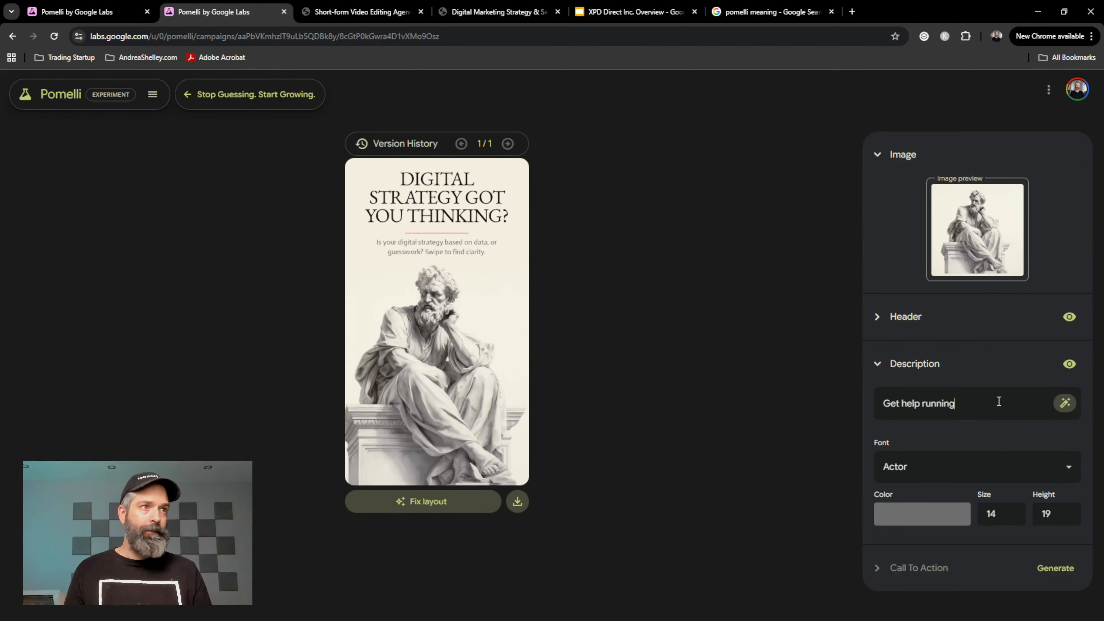
text( profitbale)
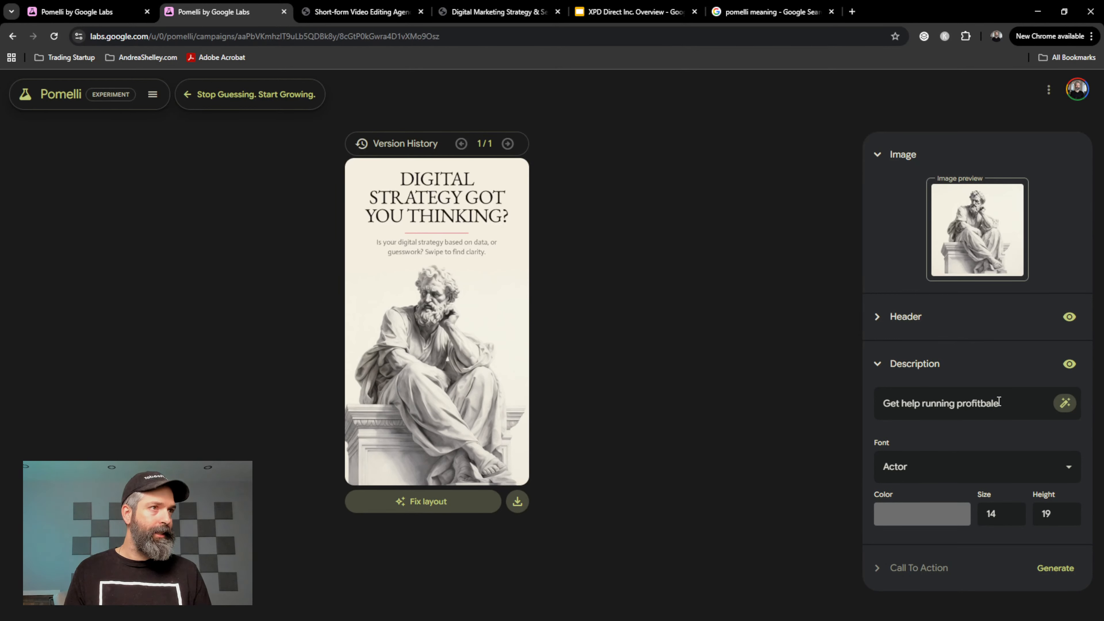
key(ctrl+a)
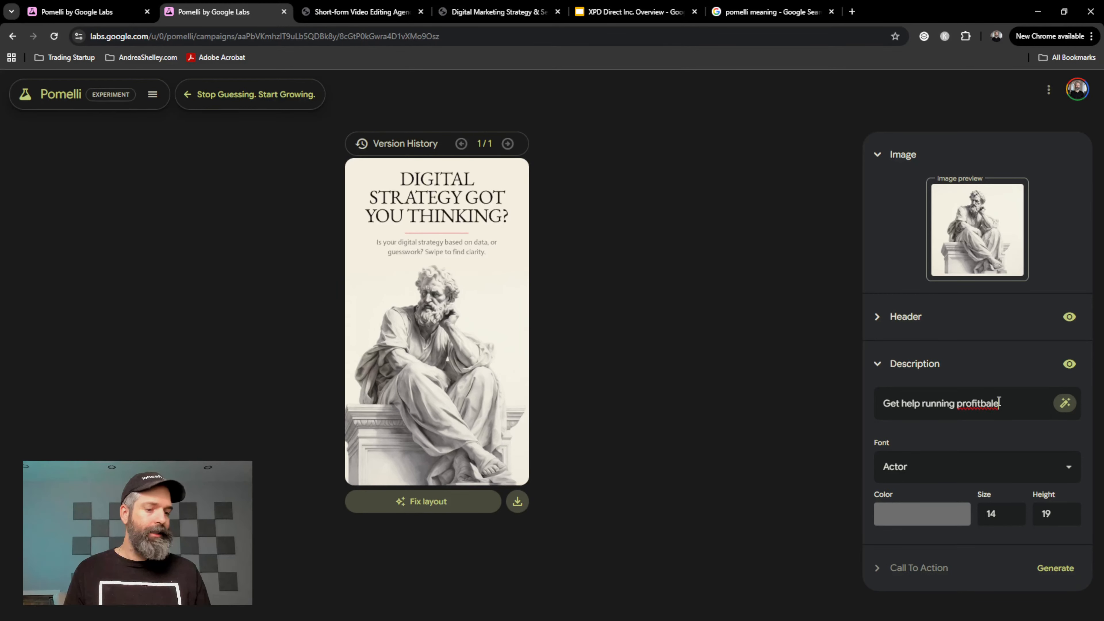
key(BackSpace)
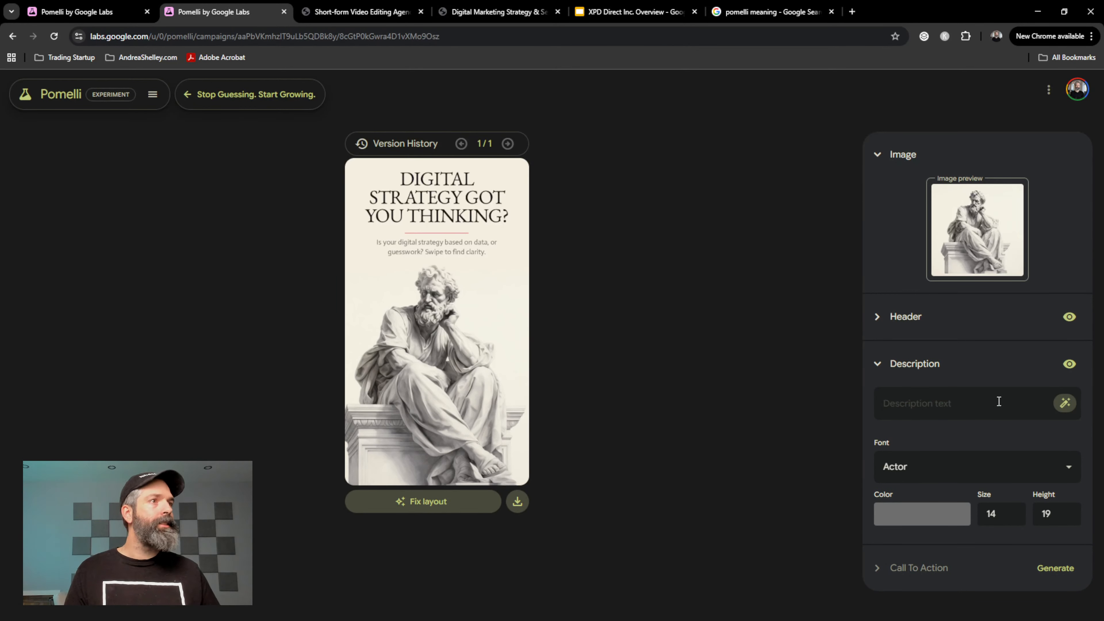
Generate the description from the prompt "tell them we'll make them more money with good marketing in less than 7 words at a grade 6 level"
click(1065, 403)
click(931, 330)
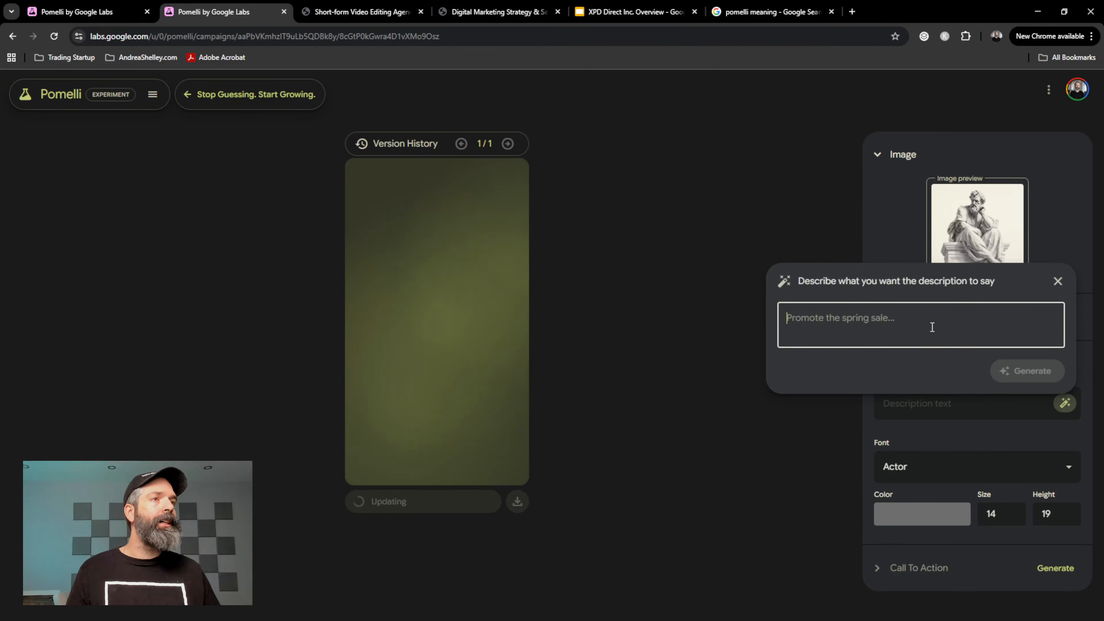
text(tell t)
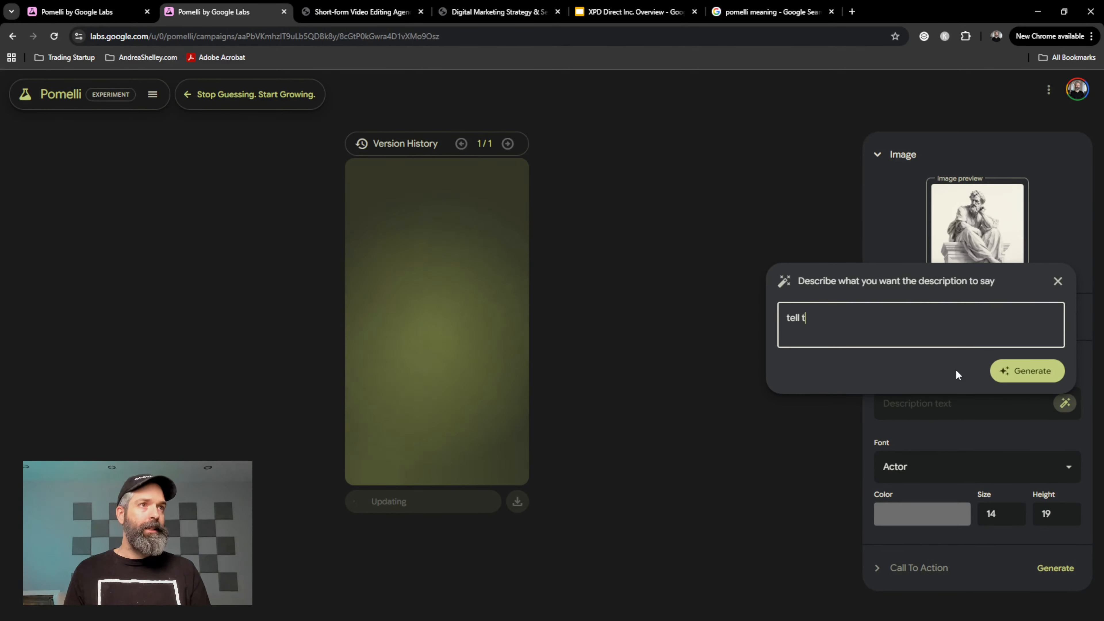
text(hem we'll)
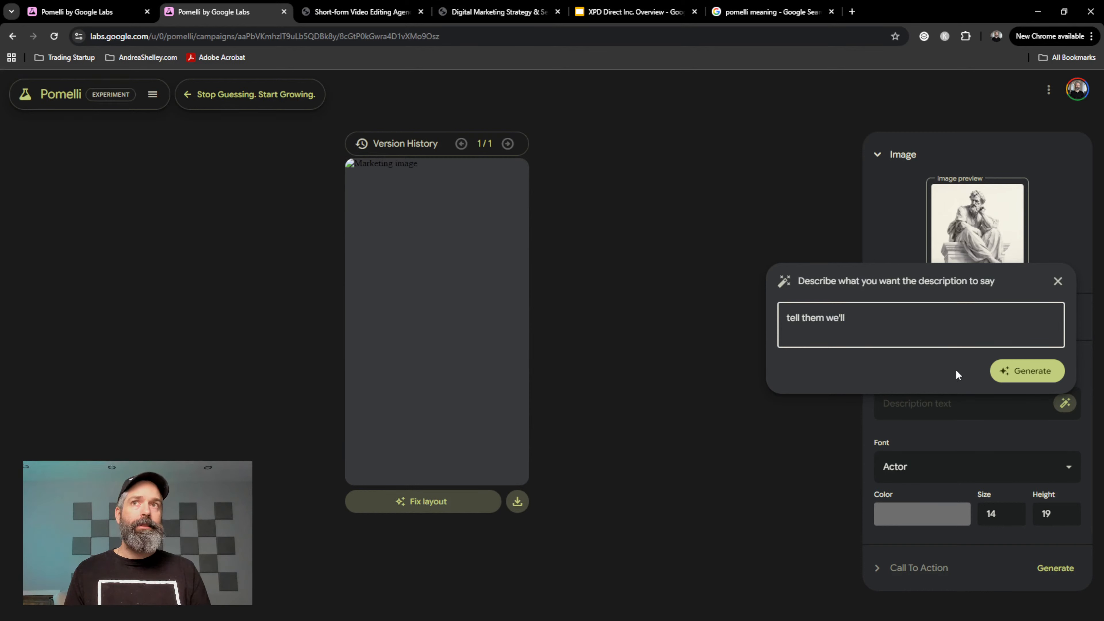
text( make them mo)
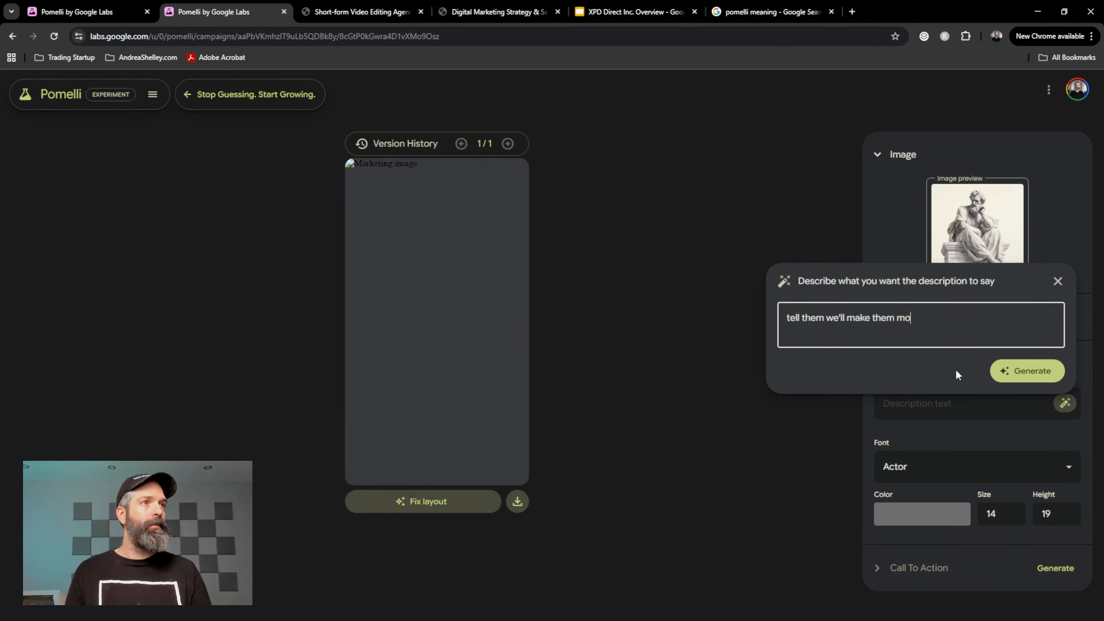
text(re money with g)
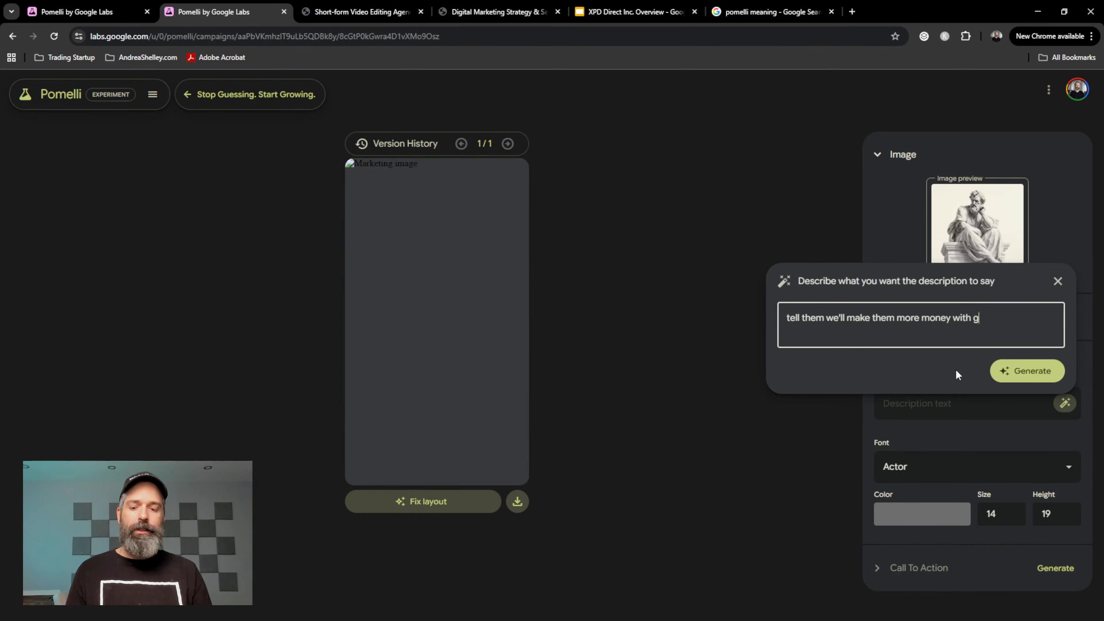
text(ood marke)
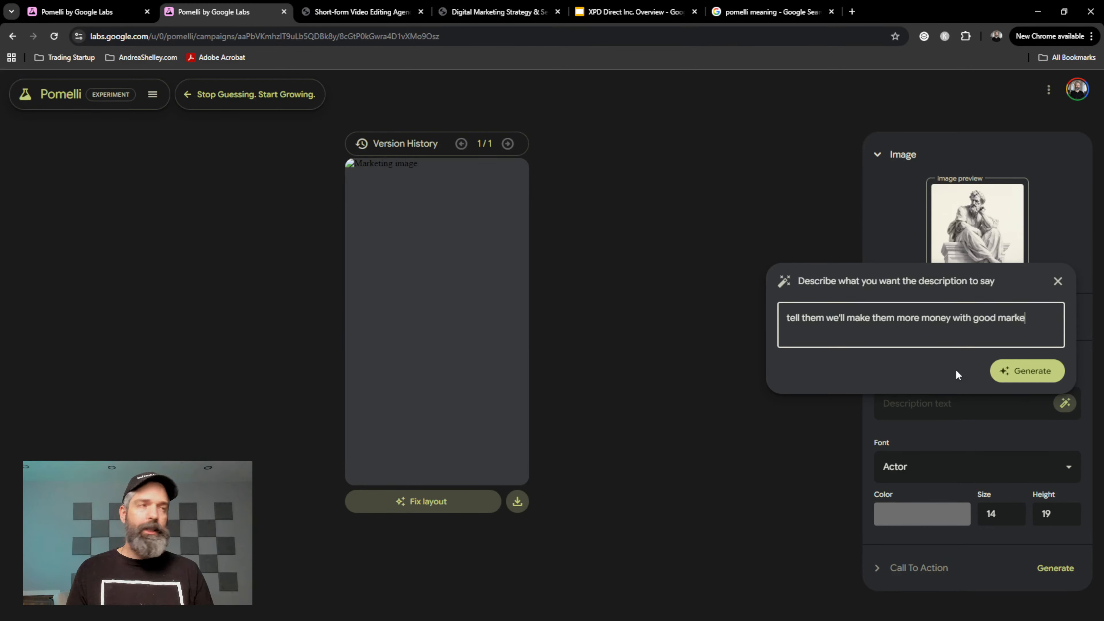
text(ting )
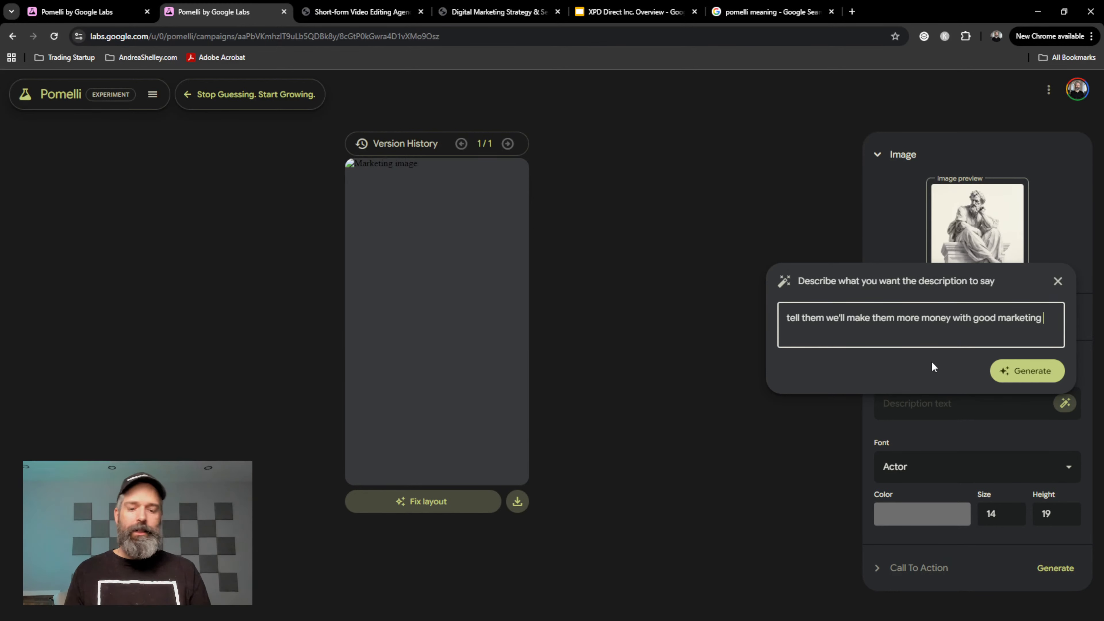
text(in less th)
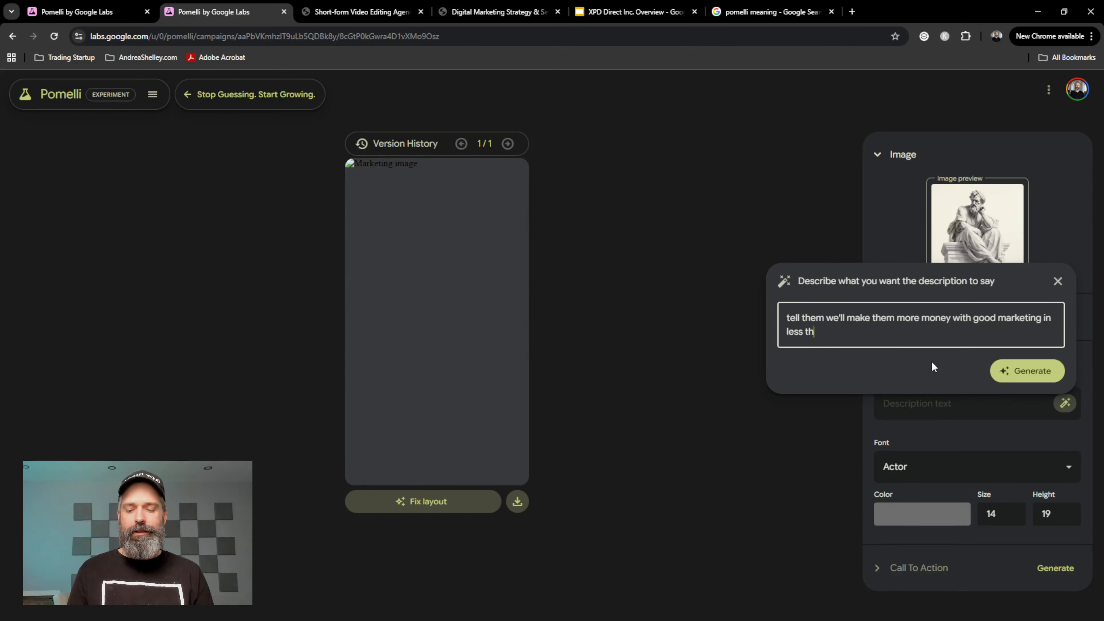
text(an 7 w)
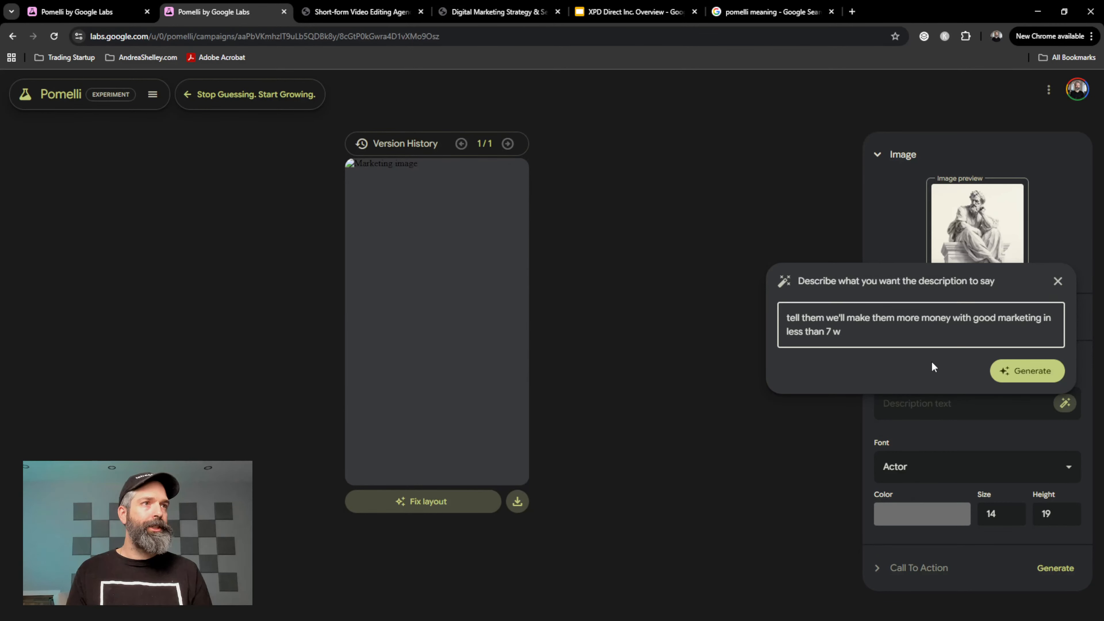
text(ords at a grade 6 level)
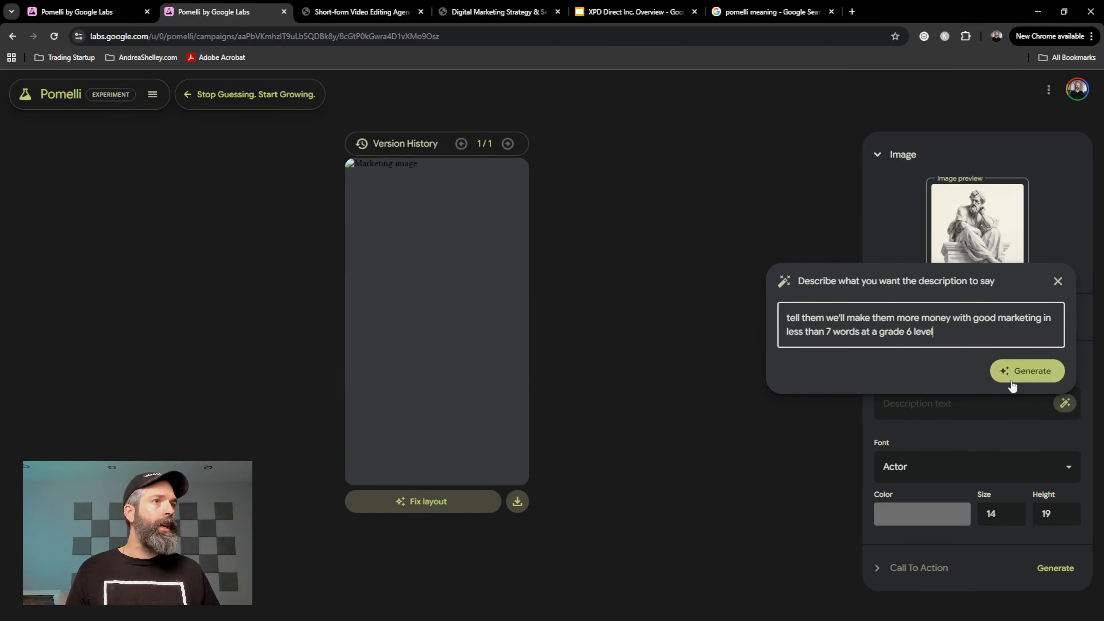
click(1008, 371)
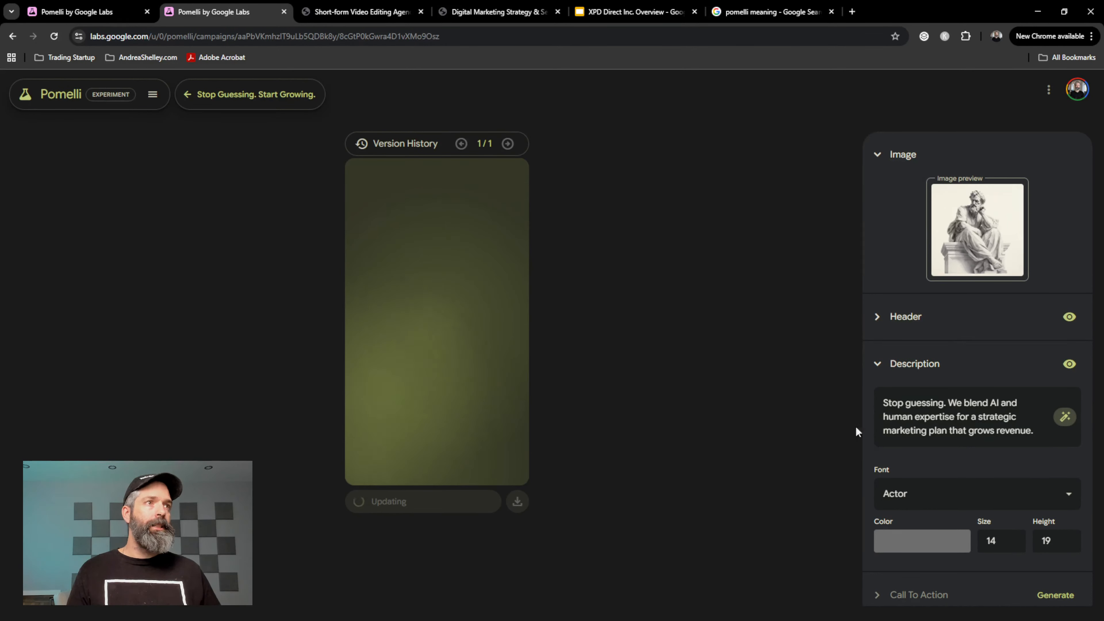
Check the creative's header and description settings, and rework its composition with Fix layout
click(881, 316)
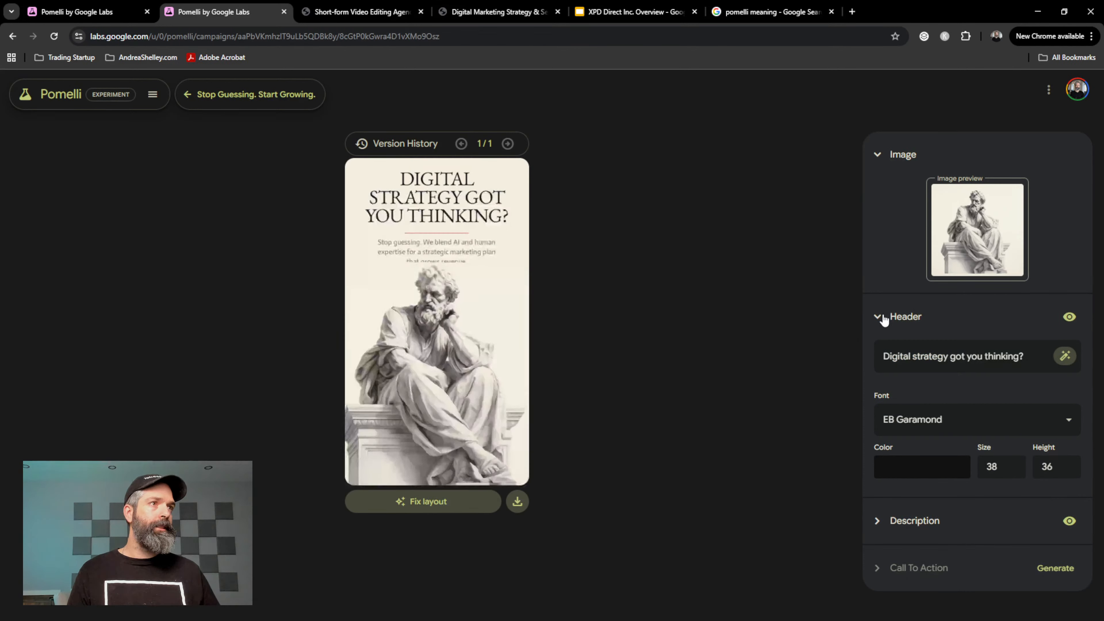
click(883, 318)
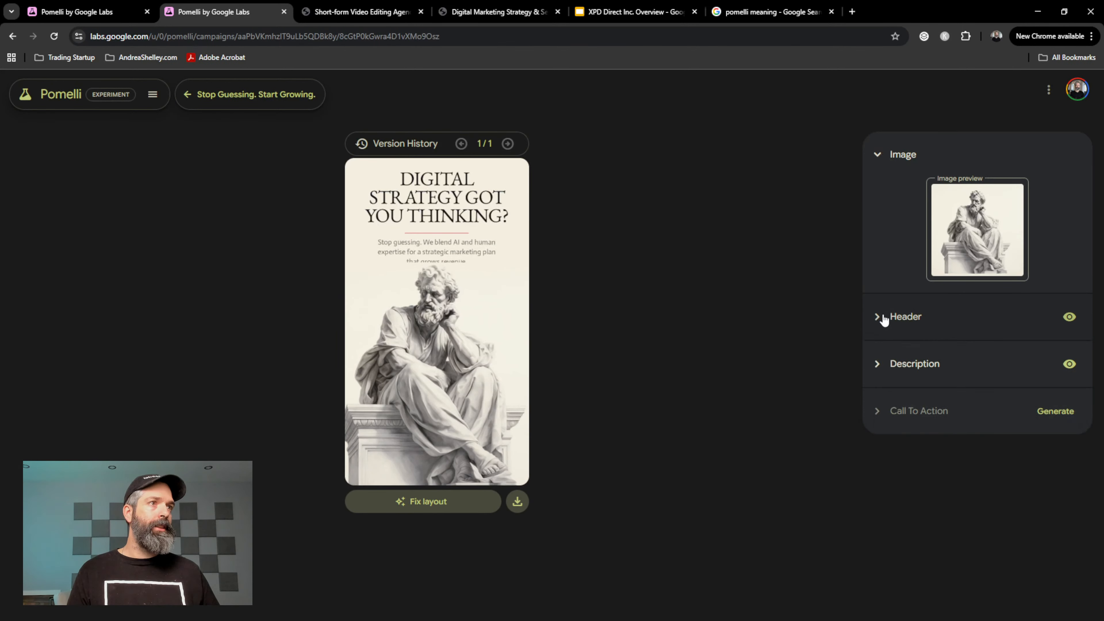
click(875, 370)
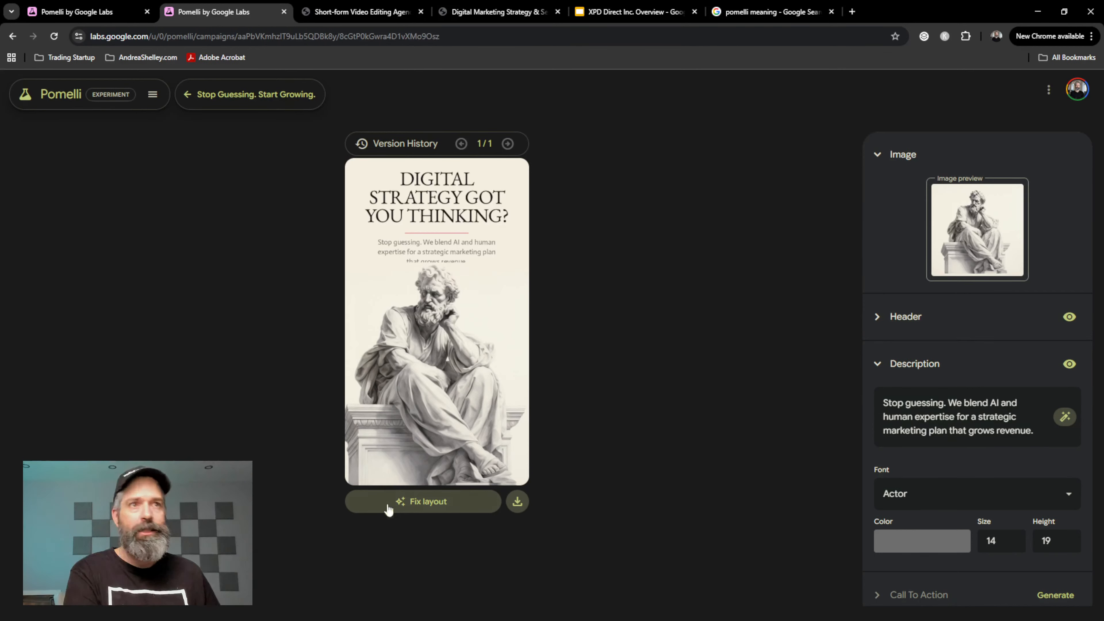
click(418, 506)
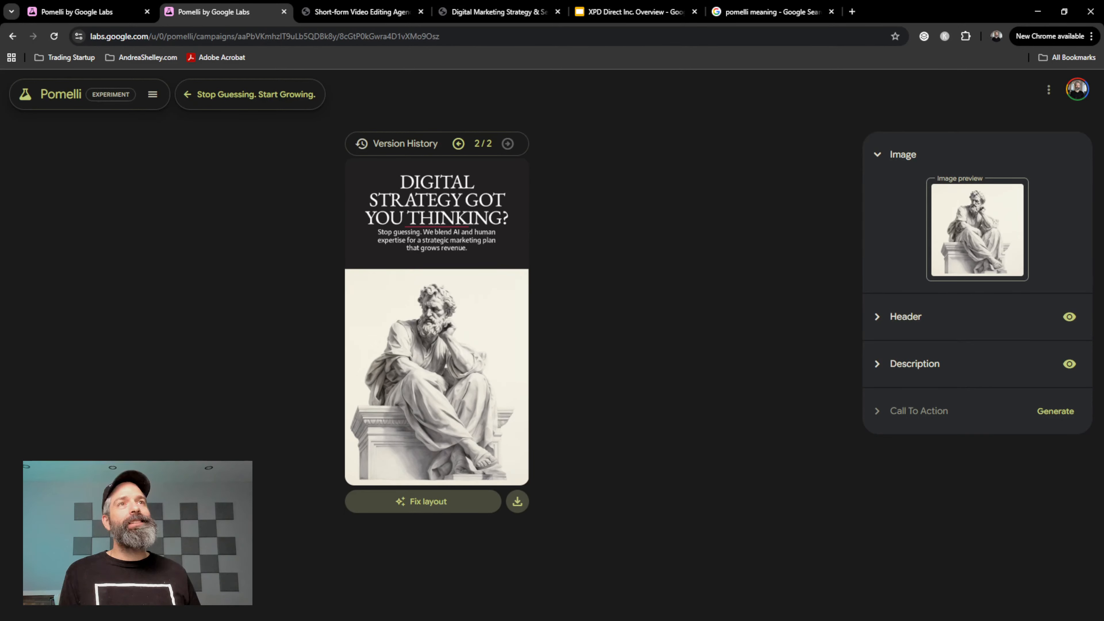
Compare the original creative with the reworked layout in the version history, ending on version 1
click(458, 143)
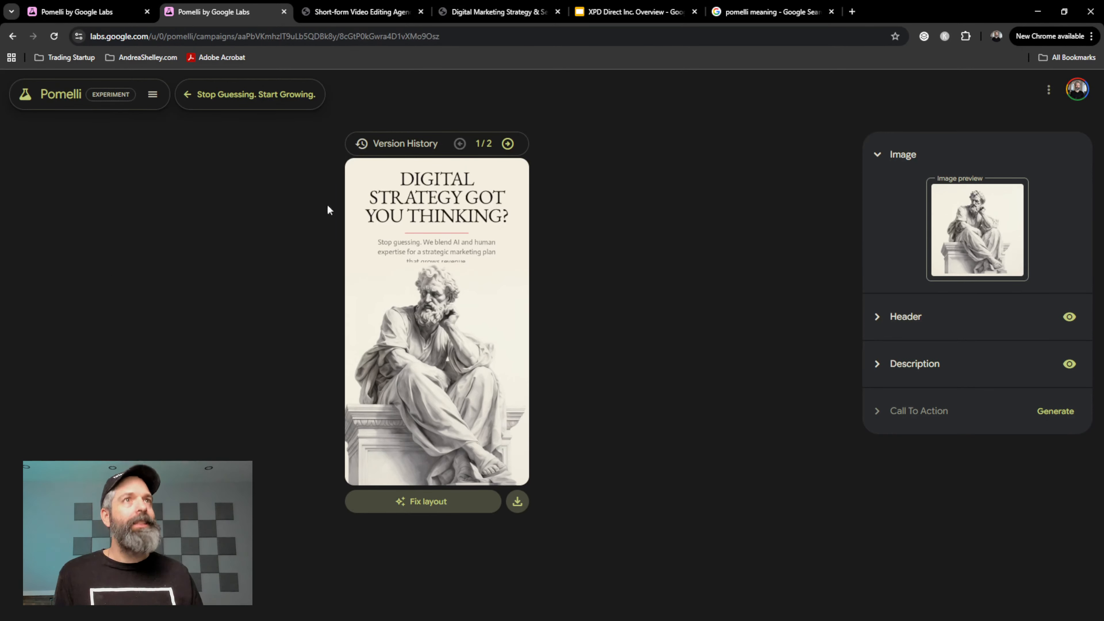
click(508, 144)
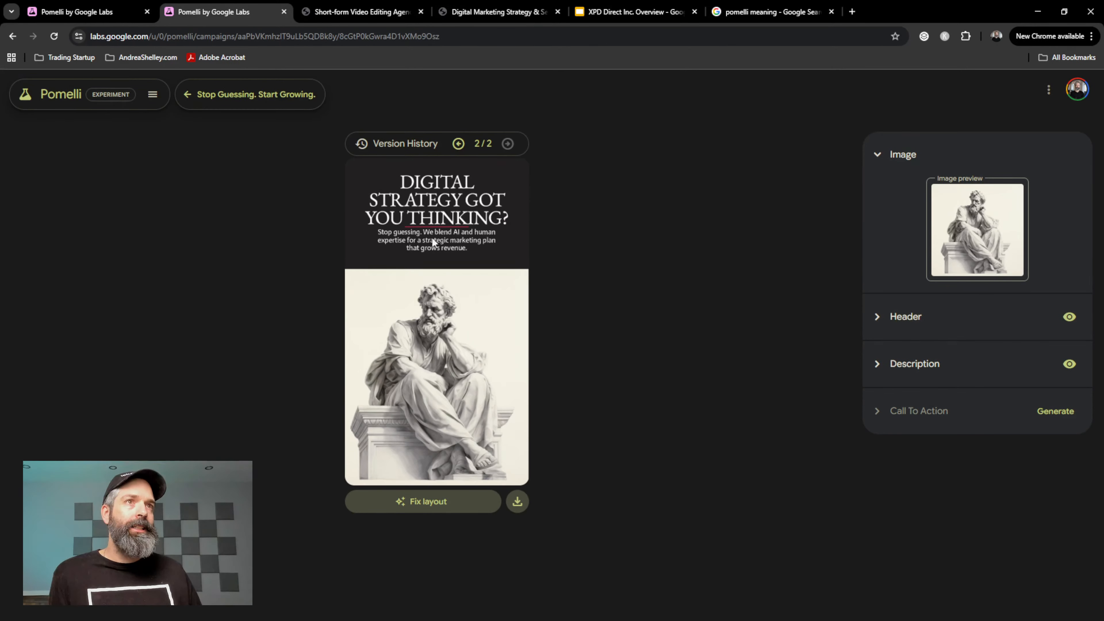
click(459, 143)
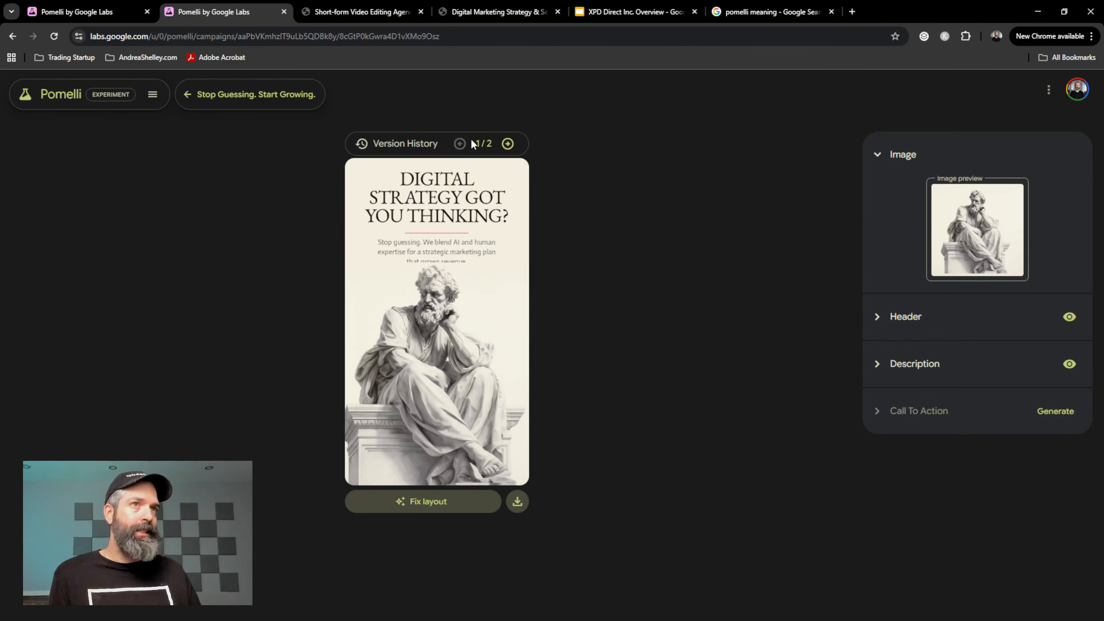
click(508, 143)
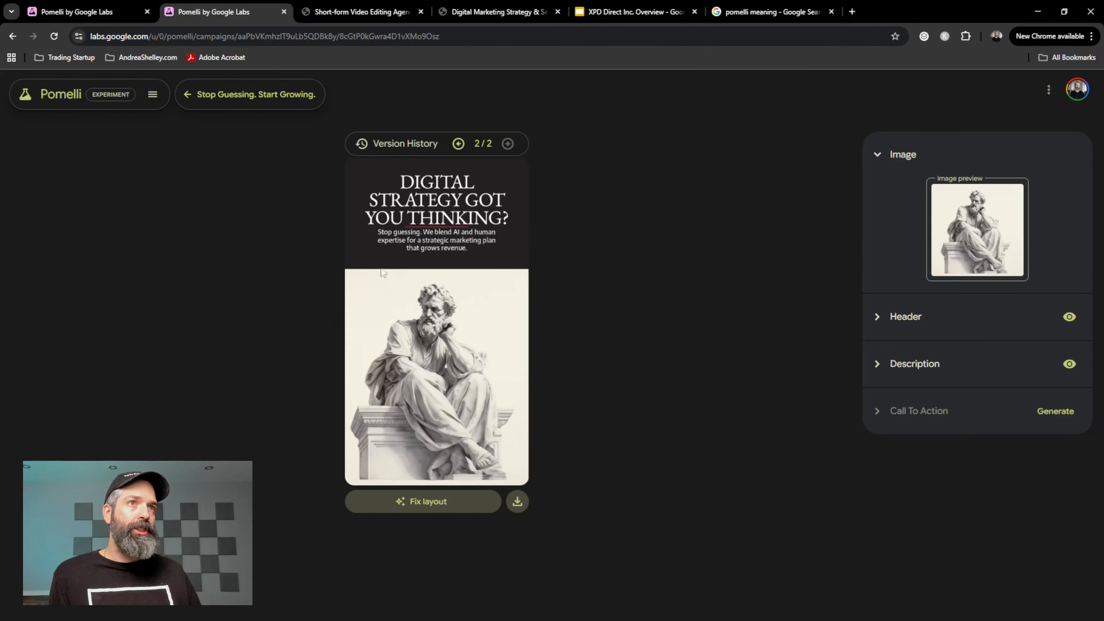
click(458, 144)
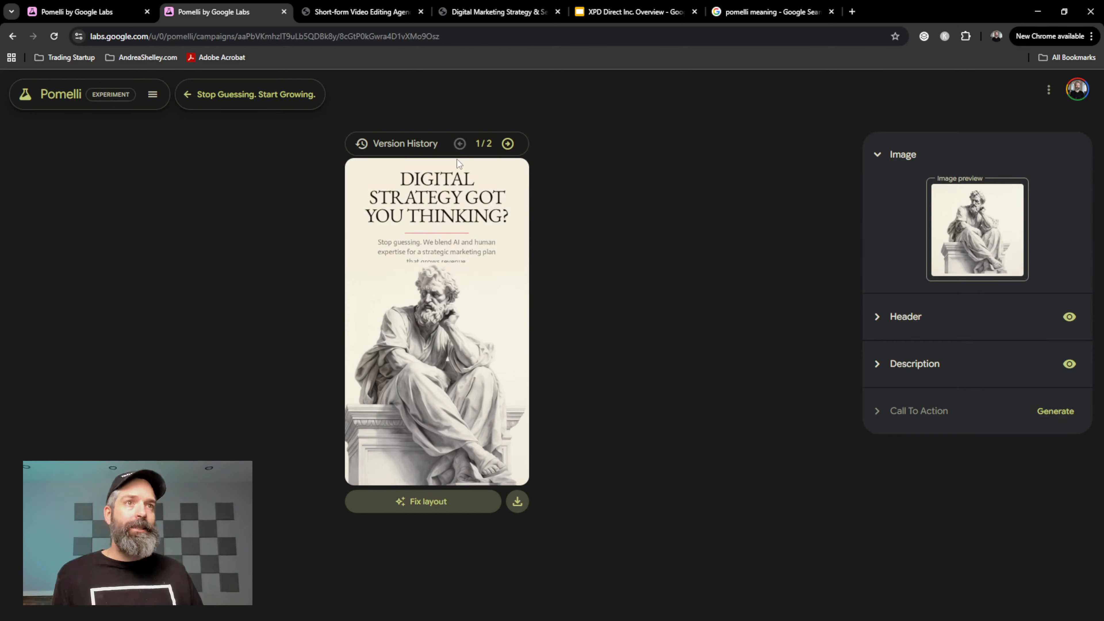
click(506, 143)
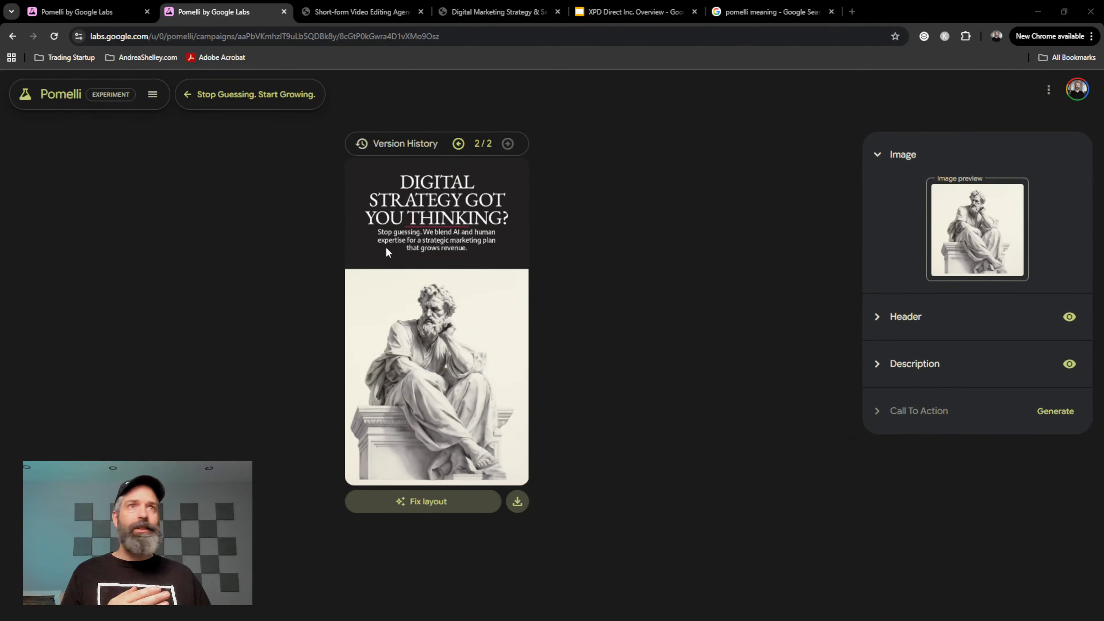
click(459, 144)
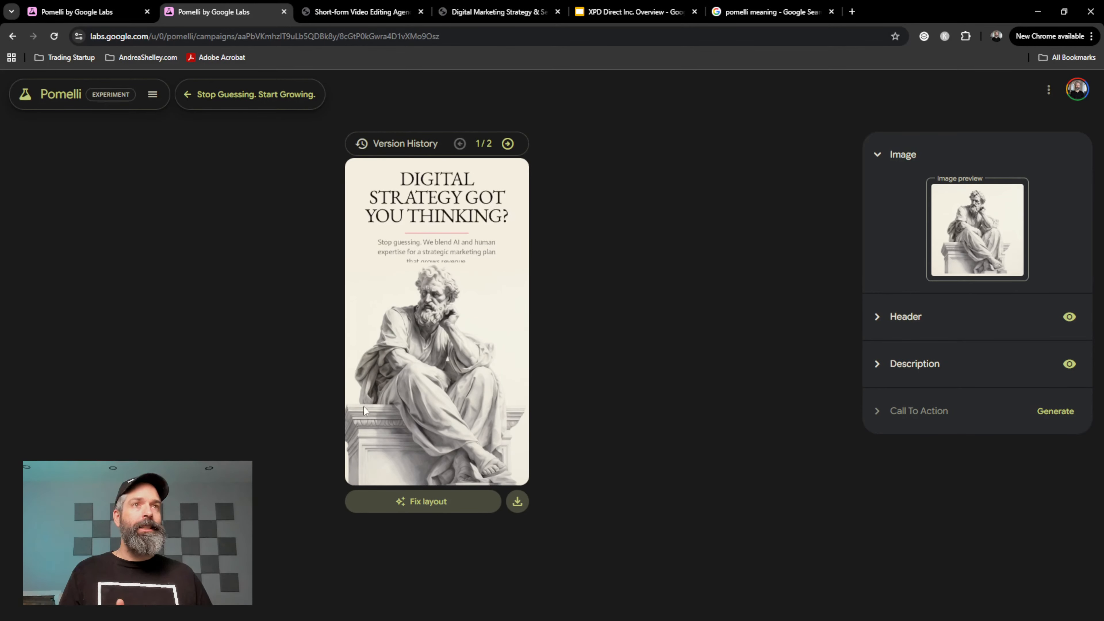
click(505, 145)
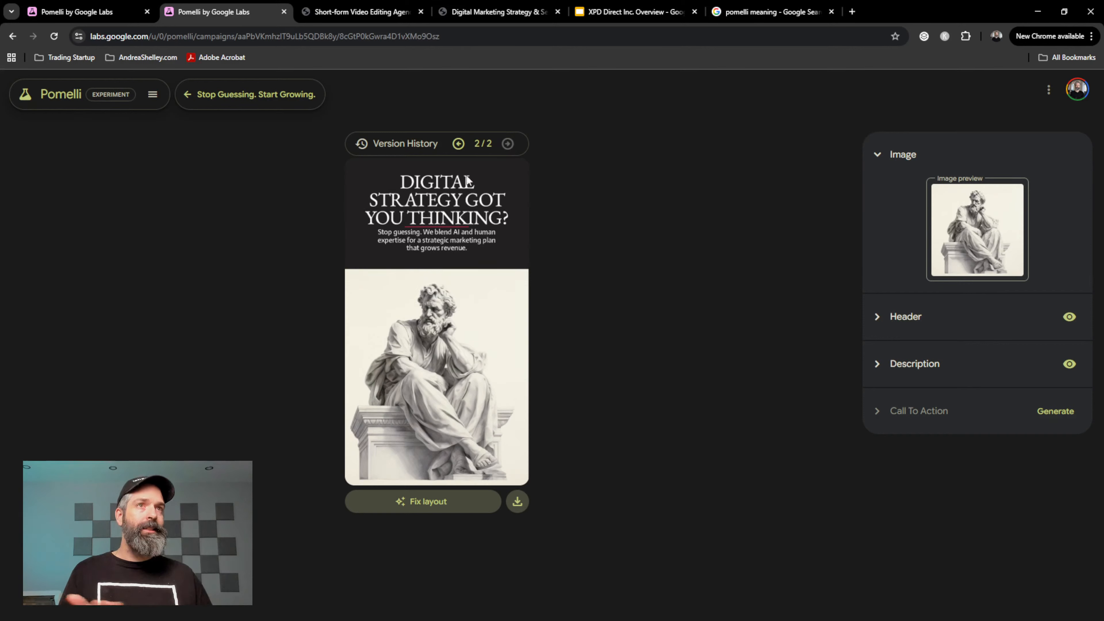
click(465, 144)
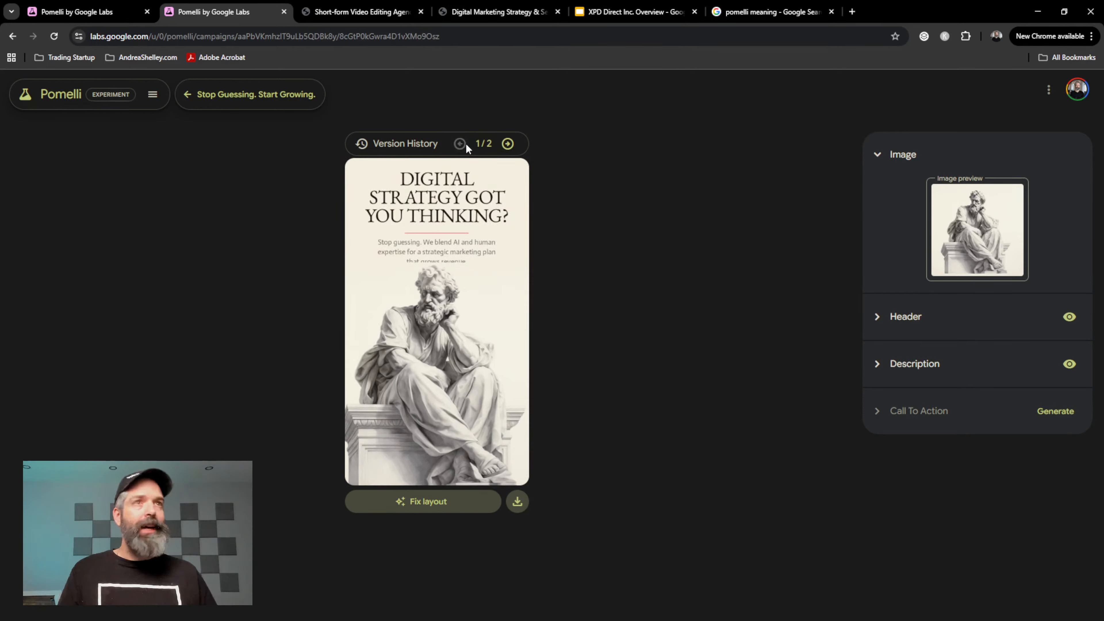
Replace the creative's description text with "Let us clarify the path to maximum profitibility."
click(888, 365)
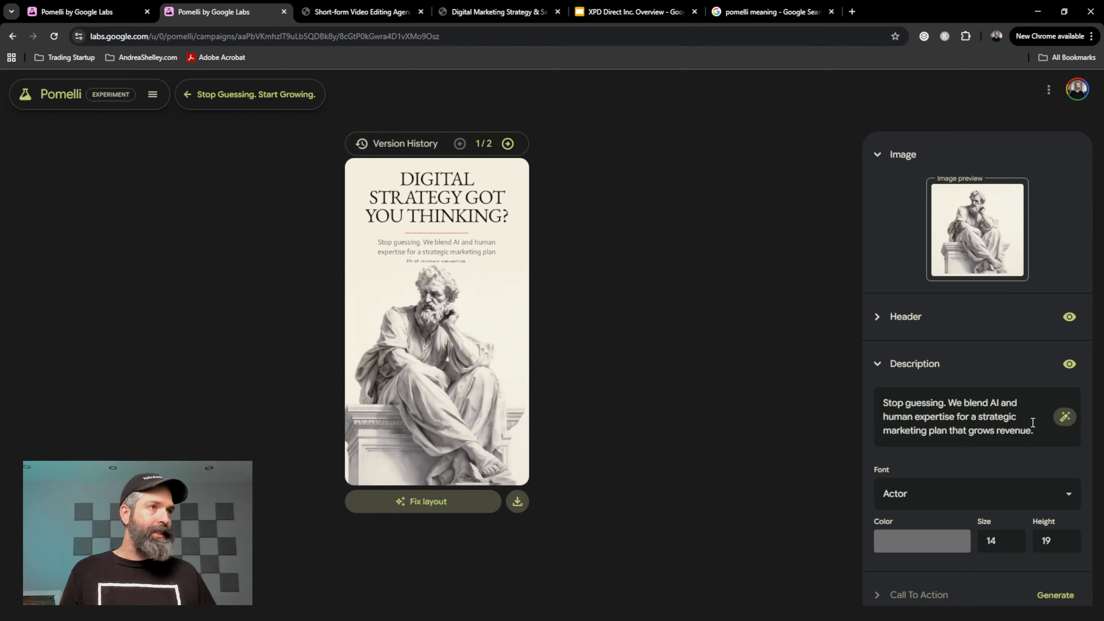
drag(1036, 431, 872, 401)
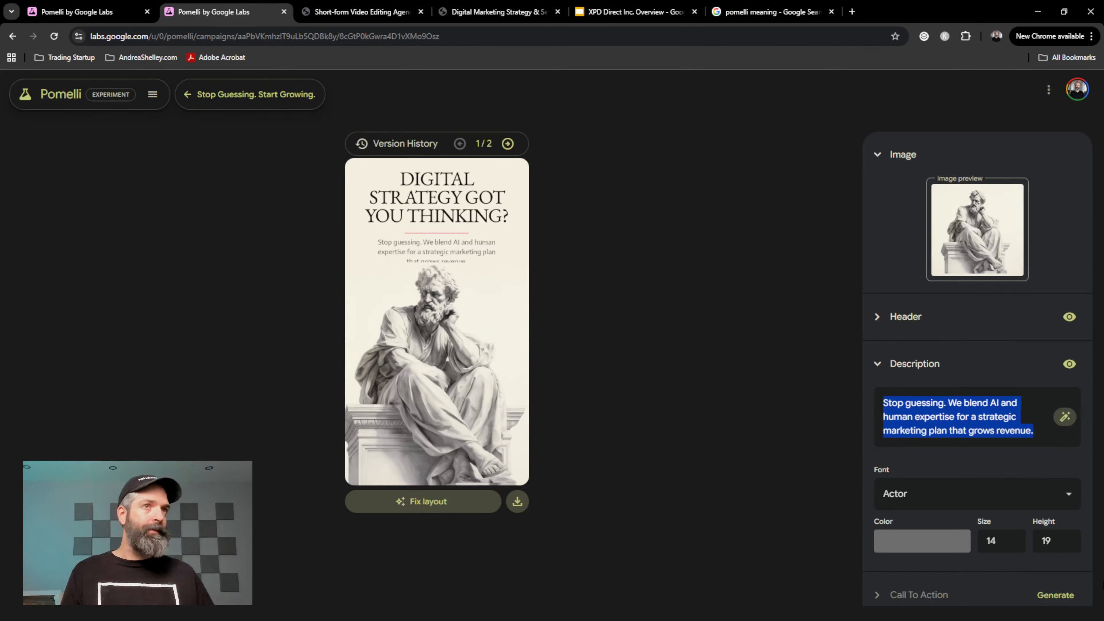
text(Let u)
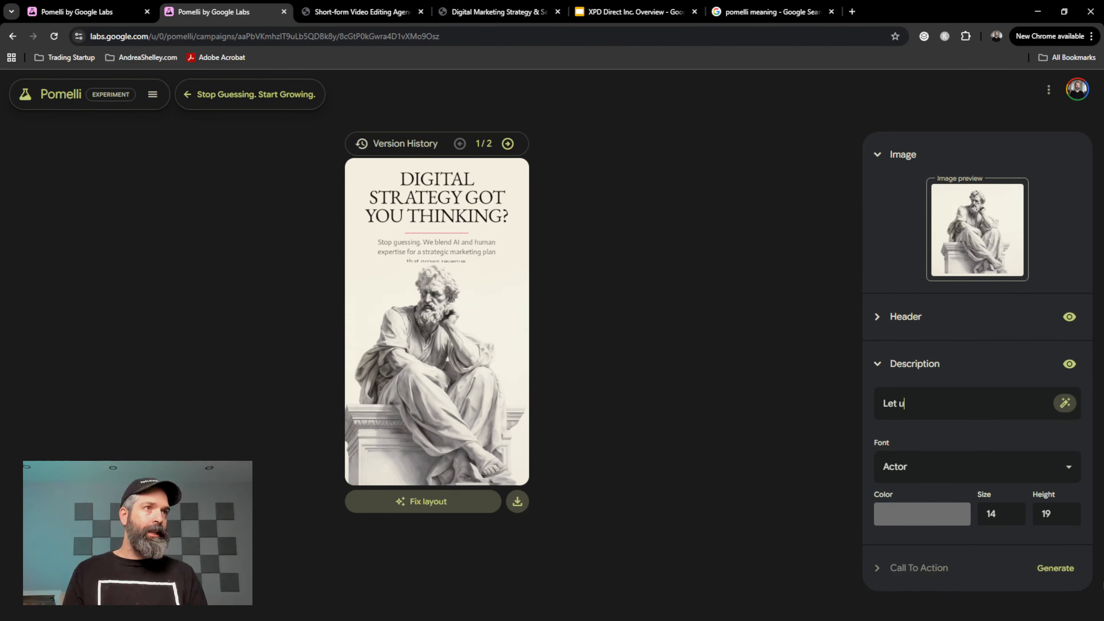
text(s )
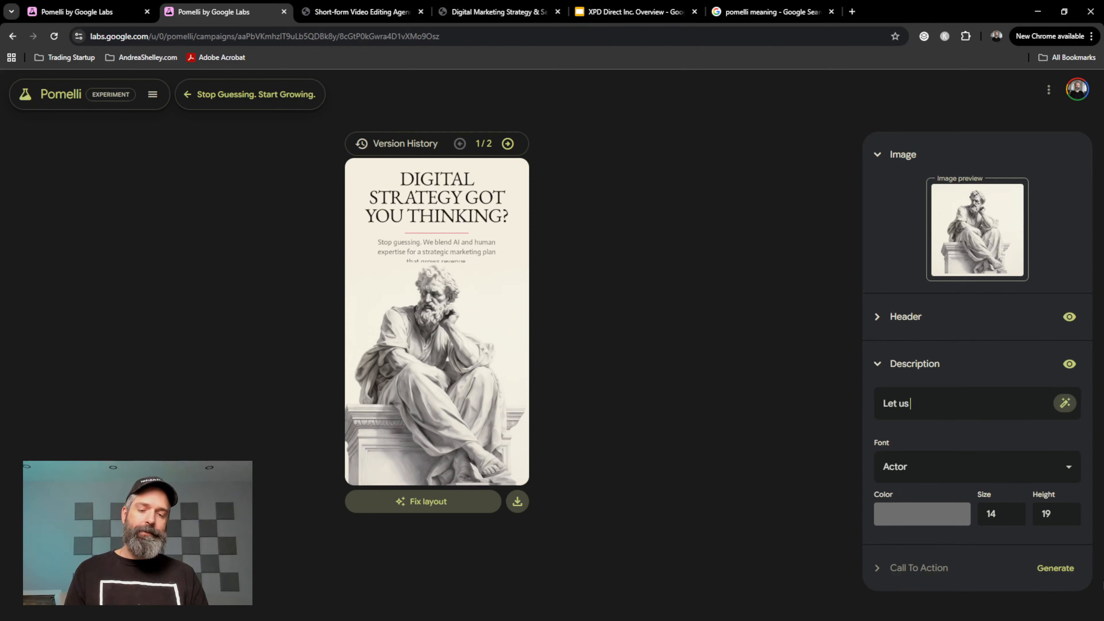
text(hclarify)
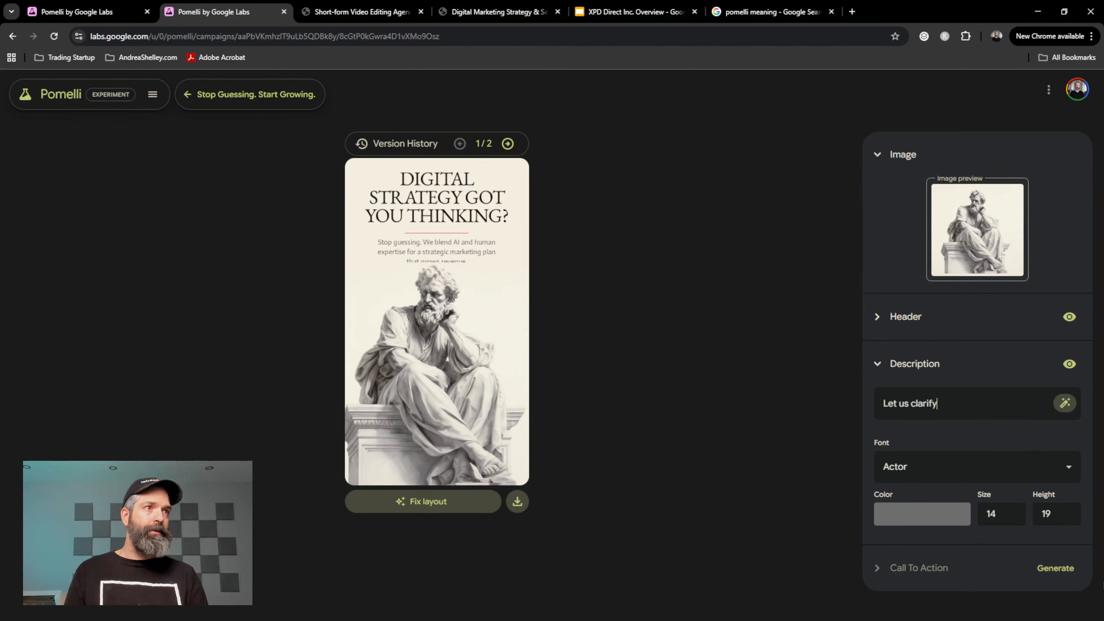
text( the pat to )
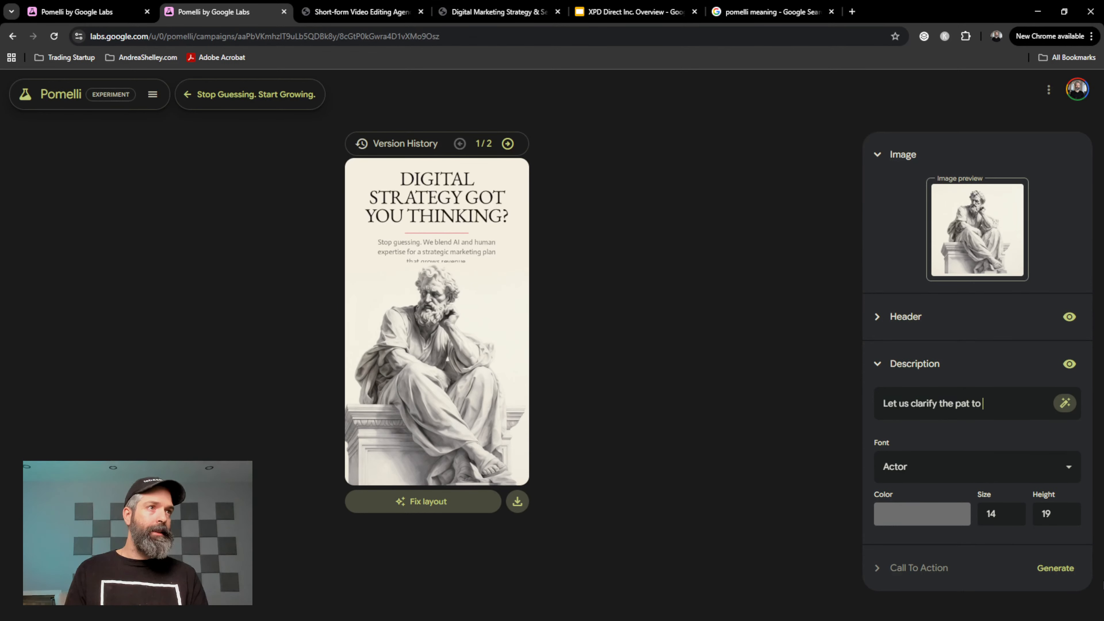
key(BackSpace)
key(BackSpace)
key(BackSpace)
key(BackSpace)
text(h to ma)
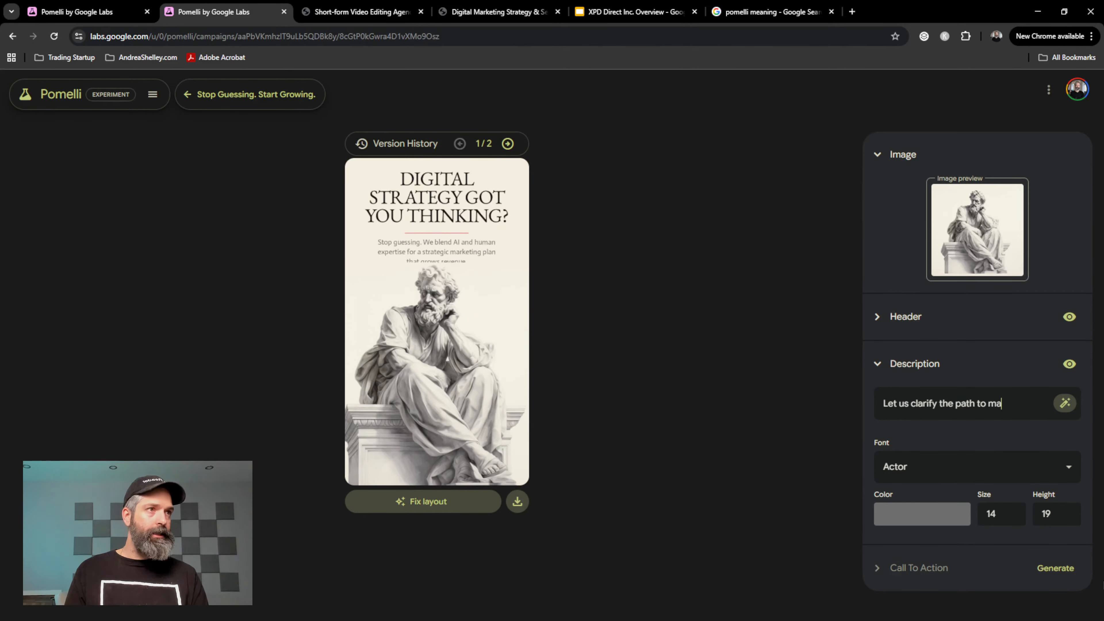
text(xim)
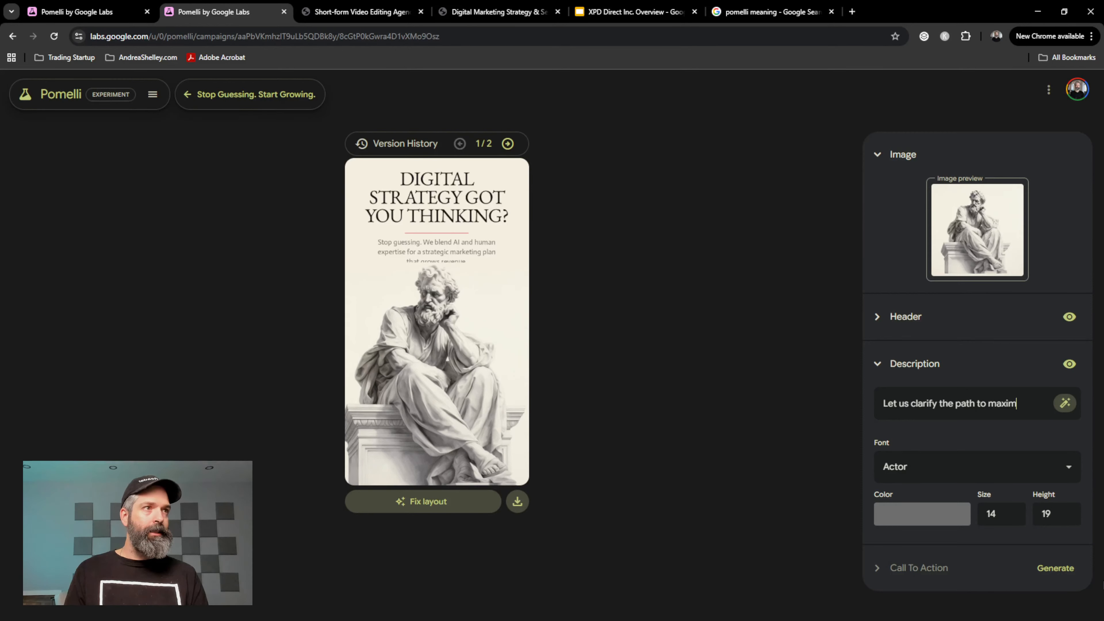
text(um profit)
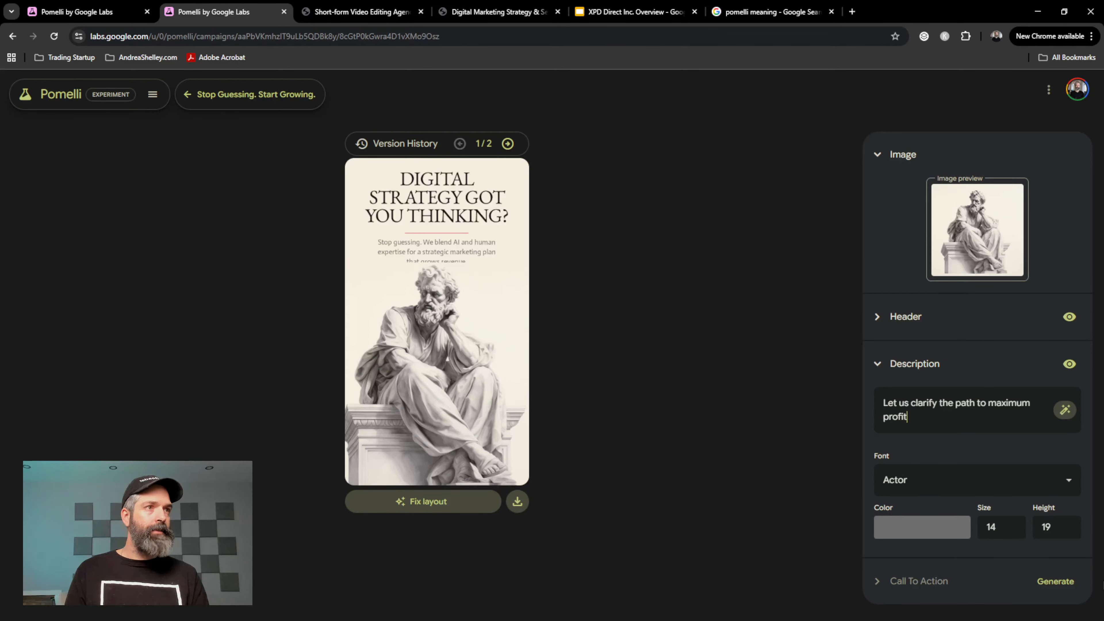
text(ibili)
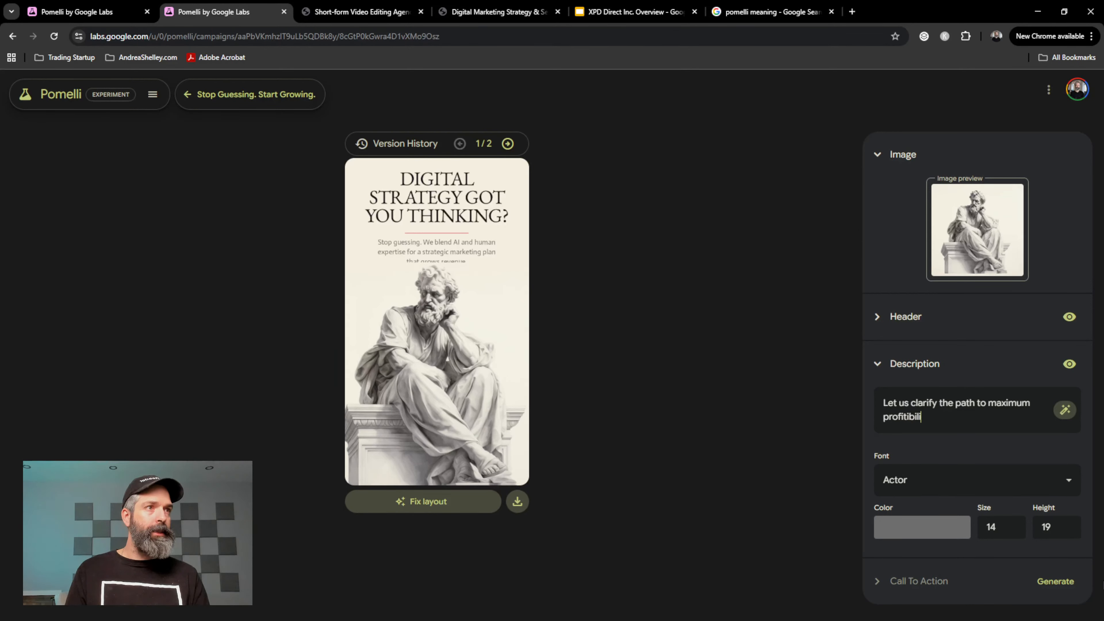
text(blity.)
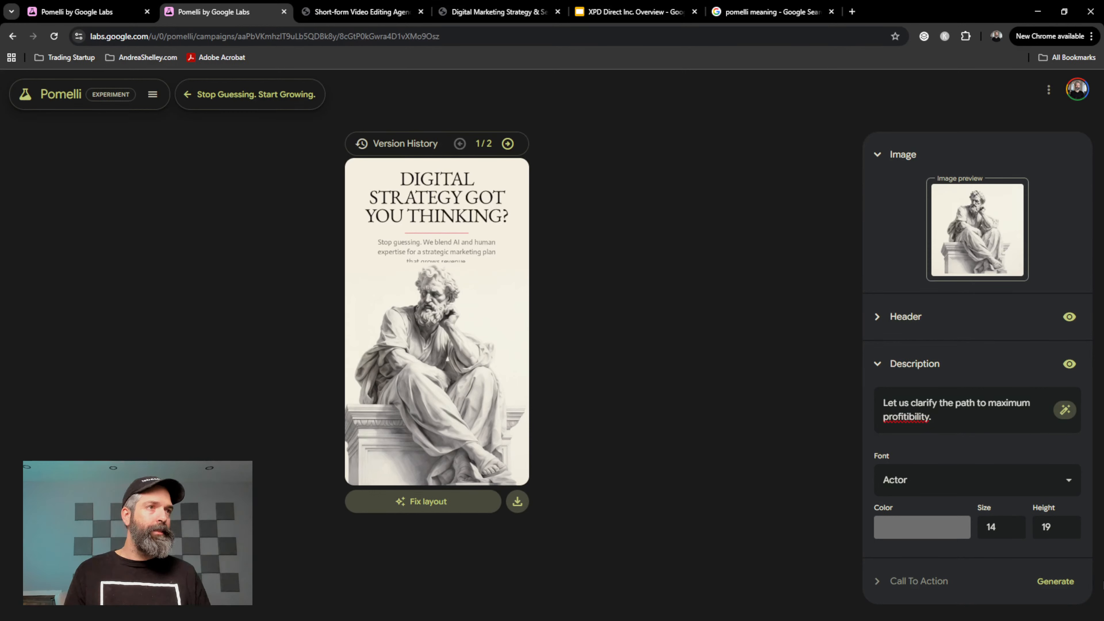
Correct the last word of the description to "profitability." and generate a call to action for the creative
click(917, 416)
key(BackSpace)
text(a)
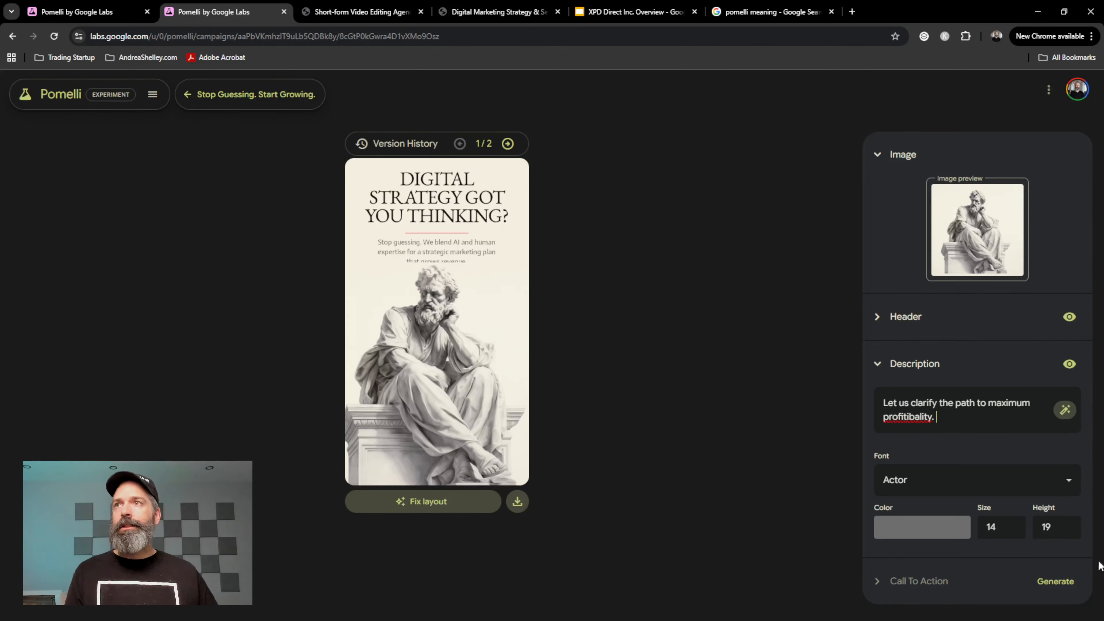
right_click(923, 418)
click(934, 150)
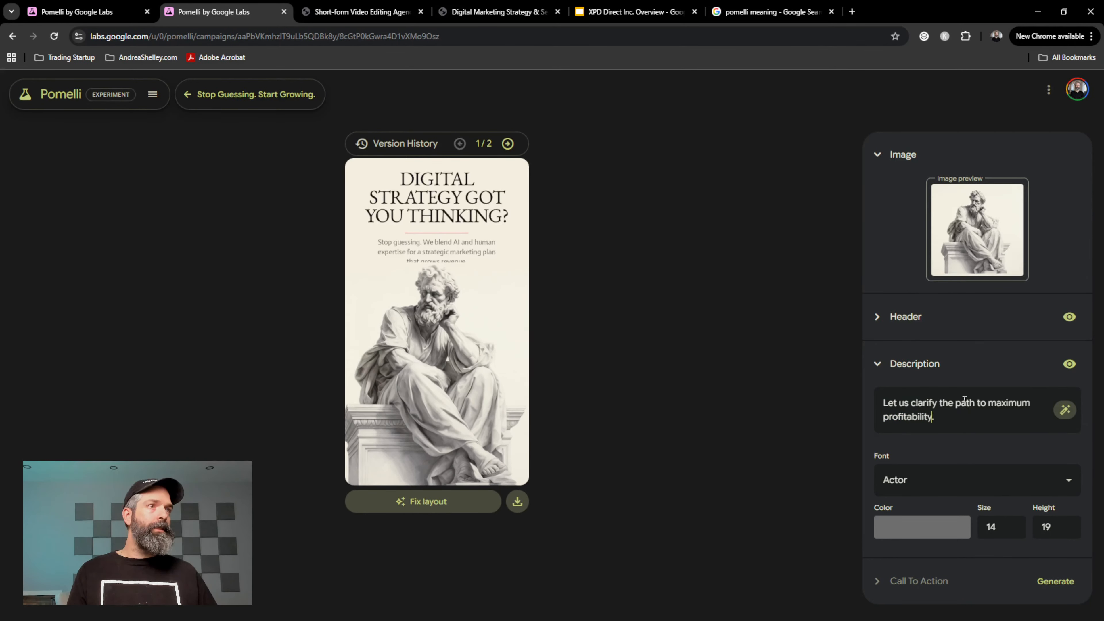
click(964, 423)
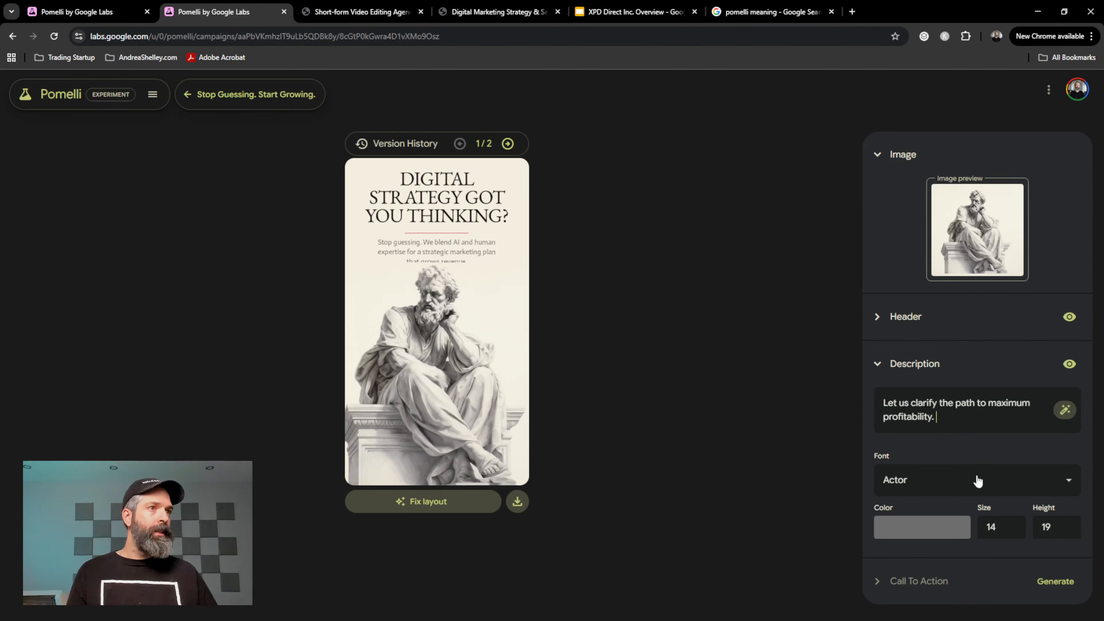
click(1056, 584)
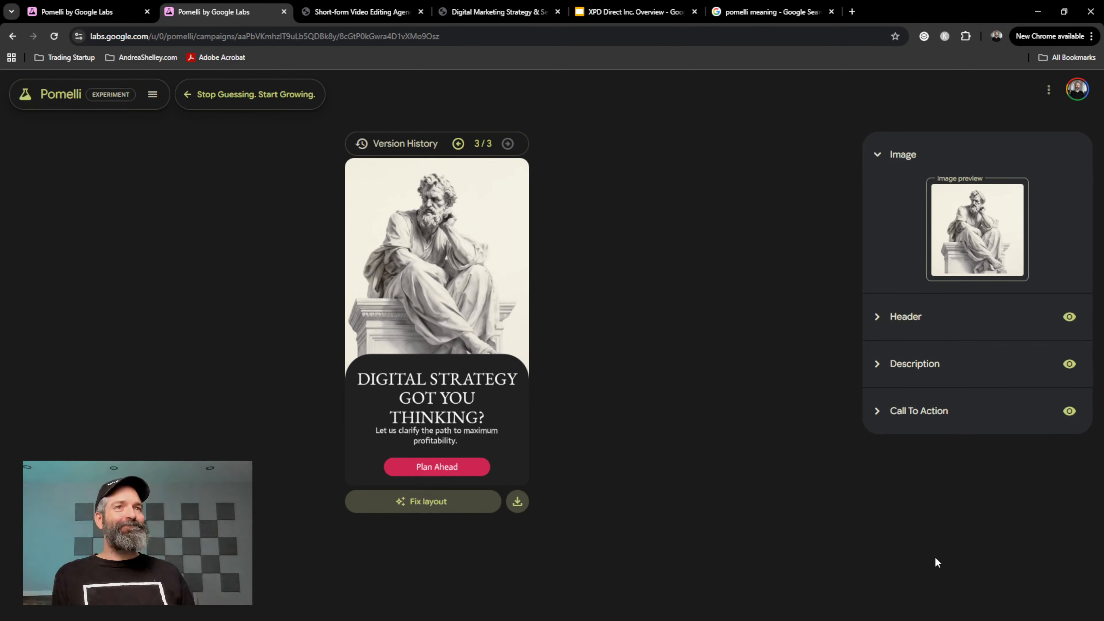
Return to version 1 of the creative and check its description and header settings
click(458, 144)
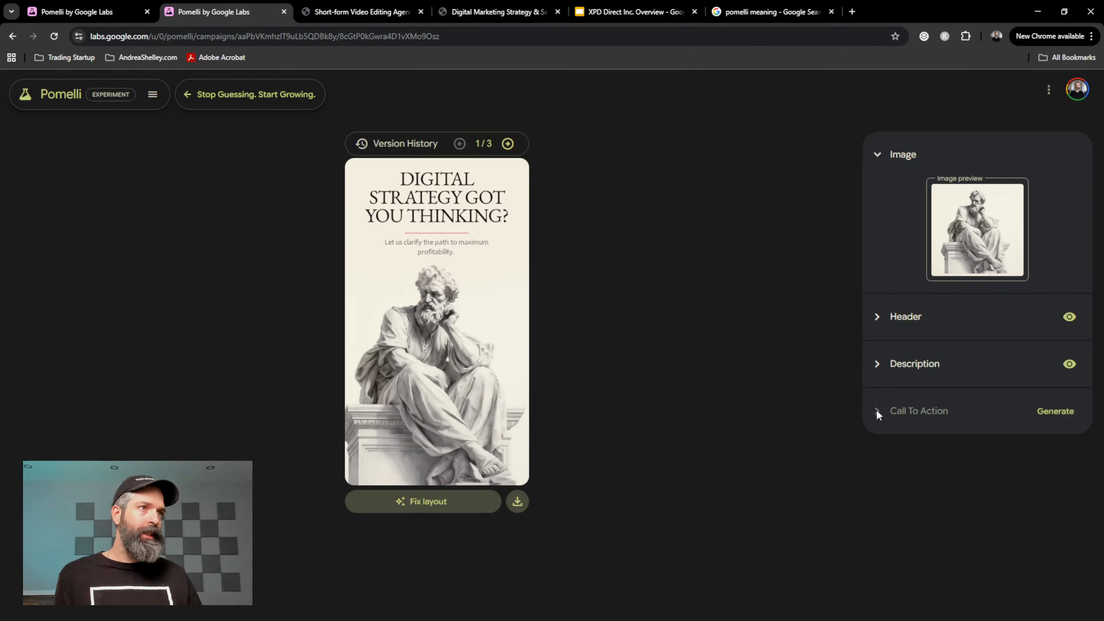
click(877, 365)
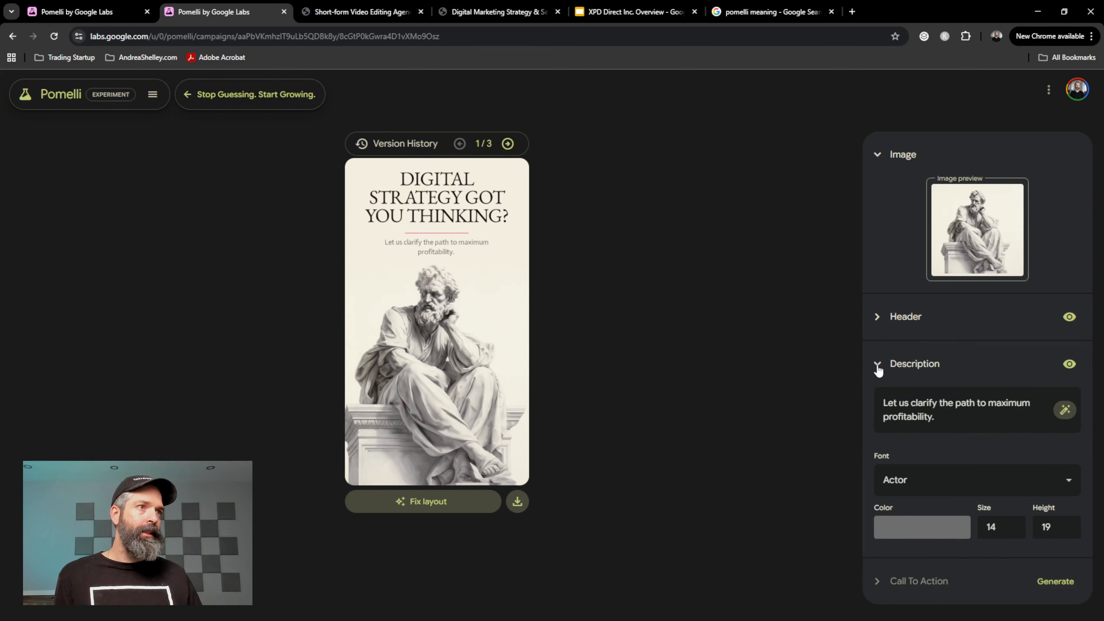
click(877, 369)
click(878, 330)
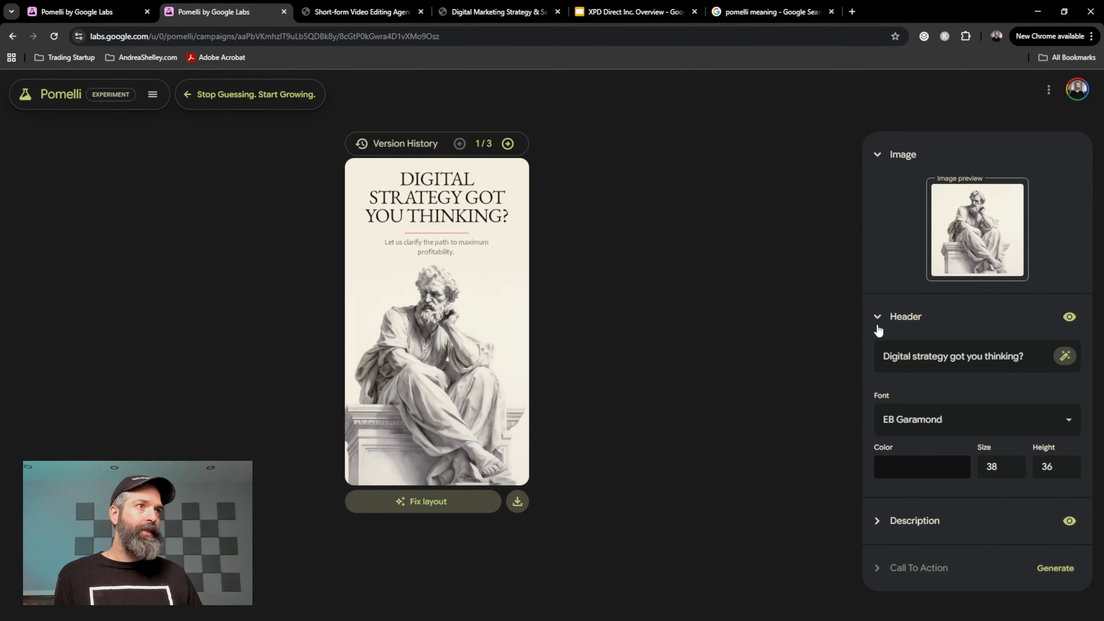
click(878, 329)
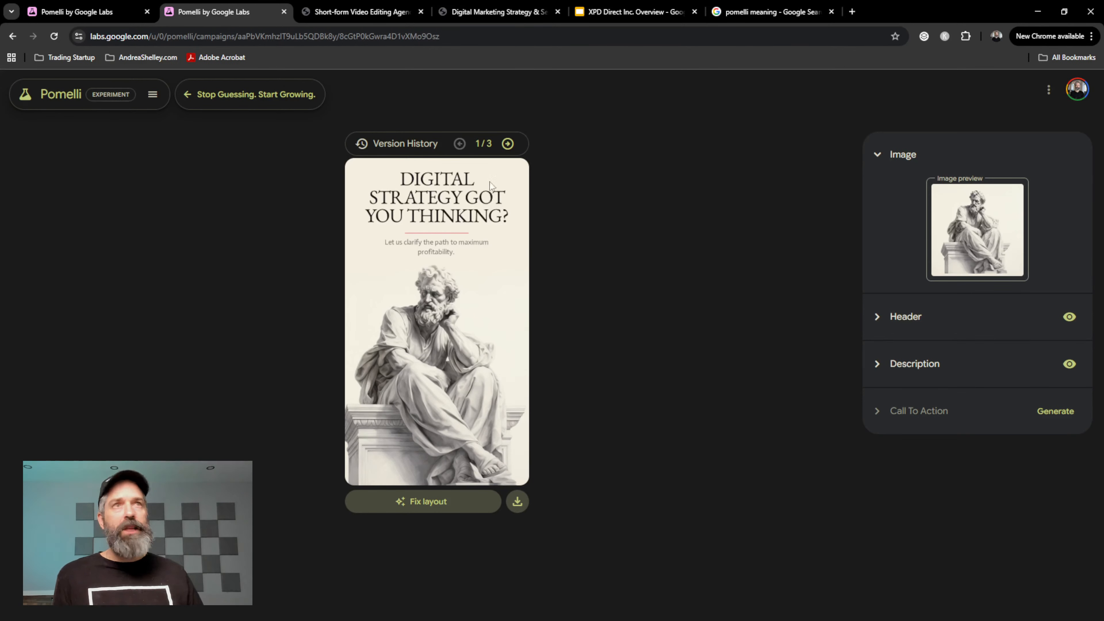
Replace version 2's description with the version 1 text "Let us clarify the path to maximum profitability."
click(508, 144)
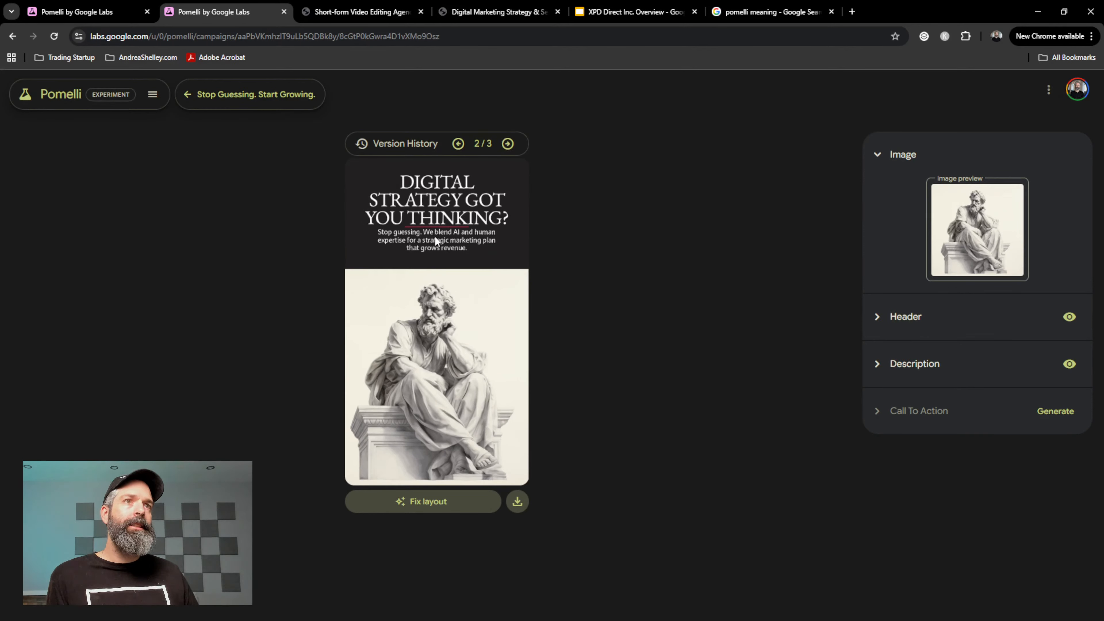
click(891, 371)
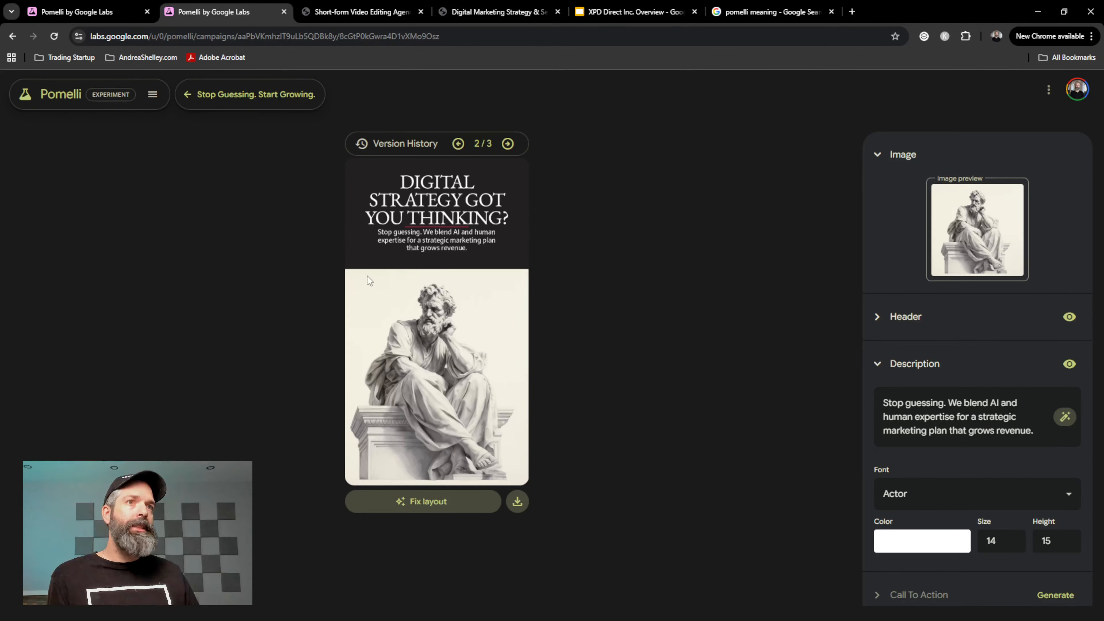
click(460, 145)
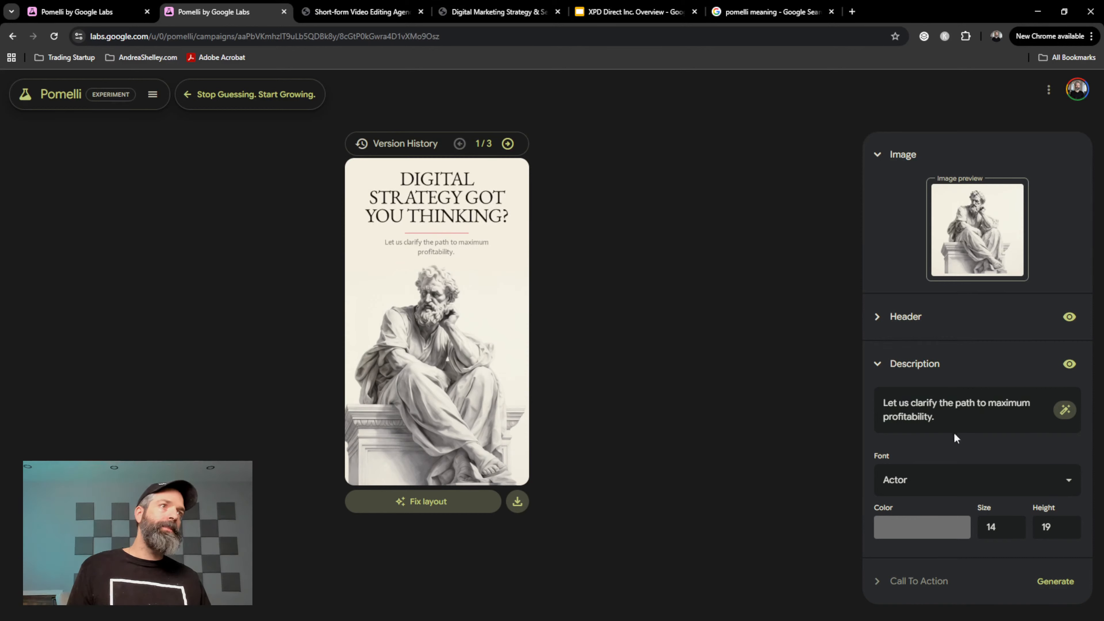
triple_click(956, 416)
key(ctrl+c)
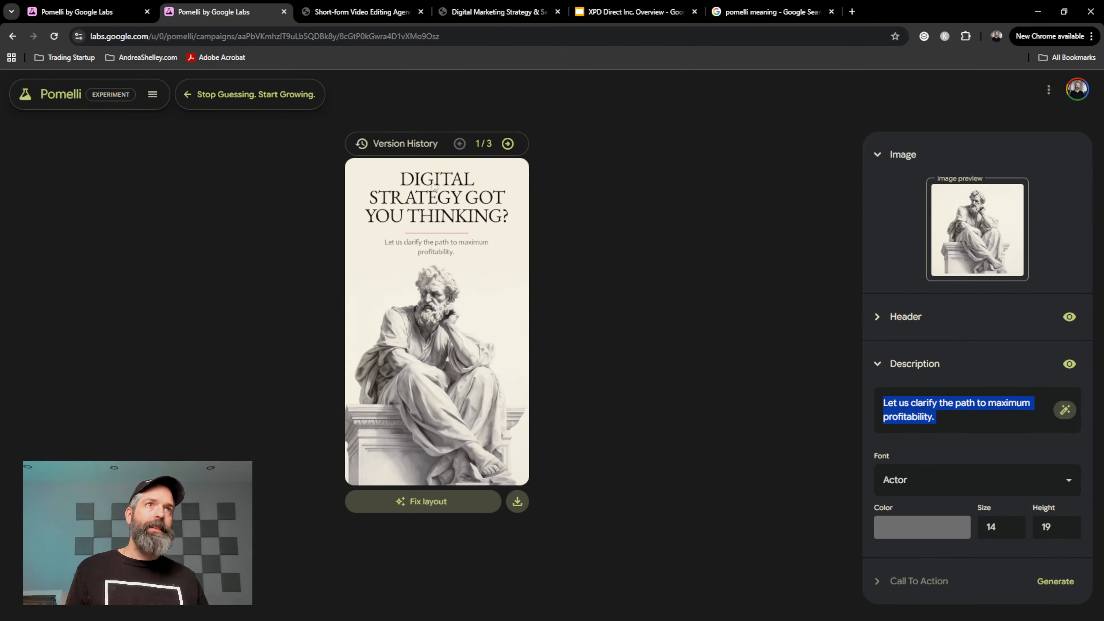
click(507, 143)
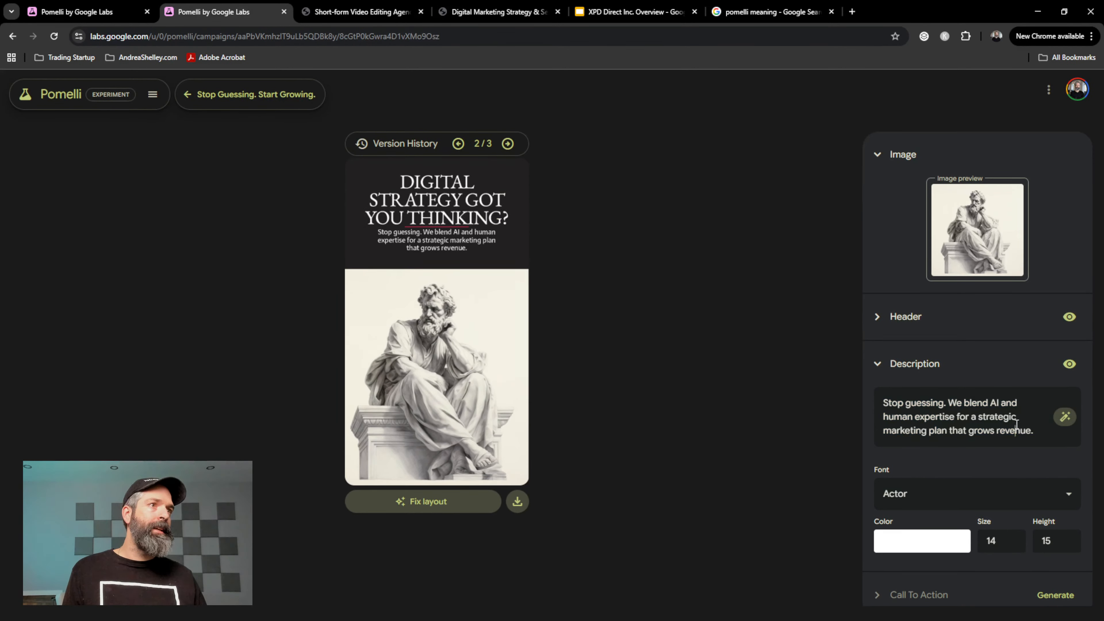
triple_click(1016, 424)
key(ctrl+v)
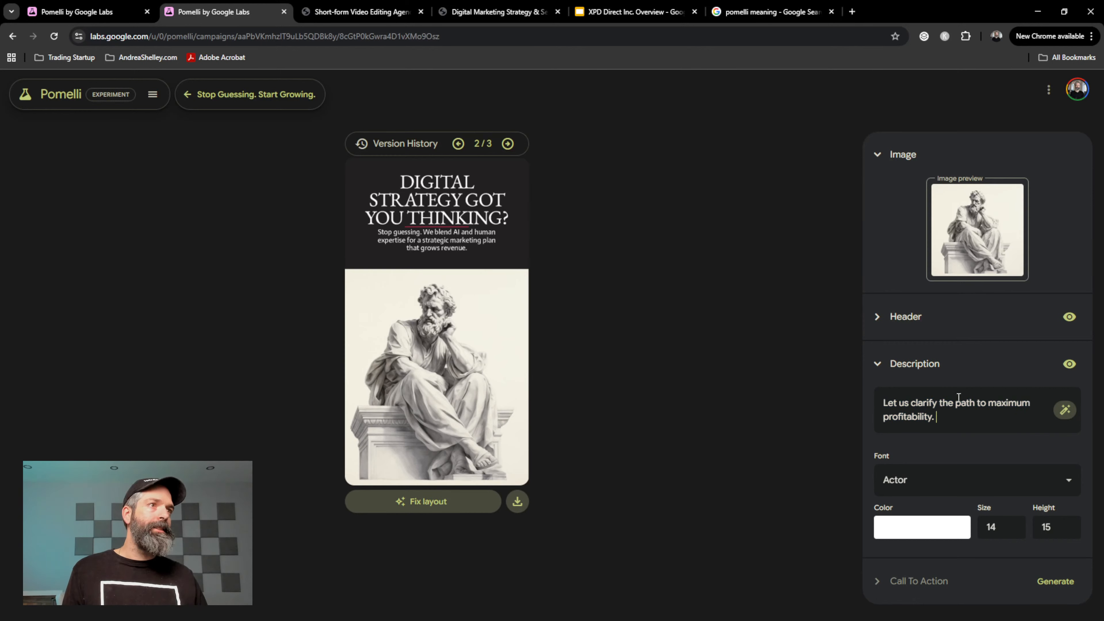
Compare version 3 of the creative with version 2, ending on version 2
click(508, 144)
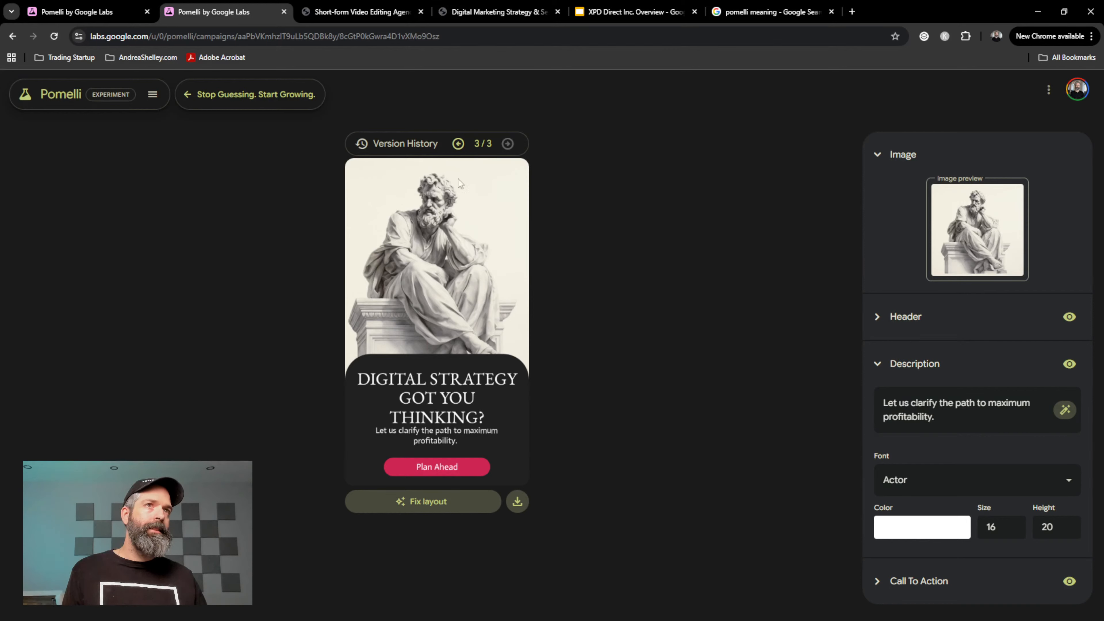
click(458, 144)
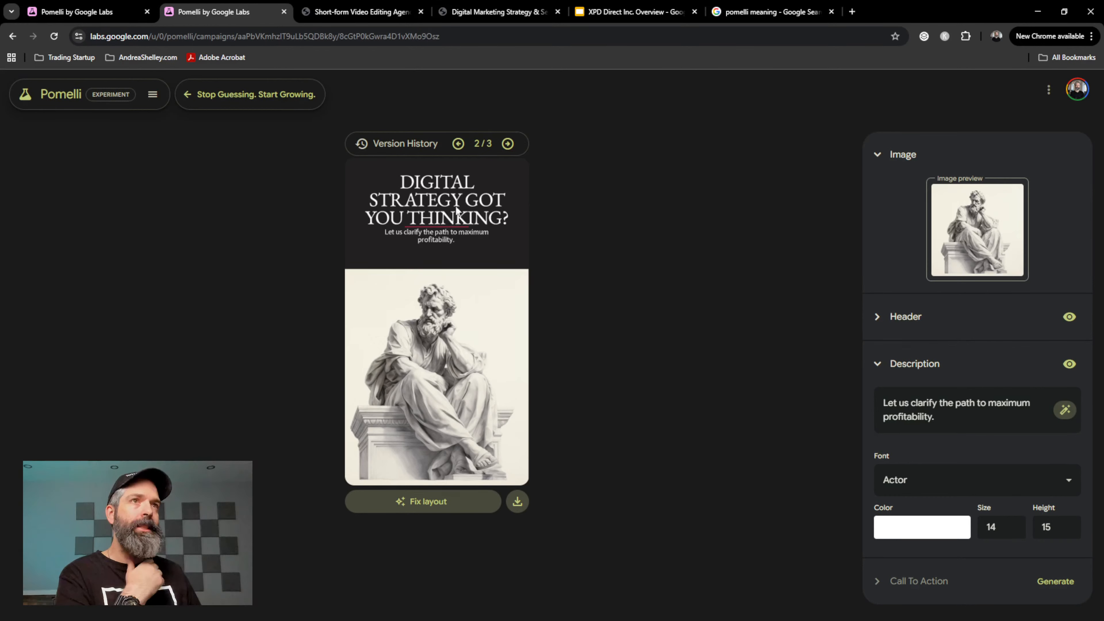
right_click(441, 207)
click(434, 211)
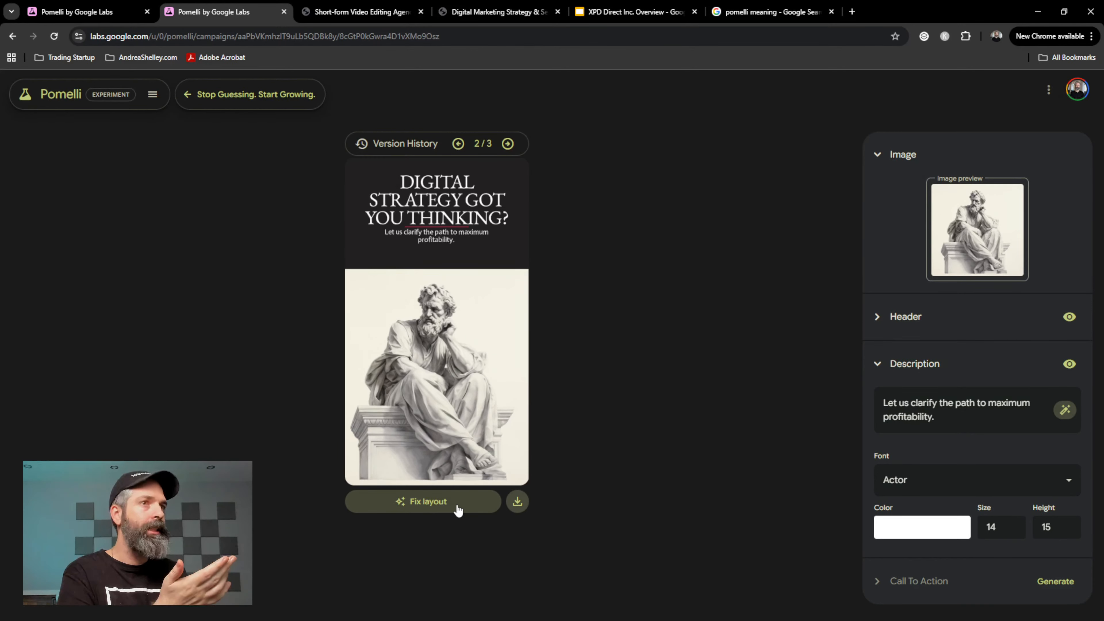
double_click(361, 142)
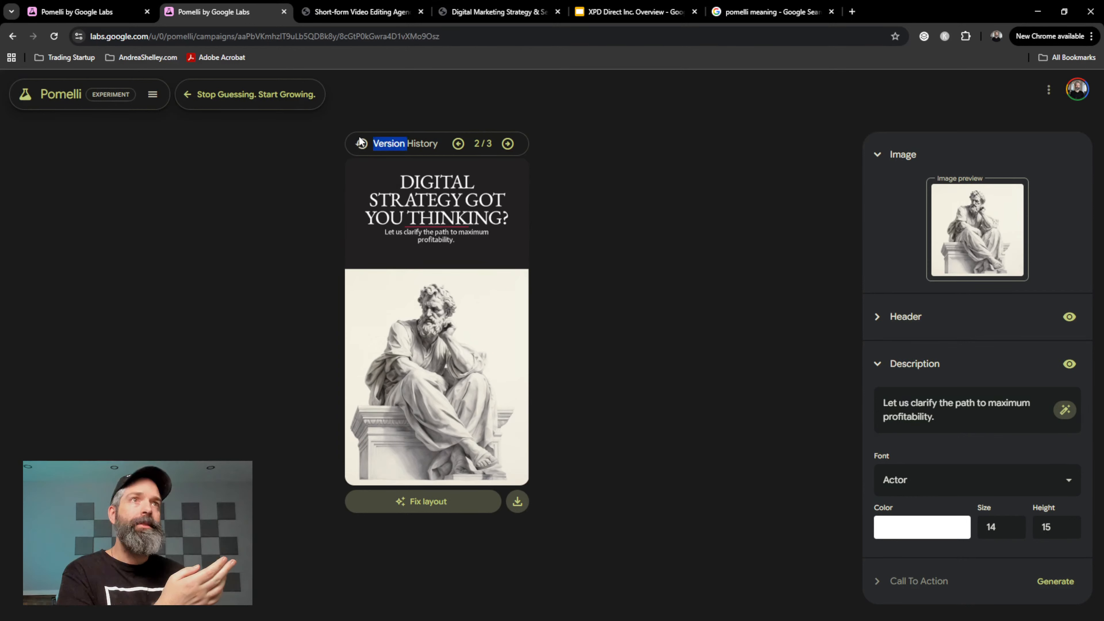
click(361, 142)
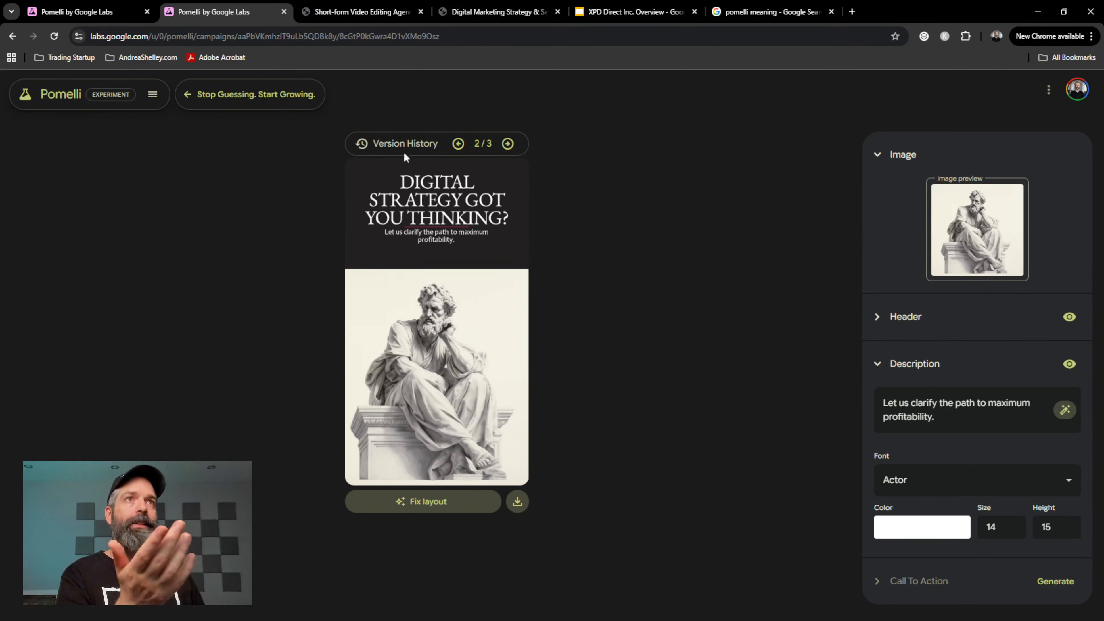
Download version 1 of the creative
click(460, 146)
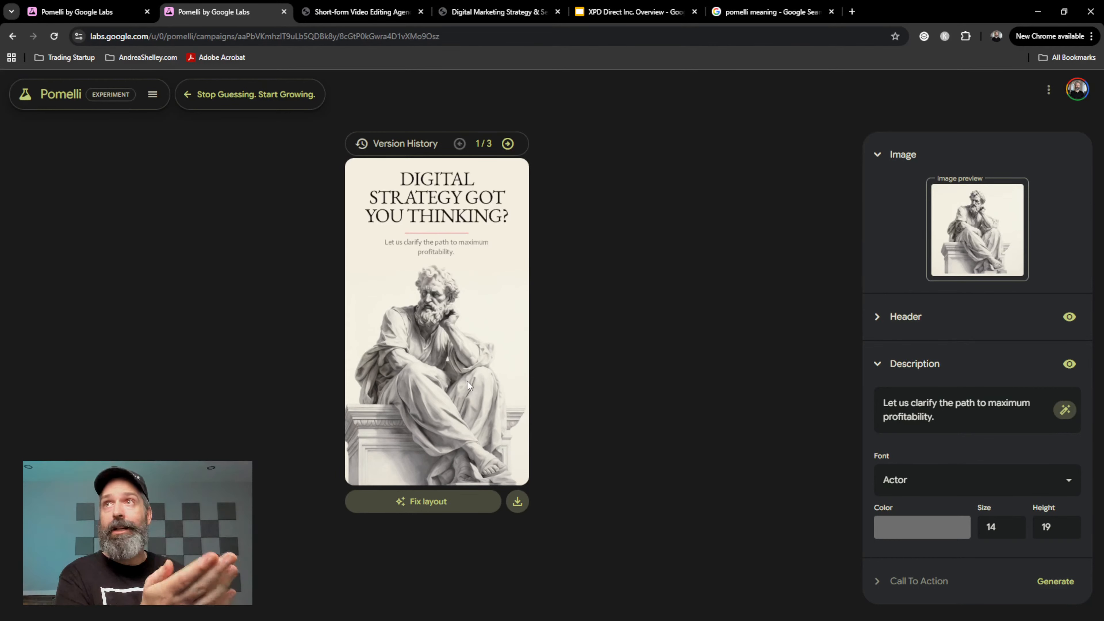
click(517, 501)
click(517, 502)
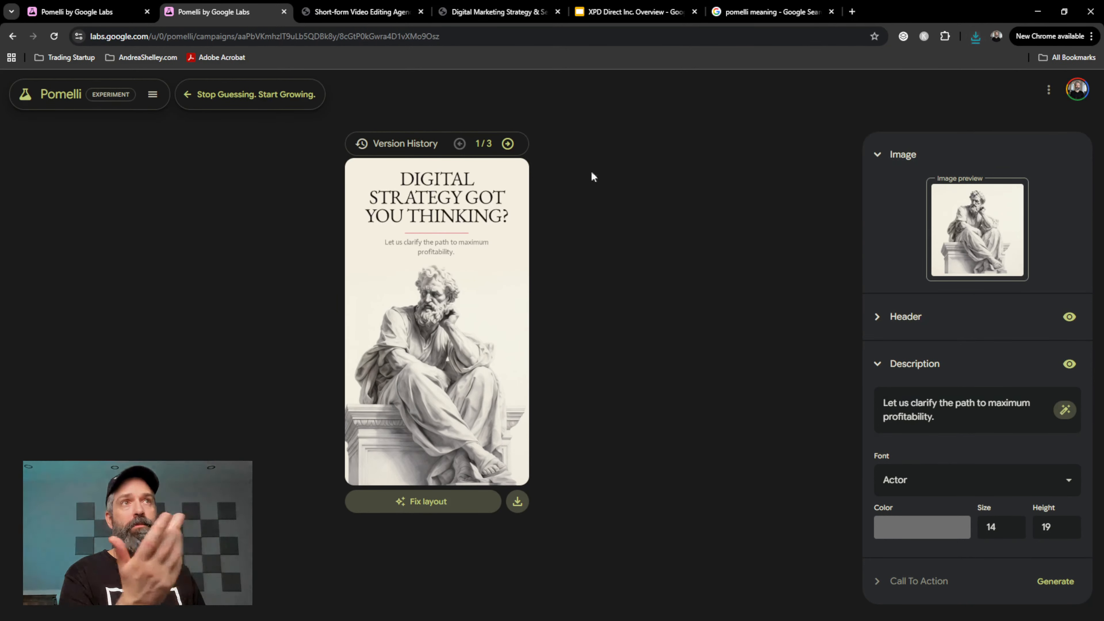
Go through the versions to version 3 and examine its call-to-action text and font settings
click(508, 145)
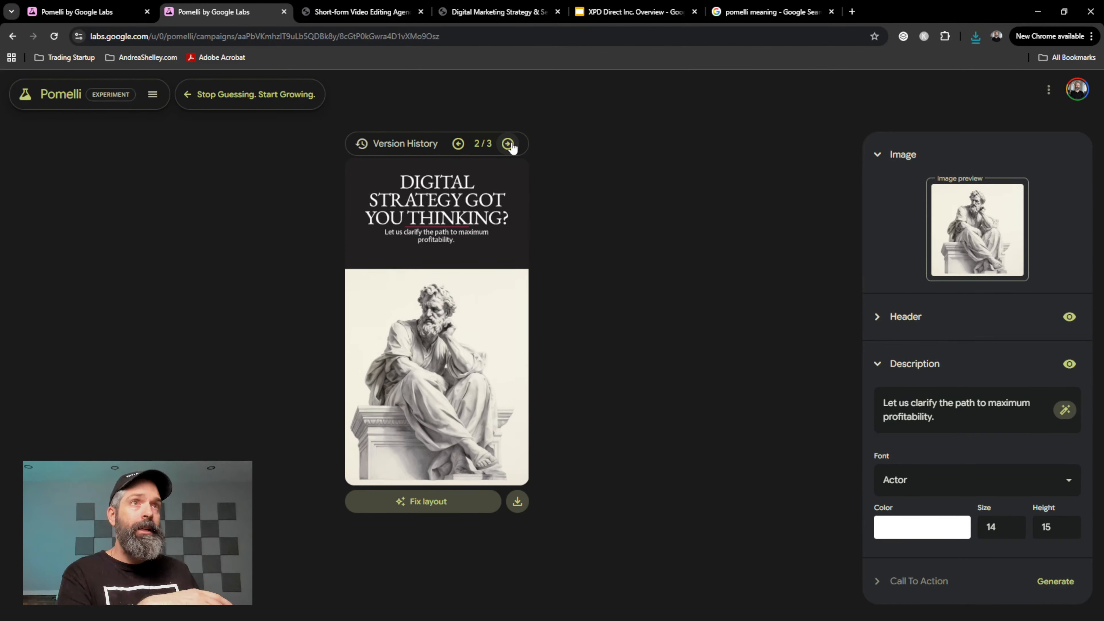
click(508, 144)
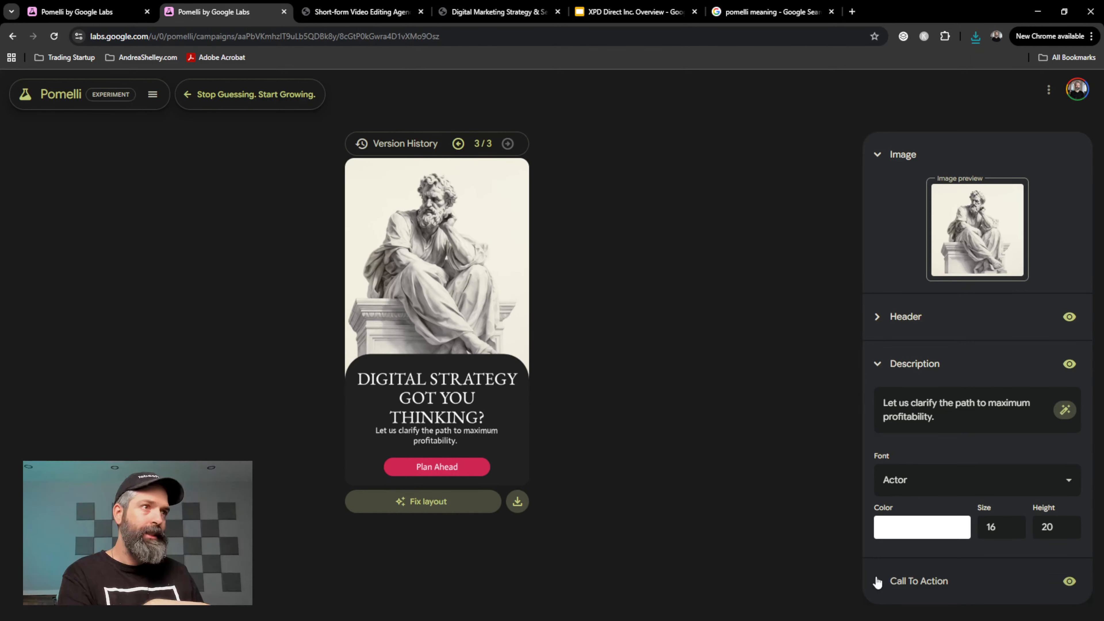
click(880, 578)
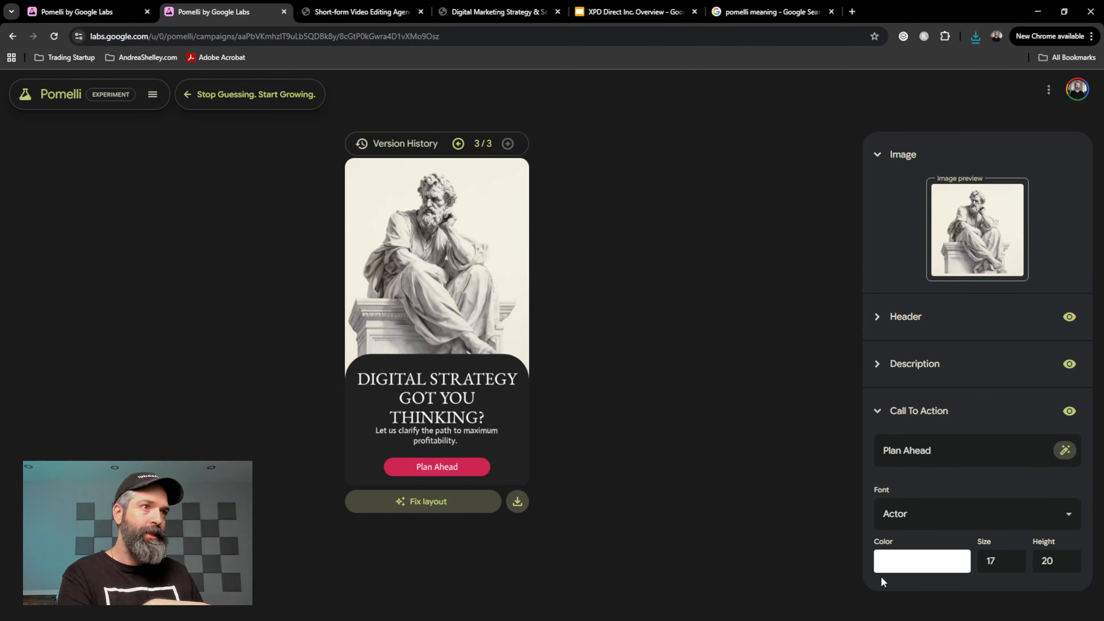
click(952, 440)
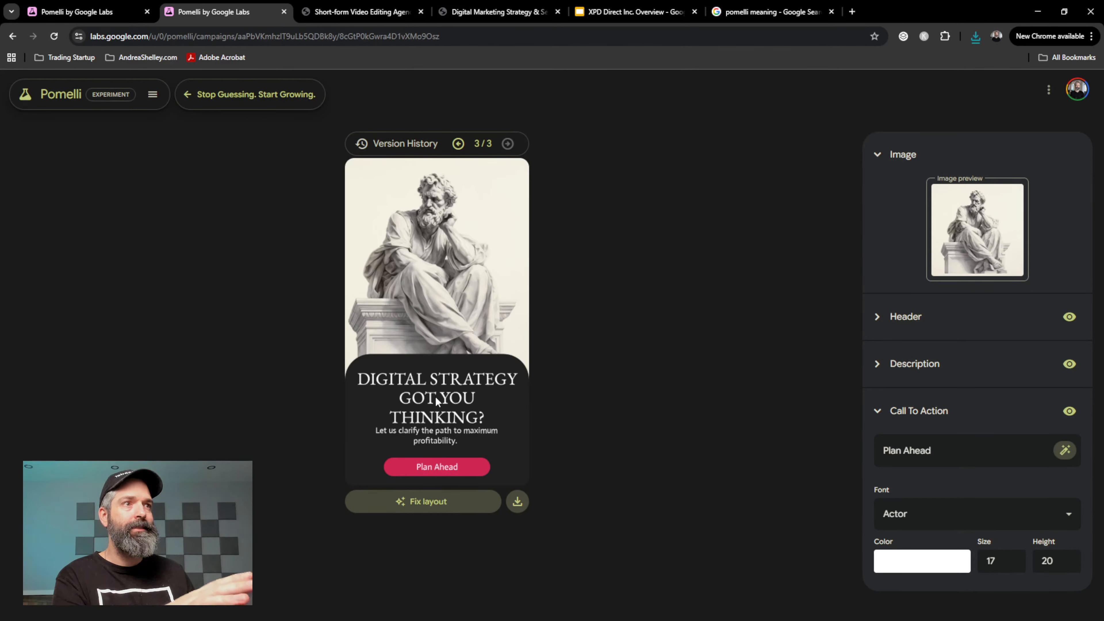
Set the header's line height to 36 in version 3 of the creative
click(879, 317)
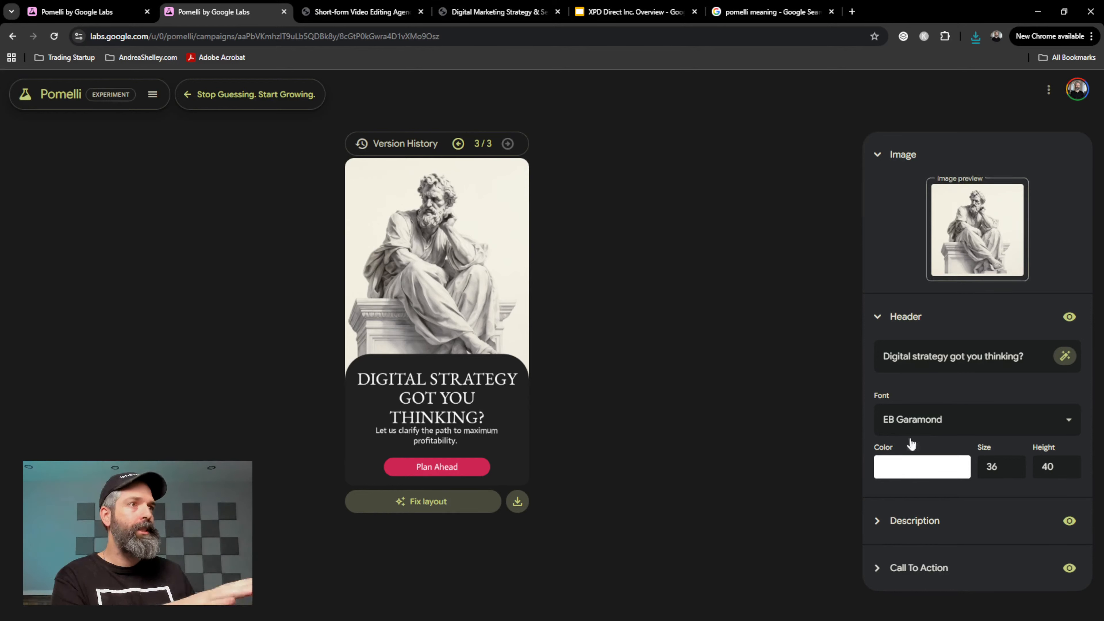
click(1057, 466)
scroll(1052, 424, down, 2)
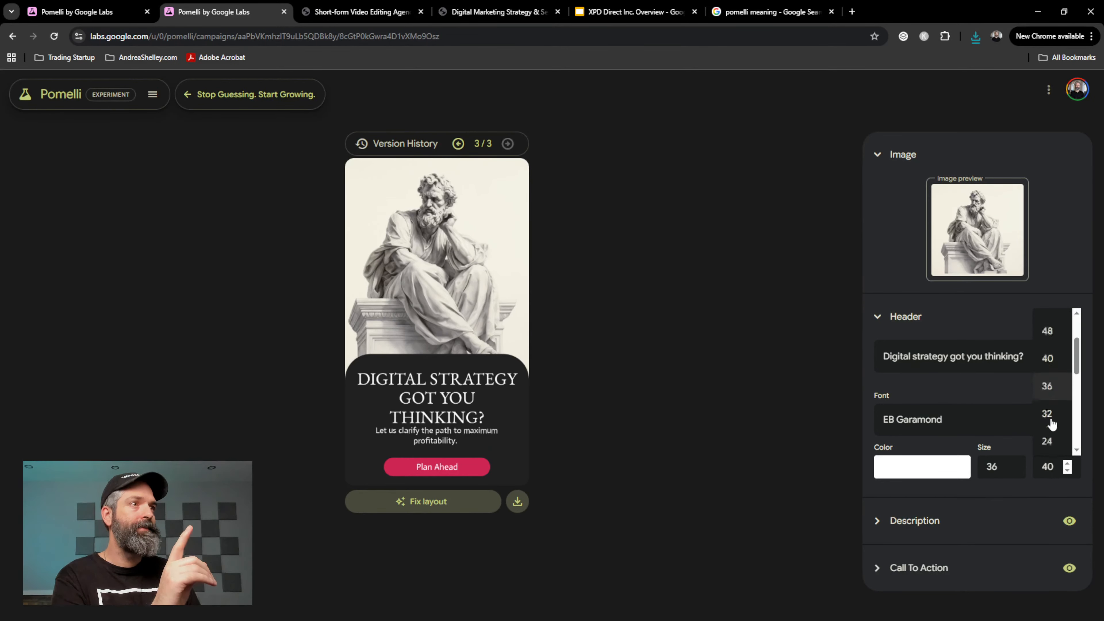
scroll(1052, 417, down, 1)
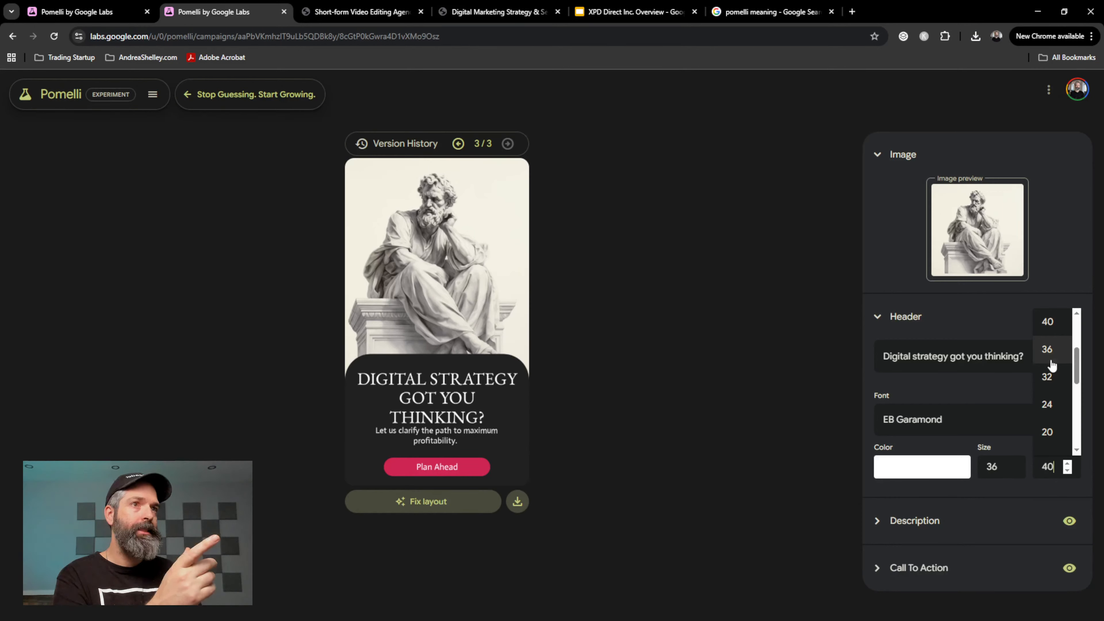
click(1050, 360)
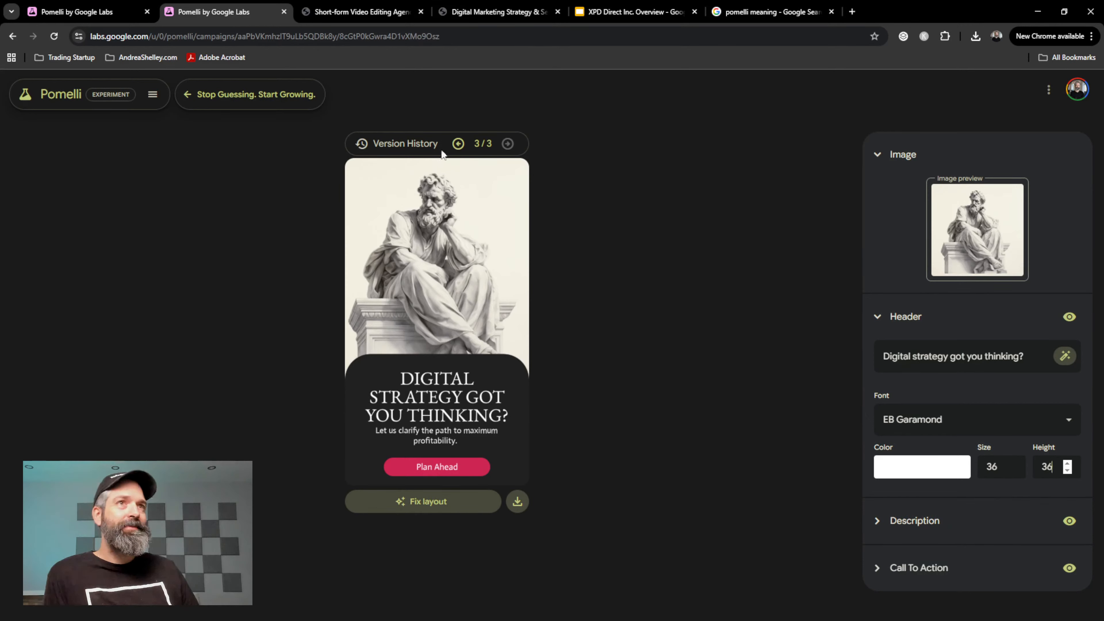
click(359, 147)
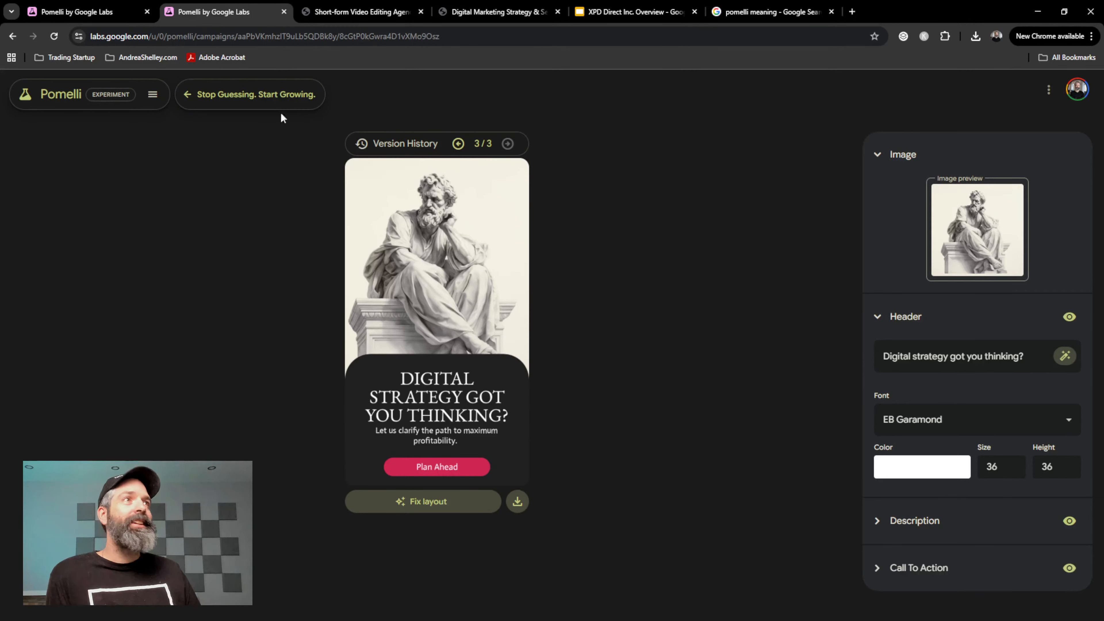
Set the header's line height to 40 in version 2 and rework that version with Fix layout
click(459, 144)
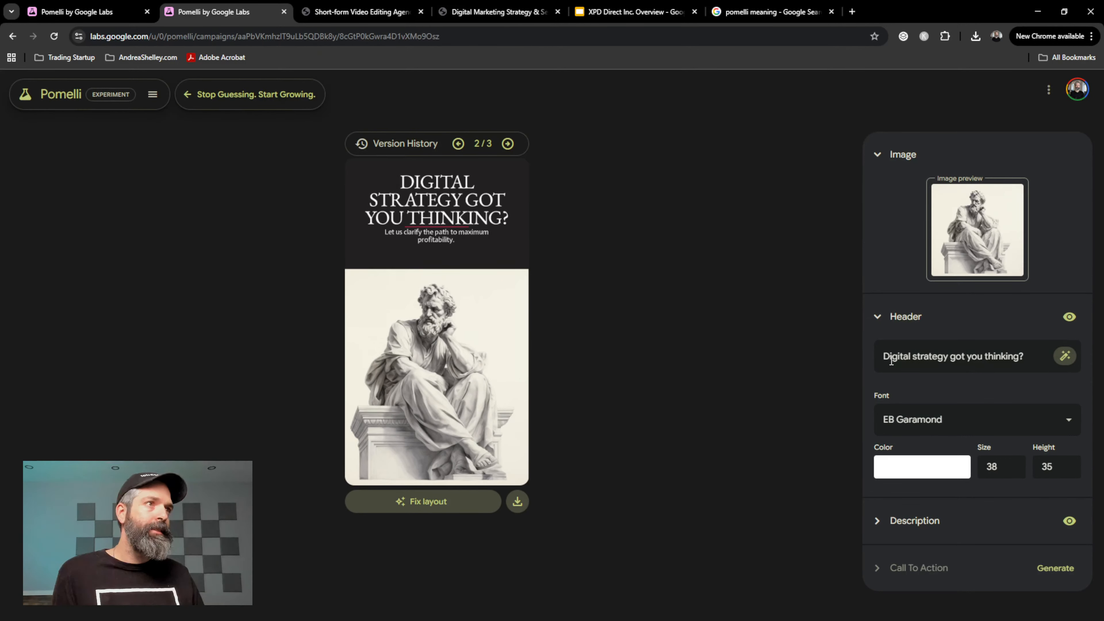
drag(884, 360, 1018, 361)
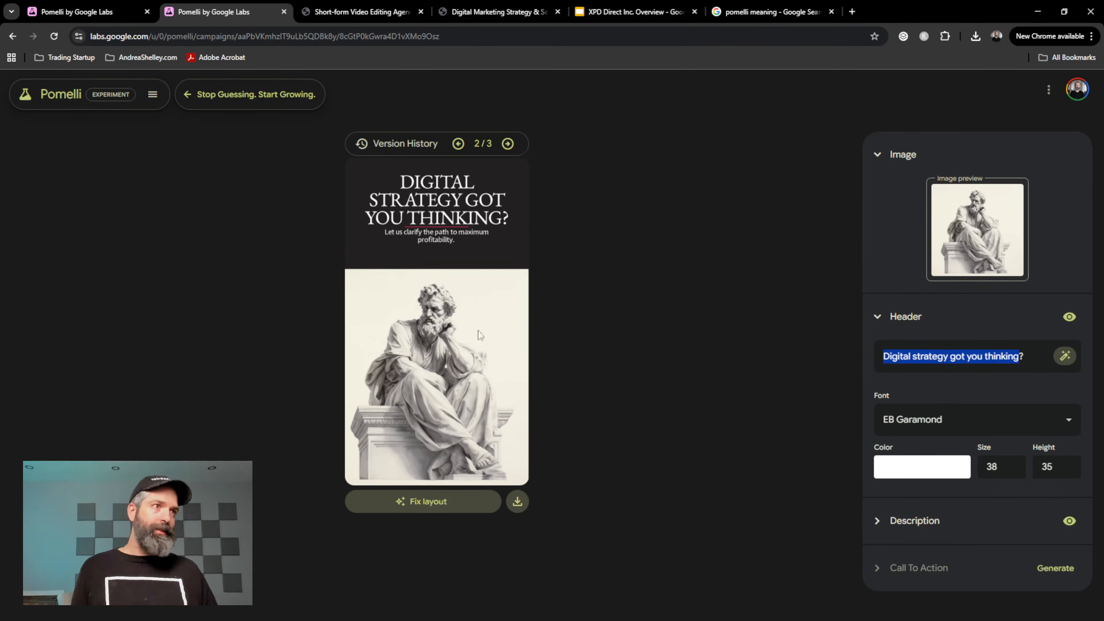
click(1045, 466)
scroll(1051, 374, down, 2)
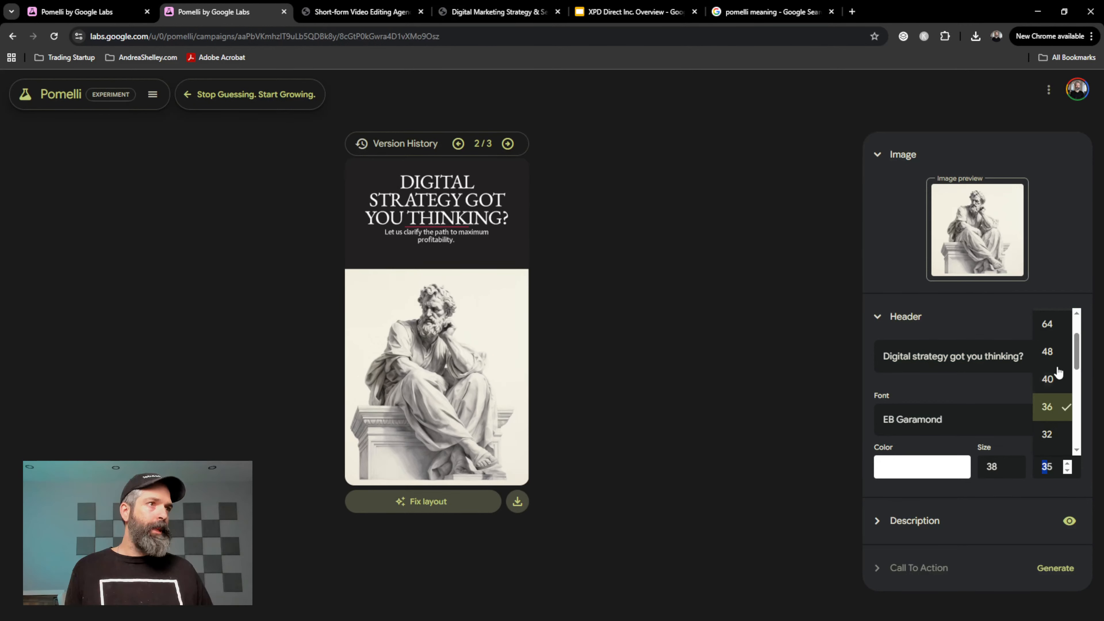
click(1057, 386)
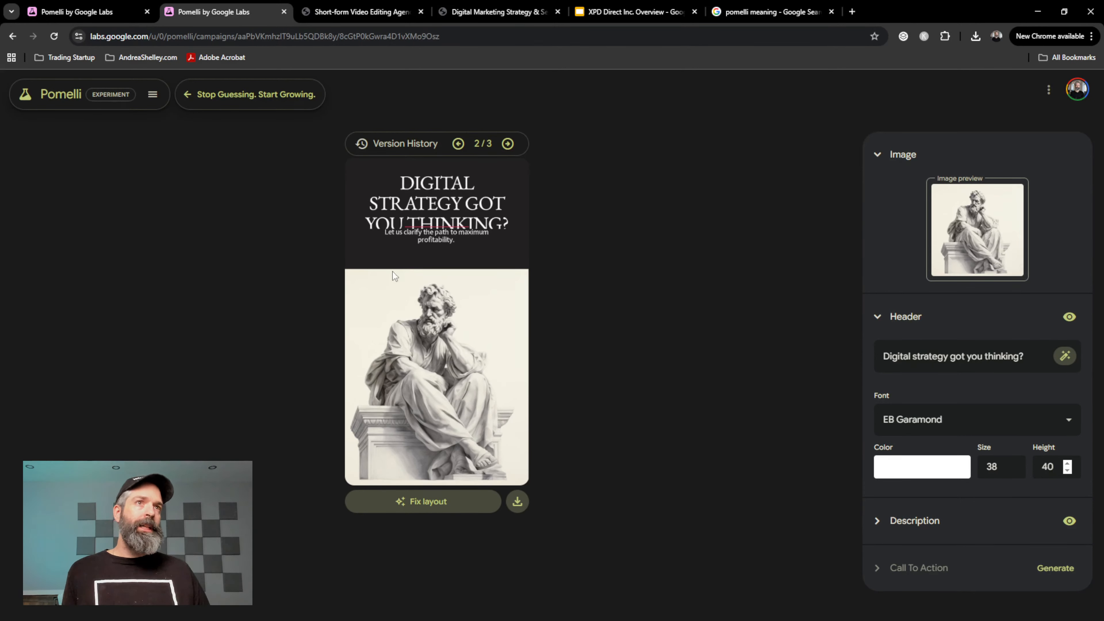
click(436, 503)
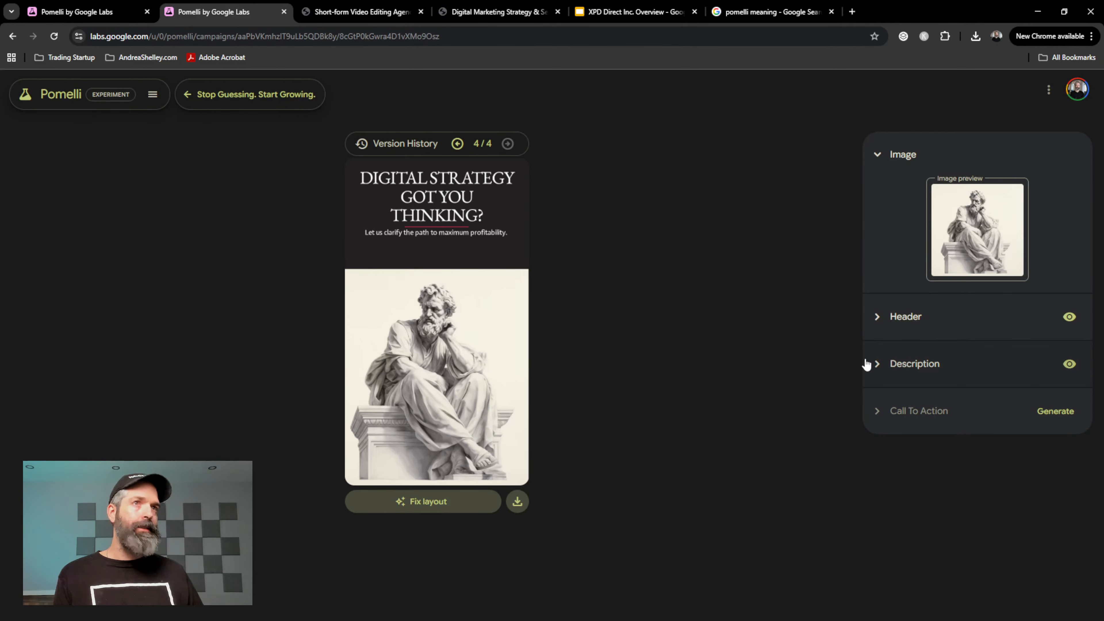
Set the line height of the creative's description text to 48 in version 4
click(875, 367)
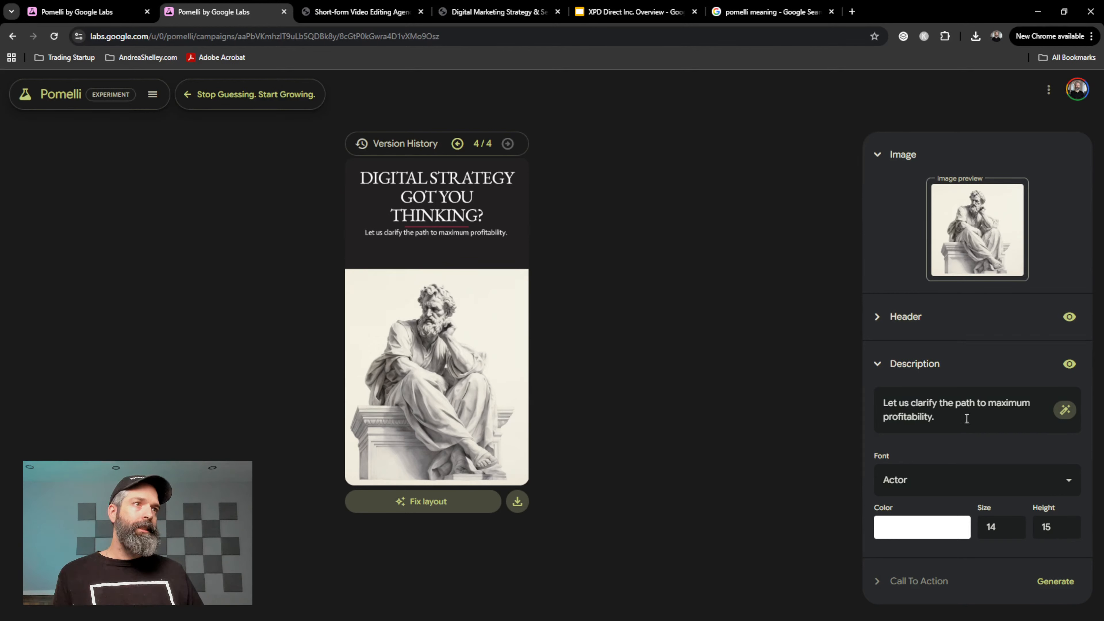
click(1054, 527)
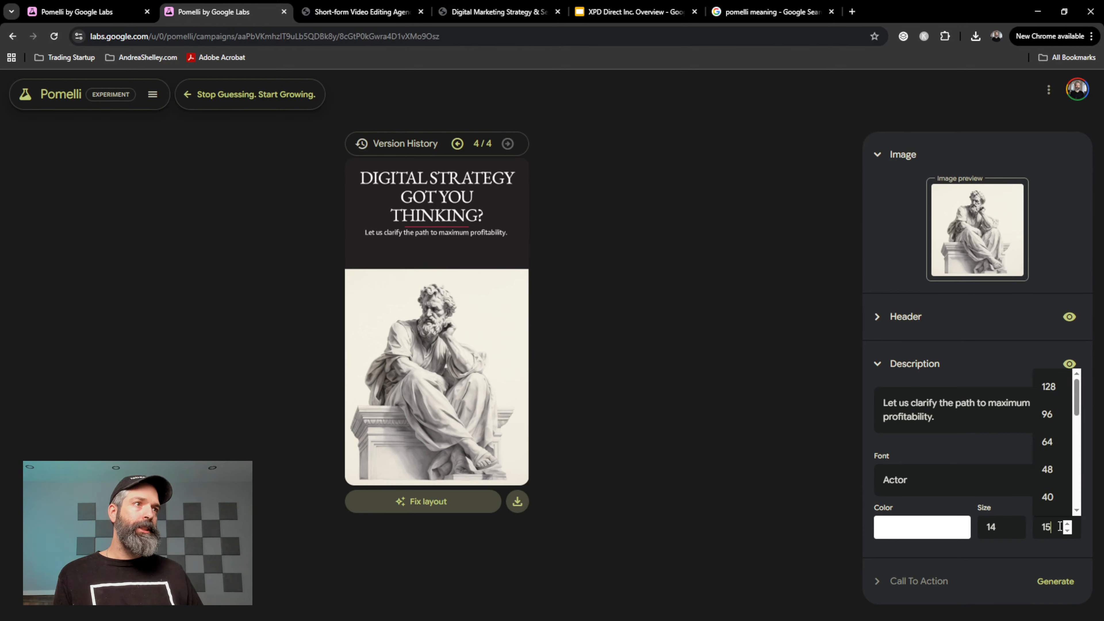
click(1062, 473)
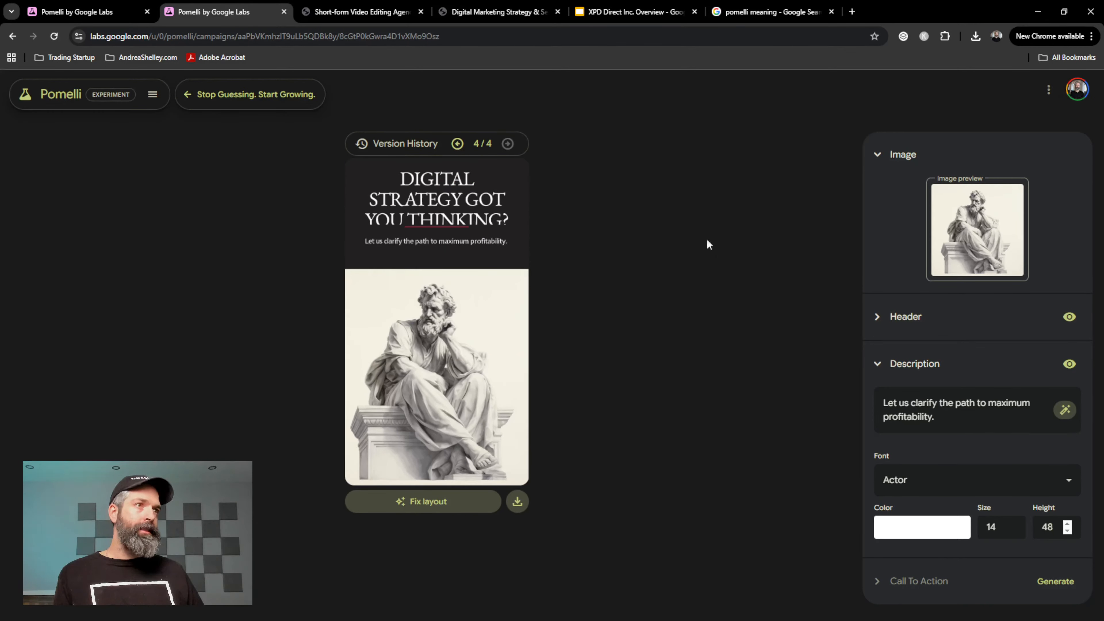
Replace "you thinking" in the header with "stuck" so it reads "Digital strategy got stuck?"
click(878, 316)
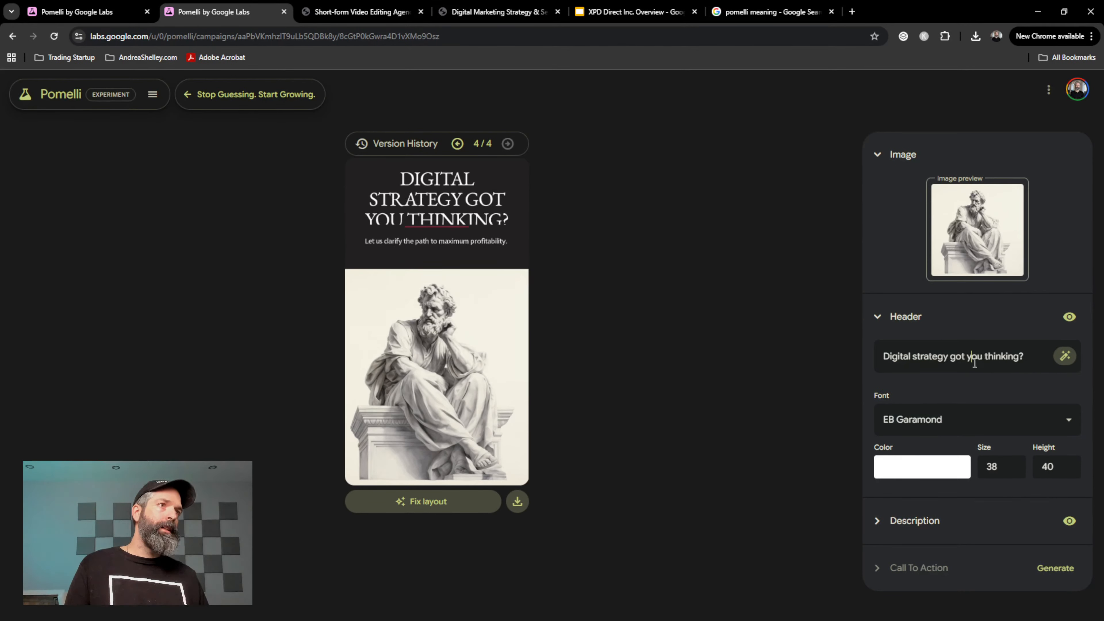
shift+click(1020, 356)
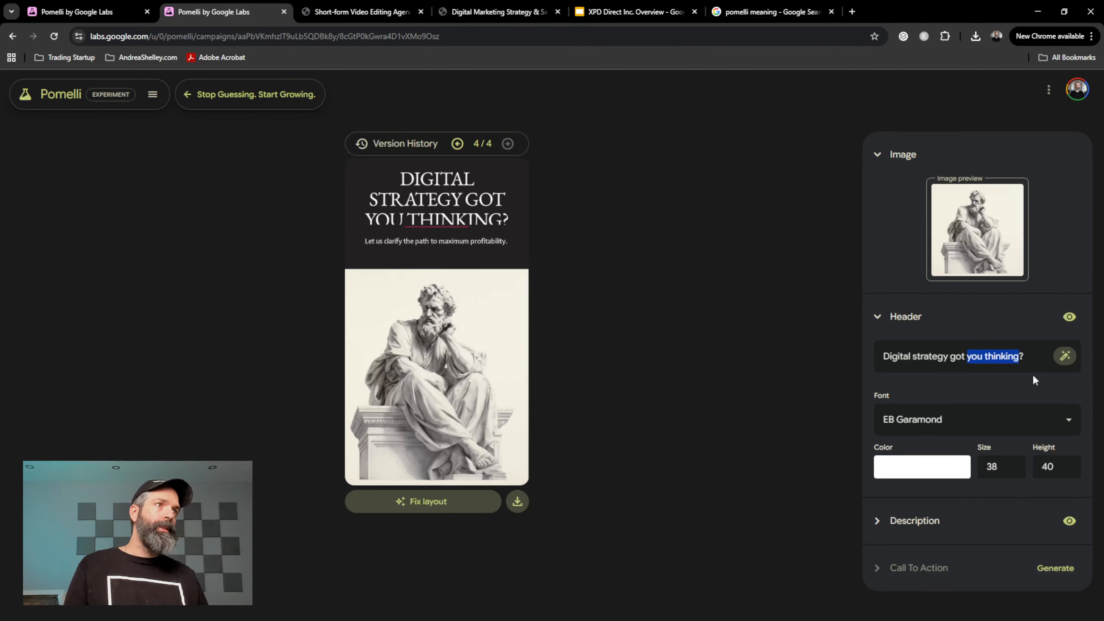
text(stuck)
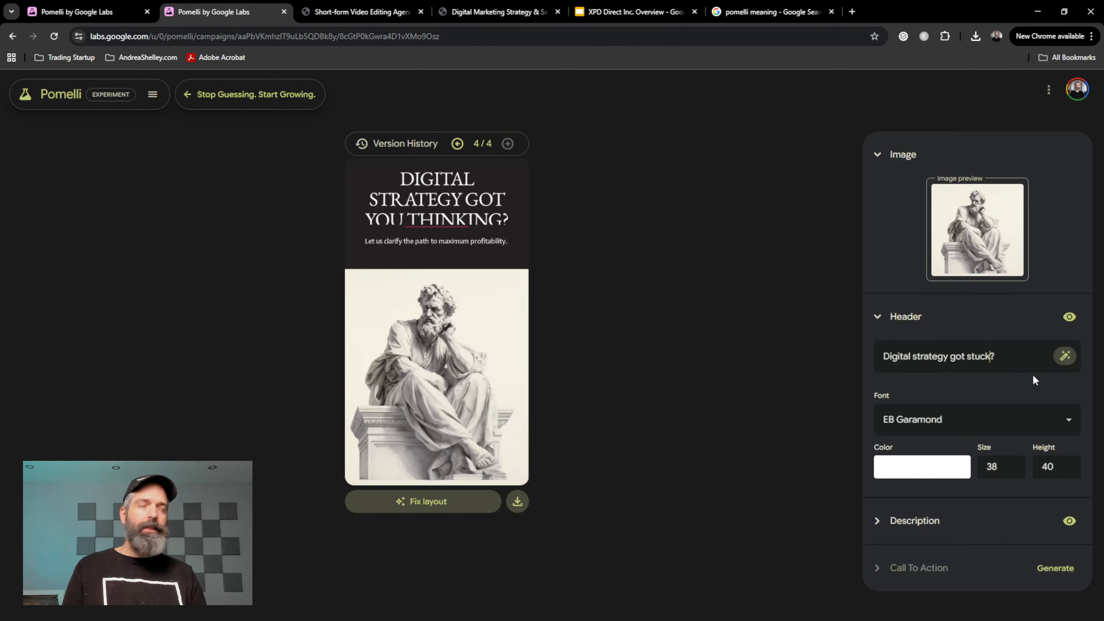
click(983, 317)
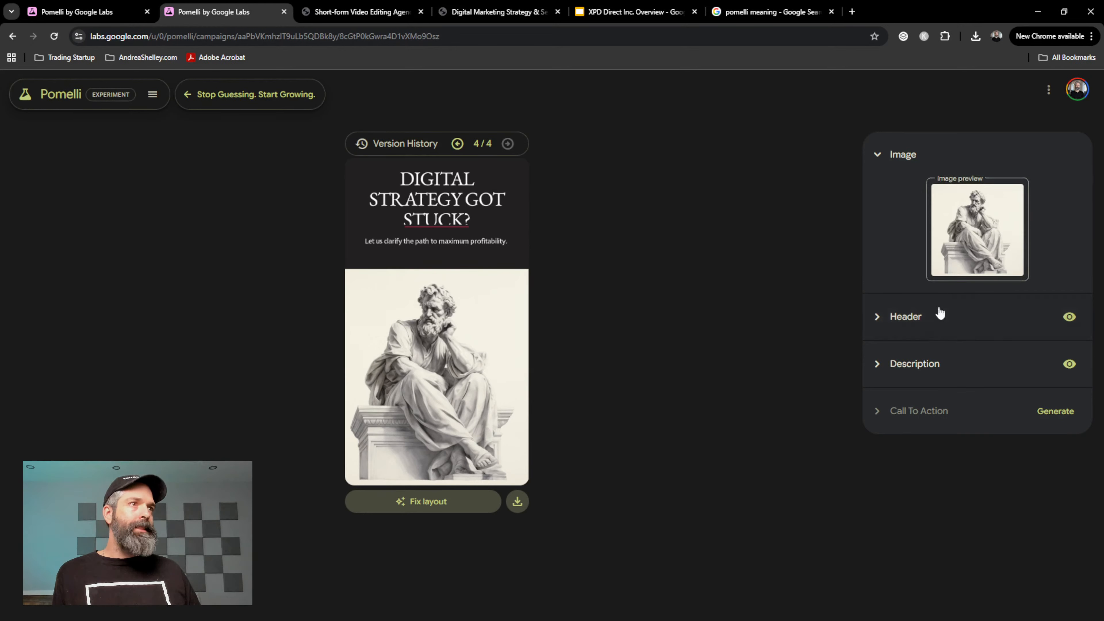
Set the font size of the creative's header to 36
click(886, 317)
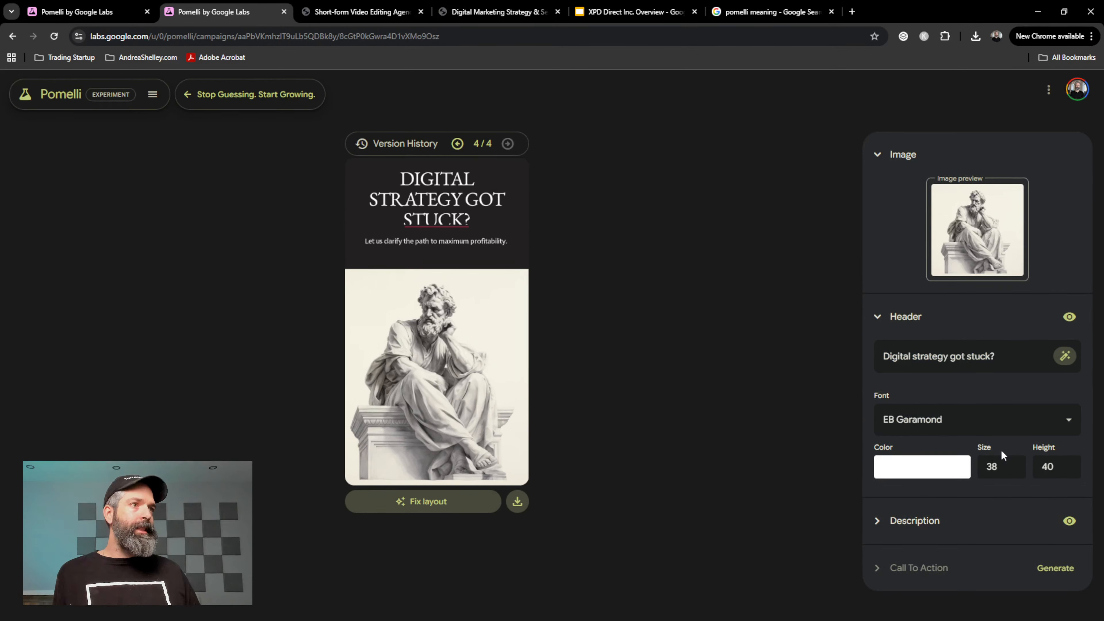
click(997, 470)
scroll(995, 383, down, 1)
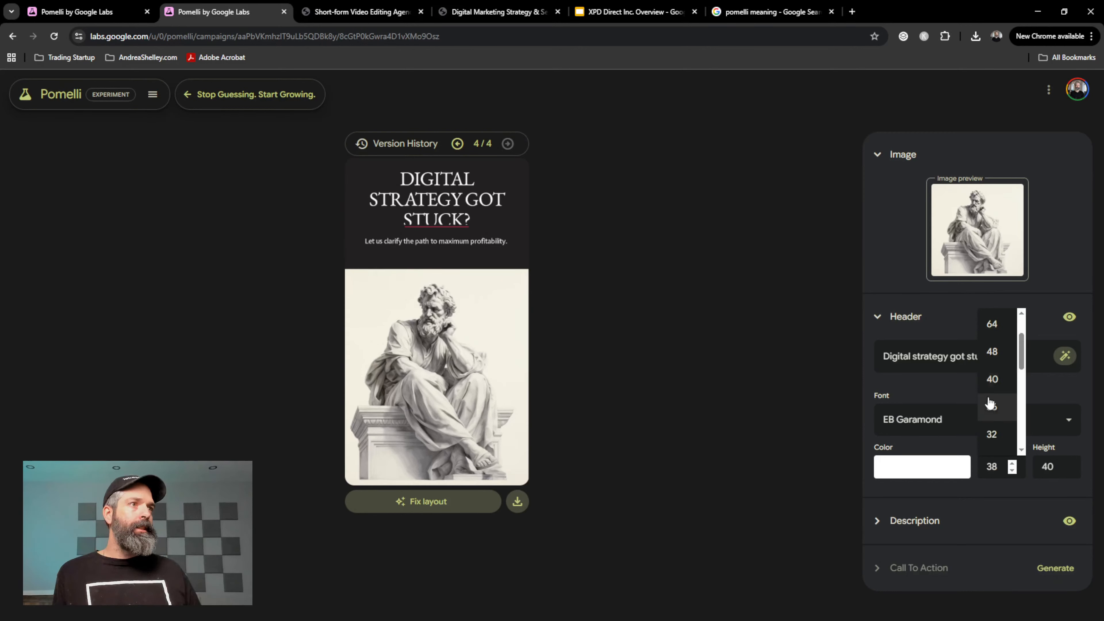
click(992, 410)
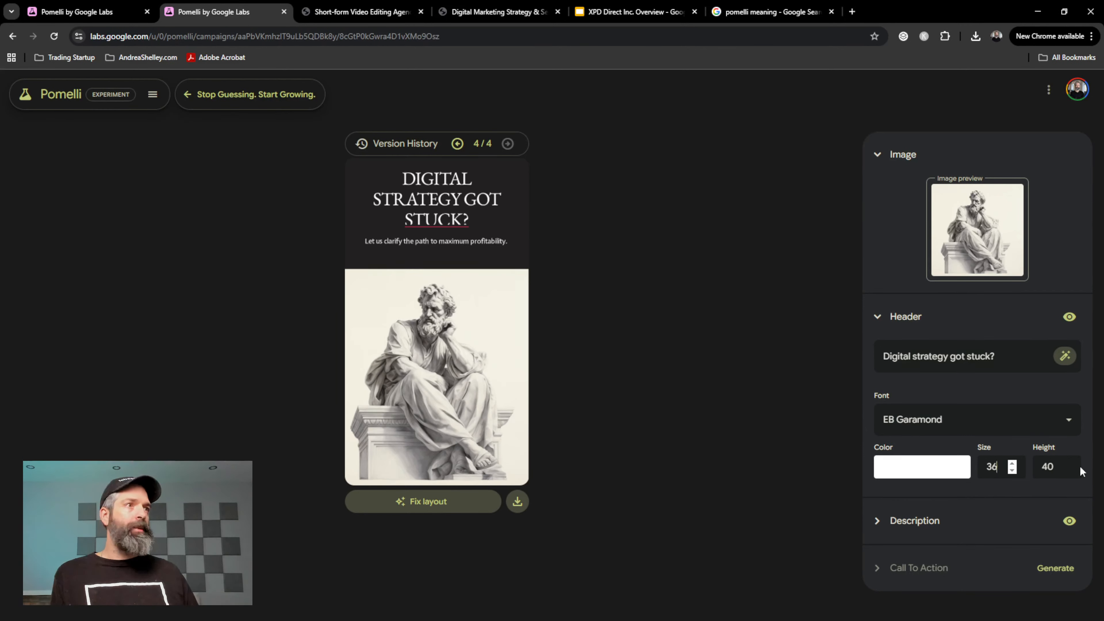
Set the header's line height to 32 and lower its font size to 35
click(1068, 463)
scroll(1065, 417, down, 2)
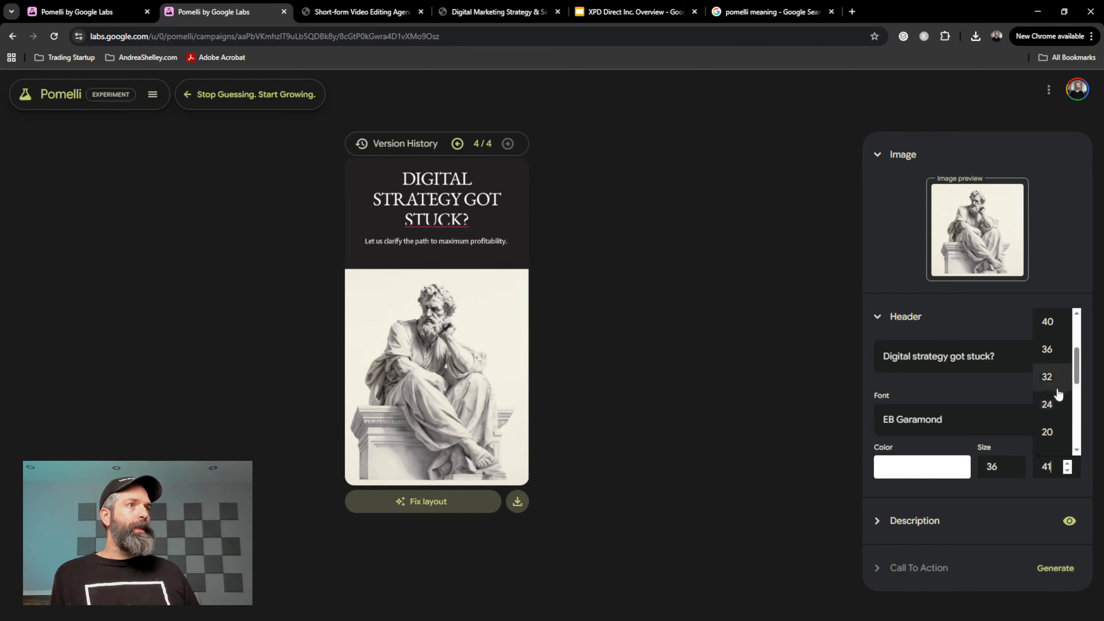
click(1047, 376)
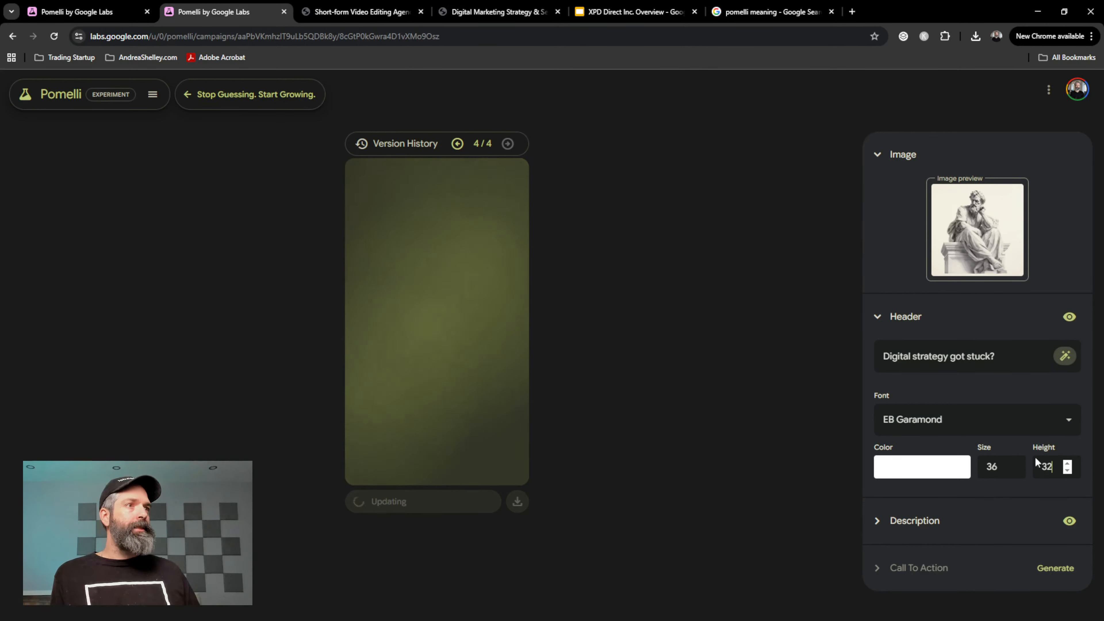
click(1014, 468)
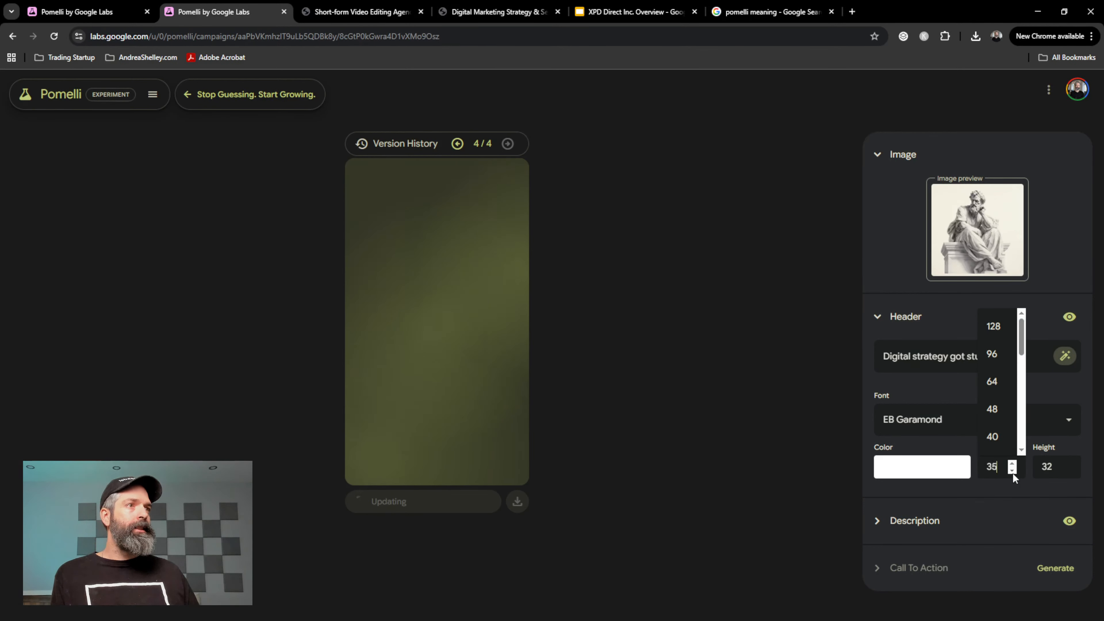
Set the header's font size to 32 and regenerate the creative with Fix layout
scroll(1000, 404, down, 3)
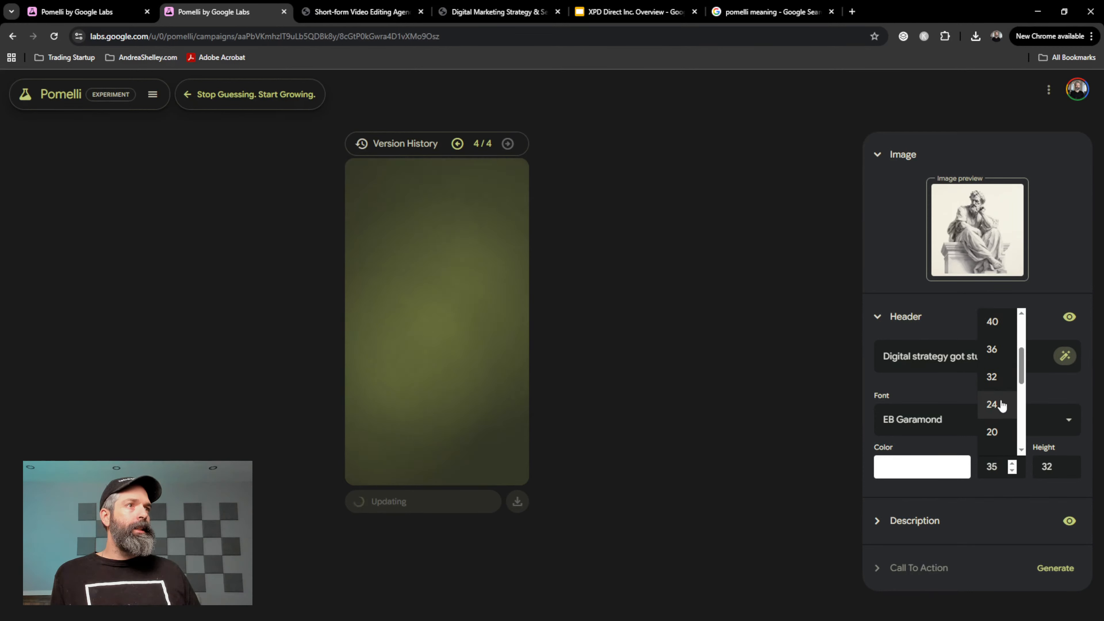
click(1002, 377)
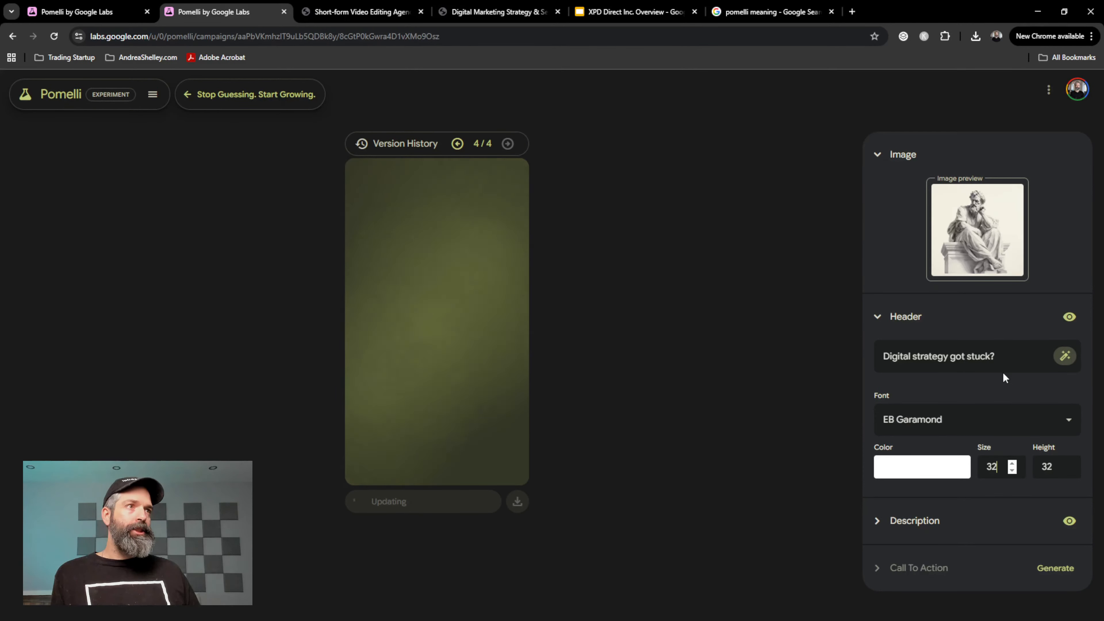
click(991, 492)
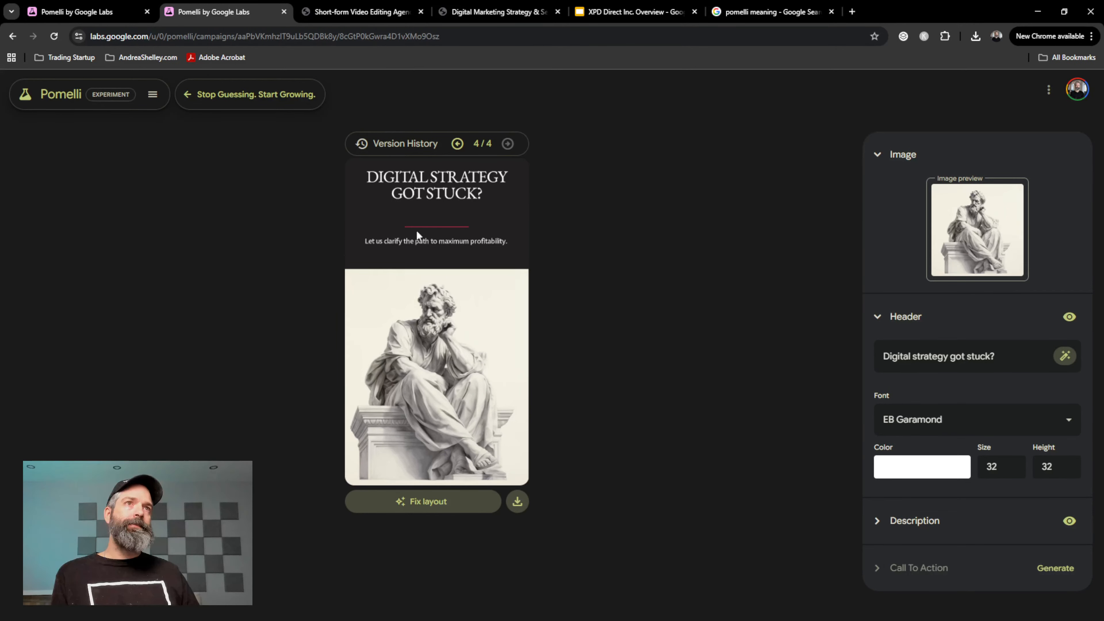
click(421, 508)
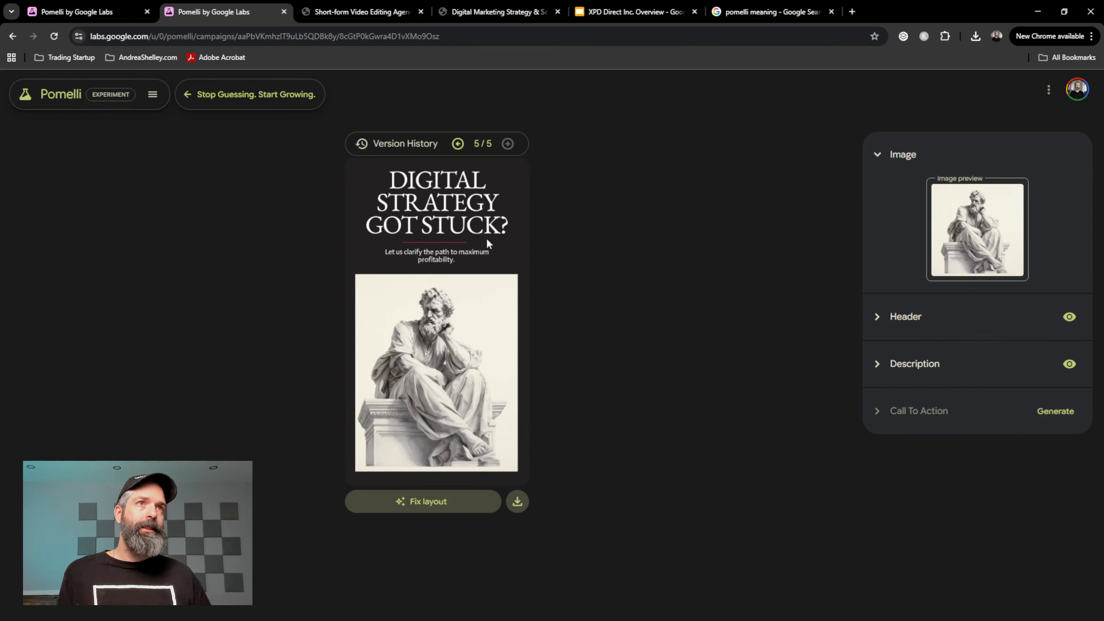
Change the header text to "Digital strategy got you stuck?" and run Fix layout on the creative
click(886, 317)
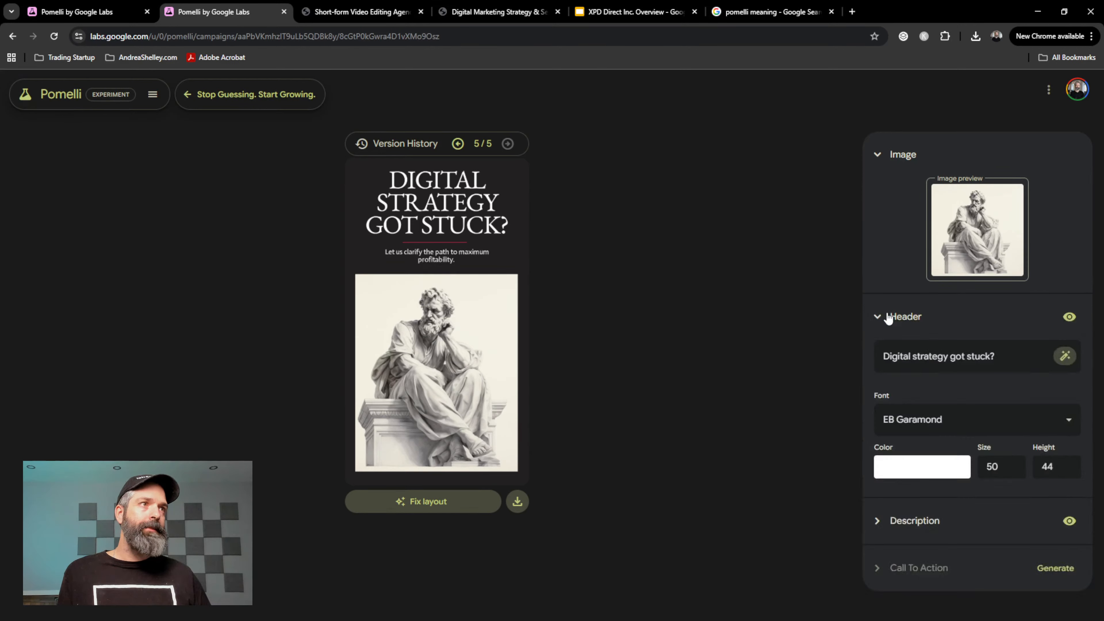
click(967, 352)
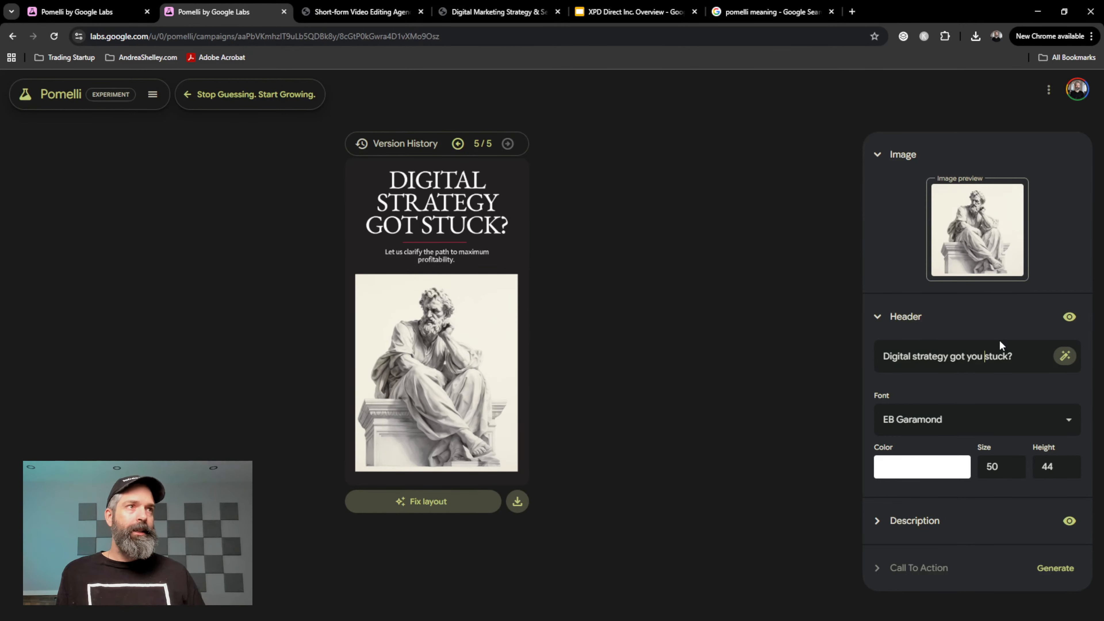
click(456, 501)
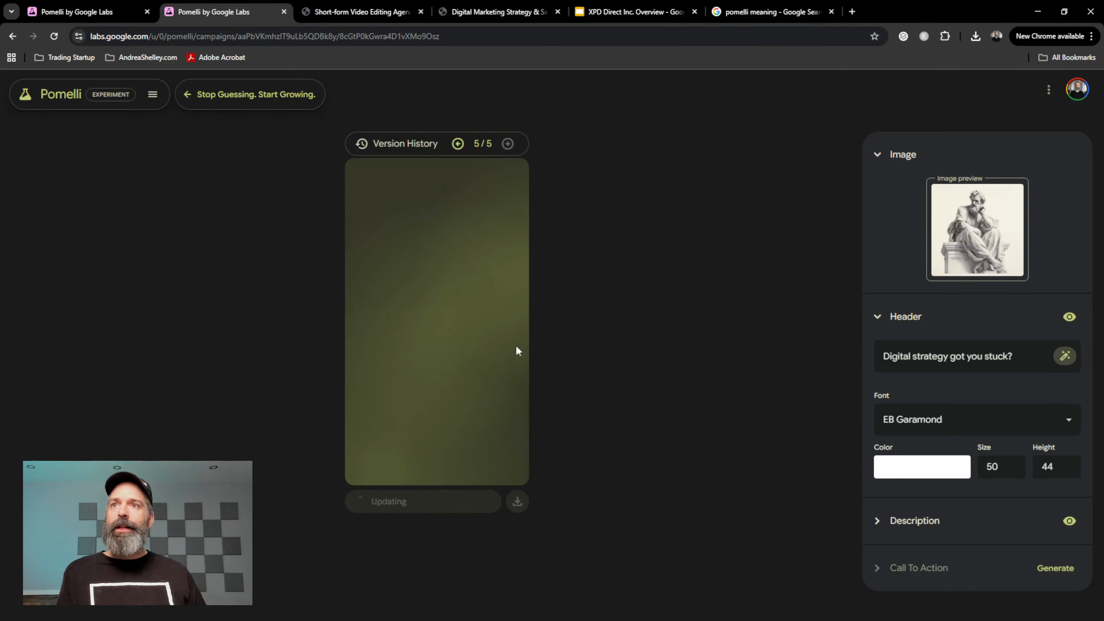
key(alt+Tab)
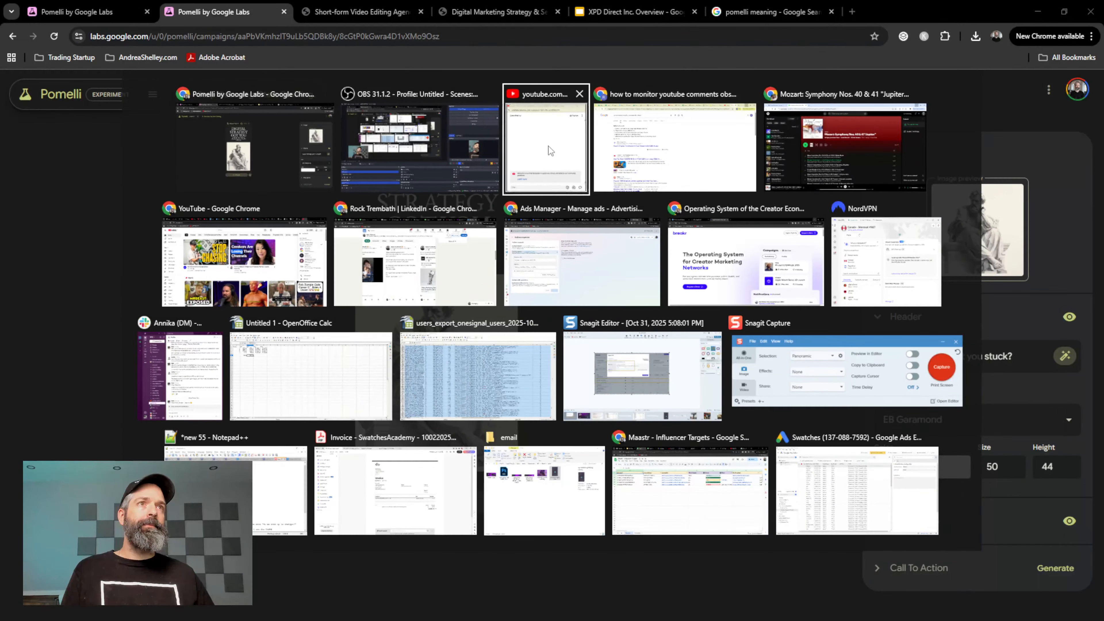
key(Escape)
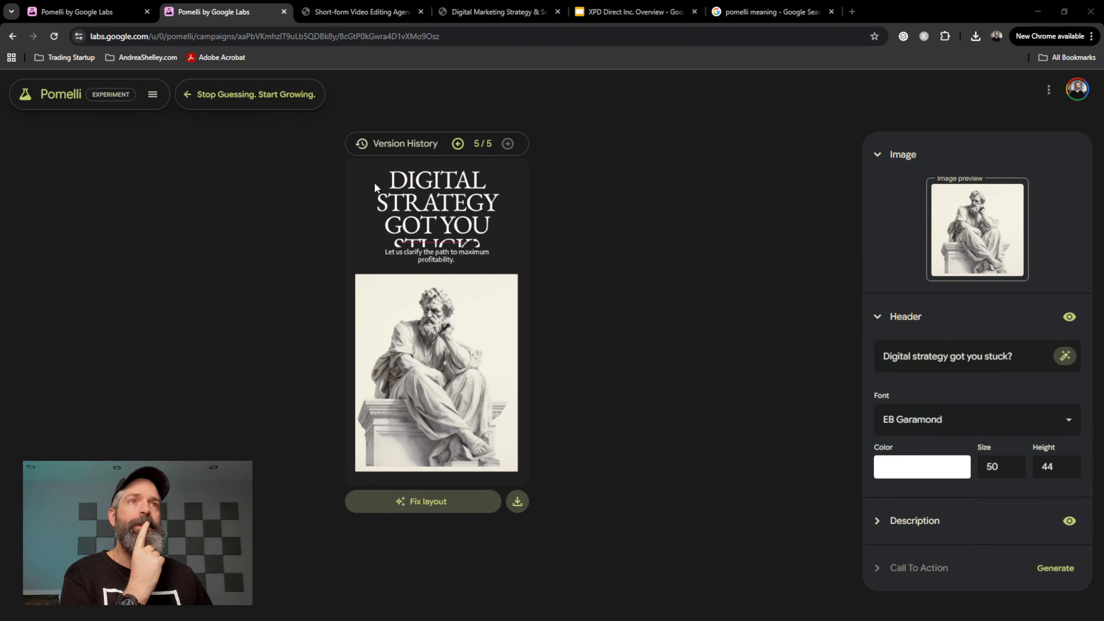
click(433, 499)
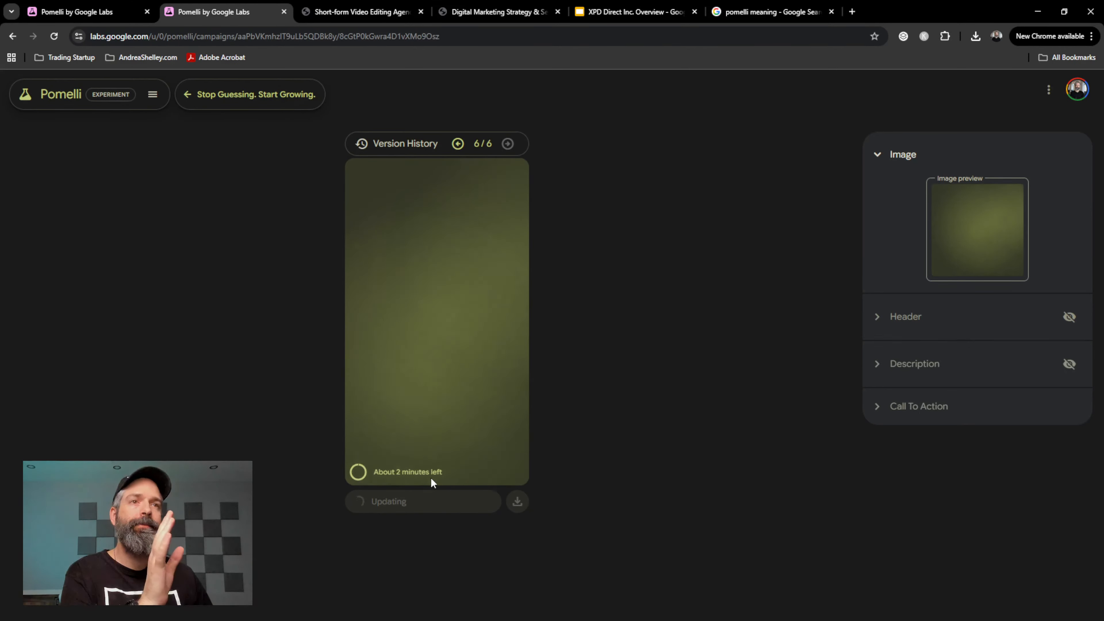
Review the earlier designs in the version history back to version 1, and return to version 5
click(458, 144)
click(459, 144)
click(458, 144)
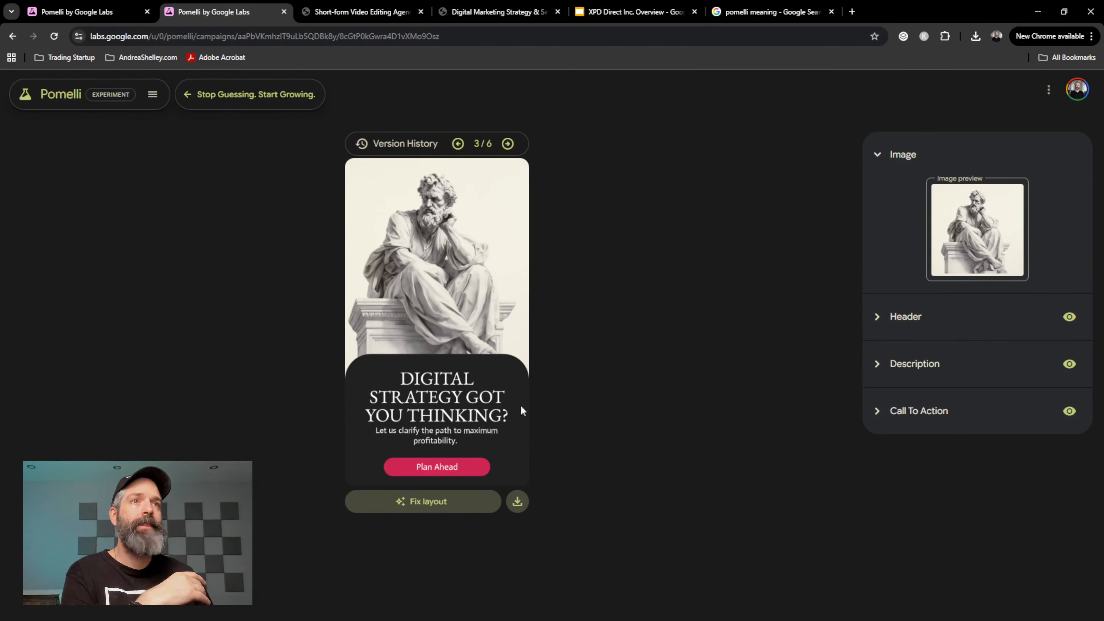
click(459, 145)
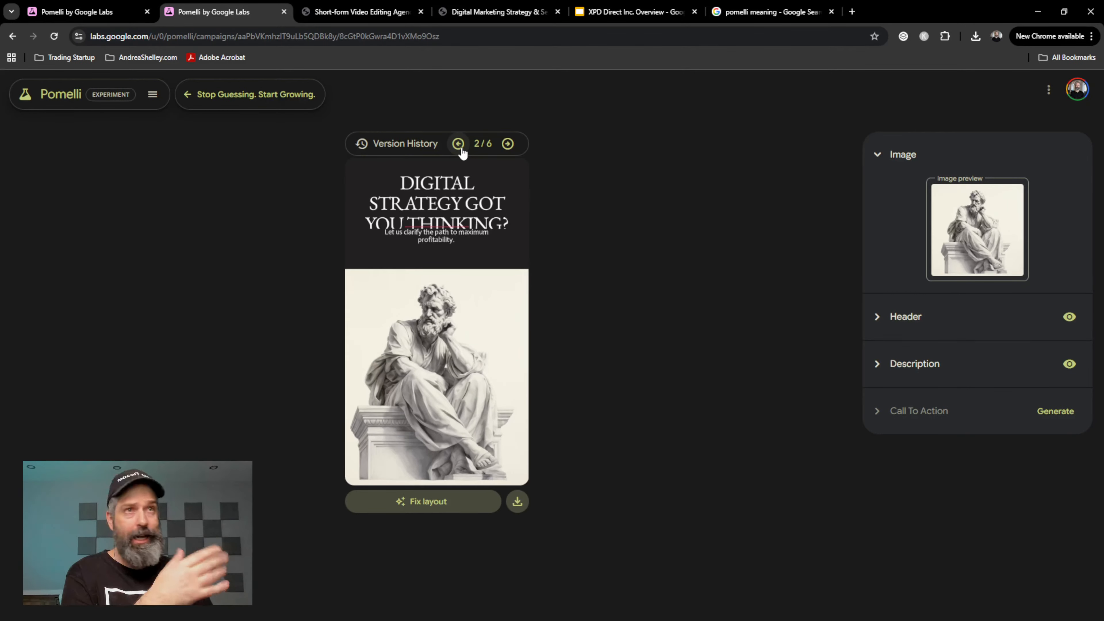
click(460, 145)
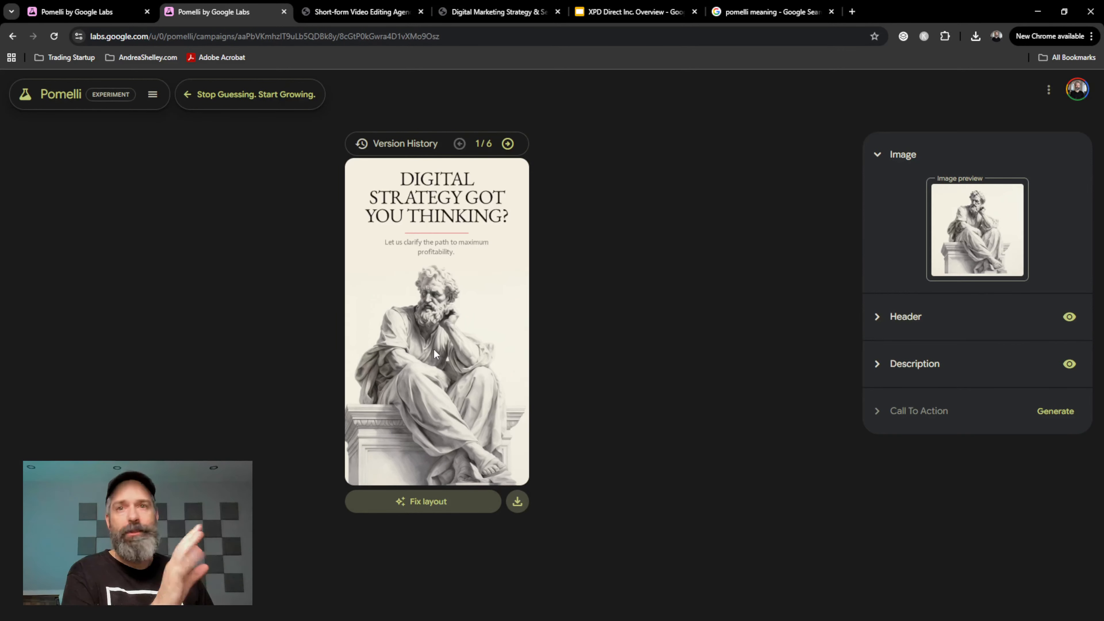
click(507, 144)
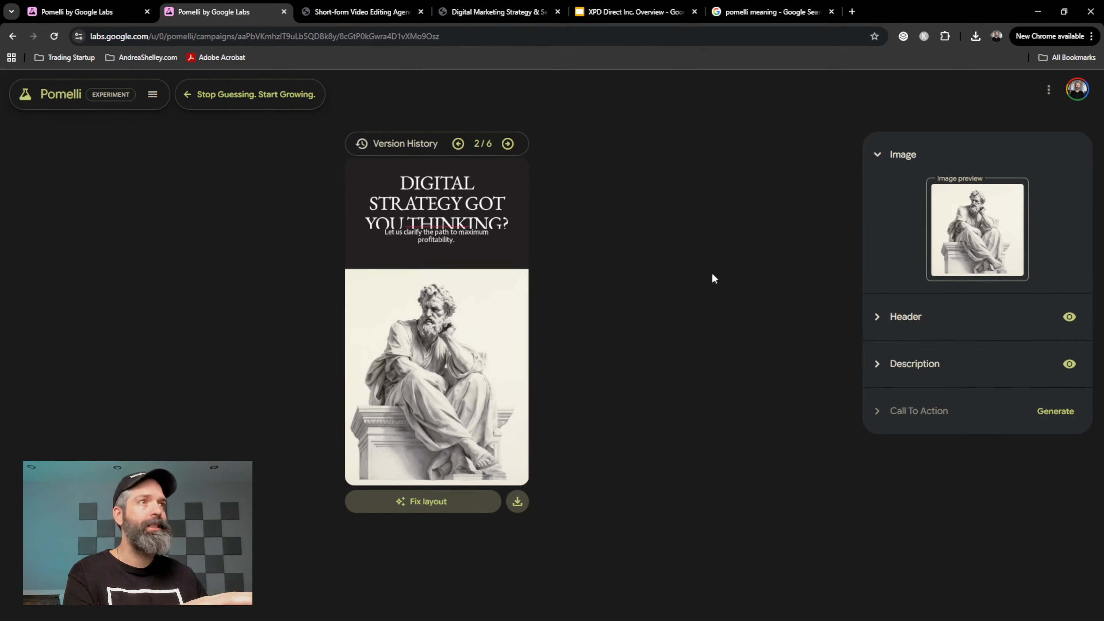
click(509, 145)
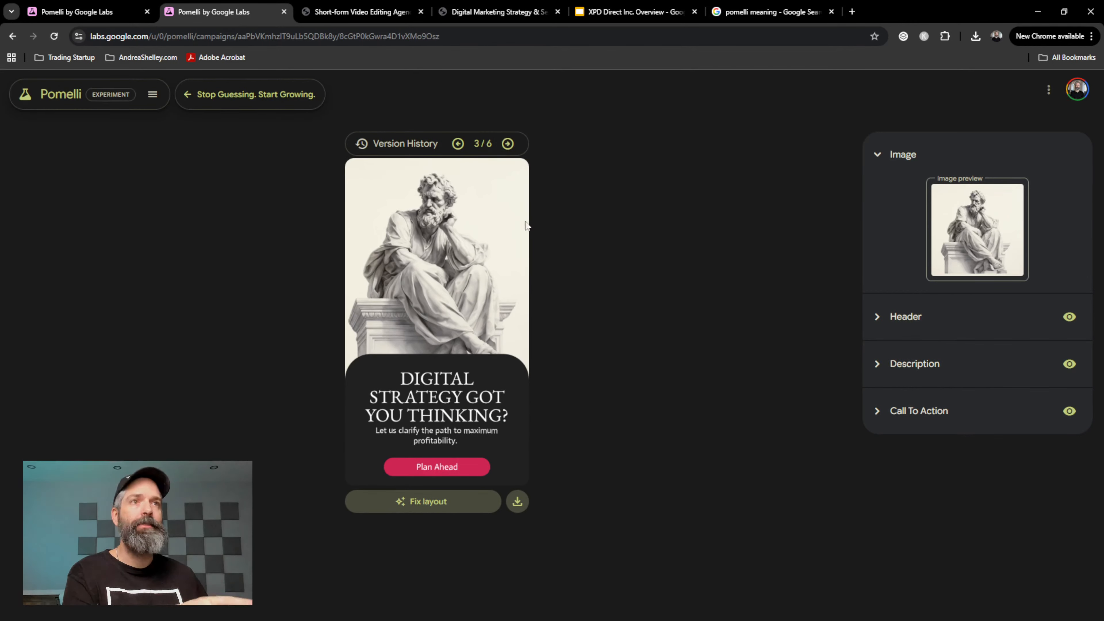
click(509, 145)
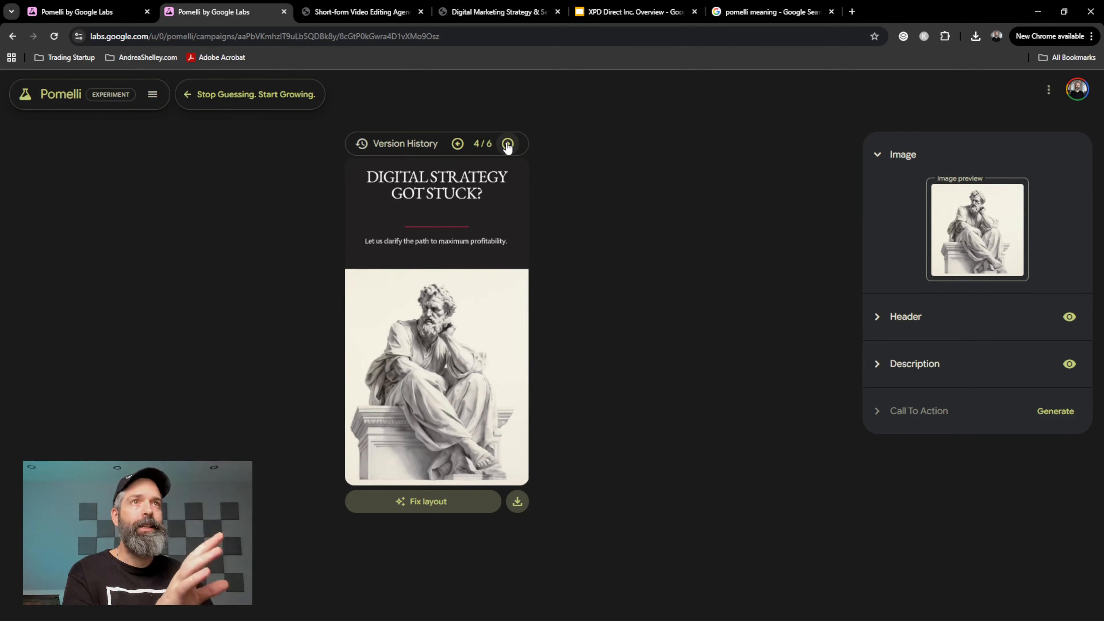
click(507, 145)
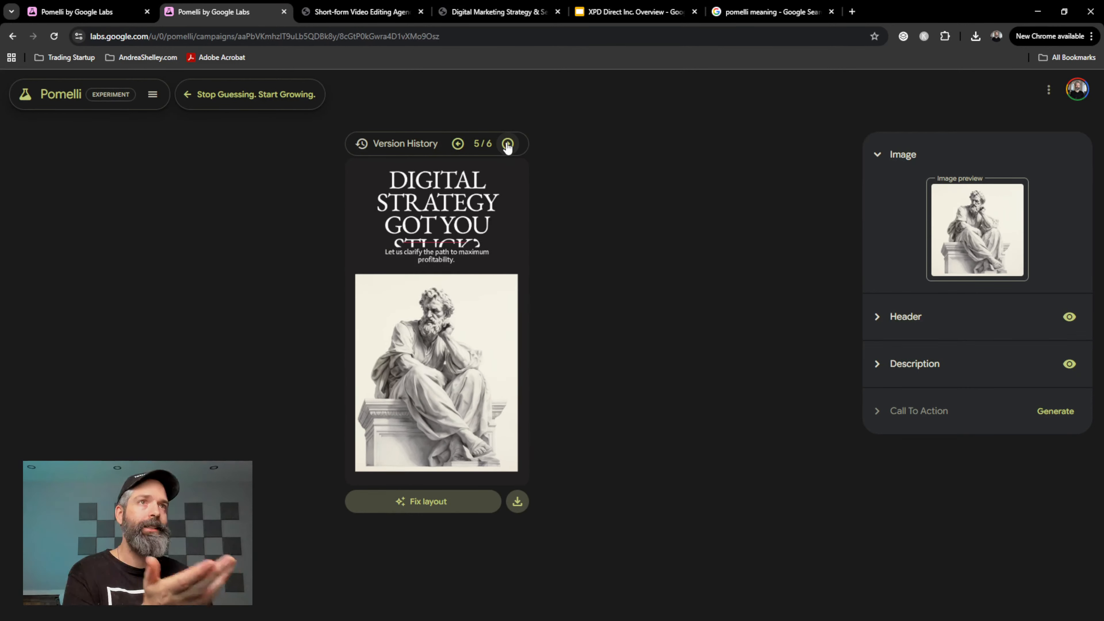
Run Fix layout on version 5 and generate a call to action for the new design
click(433, 504)
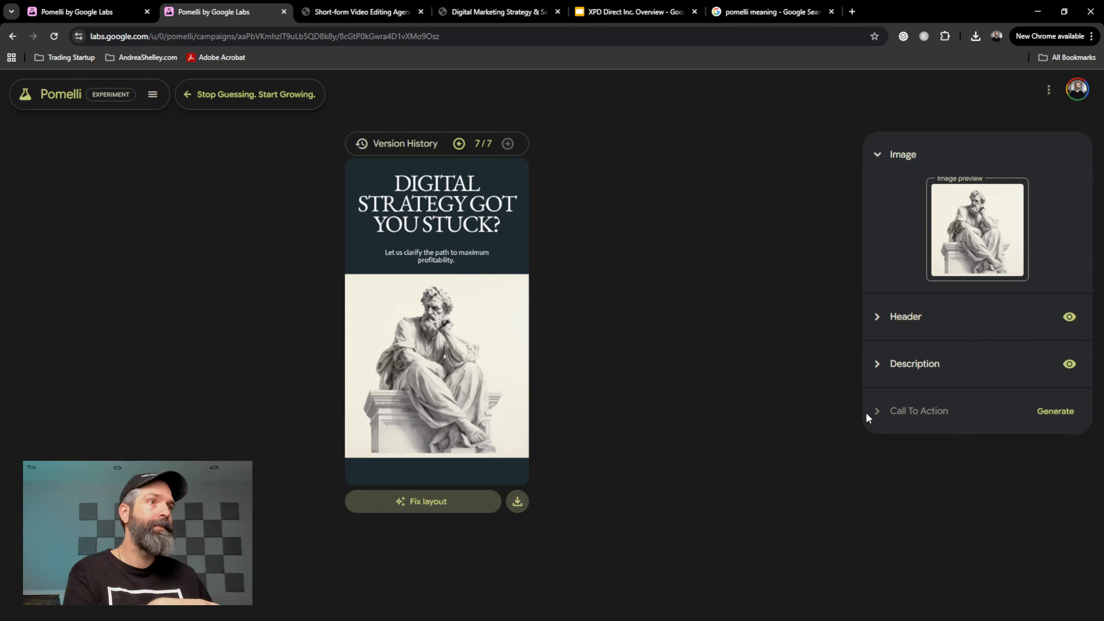
click(1069, 412)
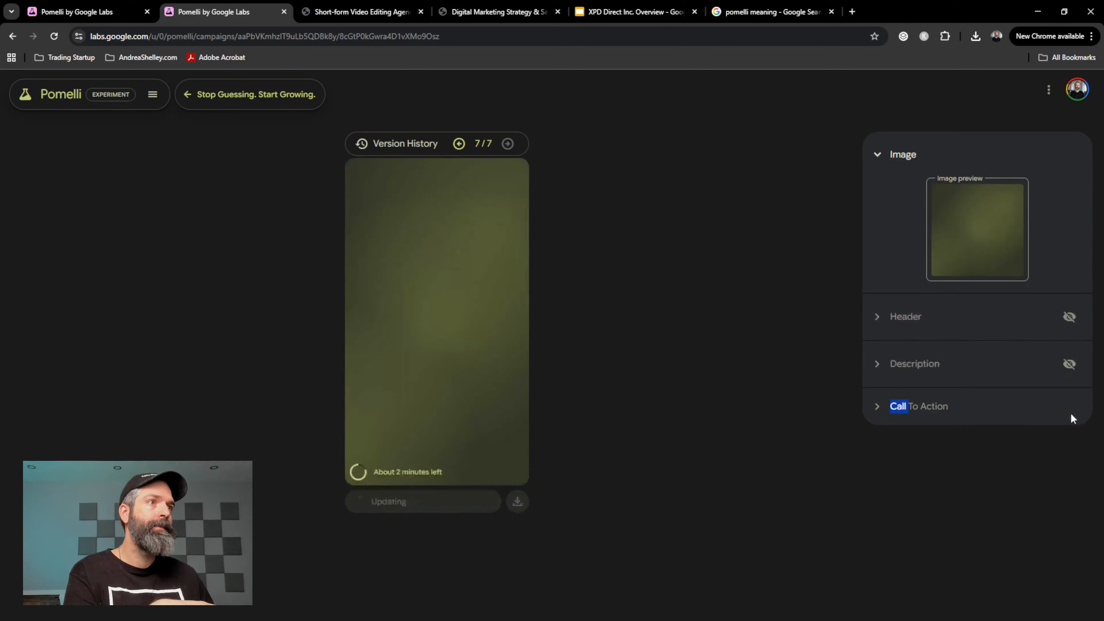
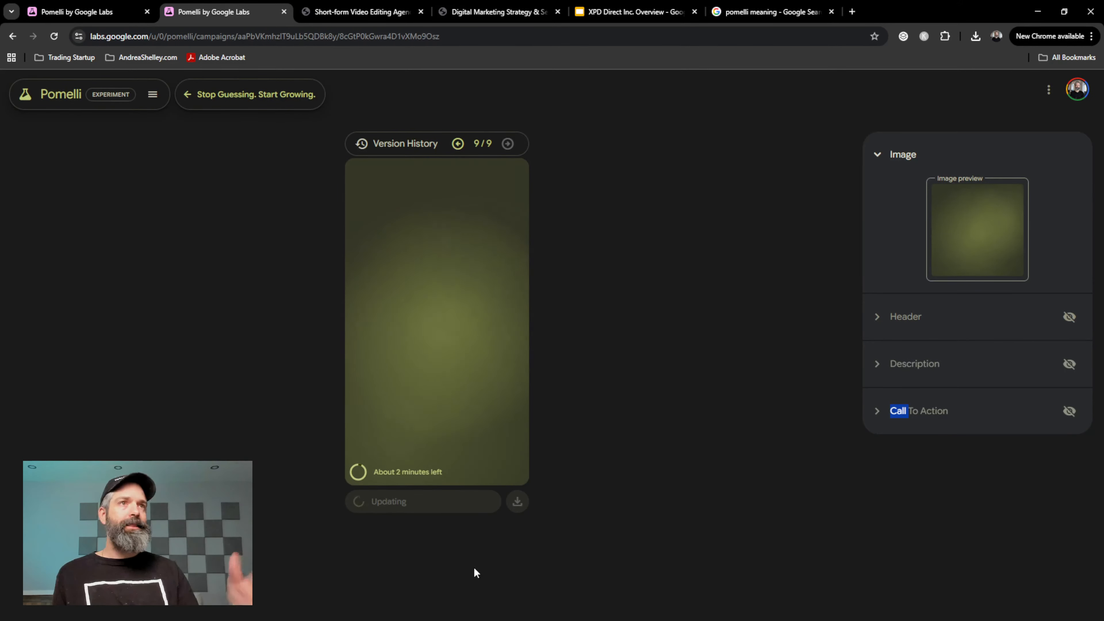
Compare versions 8 and 9, and run Fix layout four times from version 9 to produce alternative layouts
click(457, 143)
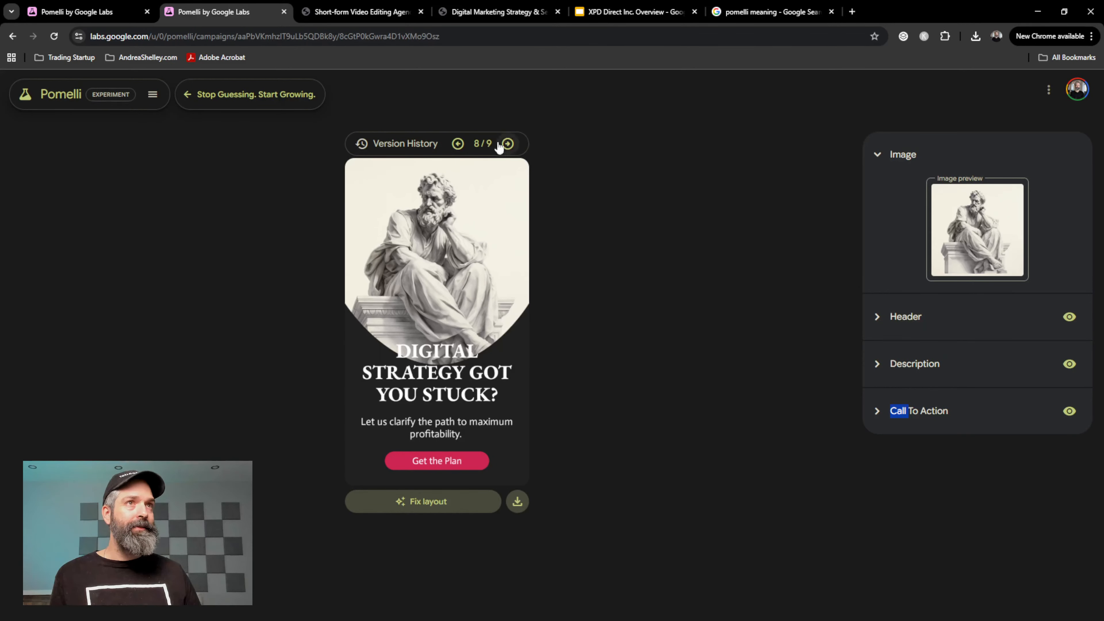
click(507, 144)
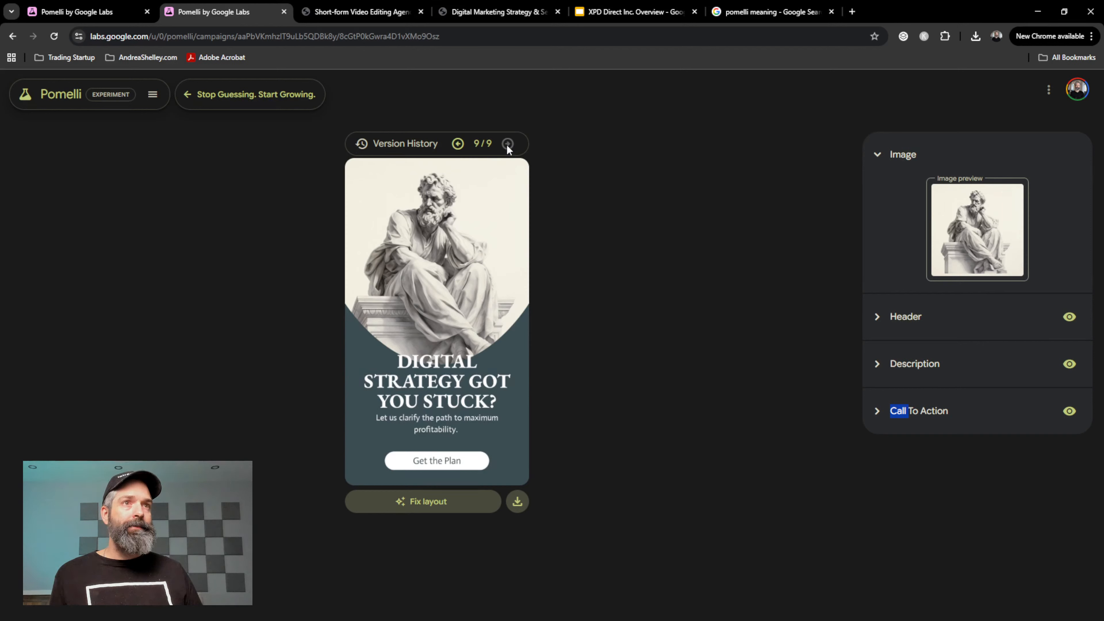
click(457, 144)
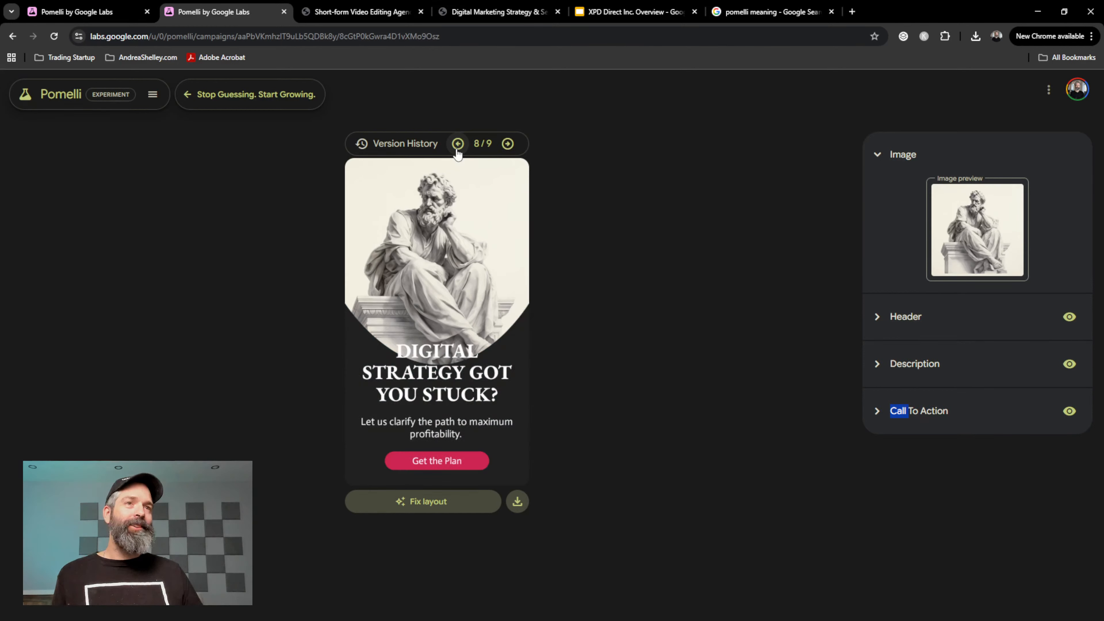
click(509, 146)
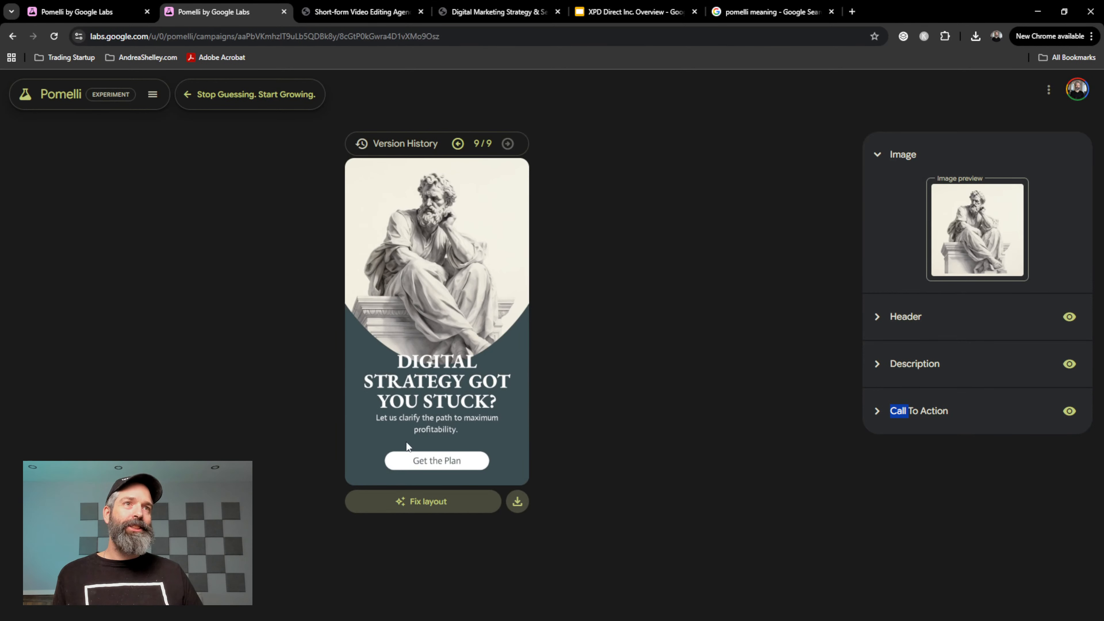
click(438, 502)
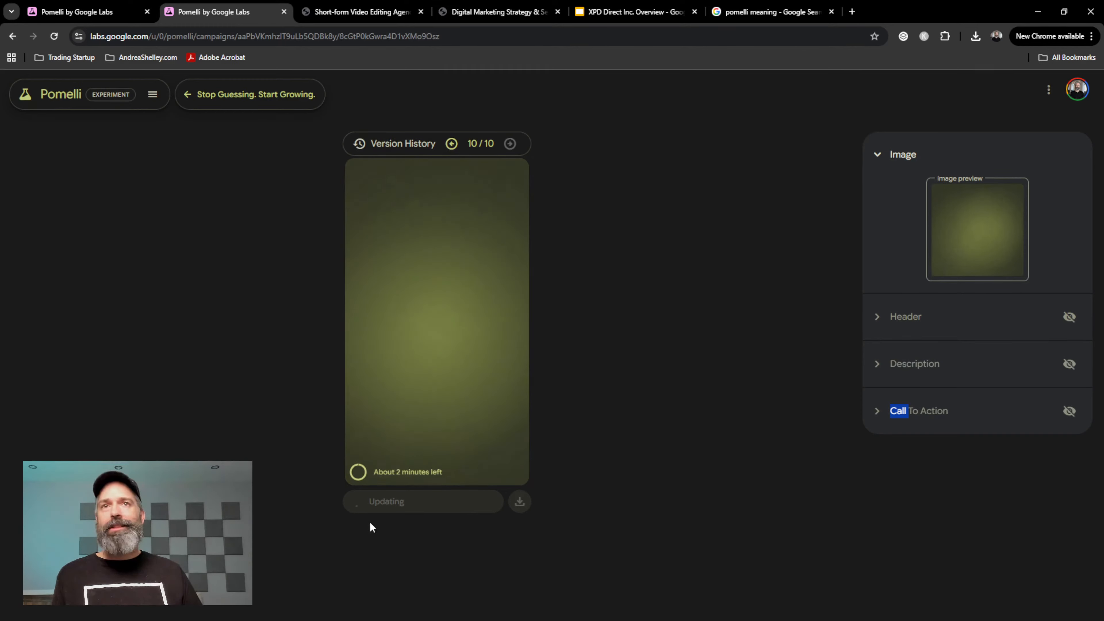
click(451, 143)
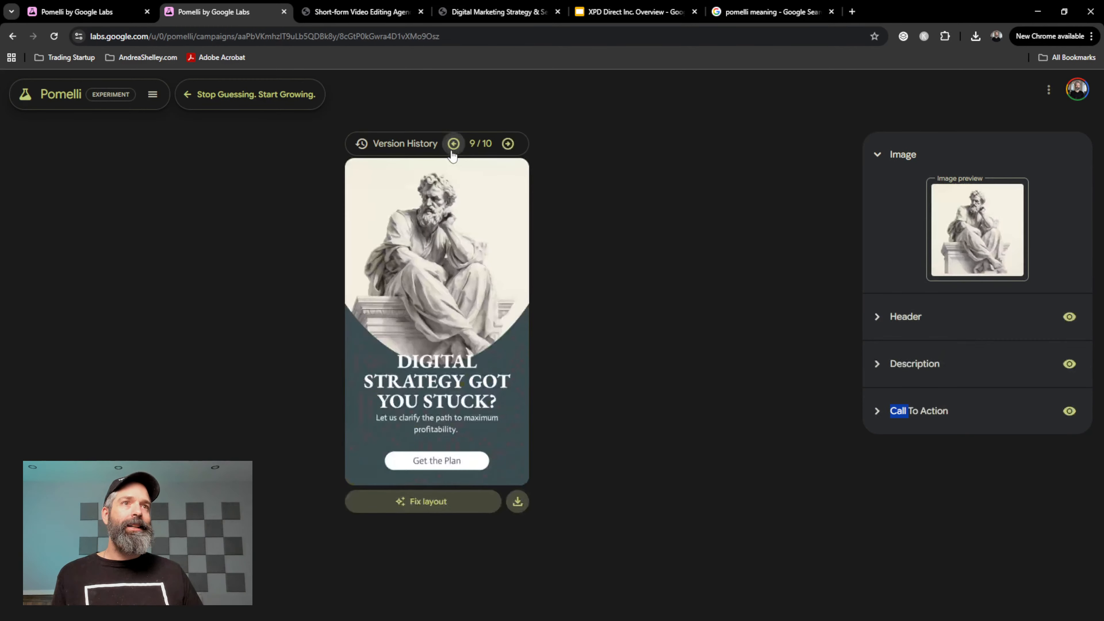
click(440, 507)
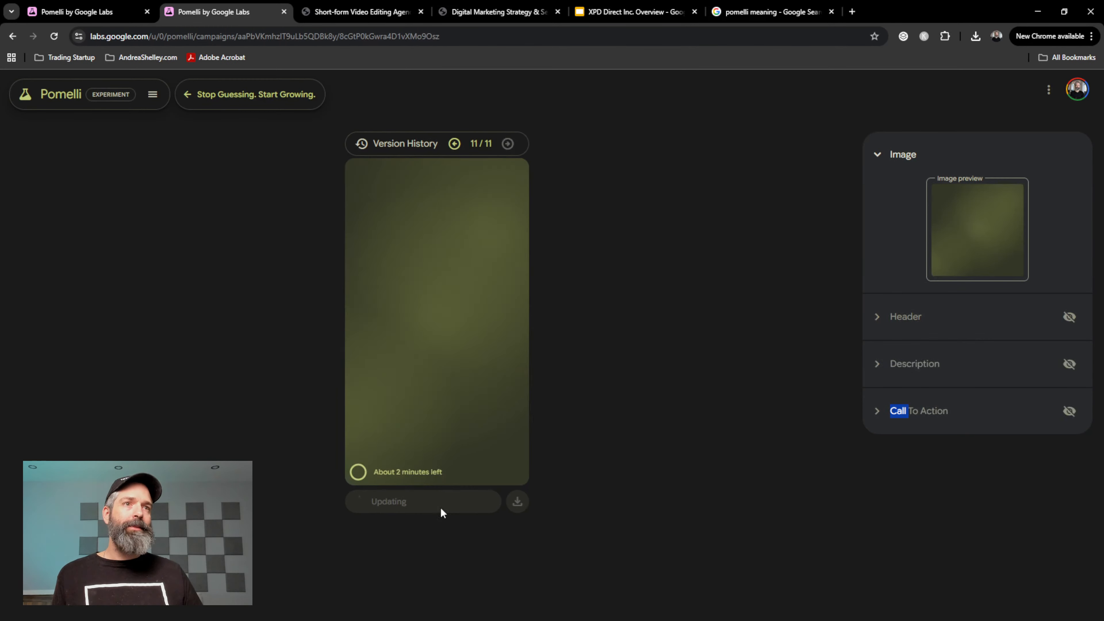
click(452, 144)
click(452, 144)
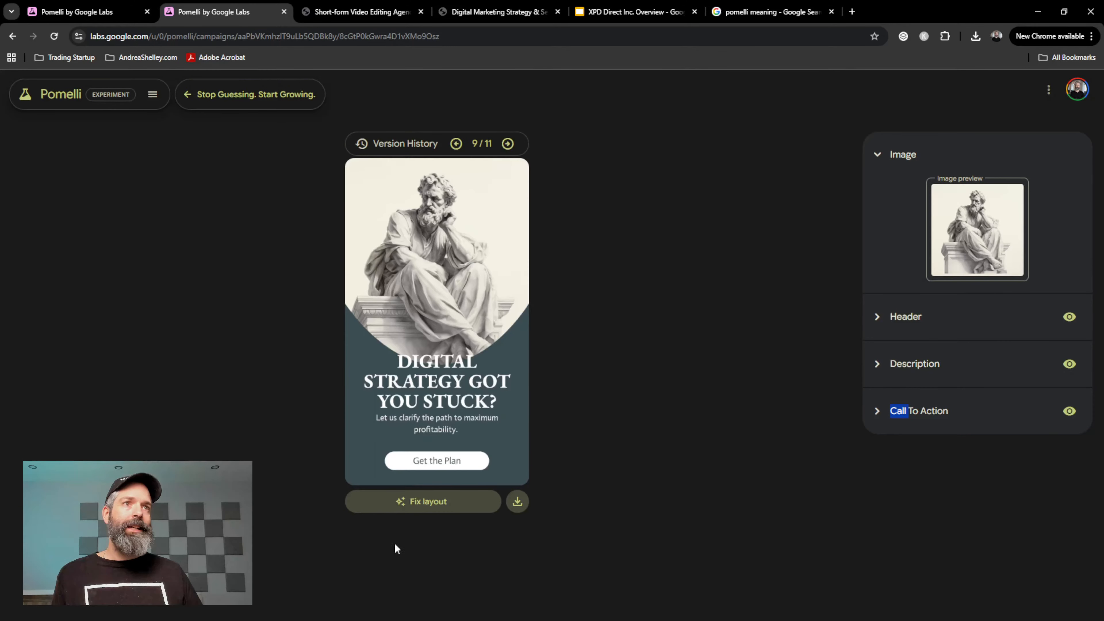
click(424, 501)
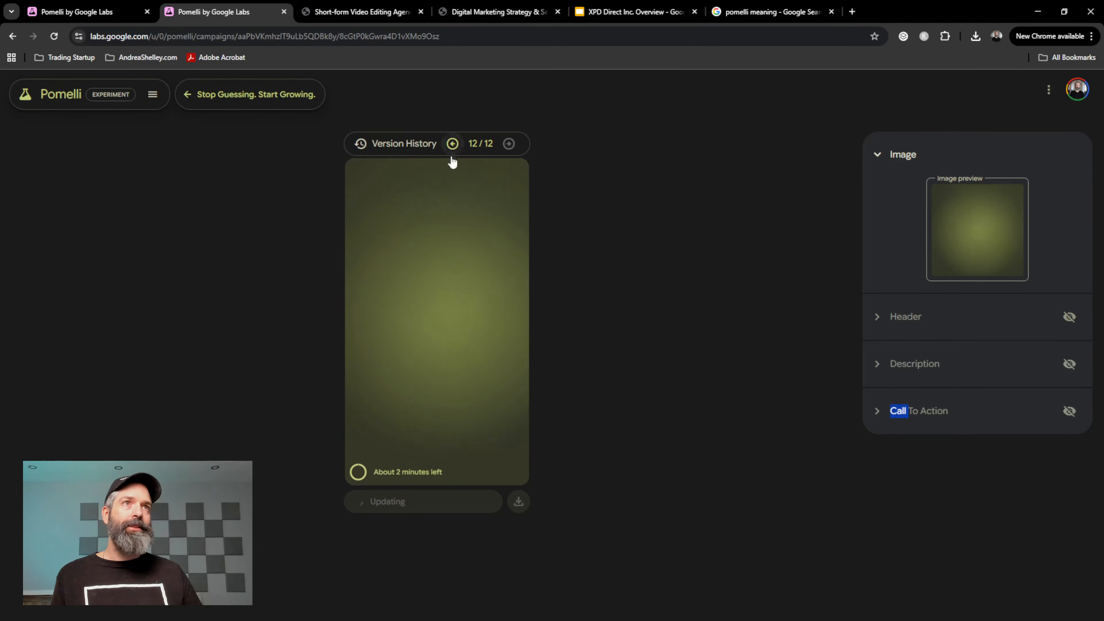
click(452, 143)
click(452, 143)
click(452, 143)
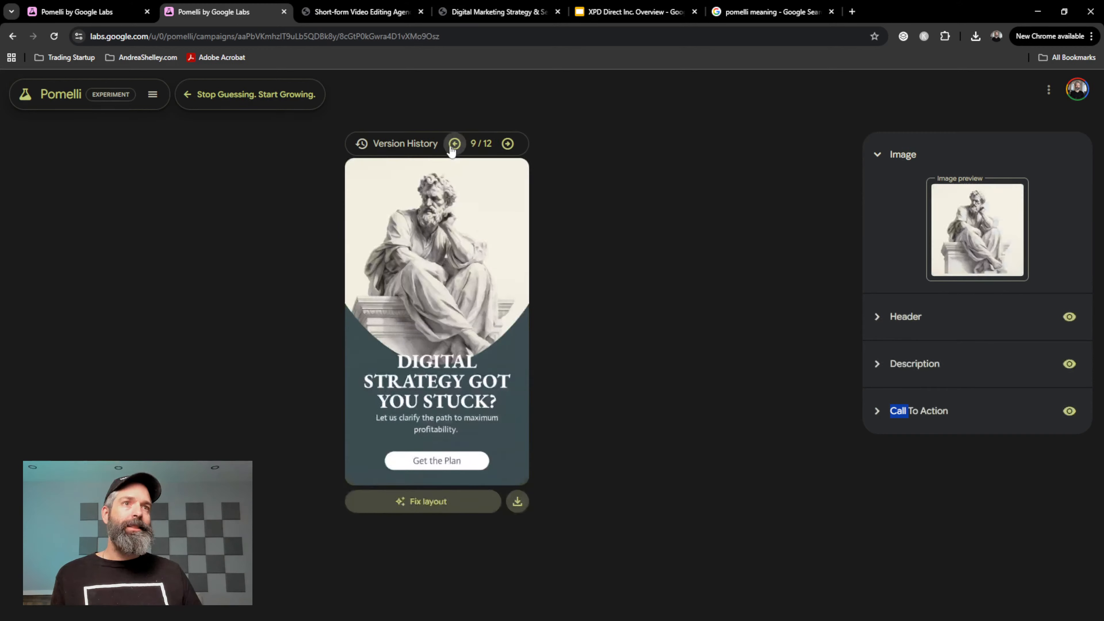
click(429, 501)
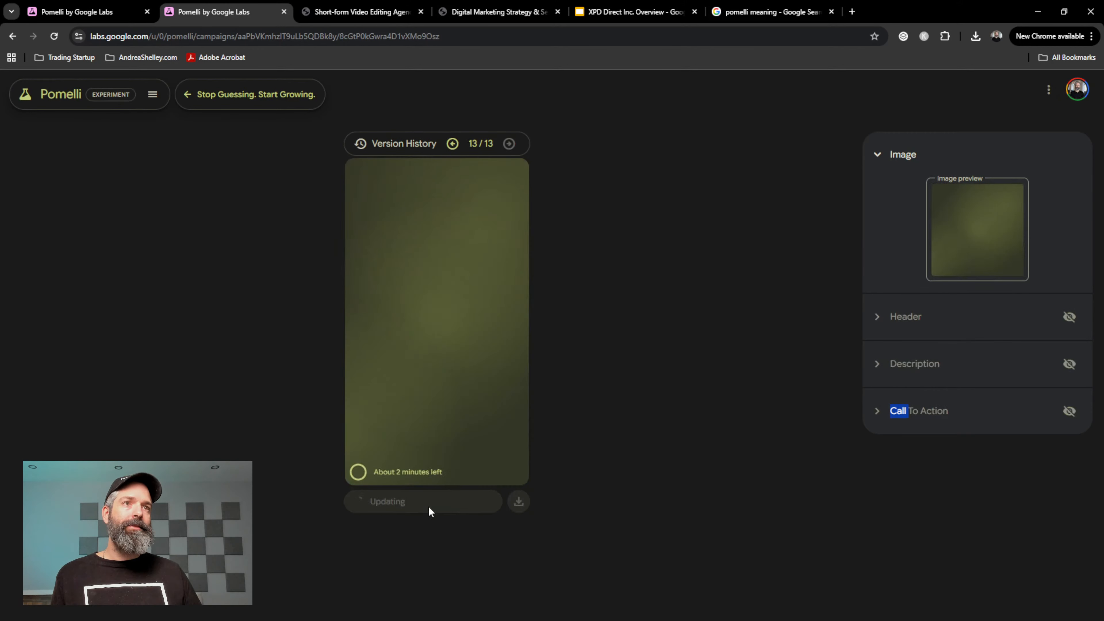
Compare the regenerated layouts in versions 10 and 11 with version 9 in the version history
click(452, 143)
click(452, 143)
click(452, 143)
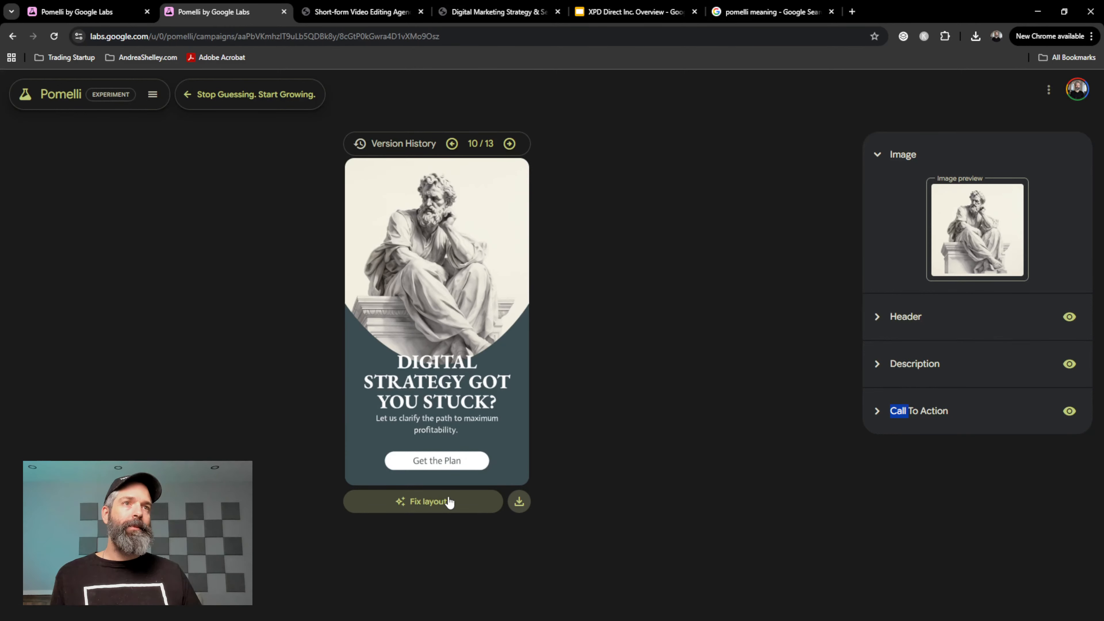
click(508, 145)
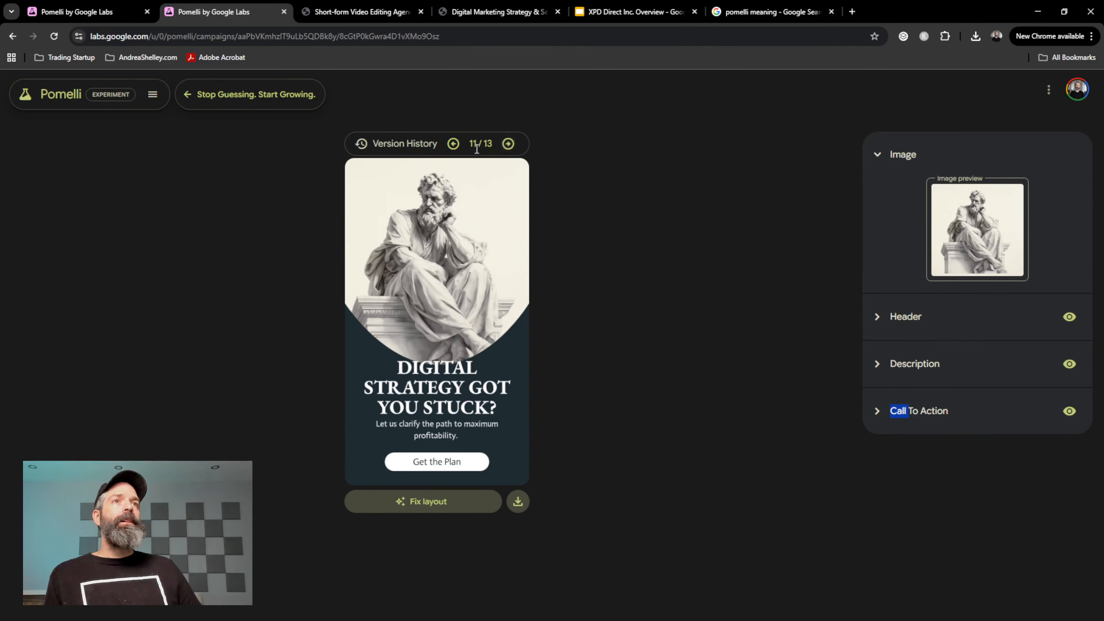
click(453, 144)
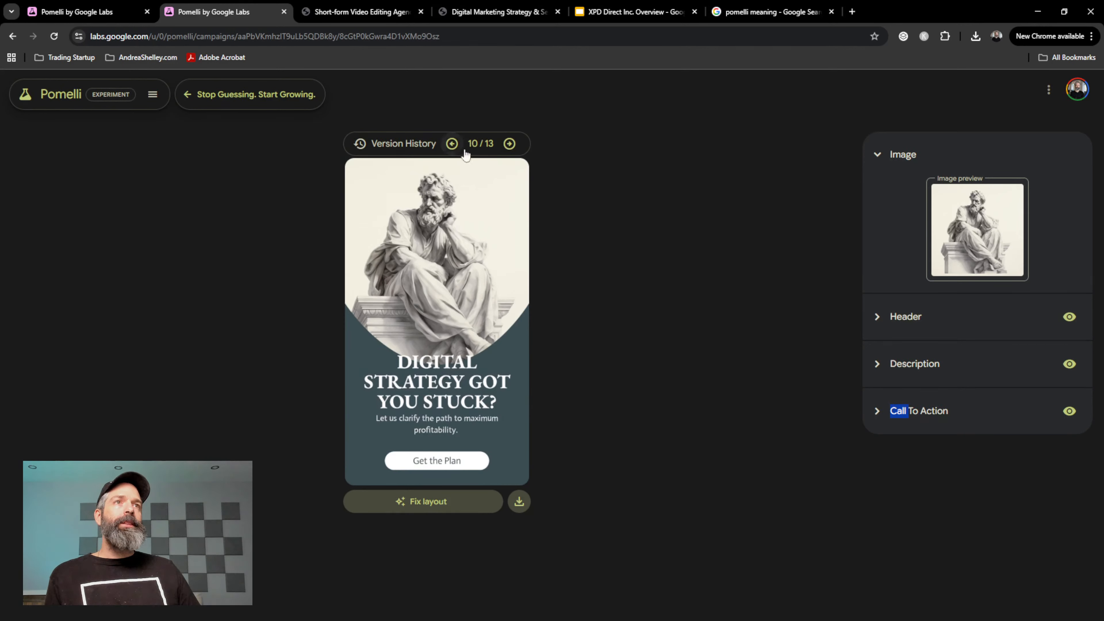
click(454, 145)
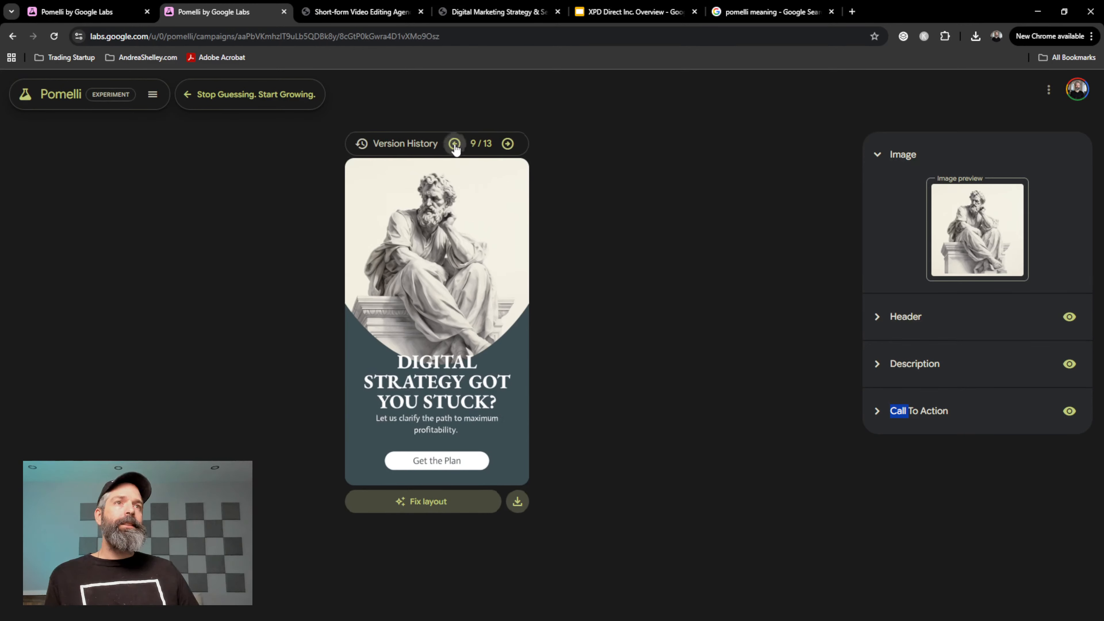
Compare the regenerated layouts in versions 8 through 13 in the version history, ending on version 11
click(455, 144)
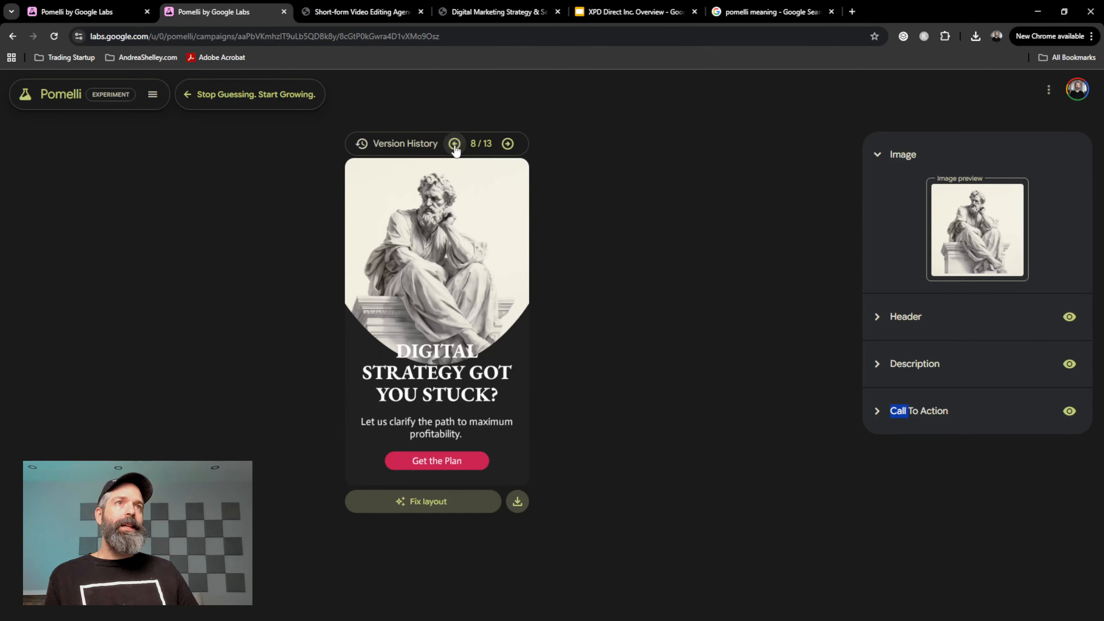
click(509, 145)
click(509, 146)
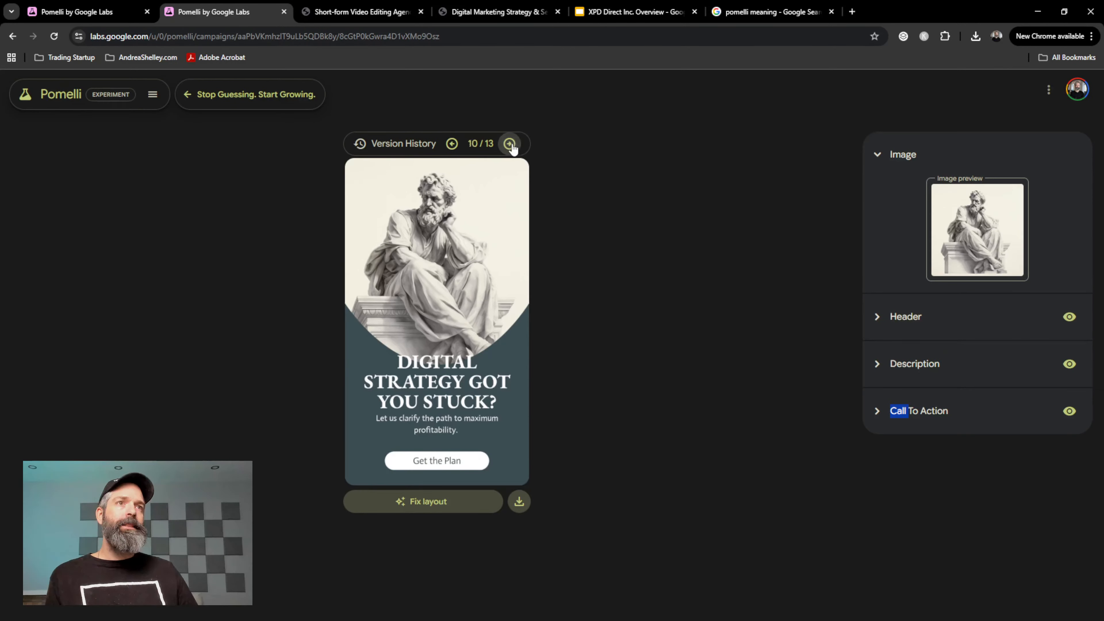
click(509, 145)
click(511, 147)
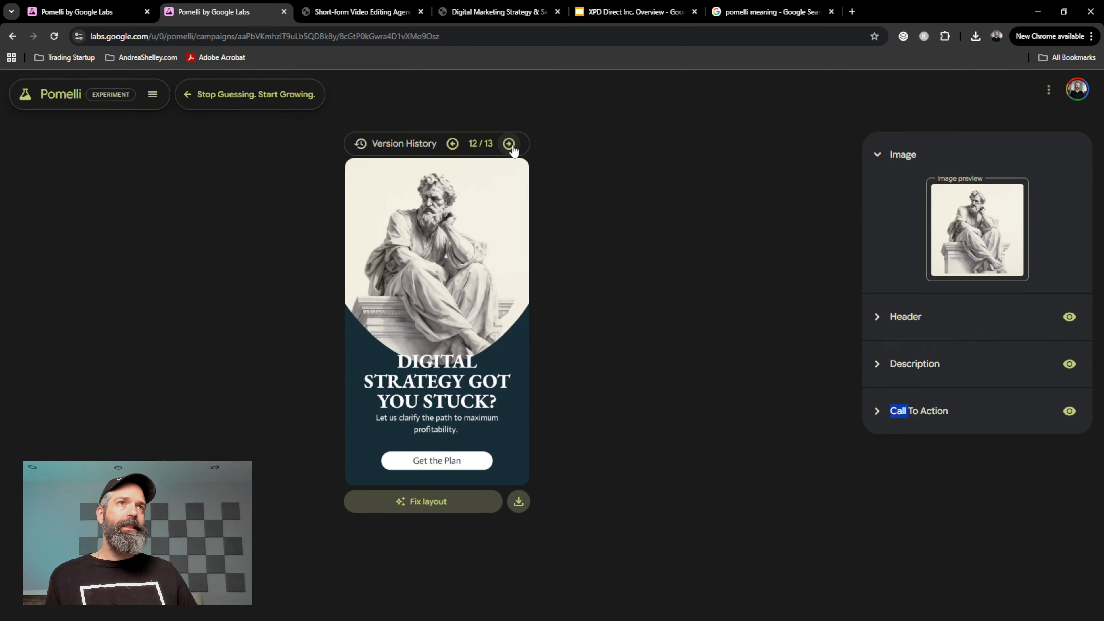
click(511, 146)
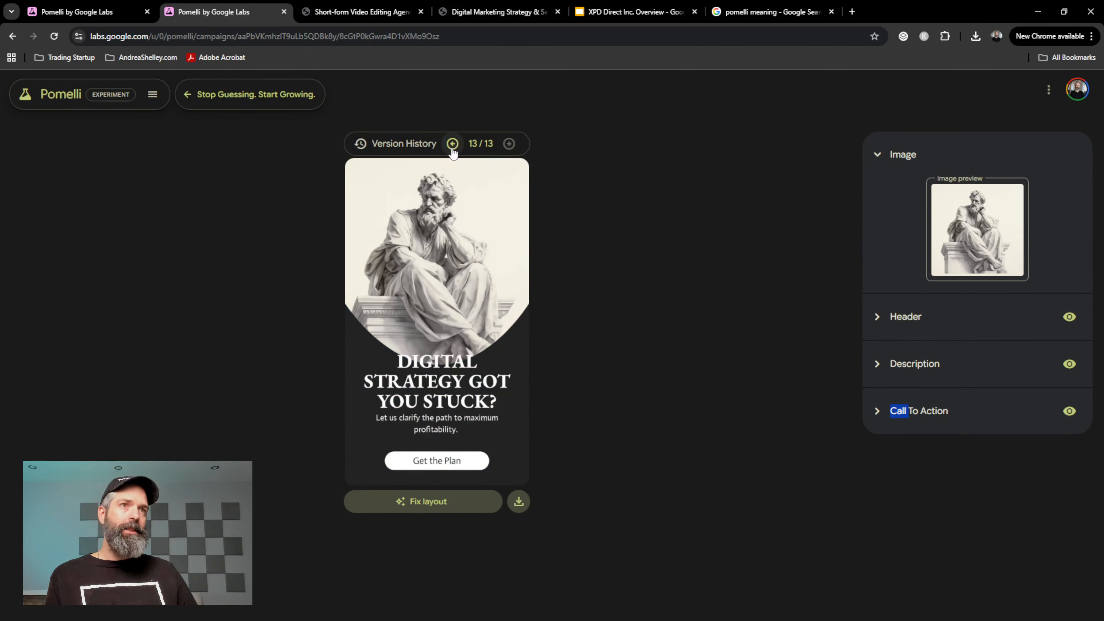
click(452, 148)
click(451, 148)
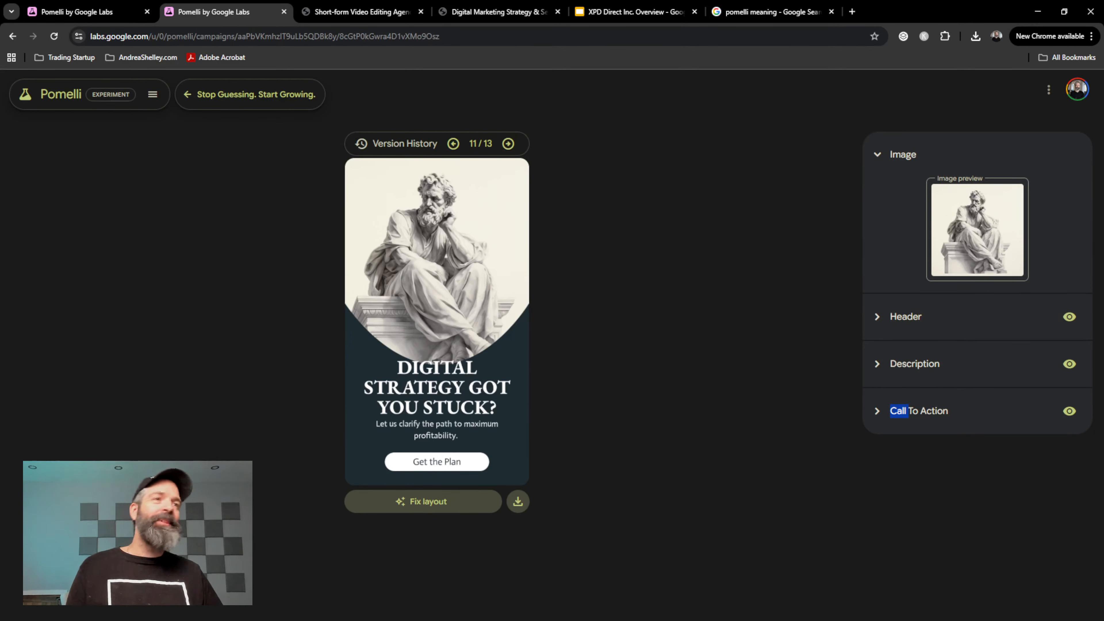
key(alt+Tab)
key(Escape)
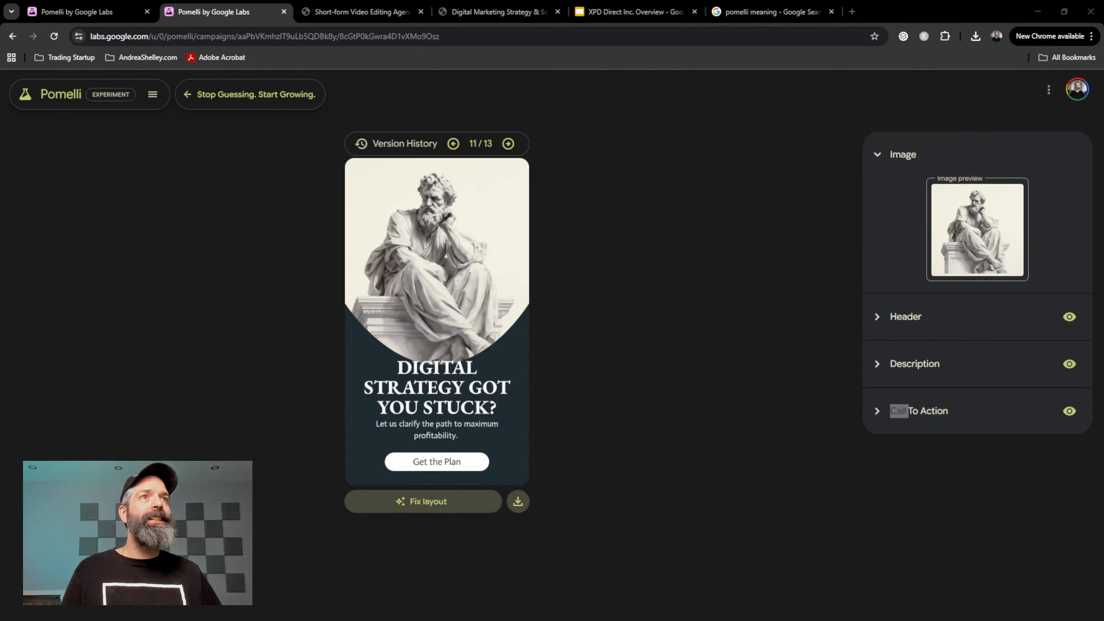
key(alt+Tab)
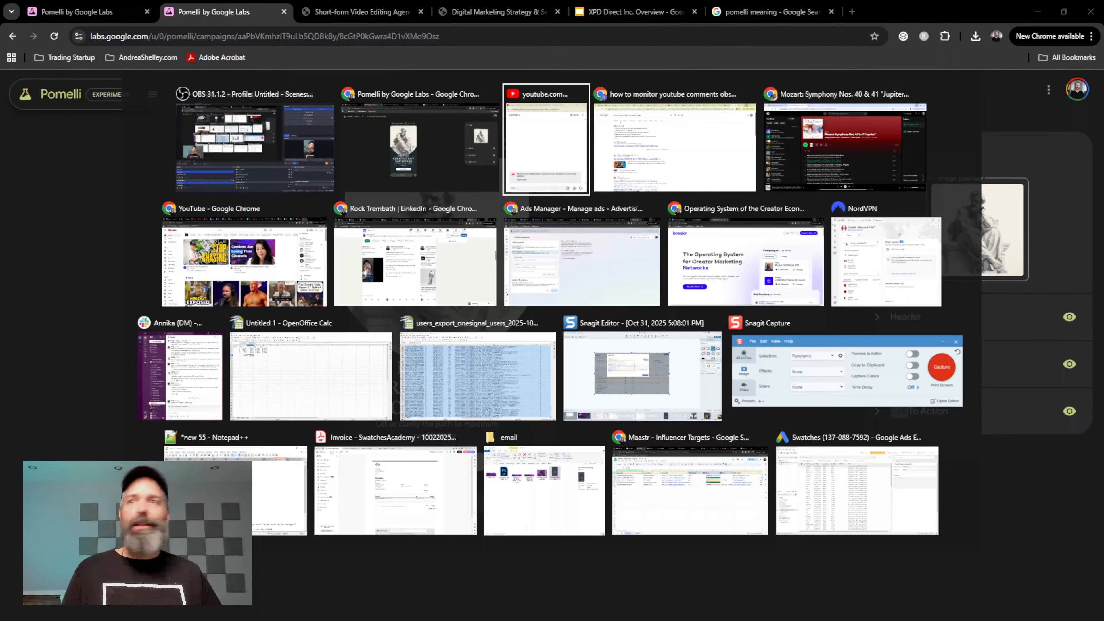
key(Escape)
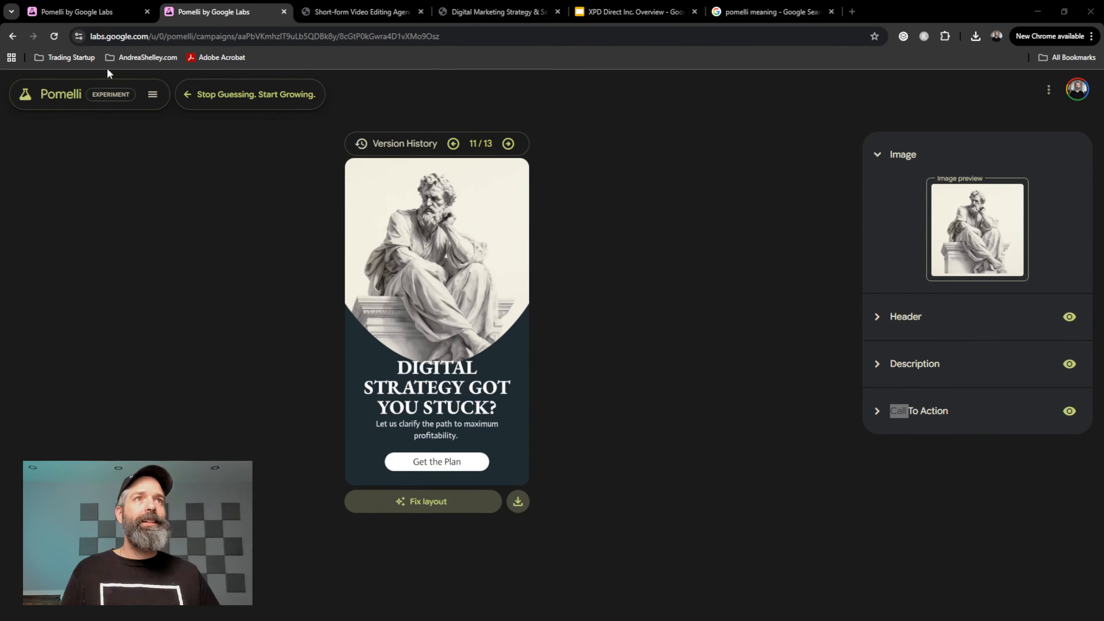
Return to the "Stop Guessing. Start Growing." campaign overview and review its title and description
click(261, 98)
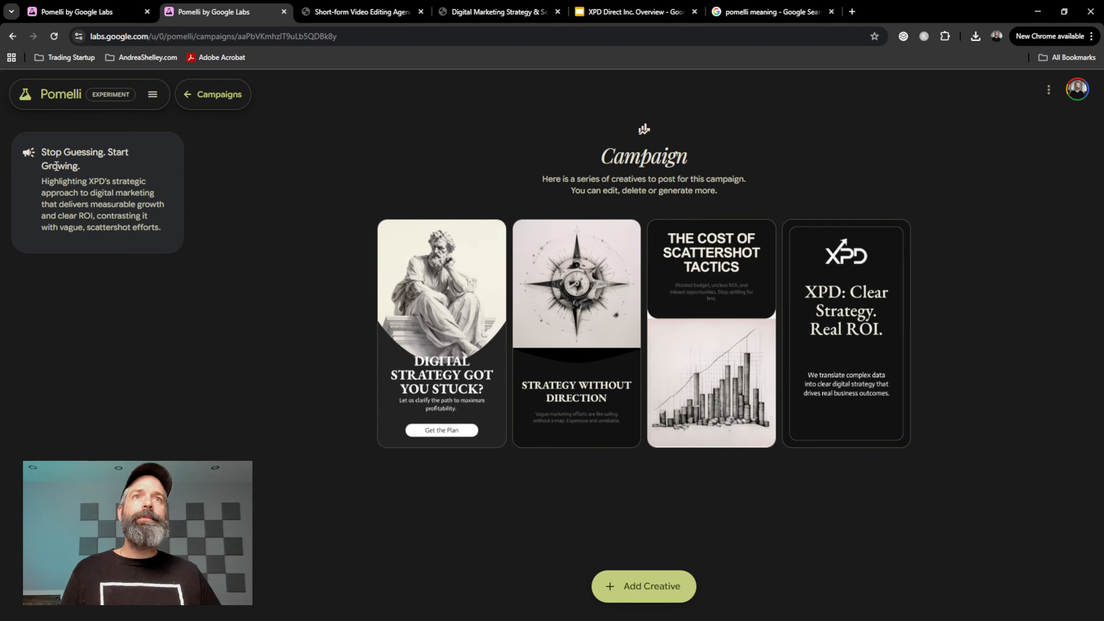
drag(41, 152, 86, 210)
click(88, 211)
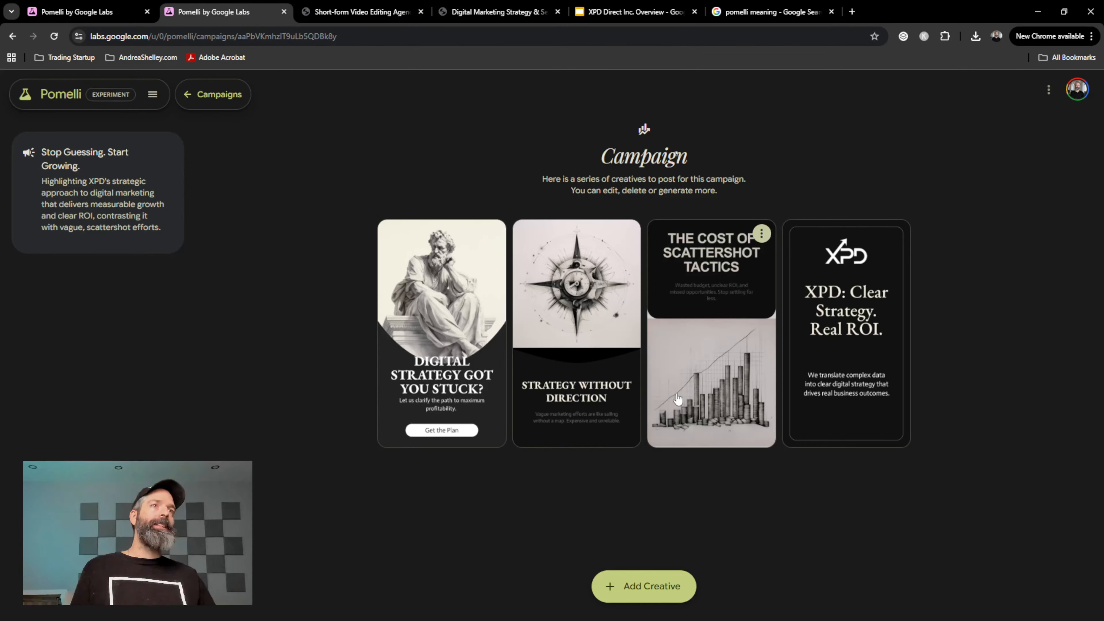
Open the "The Cost of Scattershot Tactics" creative and change its header to "Stop Spending Money on Bad Ads"
click(708, 311)
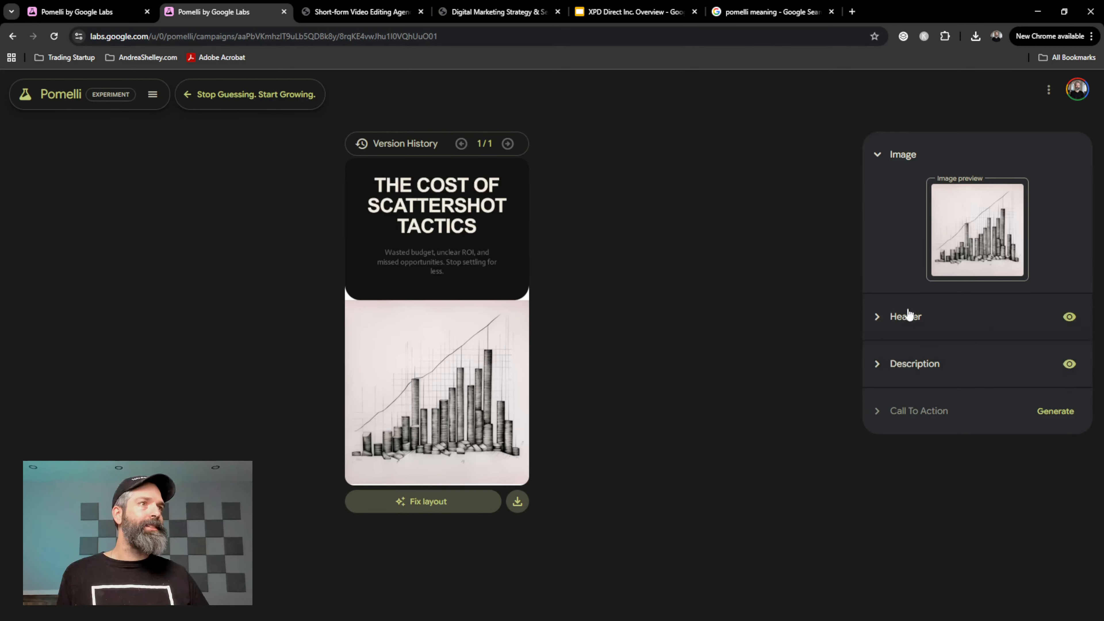
click(873, 320)
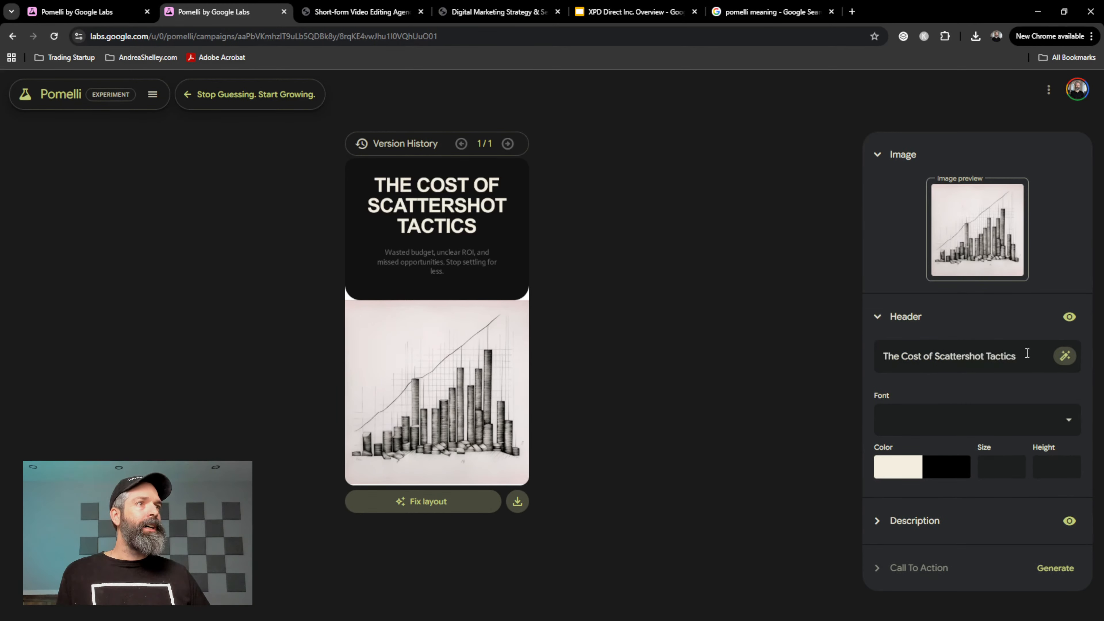
drag(1029, 353, 817, 369)
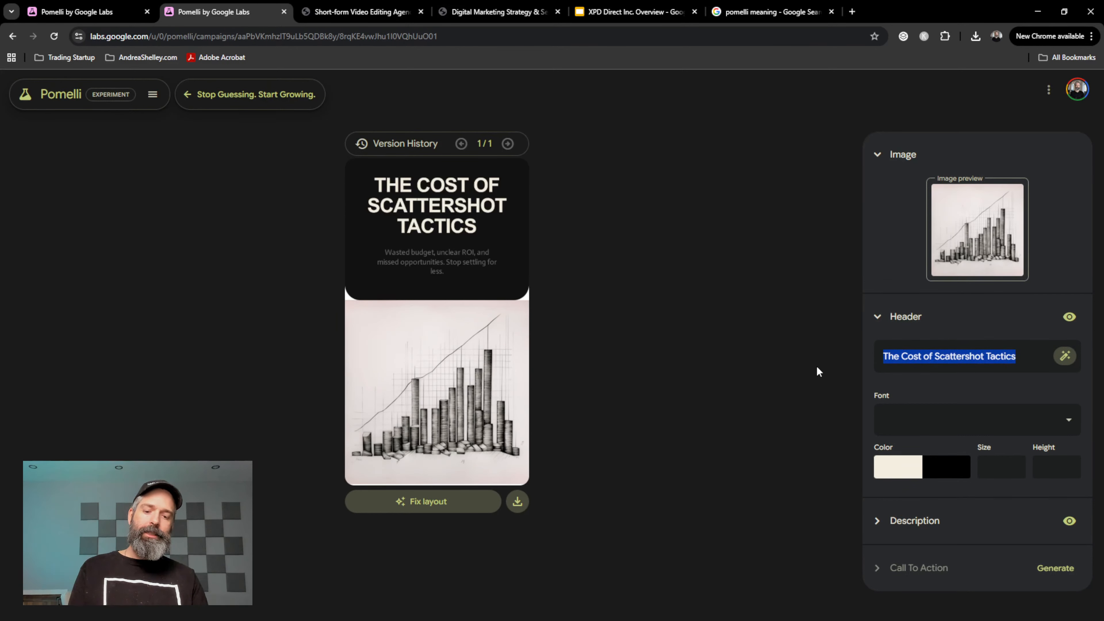
text(Stop Spend)
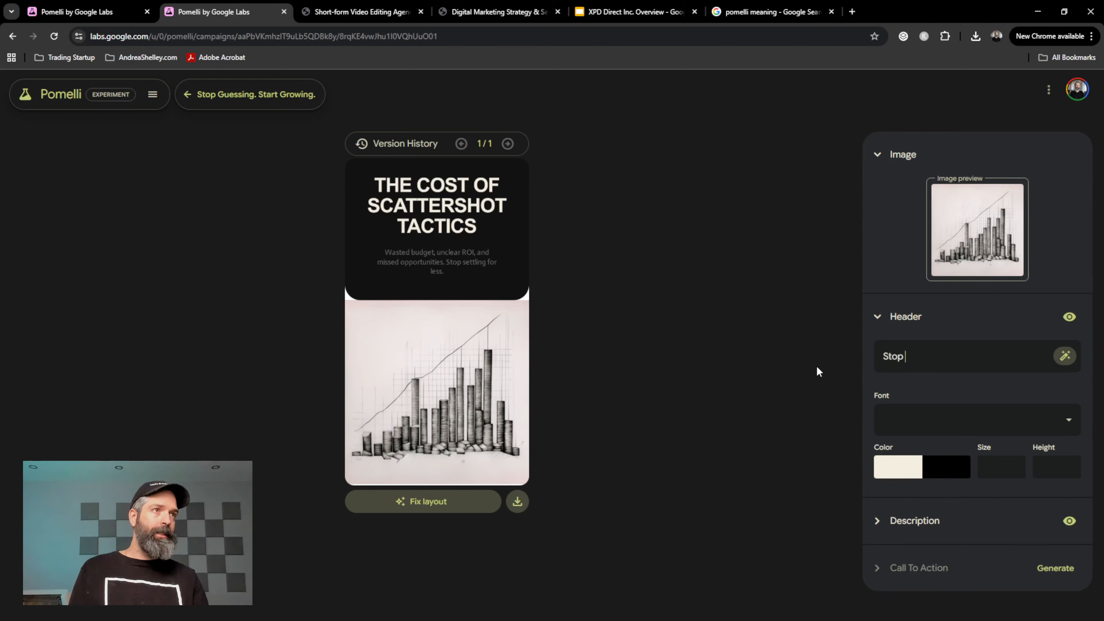
text(ing)
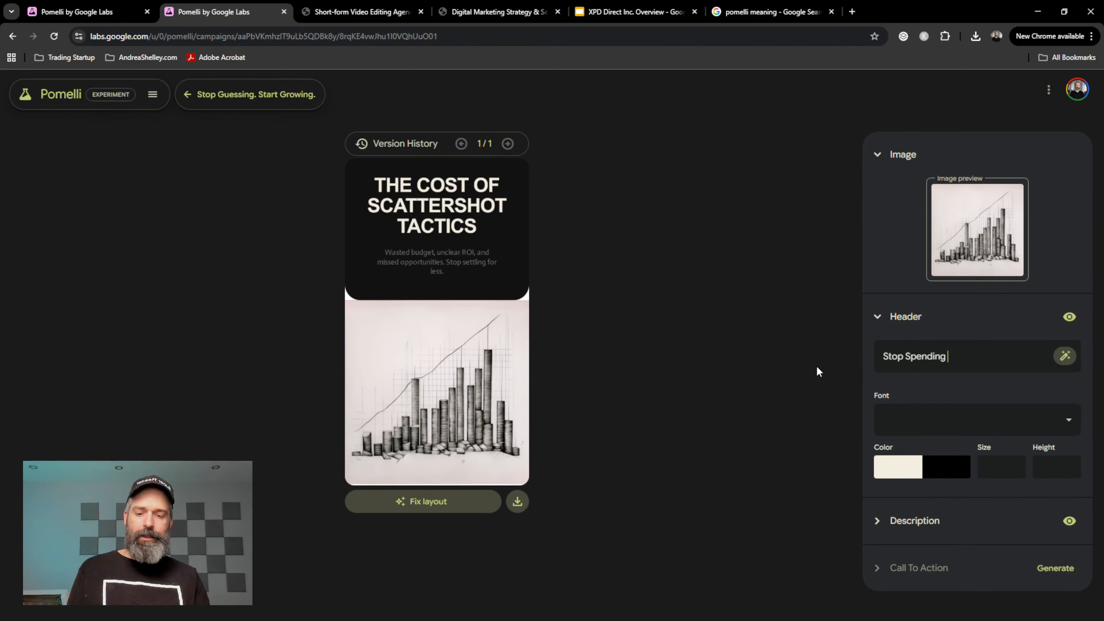
text( Money)
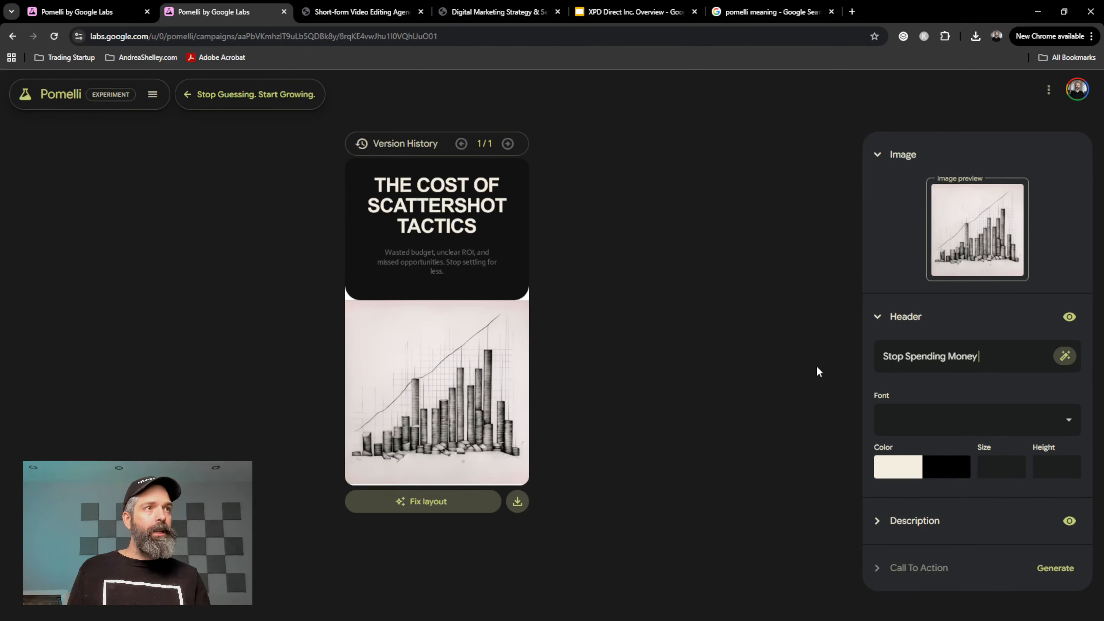
text( on B)
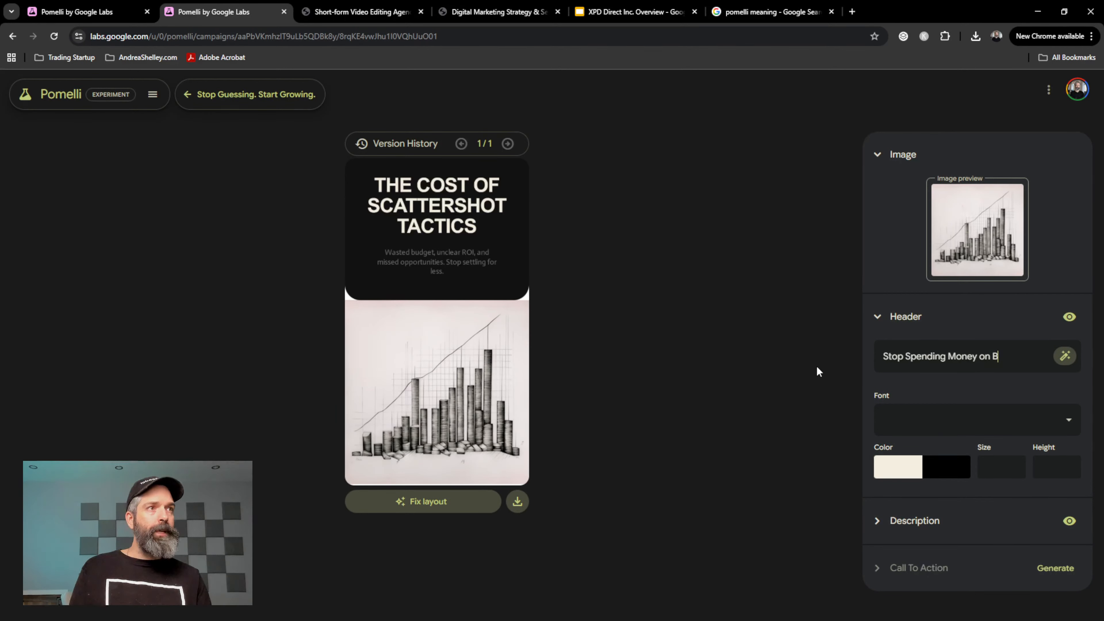
text(ad Ads)
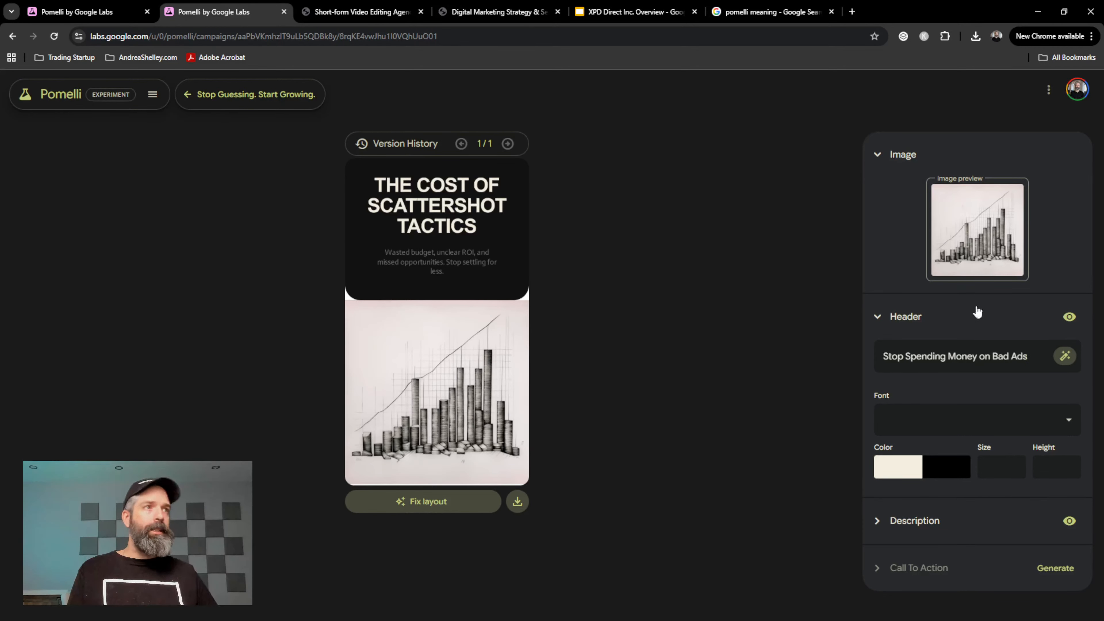
Replace the creative's description with "We'll take care of it. Guaranteed."
click(885, 519)
click(944, 429)
key(ctrl+a)
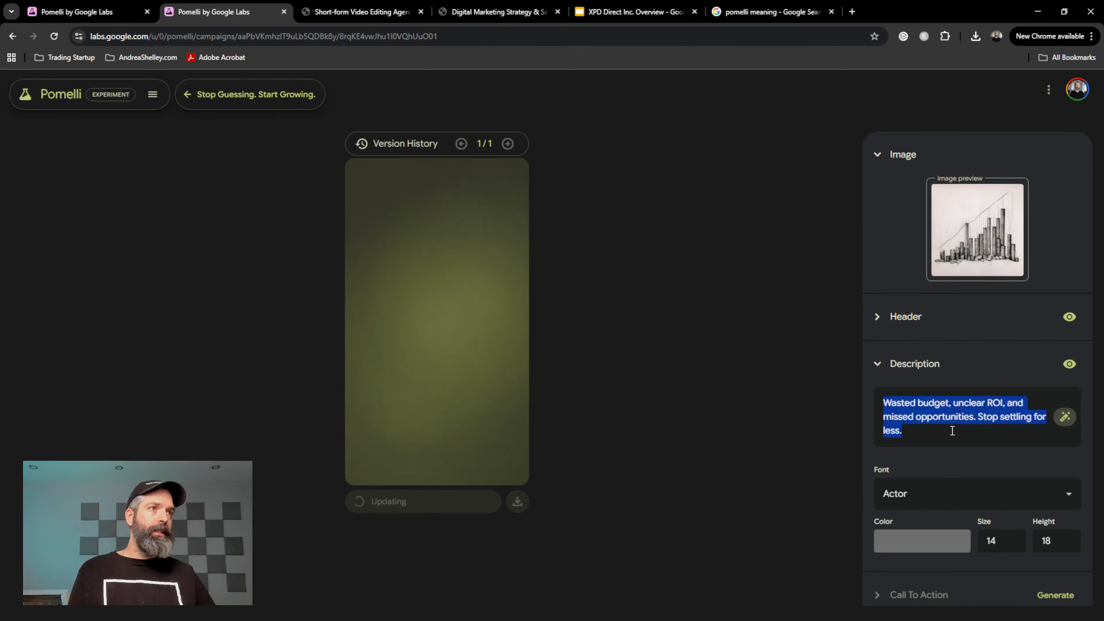
text(We'll)
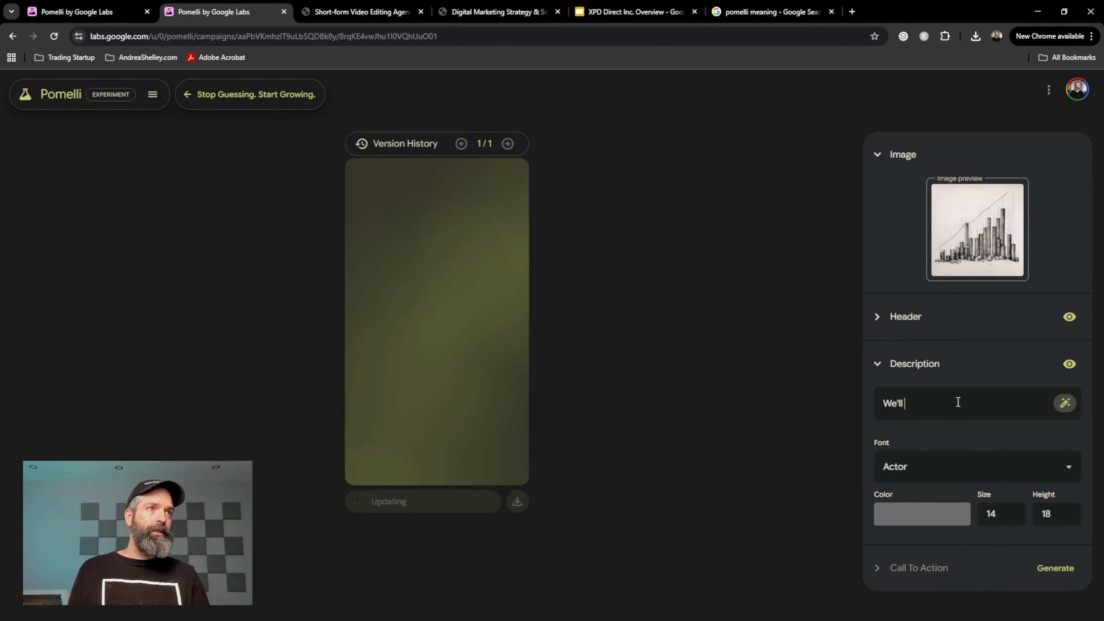
text( take care of it.)
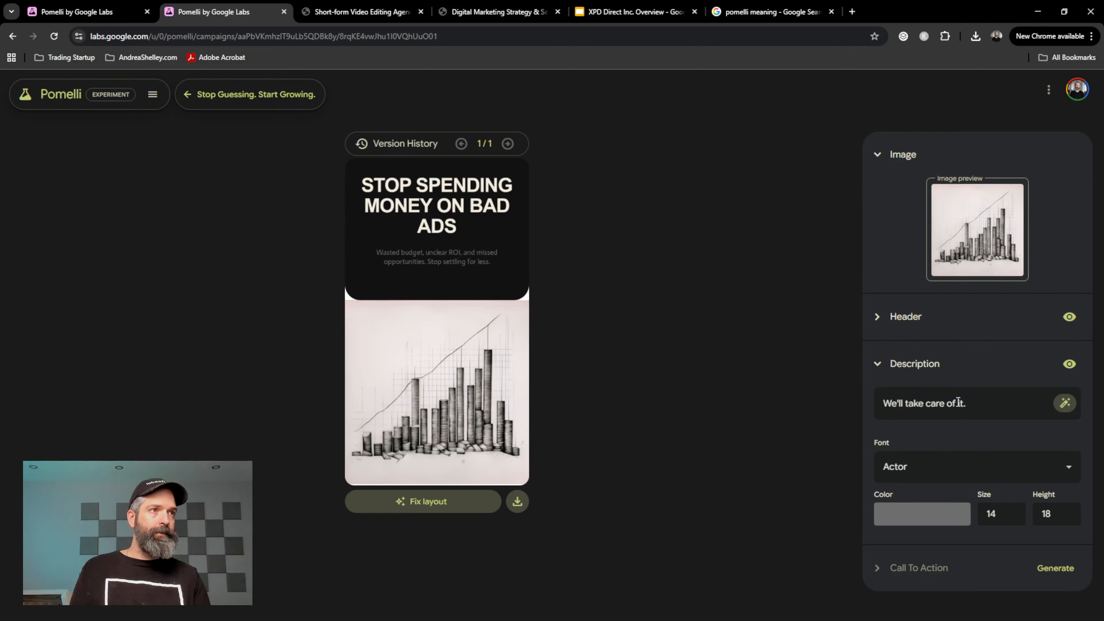
text(Guar)
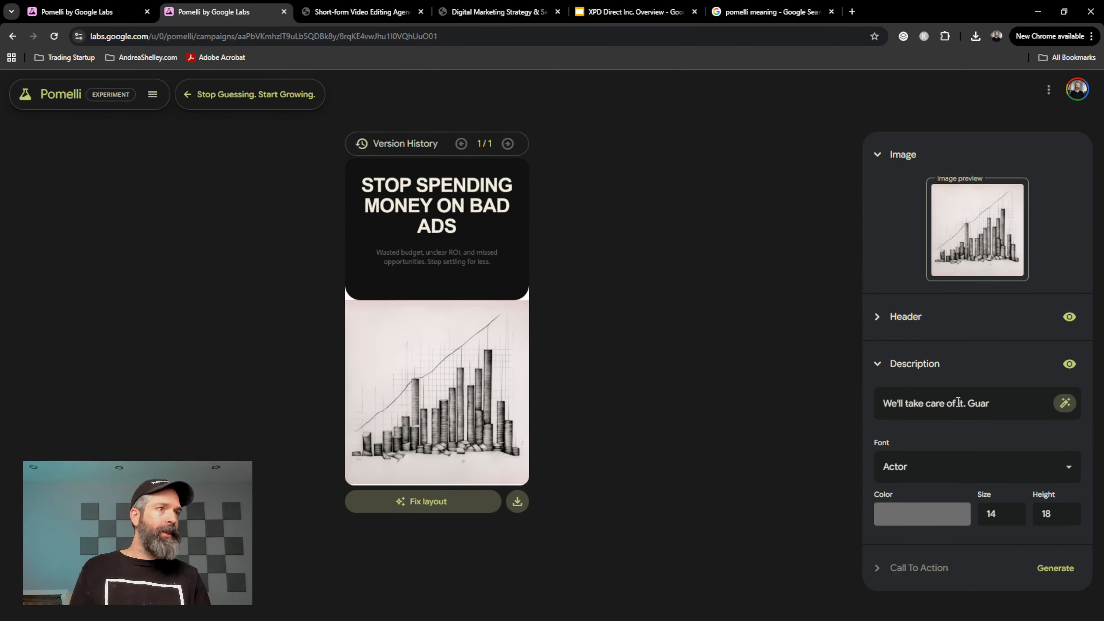
text(ante)
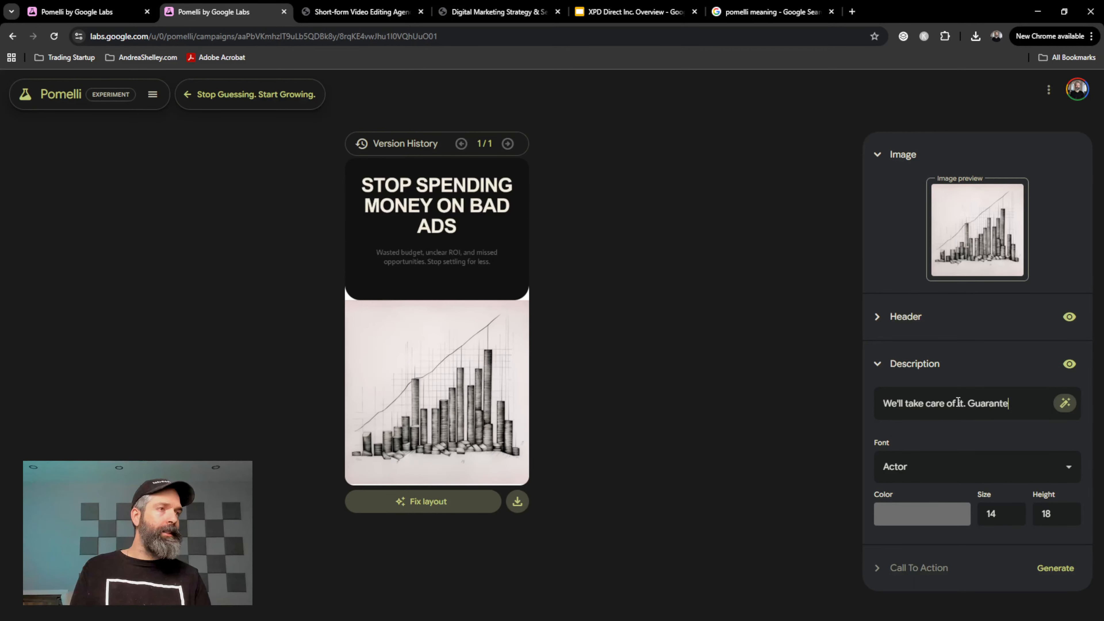
text(ed.)
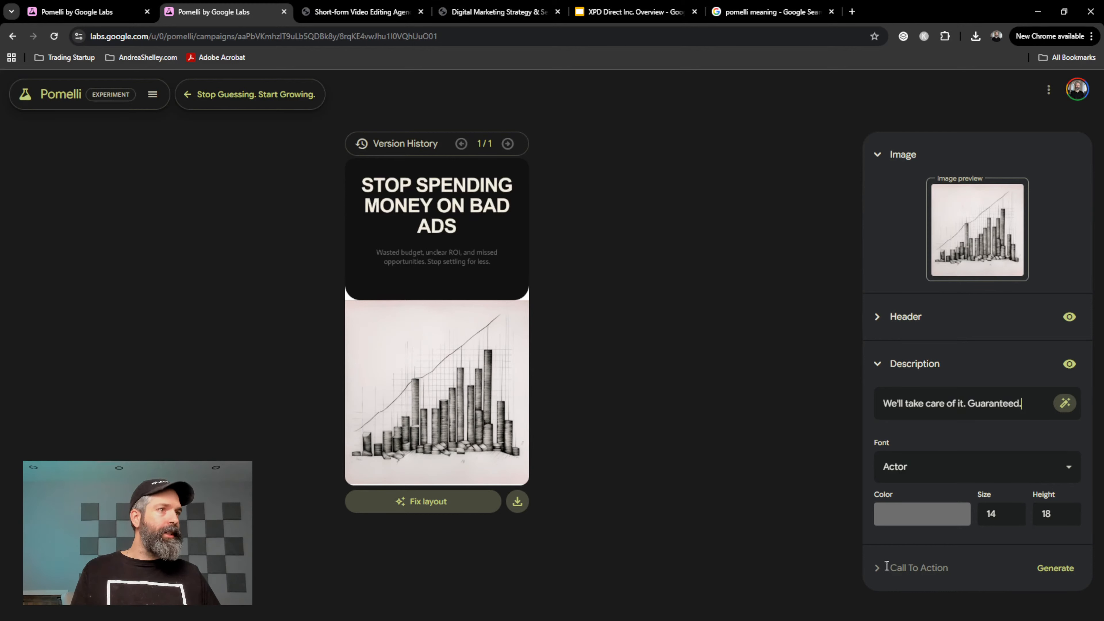
Generate a call to action for the creative, and generate another one from version 1
click(1054, 567)
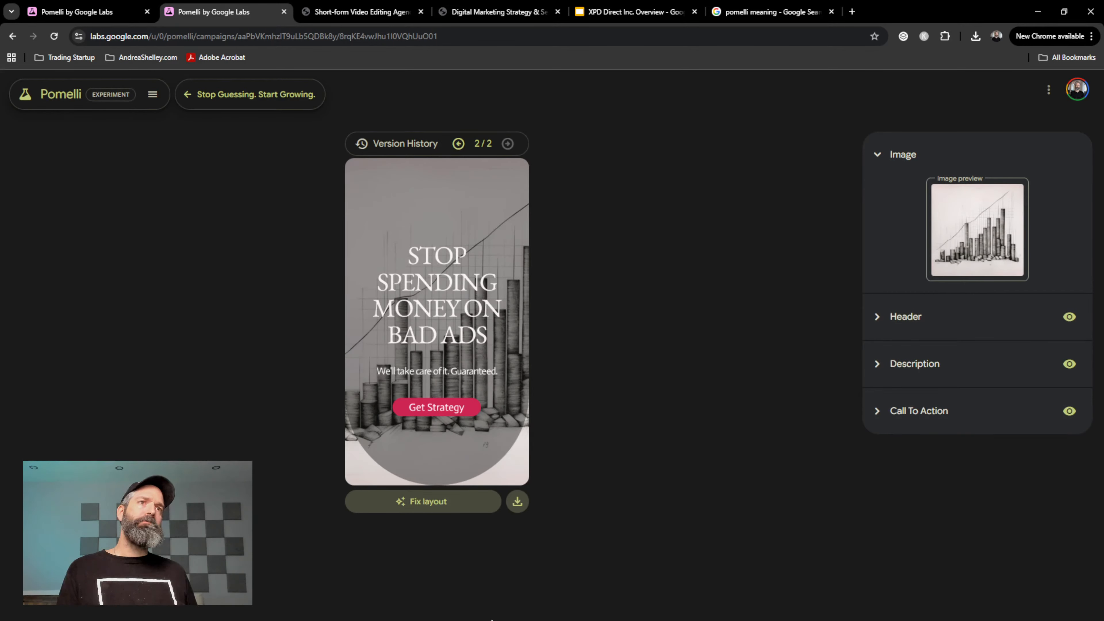
click(459, 145)
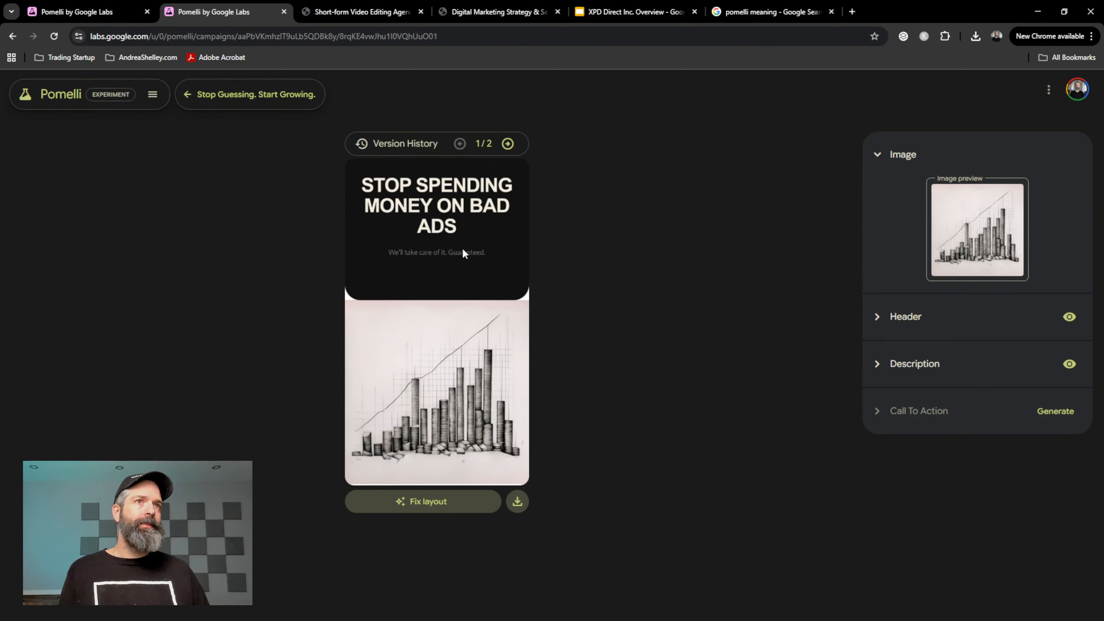
click(1045, 414)
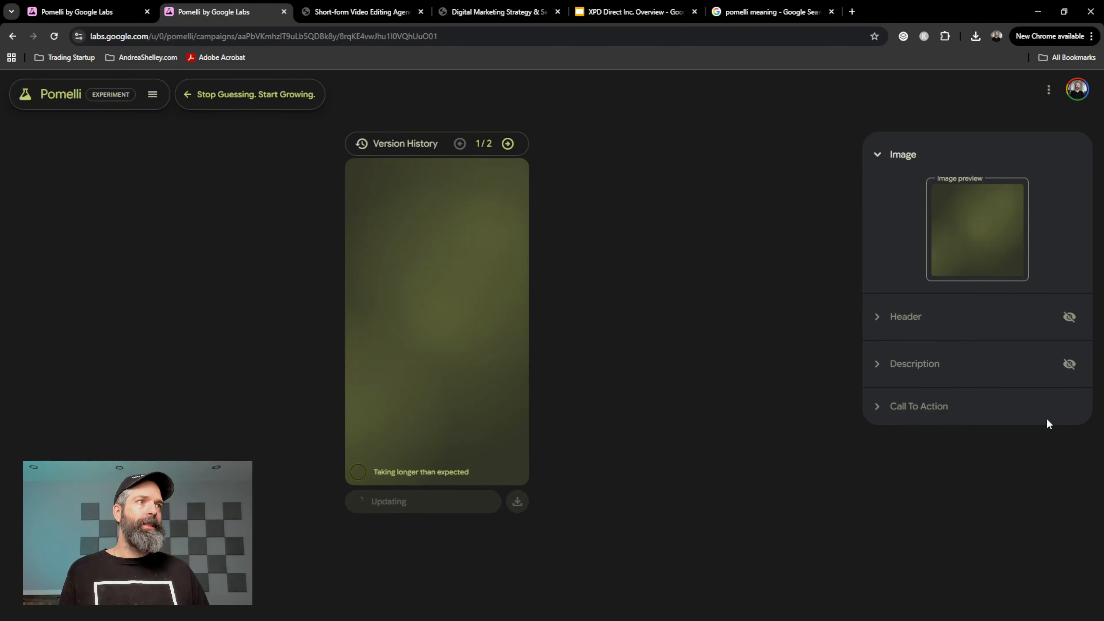
Compare versions 1 and 2 of the creative in the version history, ending on version 1
click(459, 144)
click(462, 146)
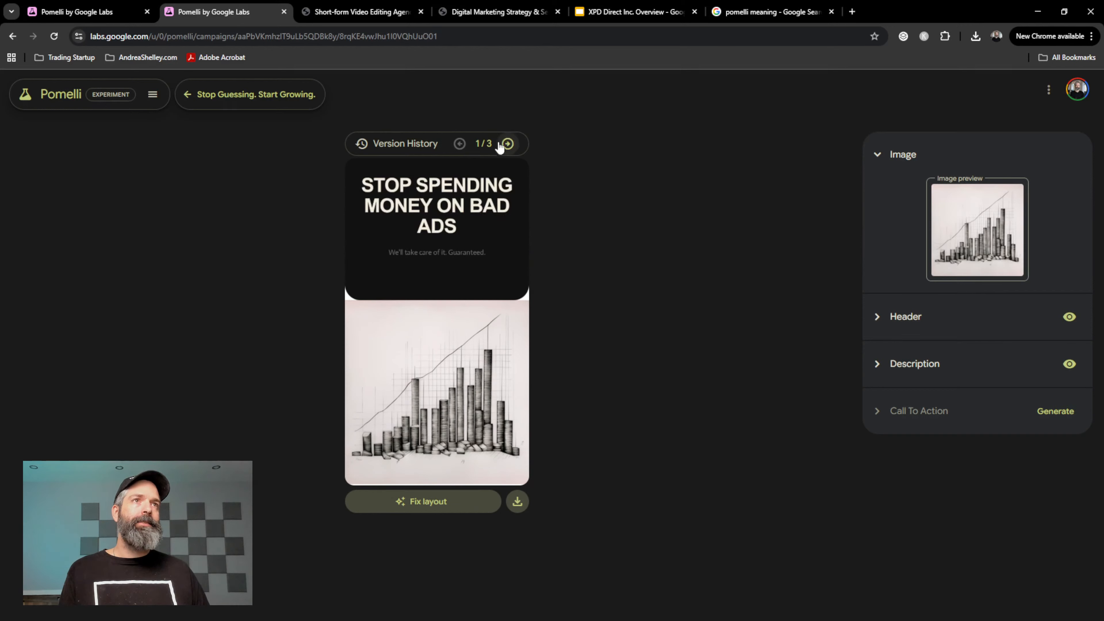
click(511, 145)
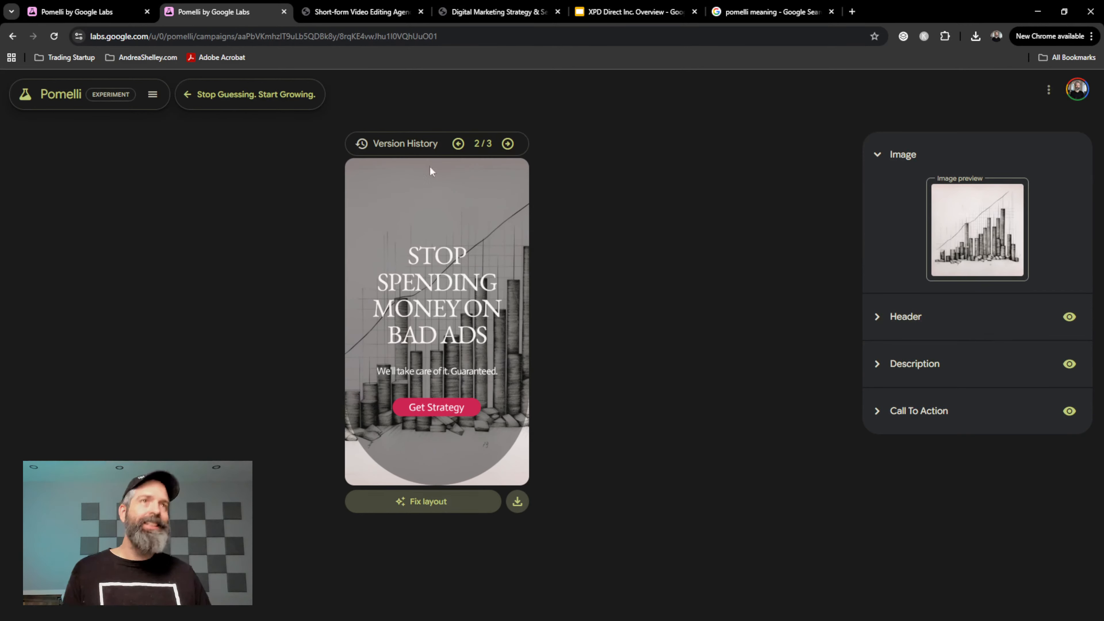
click(458, 143)
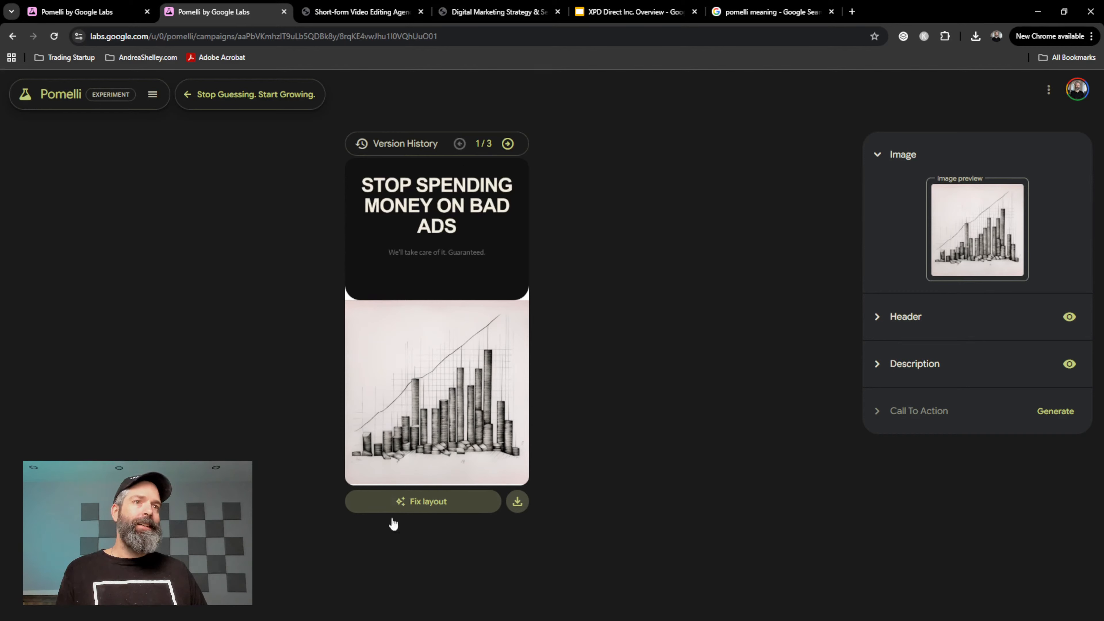
Run Fix layout twice on version 1 and once on an earlier version that has a call to action
click(439, 502)
click(459, 144)
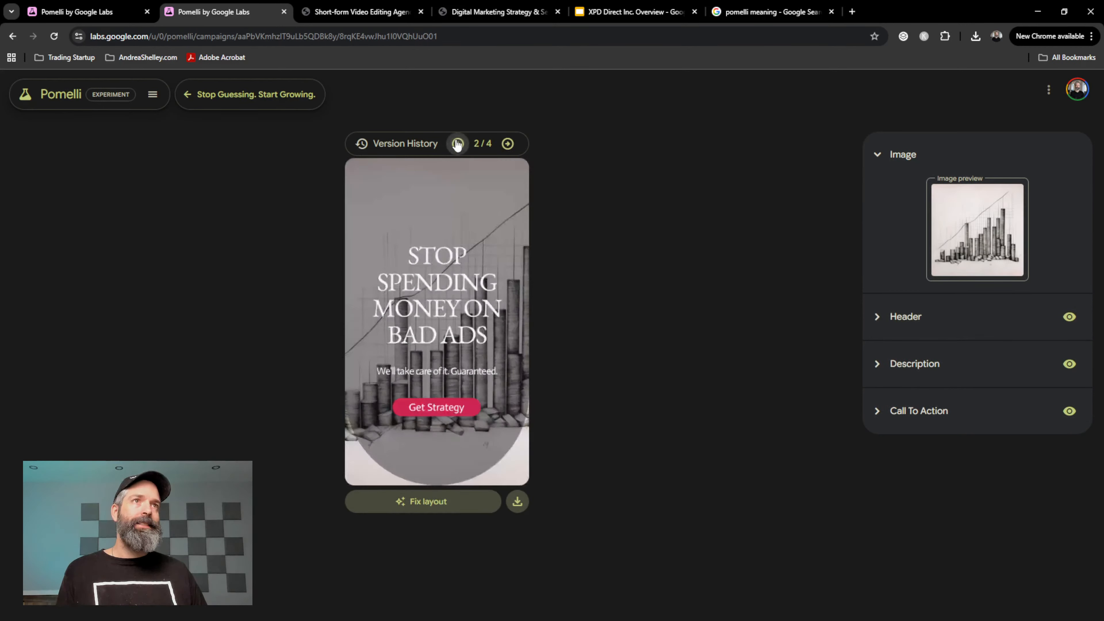
click(459, 143)
click(416, 504)
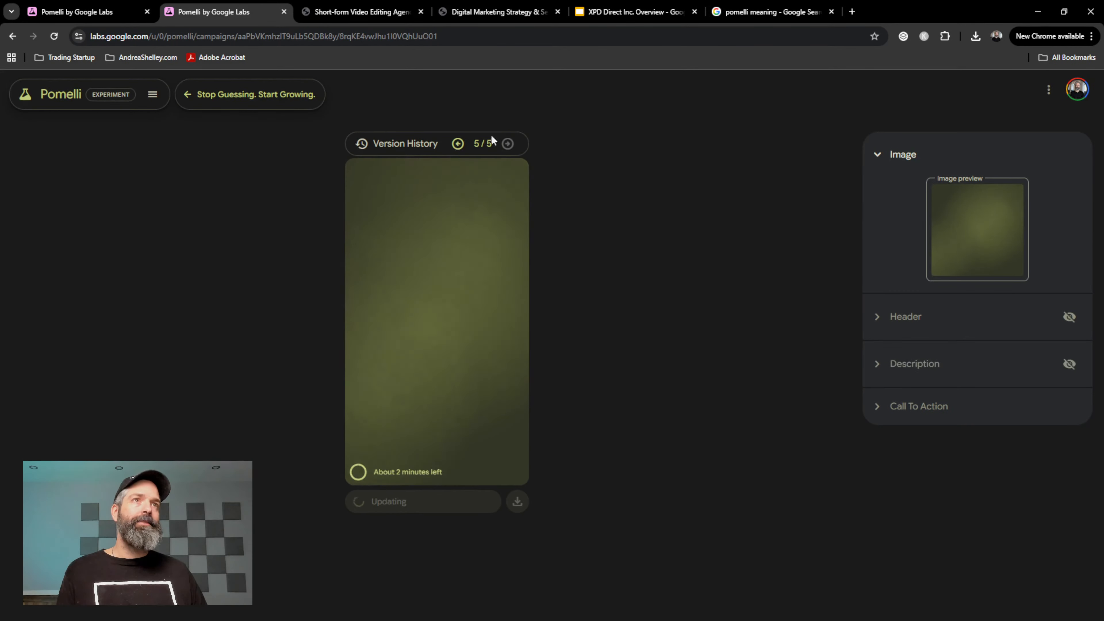
click(457, 143)
click(458, 143)
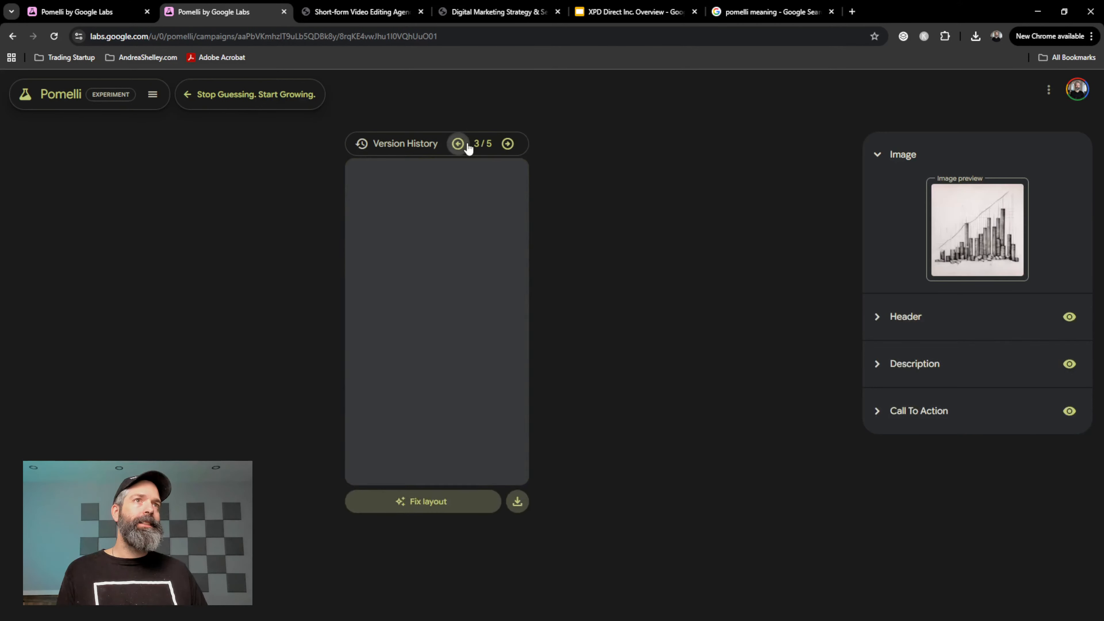
click(437, 502)
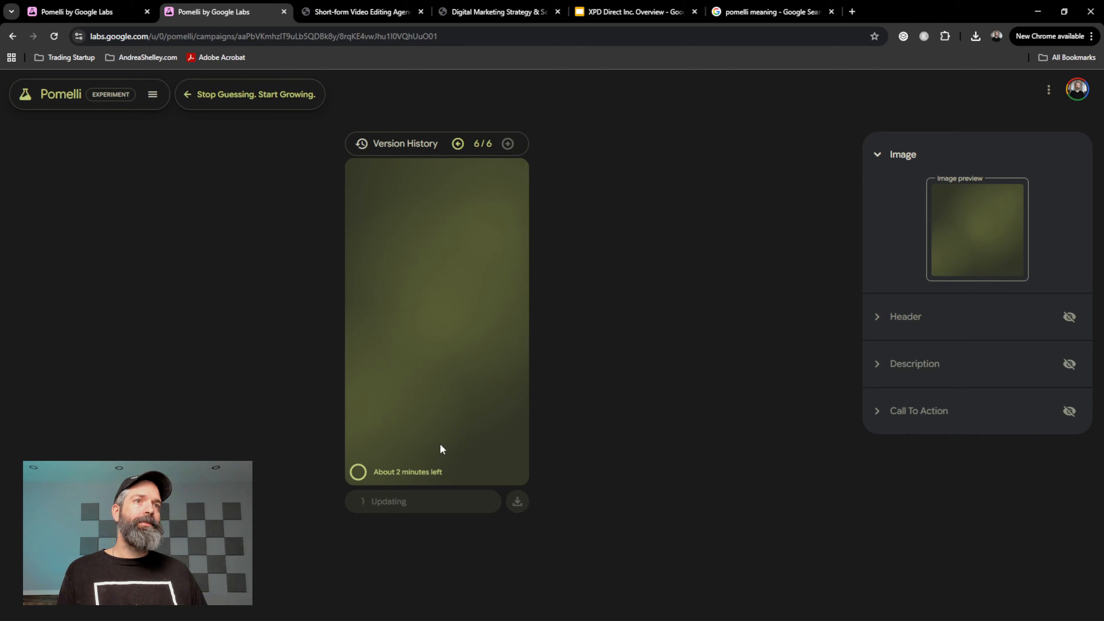
Go back through the version history to version 2 of the creative
click(458, 143)
click(458, 143)
click(458, 143)
click(457, 143)
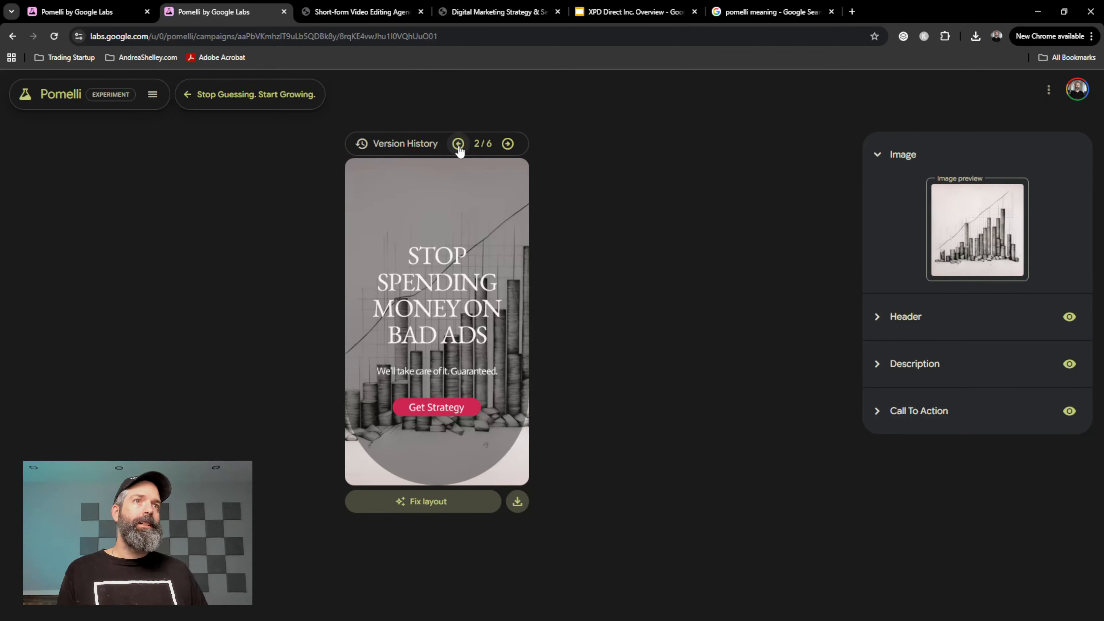
Generate another call to action from version 1 of the creative and return to version 1 in the version history
click(458, 144)
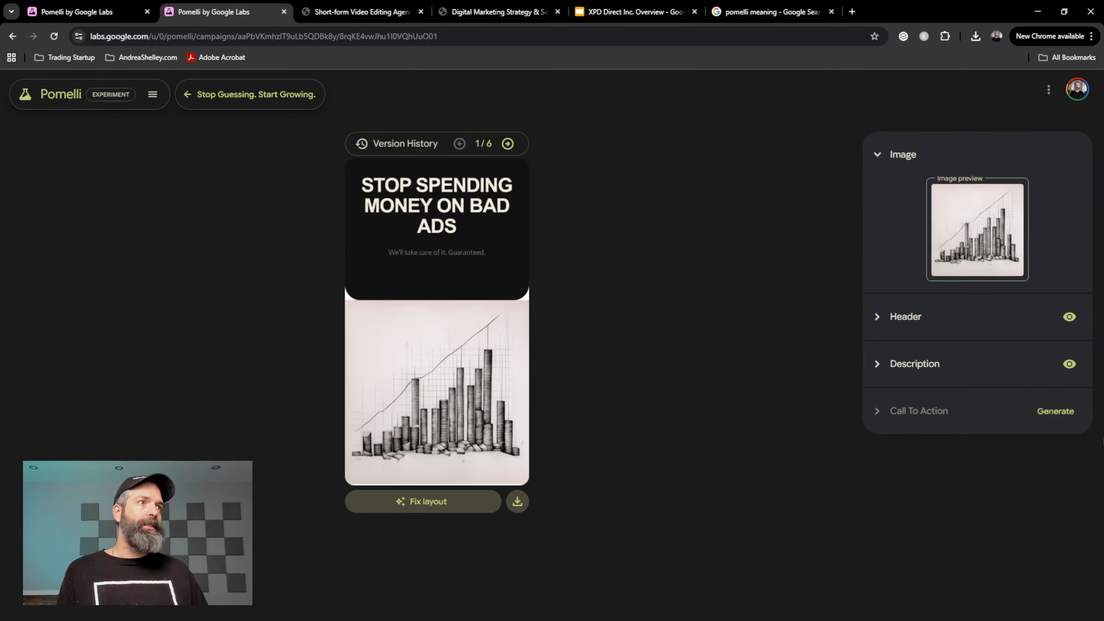
click(1043, 413)
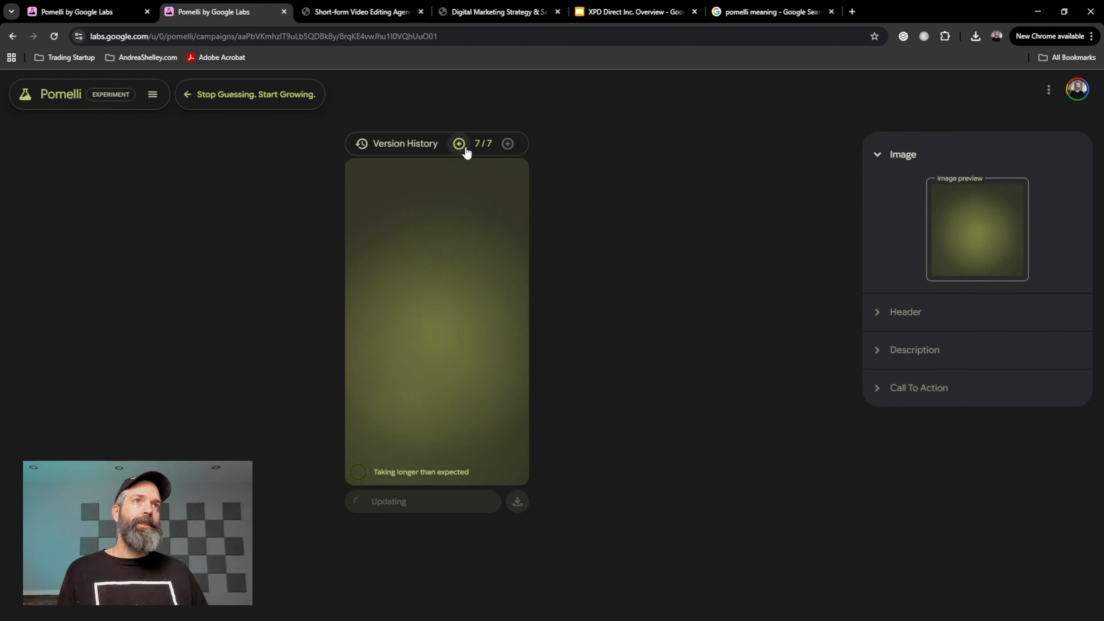
click(464, 147)
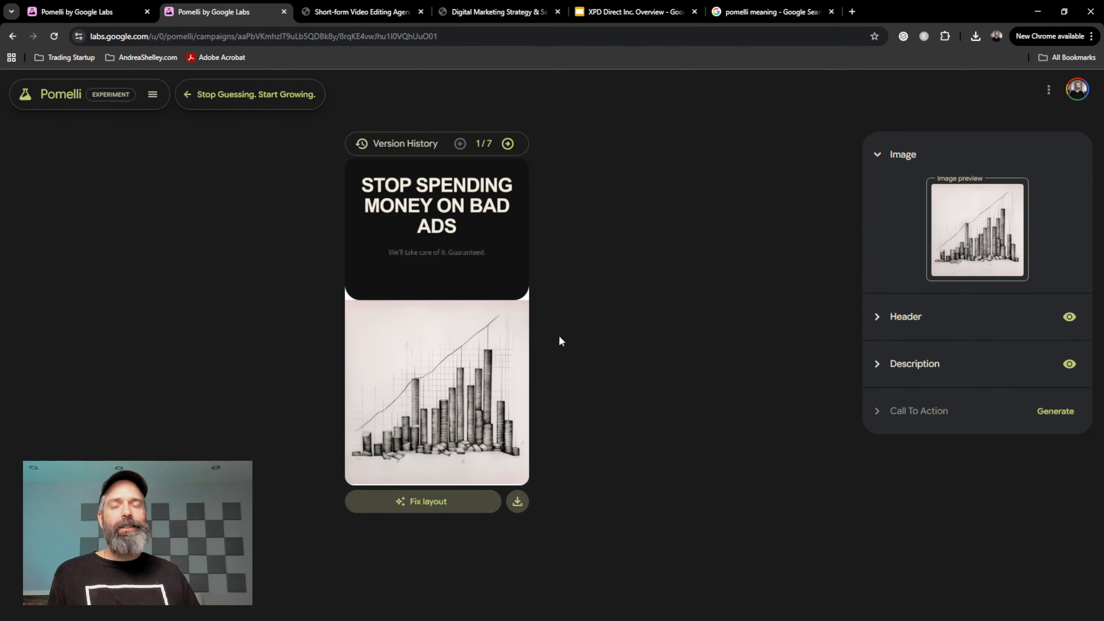
Change the call to action text on version 3 of the creative to "Get an Instant Consult"
click(508, 144)
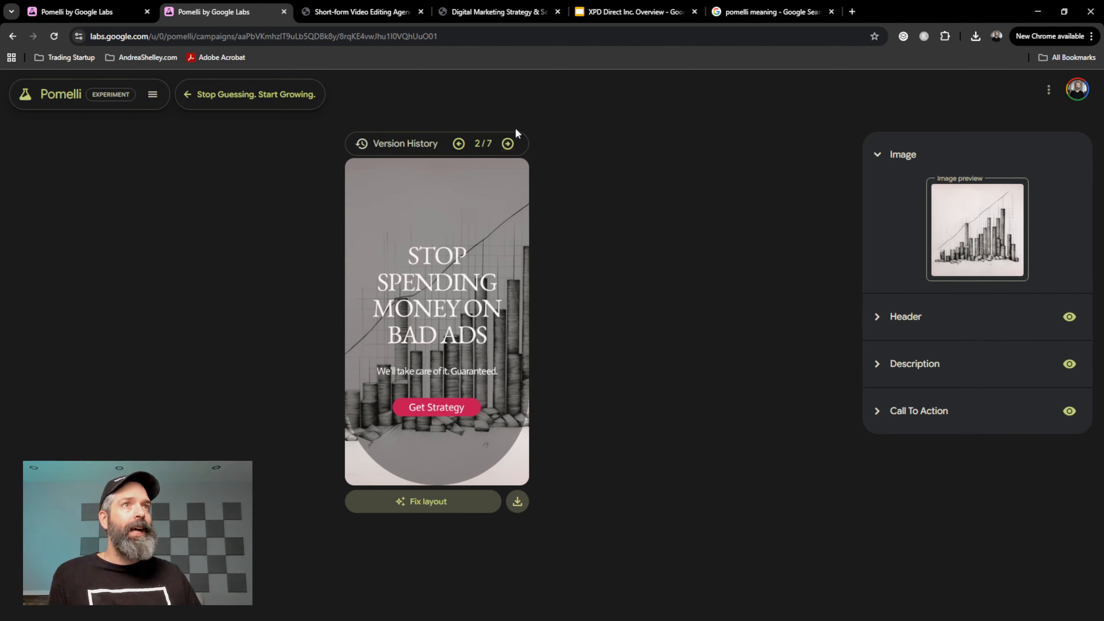
click(507, 144)
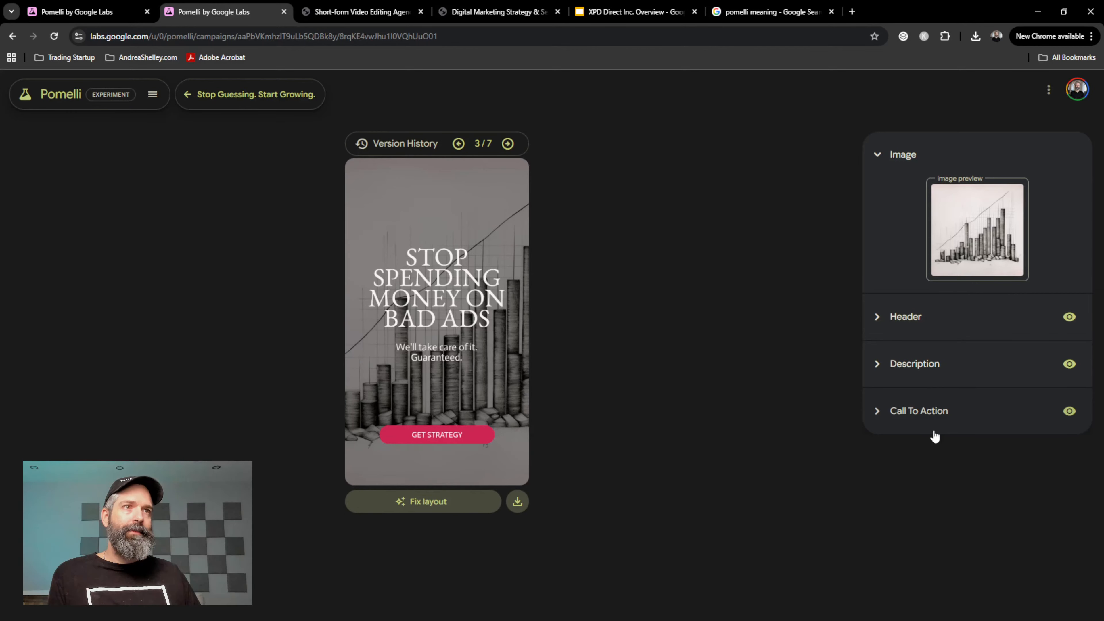
click(880, 414)
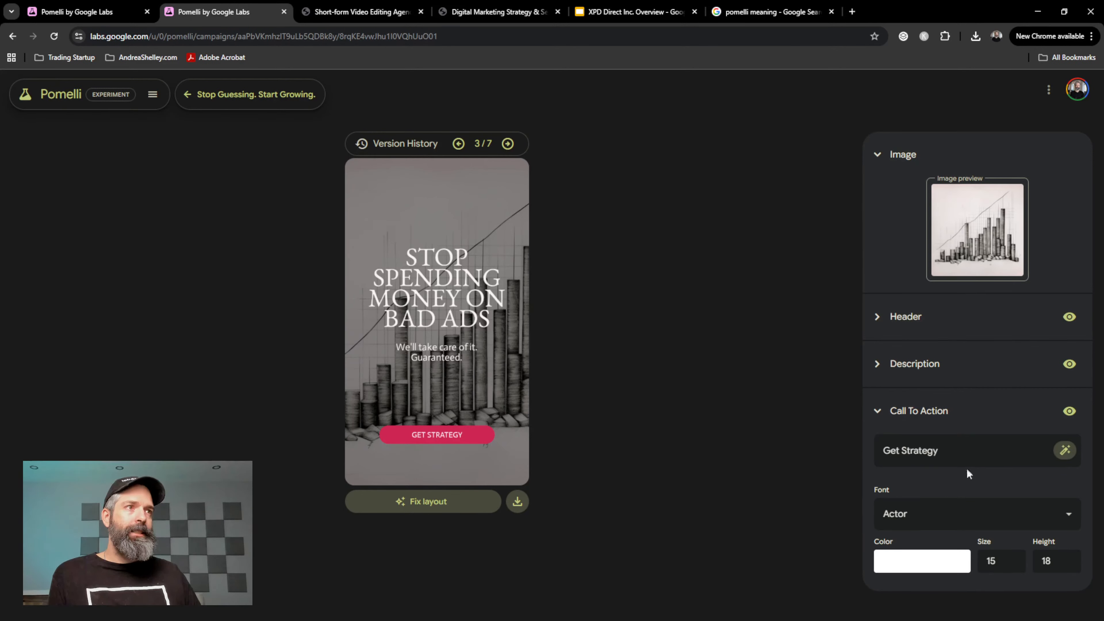
drag(943, 446, 768, 468)
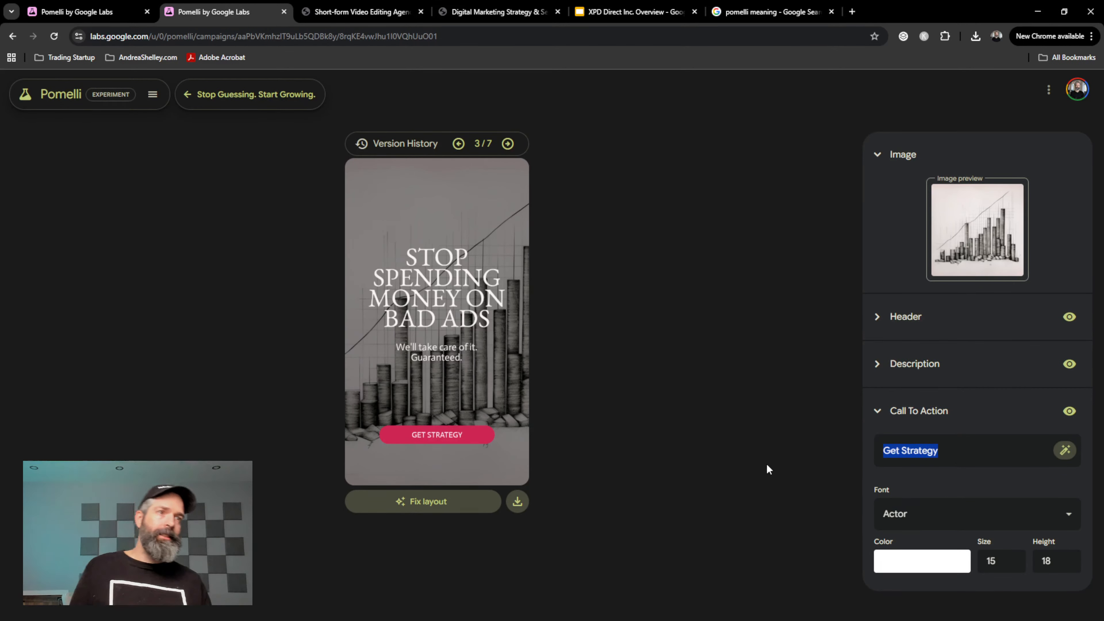
text(Free)
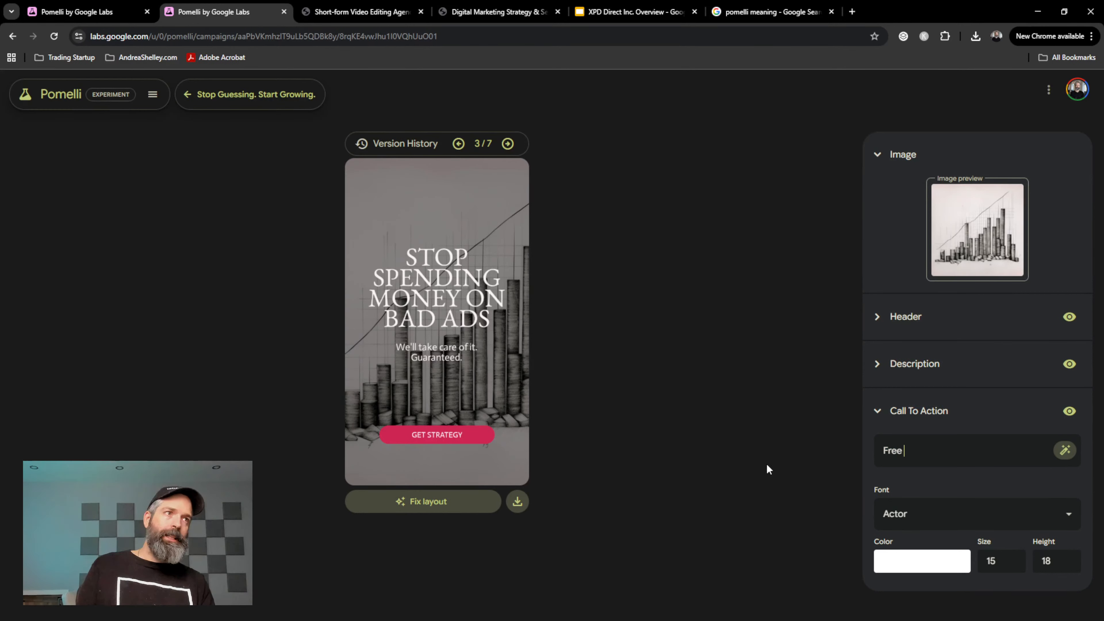
text( Consult)
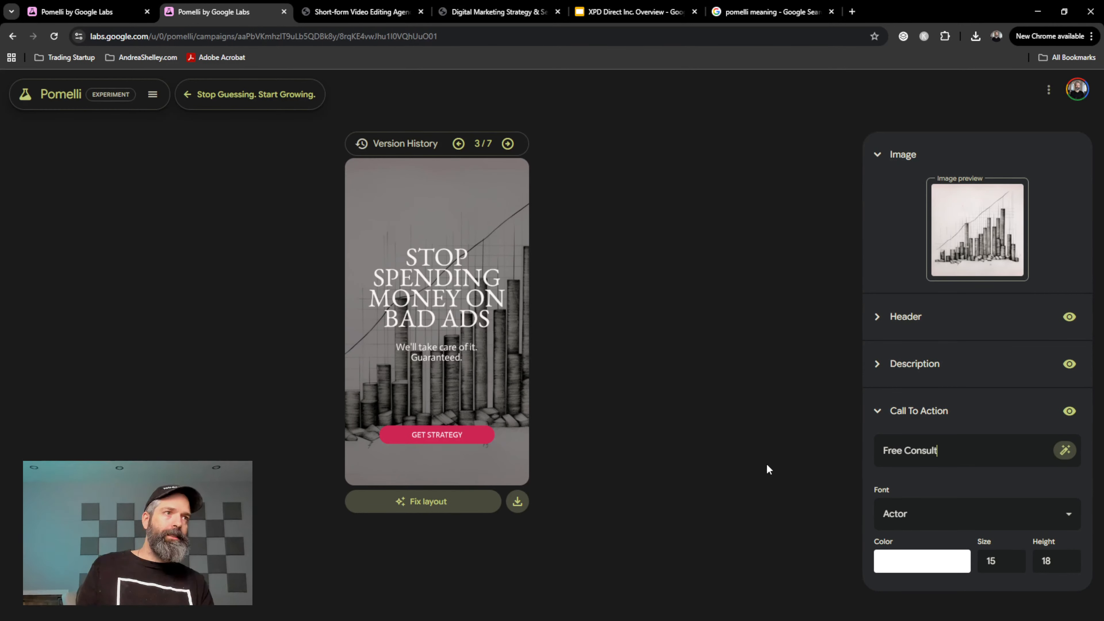
key(Home)
text(Get )
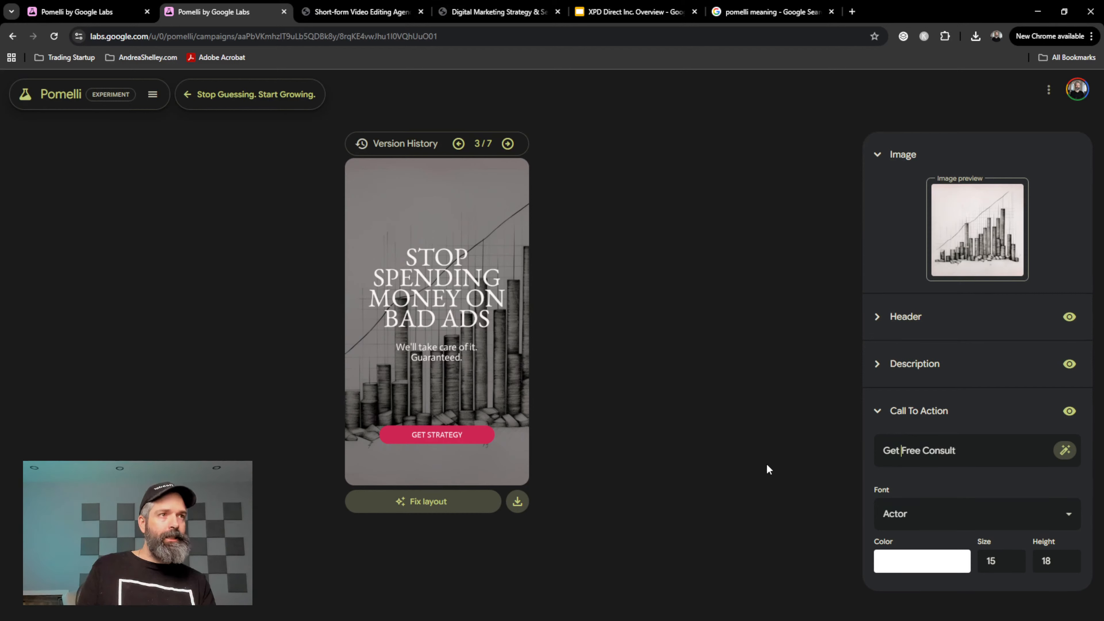
text(an)
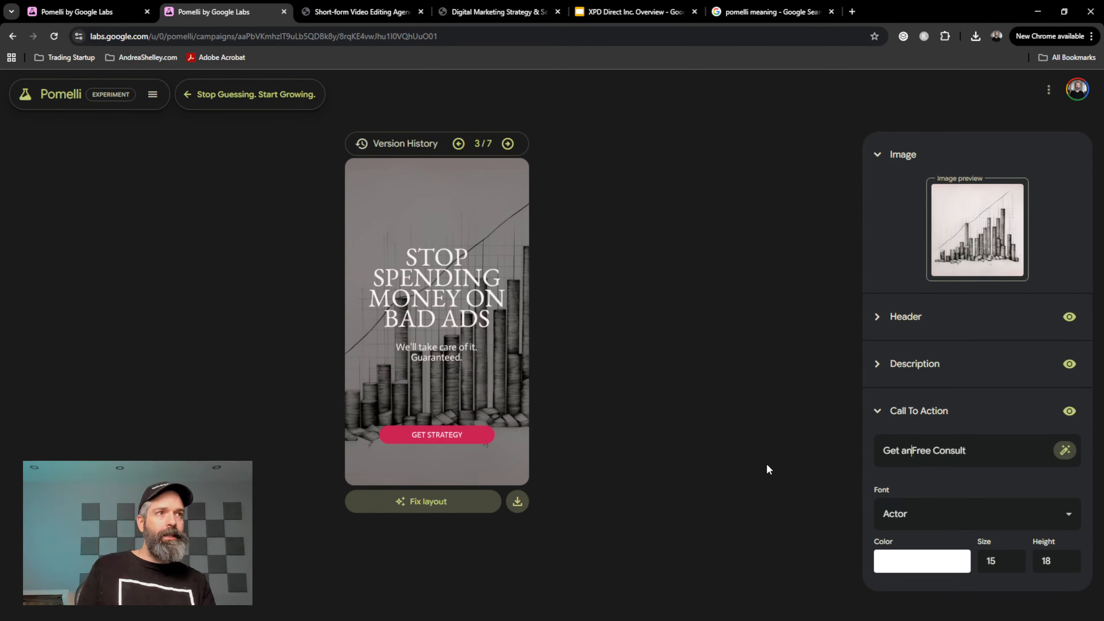
key(shift+Right)
key(shift+Right)
key(shift+Right)
key(shift+Right)
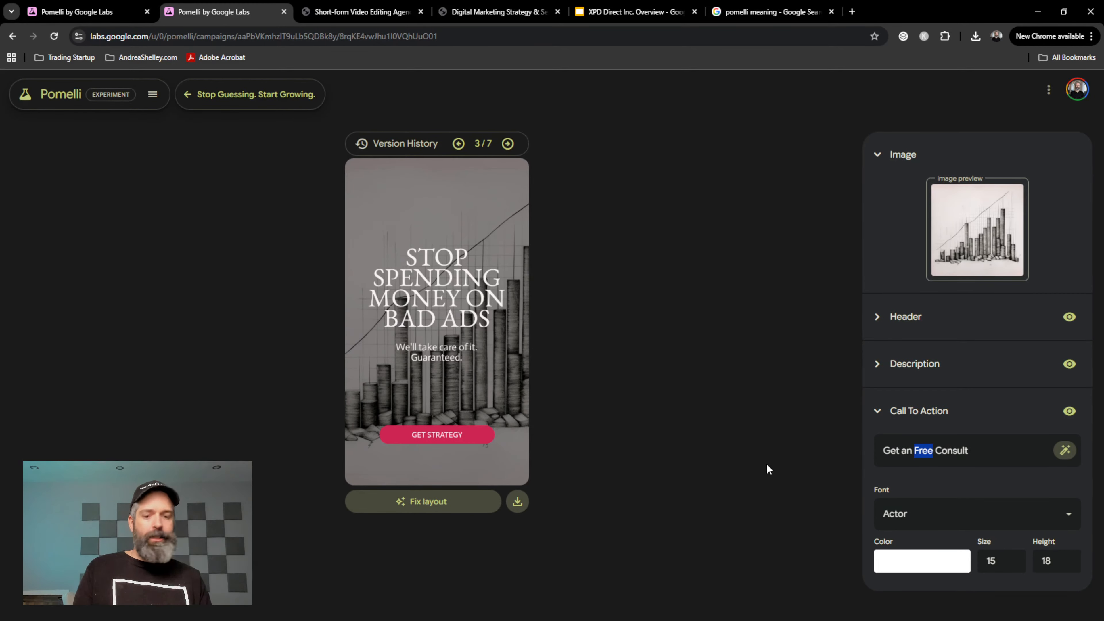
text(Instant)
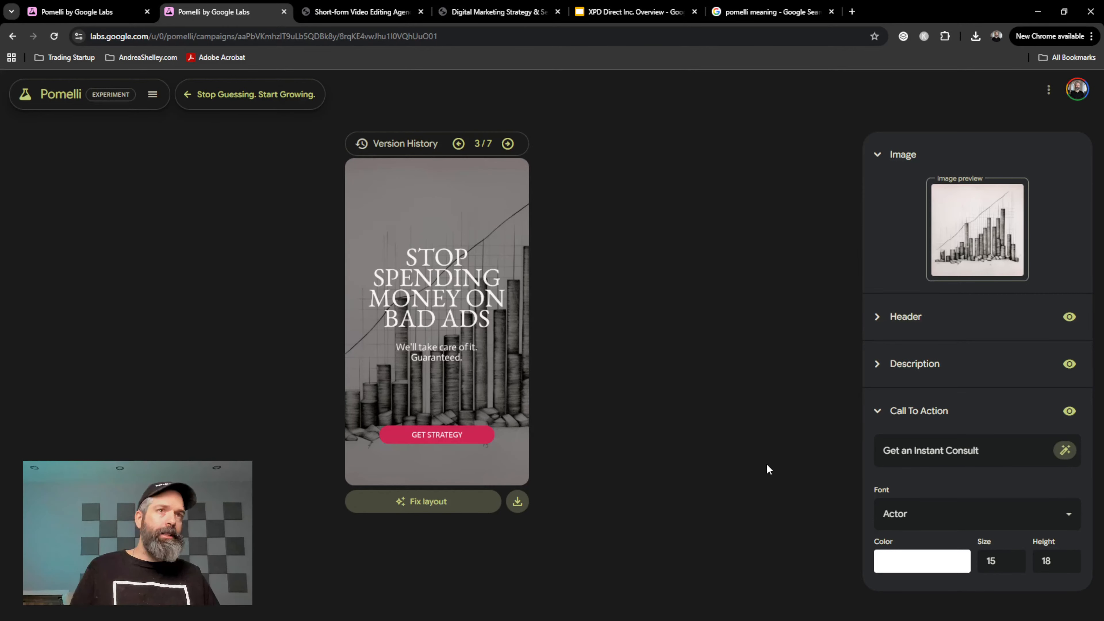
click(753, 450)
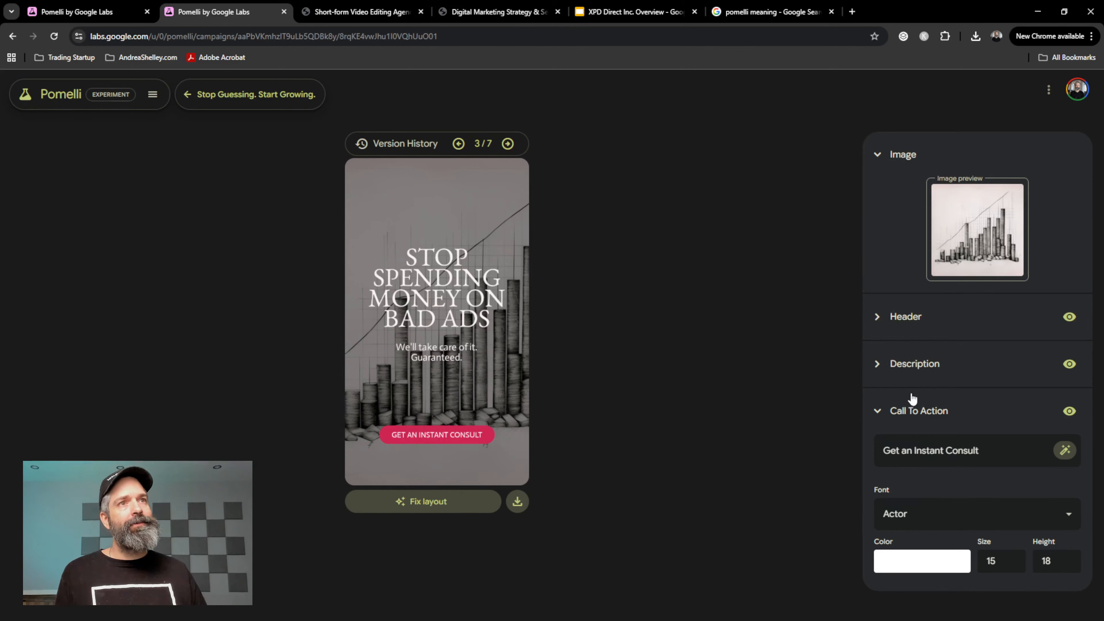
Remove "Guaranteed." from version 3's description, keeping only "We'll take care of it."
click(879, 369)
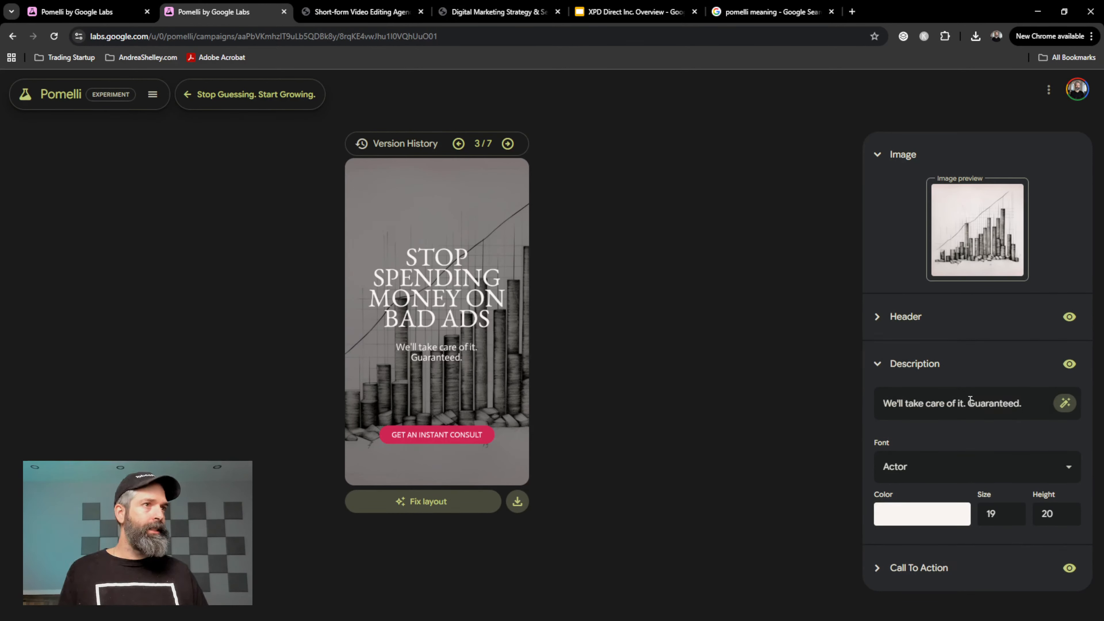
drag(968, 403, 1021, 403)
key(BackSpace)
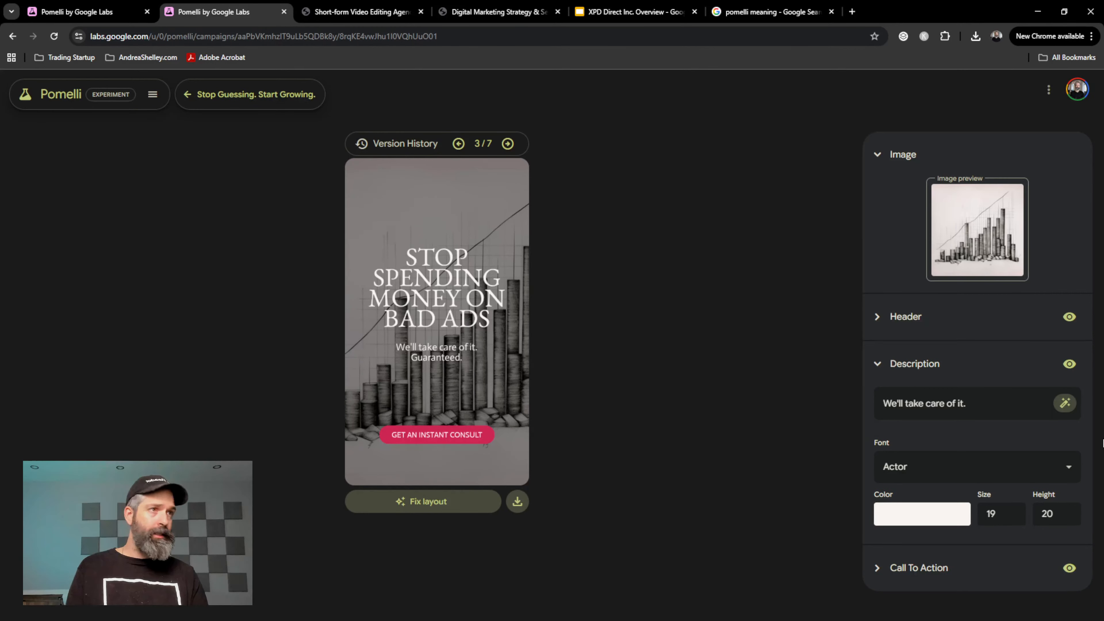
text(Based o)
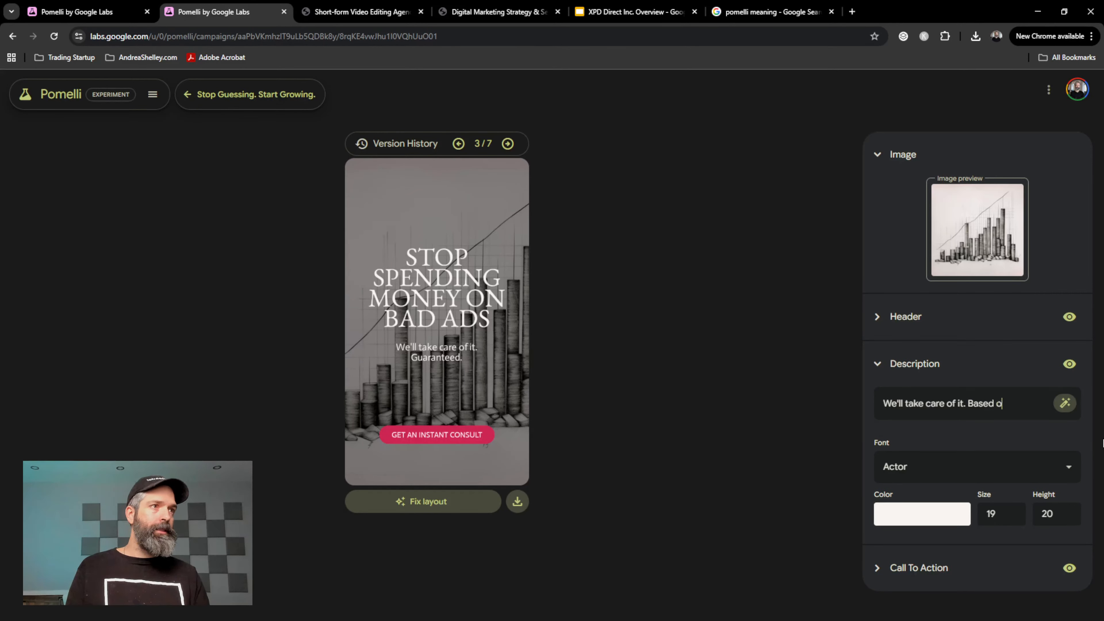
text(n 20 Years)
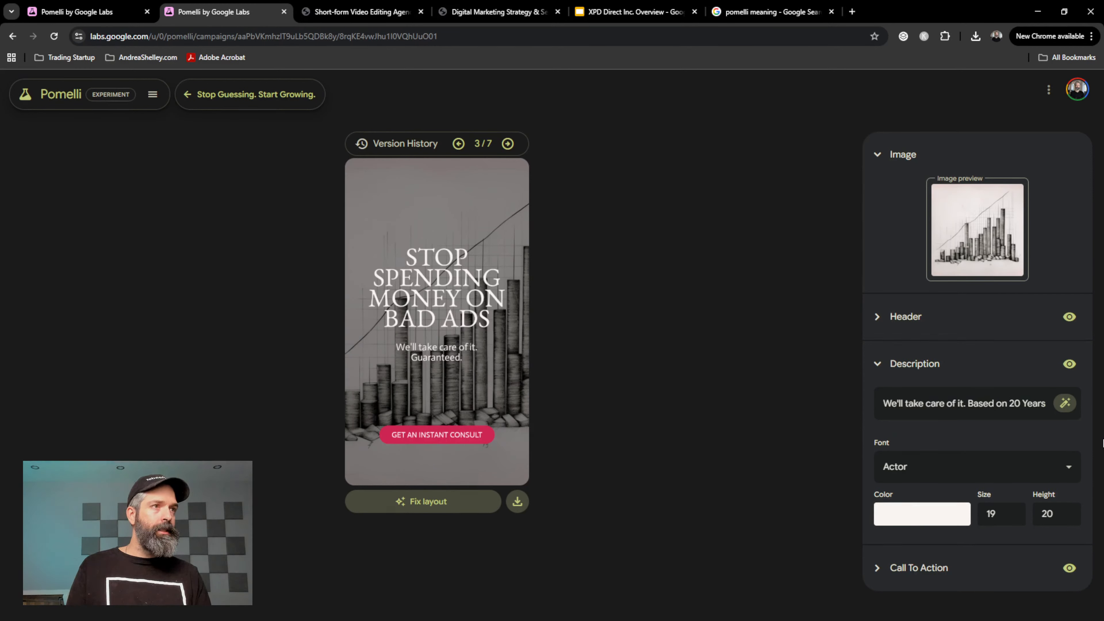
key(shift+Left)
key(shift+Left)
key(shift+Left)
key(shift+Left)
key(shift+Left)
key(shift+Left)
key(shift+Left)
key(shift+Left)
key(shift+Left)
key(shift+Left)
key(shift+Left)
key(shift+Left)
key(shift+Left)
key(shift+Left)
key(shift+Left)
key(shift+Left)
key(shift+Left)
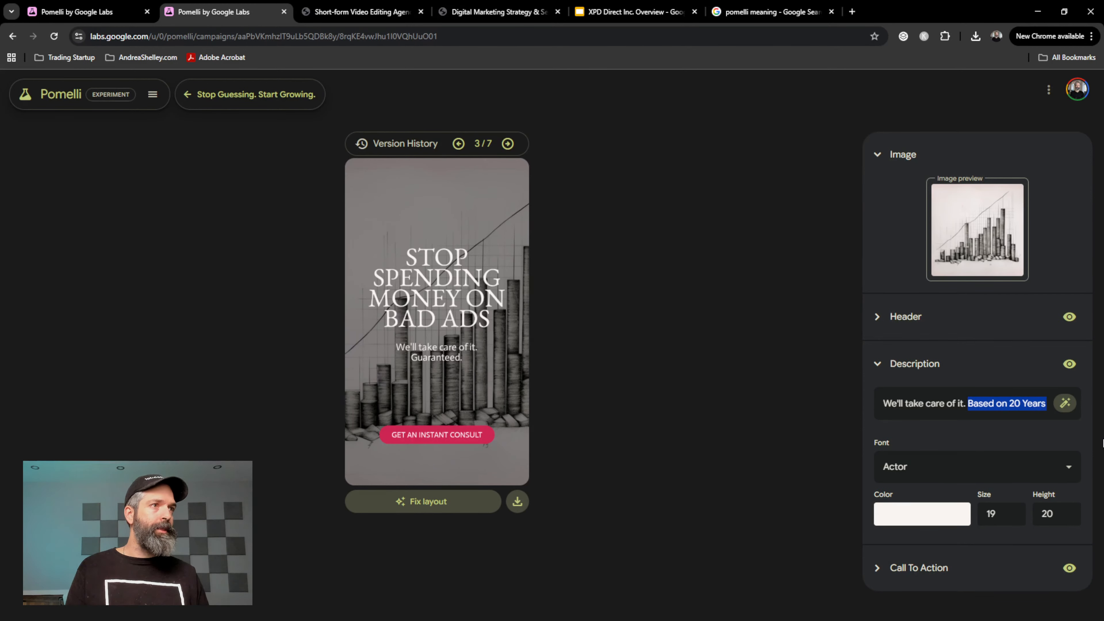
key(BackSpace)
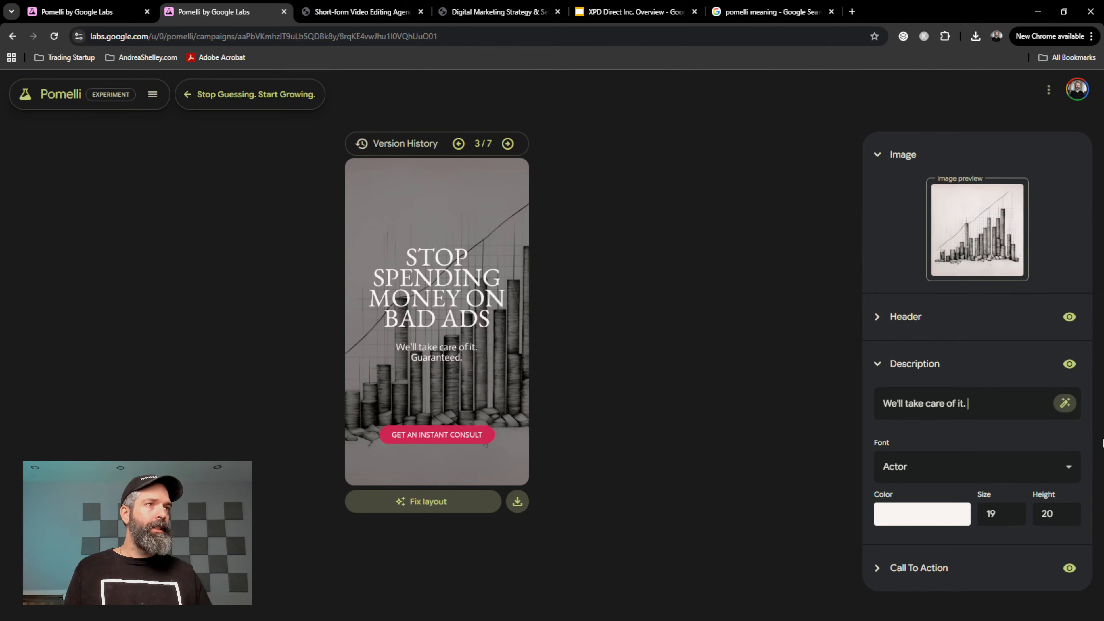
Apply the shortened description and compare versions 4, 5 and 6 of the creative in the version history
click(700, 427)
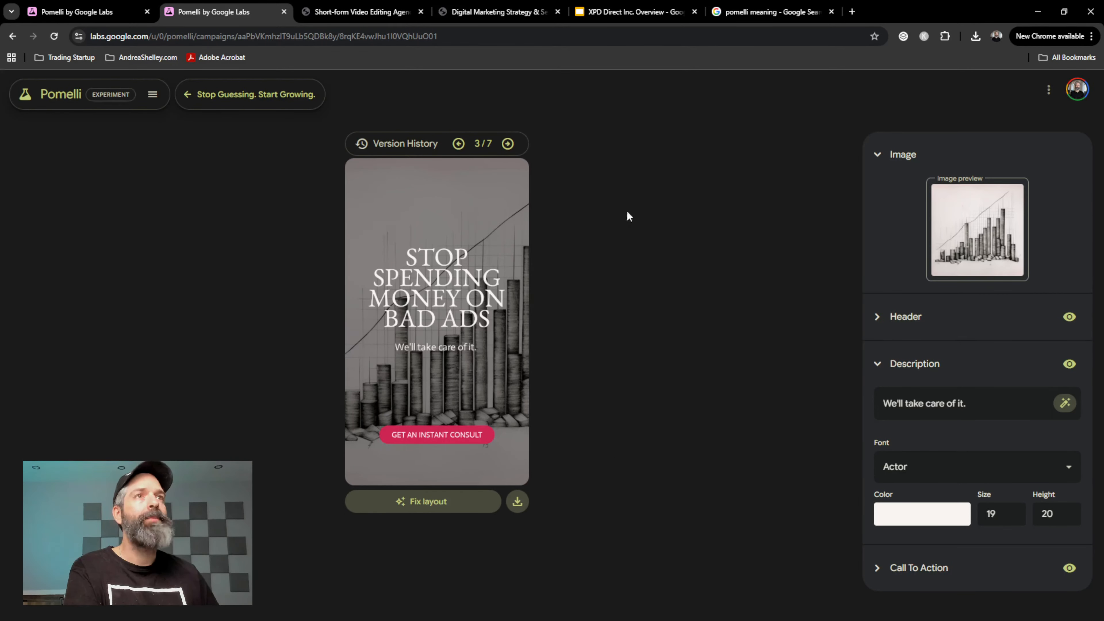
click(511, 148)
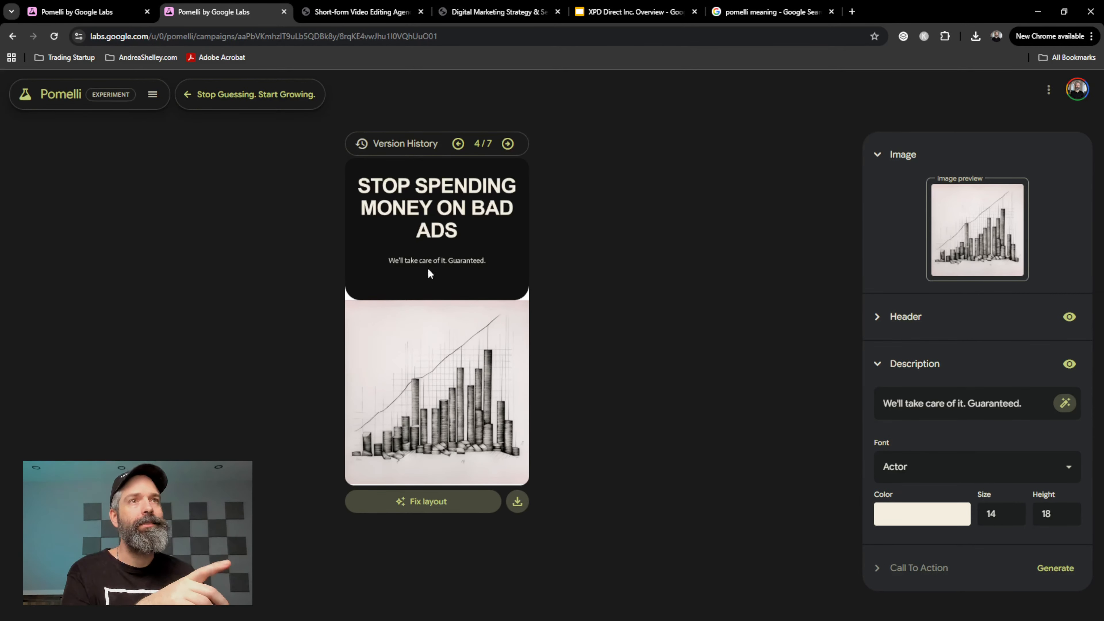
click(508, 144)
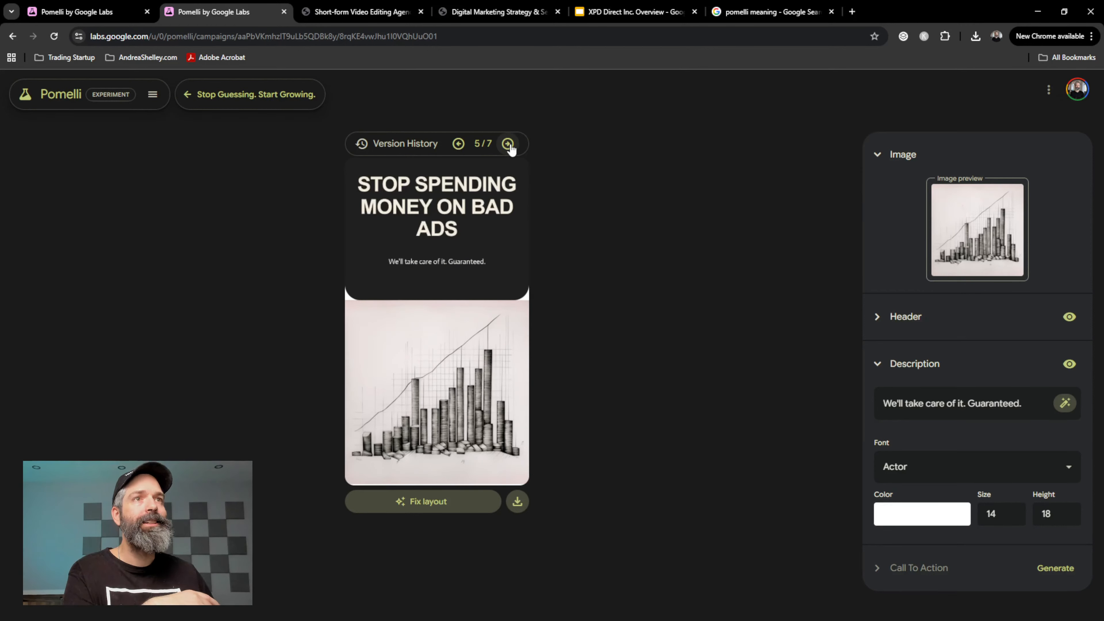
click(458, 144)
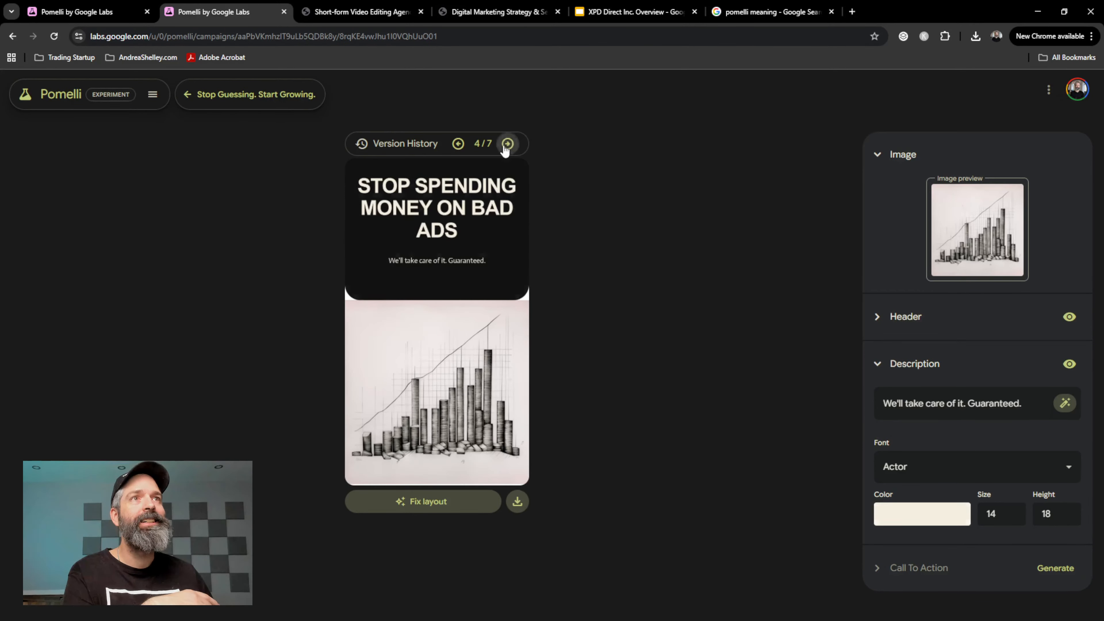
click(506, 144)
click(457, 144)
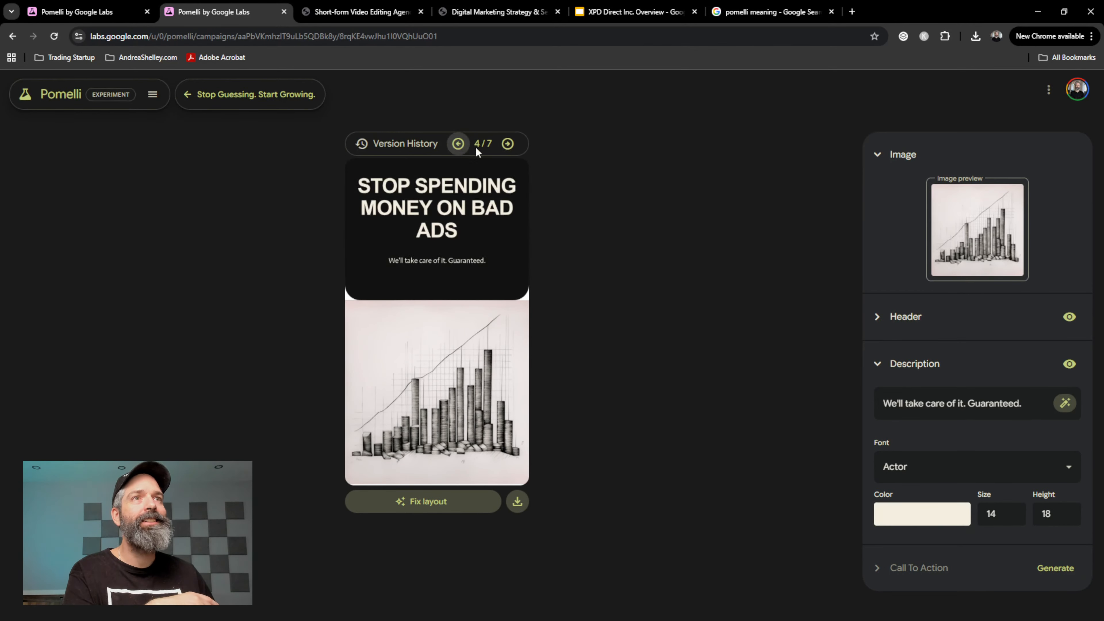
click(507, 146)
click(507, 147)
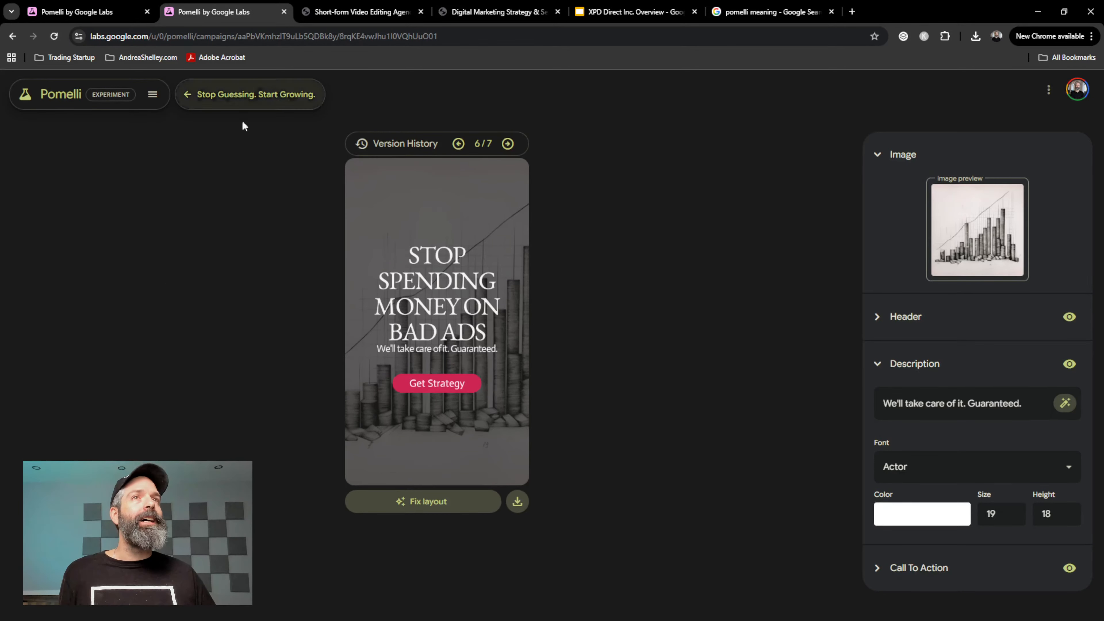
Download version 13 of the "Digital Strategy Got You Stuck?" creative and reopen the "Stop Spending Money on Bad Ads" creative
click(243, 99)
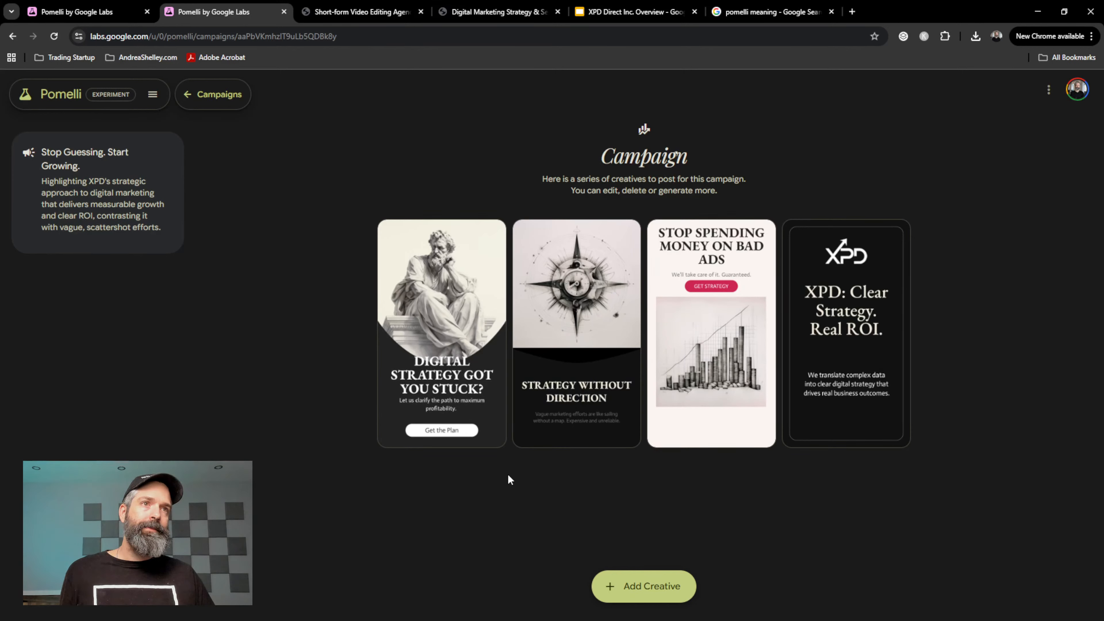
click(429, 316)
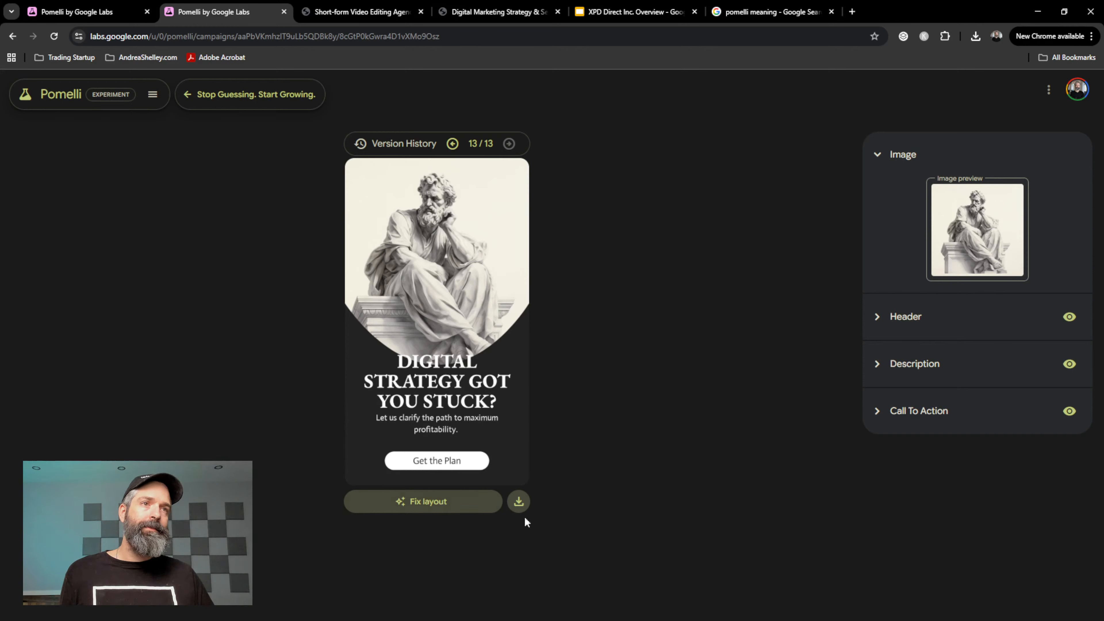
click(518, 501)
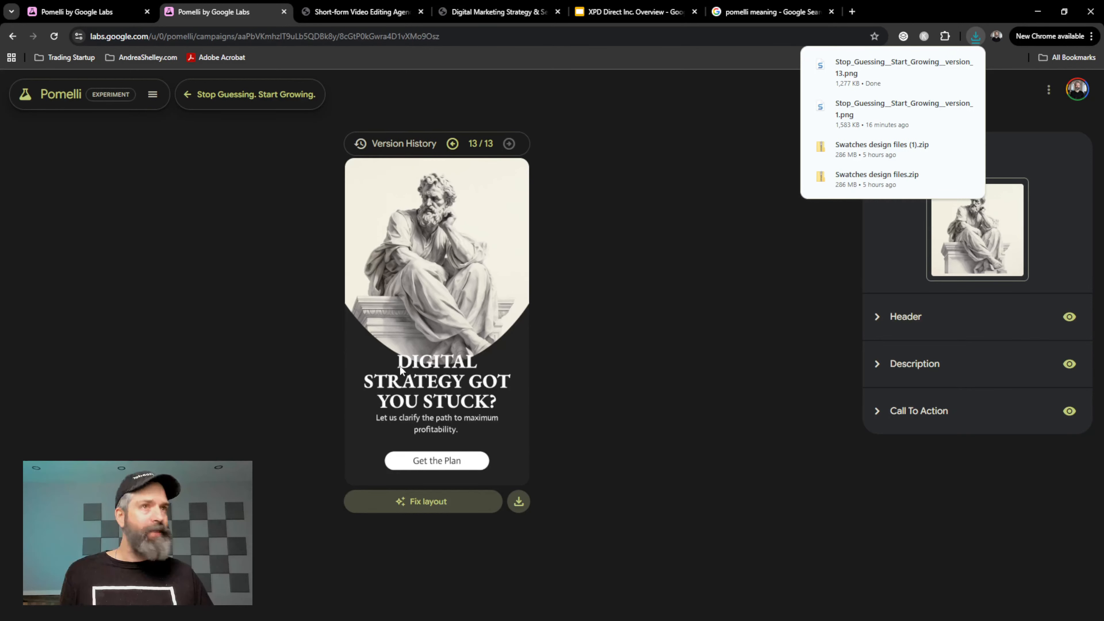
click(249, 101)
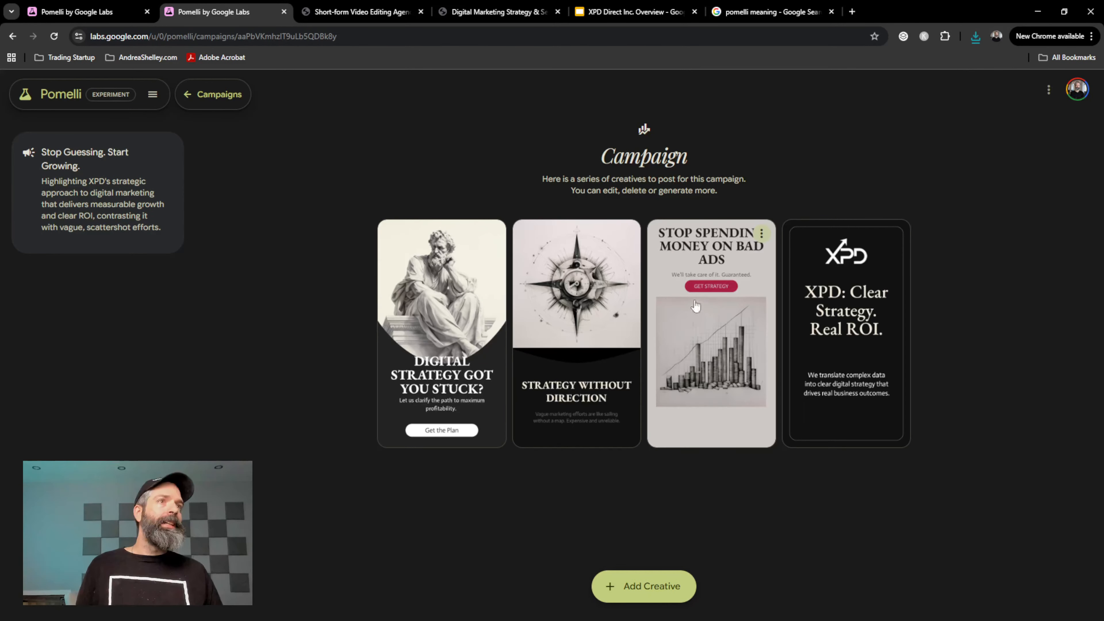
click(713, 263)
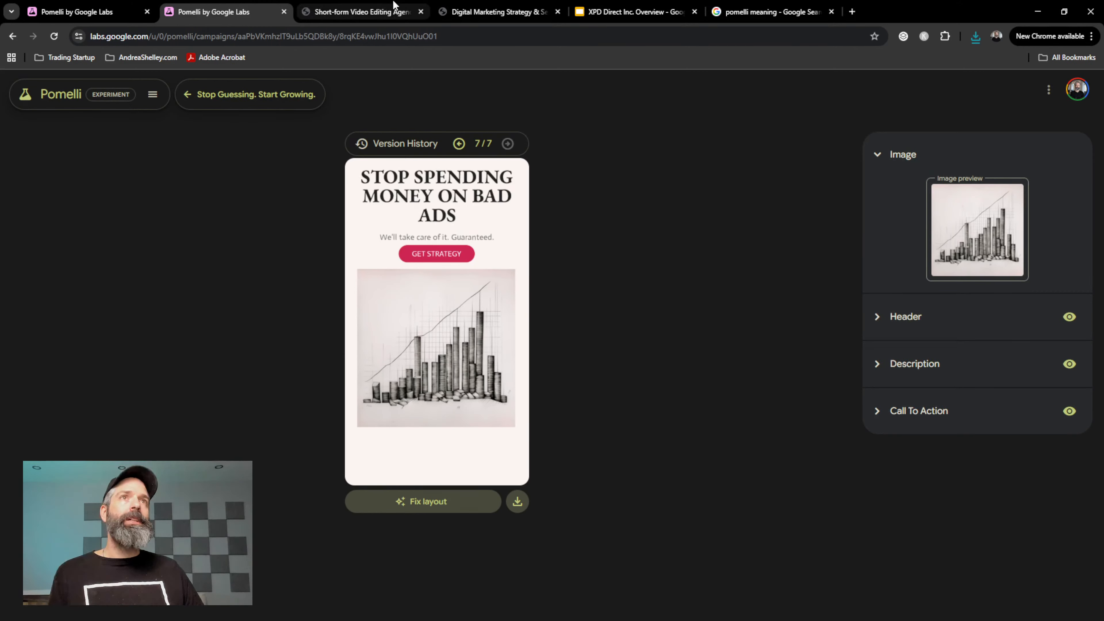
Look at the open xpd.ca website and "pomelli meaning" search results, and return to the campaign's overview of creatives
click(485, 10)
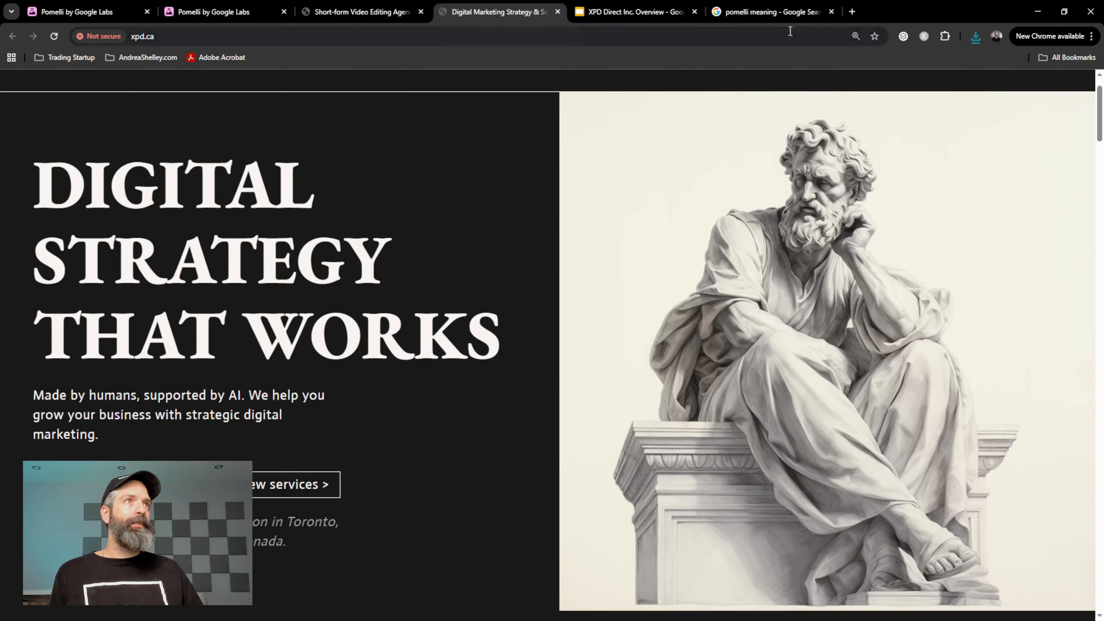
click(767, 13)
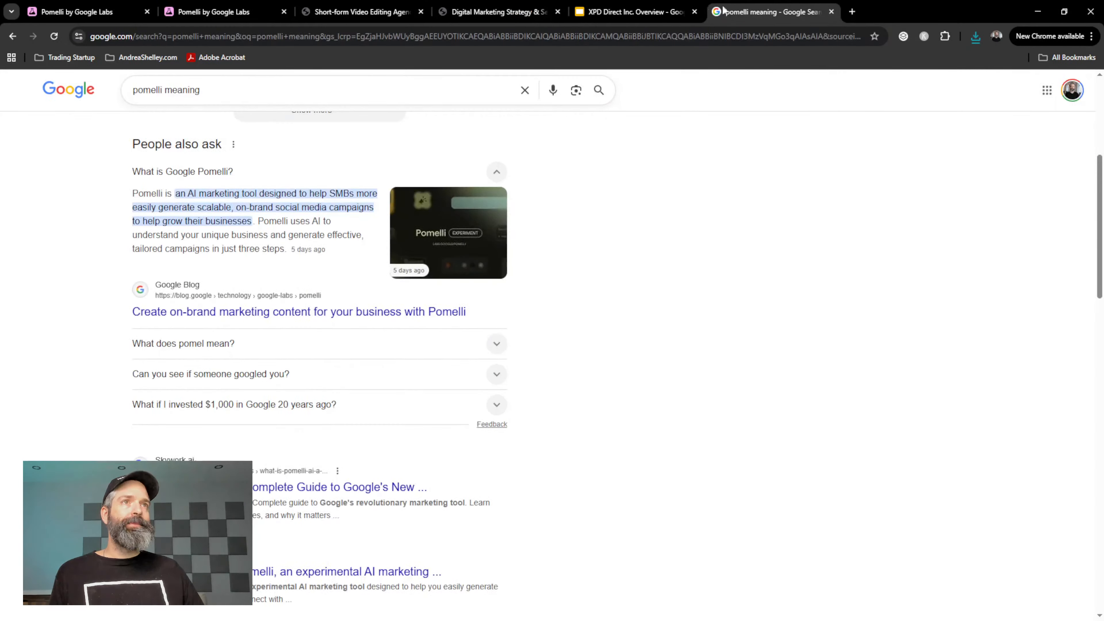
click(334, 10)
click(239, 9)
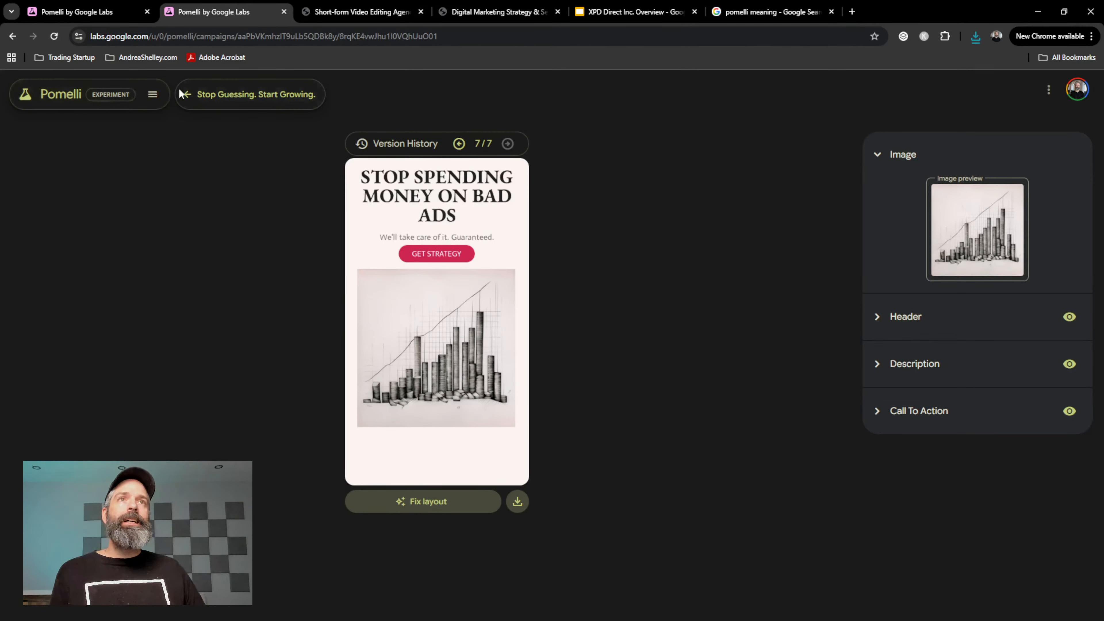
click(186, 96)
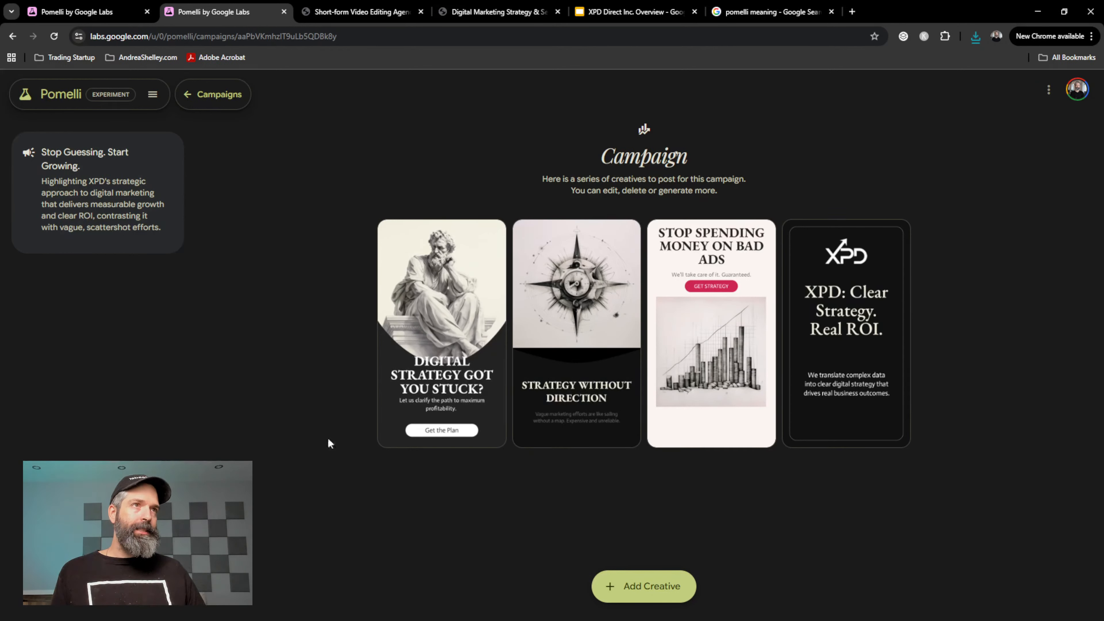
Change the pink brand color in the Business DNA color palette to yellow and apply the updated palette
click(153, 94)
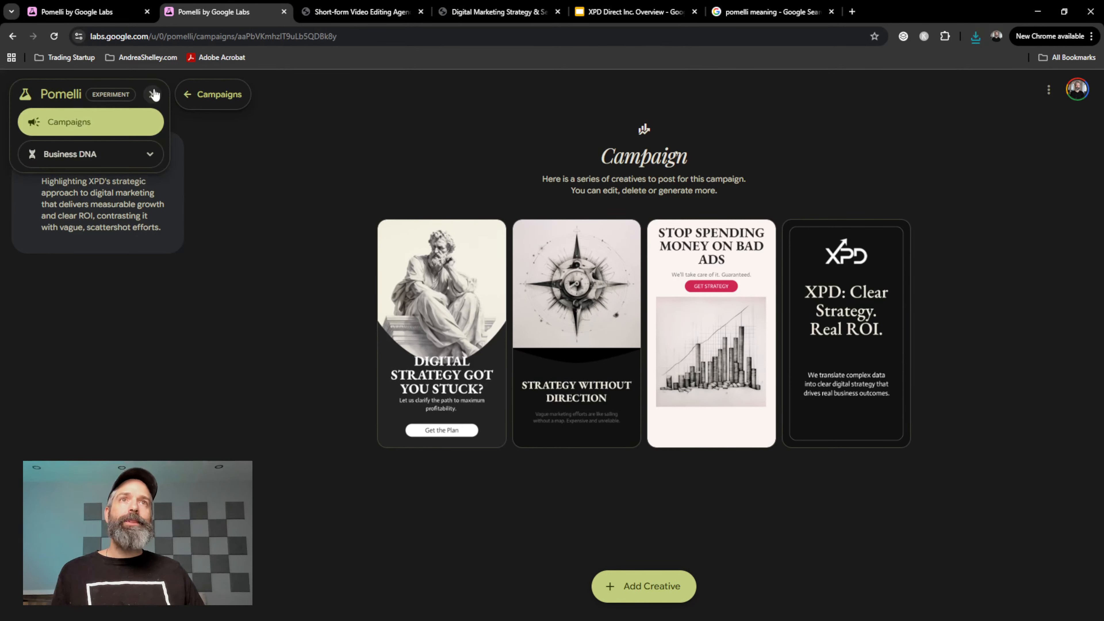
click(147, 155)
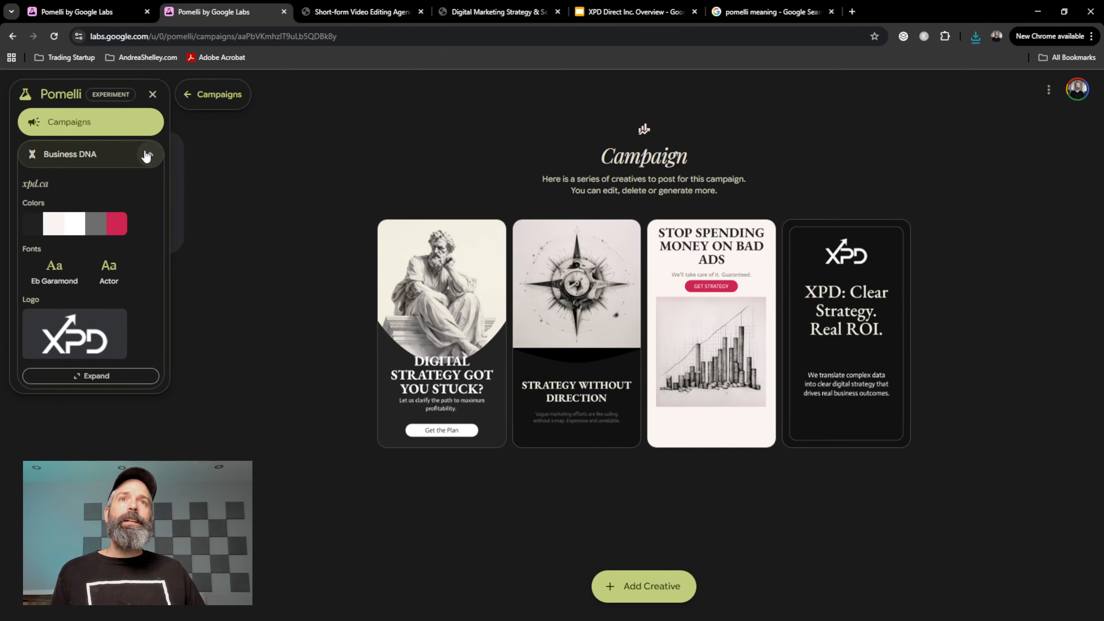
click(118, 226)
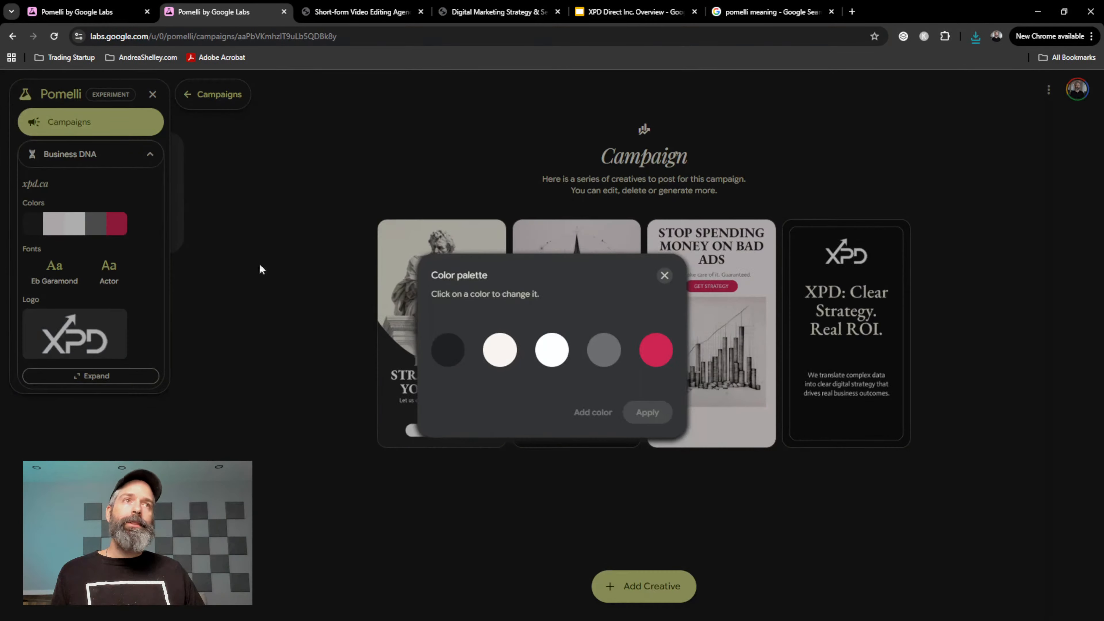
click(651, 360)
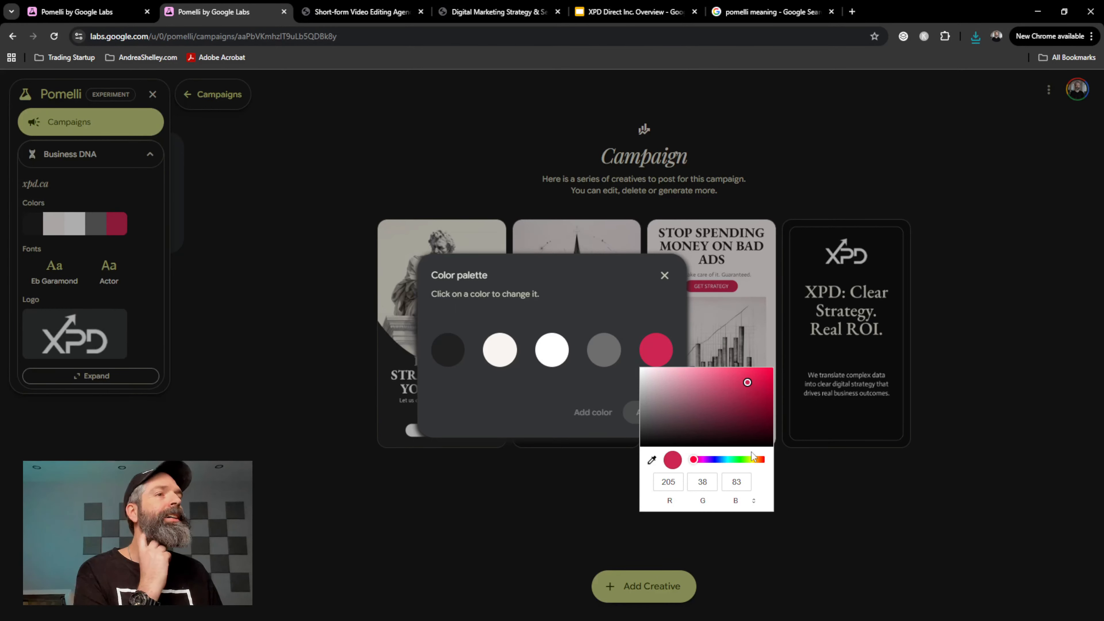
drag(742, 459, 751, 461)
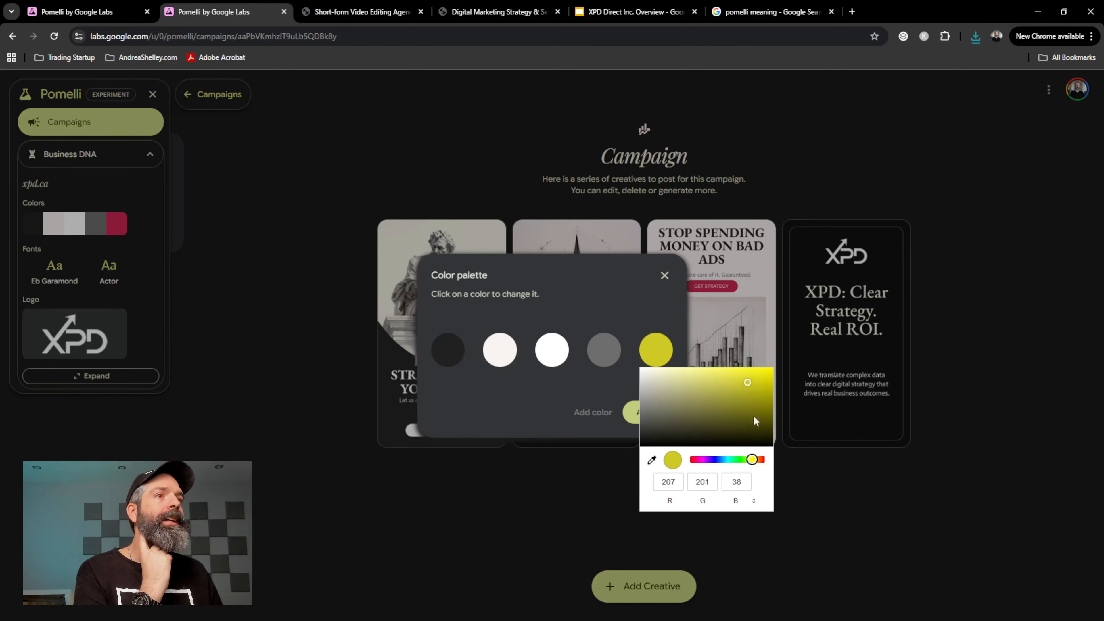
mouse_move(753, 414)
mouse_down()
mouse_move(759, 391)
mouse_move(741, 398)
mouse_move(745, 373)
mouse_move(759, 390)
mouse_move(745, 378)
mouse_move(735, 393)
mouse_move(763, 390)
mouse_move(761, 402)
mouse_move(777, 386)
mouse_move(736, 397)
mouse_move(695, 390)
mouse_move(750, 386)
mouse_move(761, 371)
mouse_move(735, 378)
mouse_up()
click(634, 428)
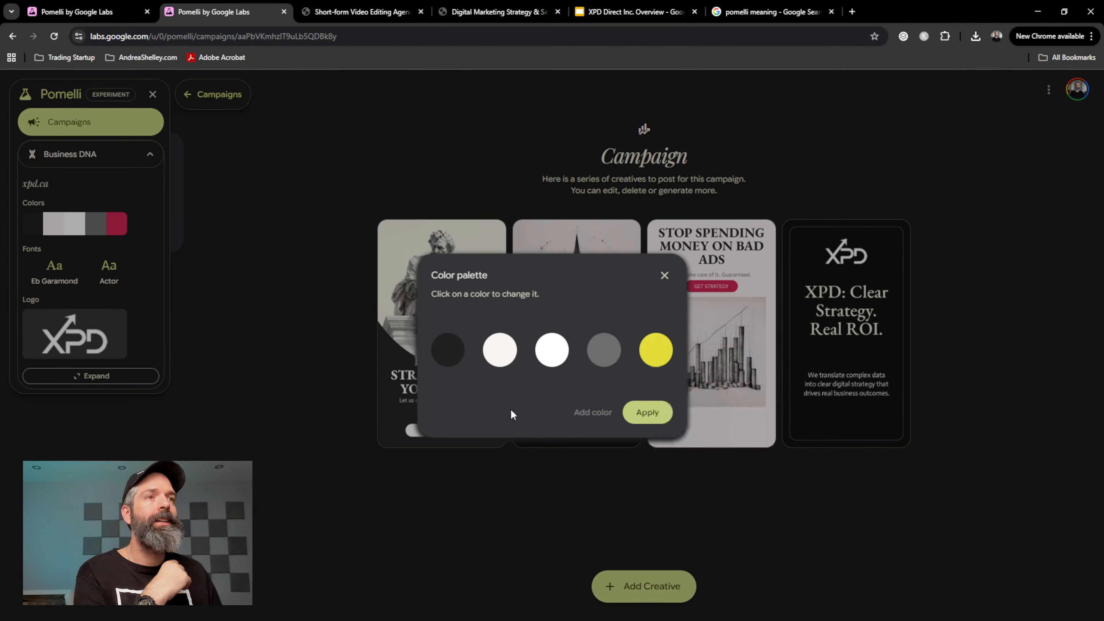
click(642, 412)
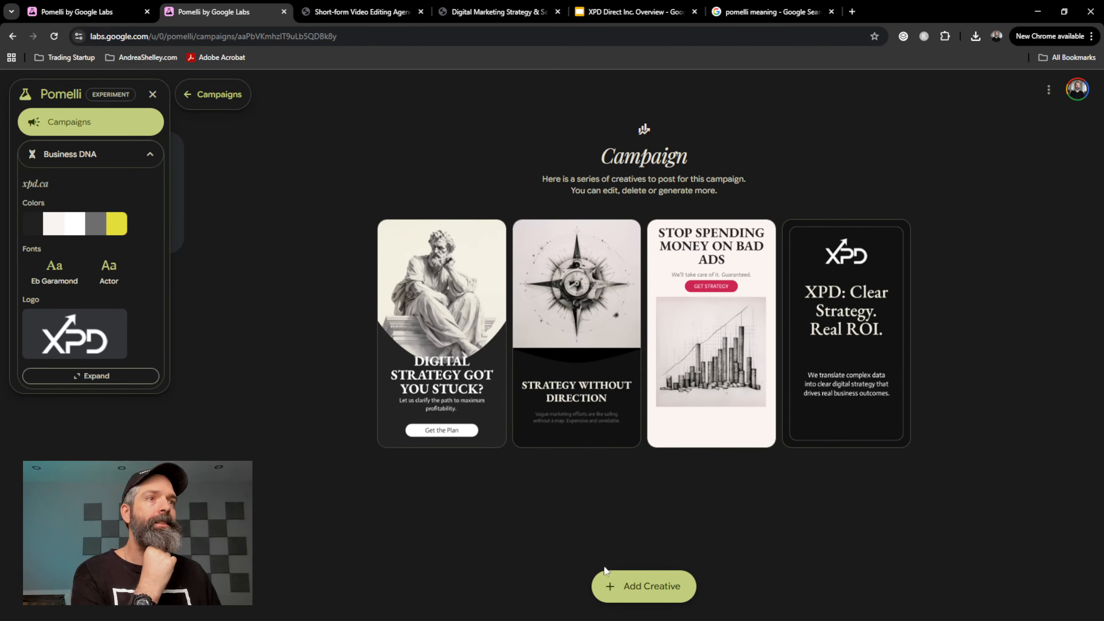
Start a new creative for the campaign and set its aspect ratio to Square (1:1)
click(662, 592)
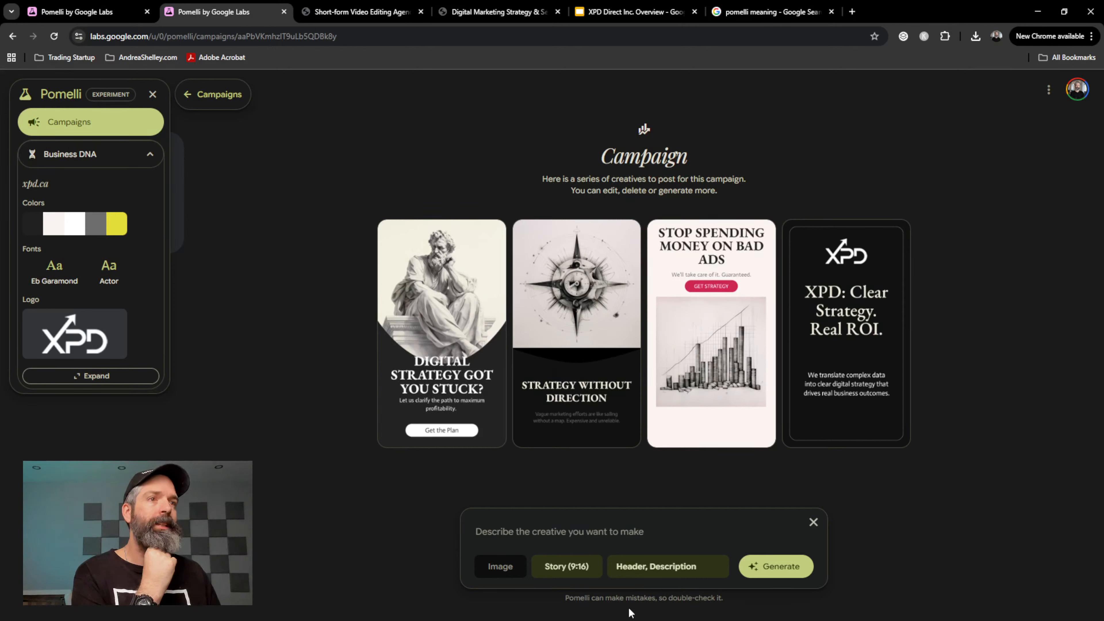
click(567, 573)
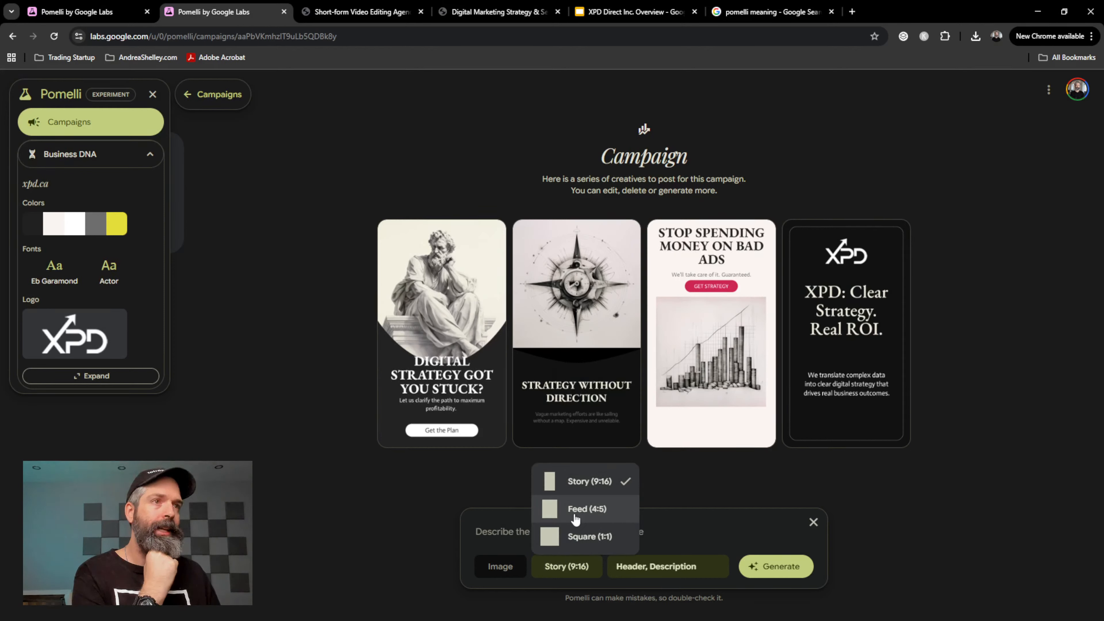
click(556, 513)
click(557, 569)
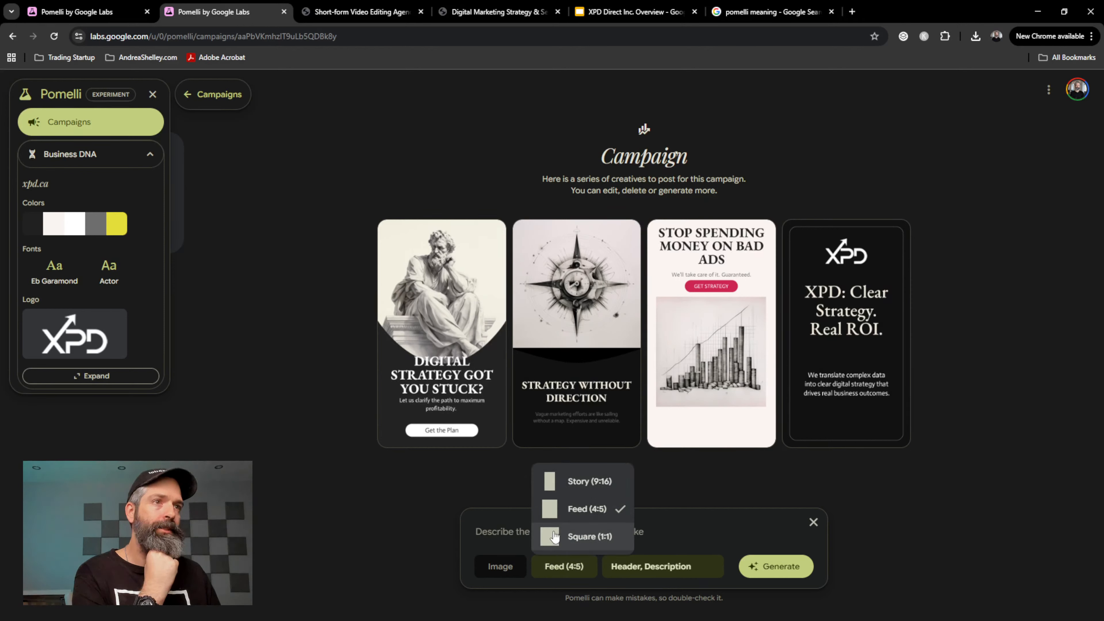
click(558, 478)
click(555, 571)
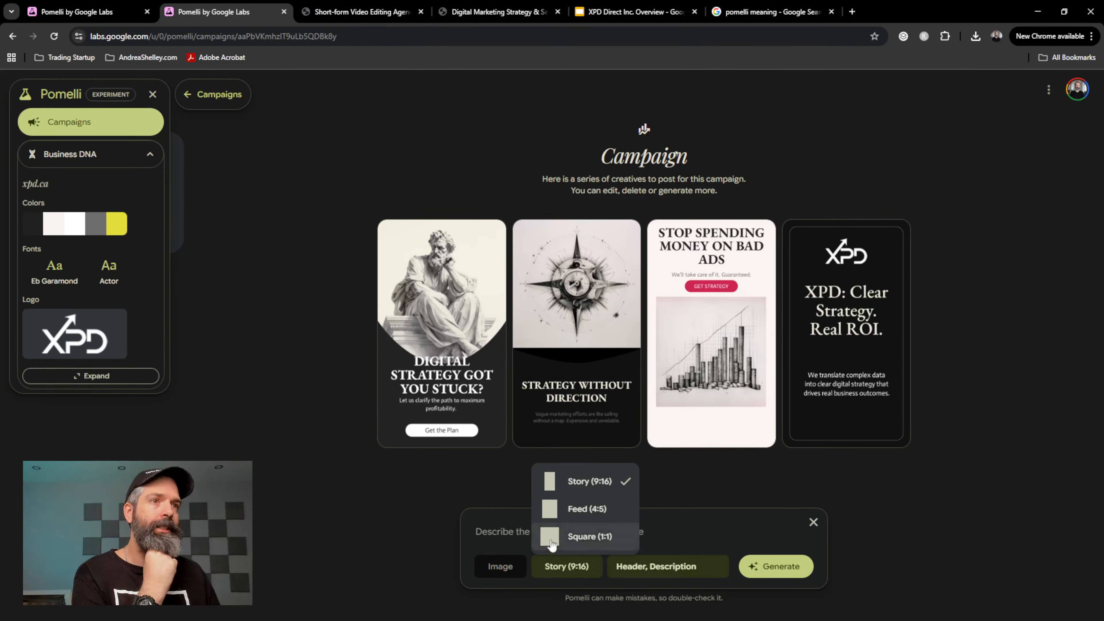
click(551, 535)
Choose the seated thinker statue as the creative's source image and enter the background edit "put a sketch of a profit chart that is hand drawn"
click(504, 568)
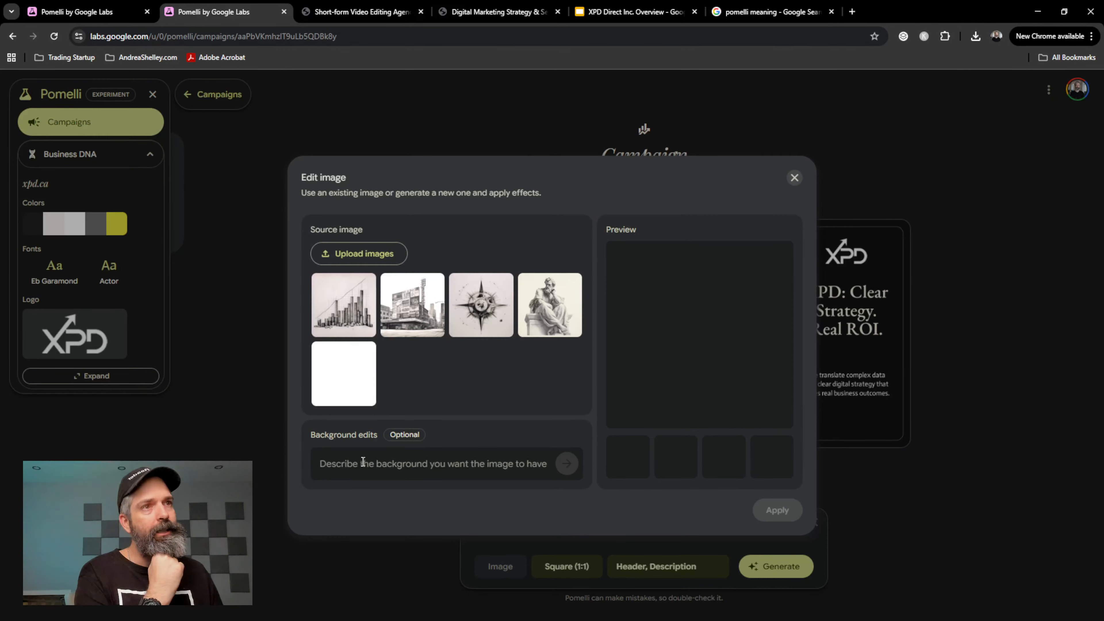
click(559, 321)
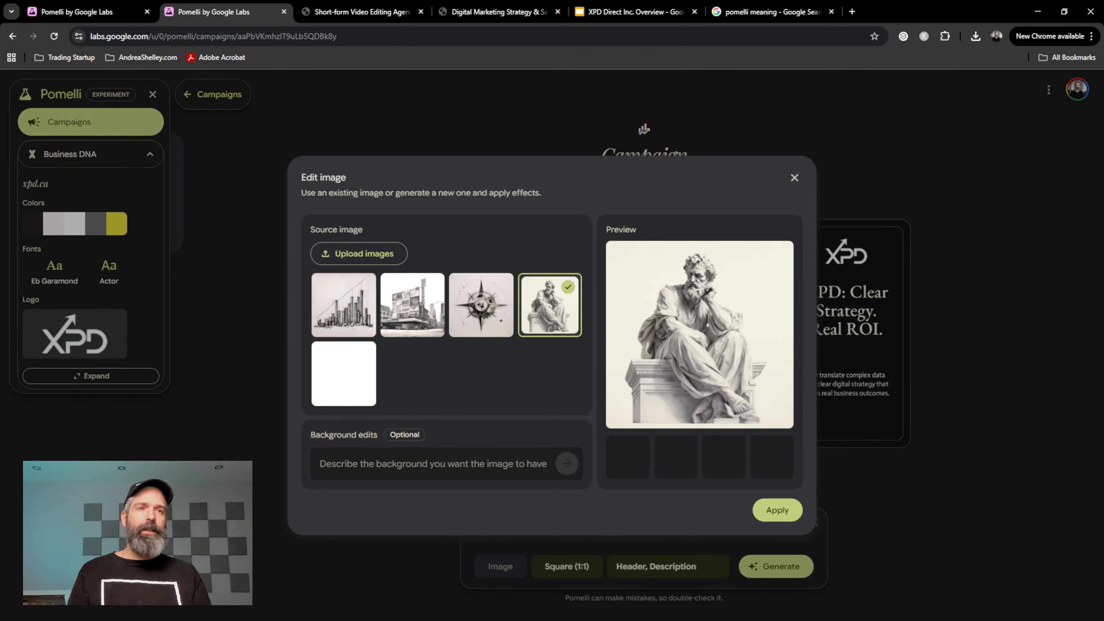
text(put a sketch)
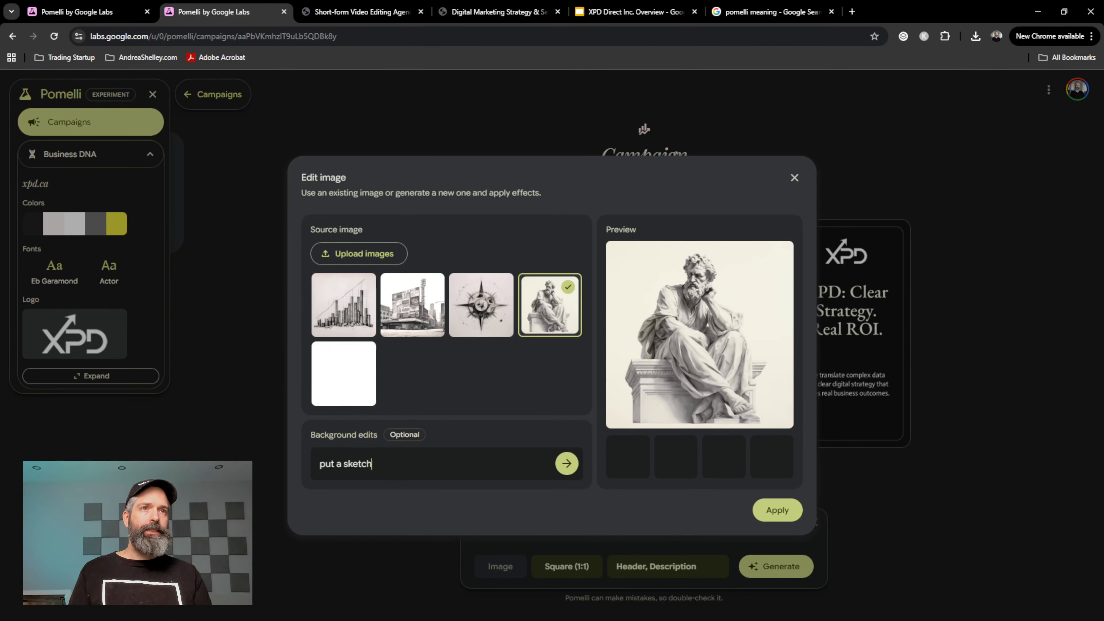
text( of )
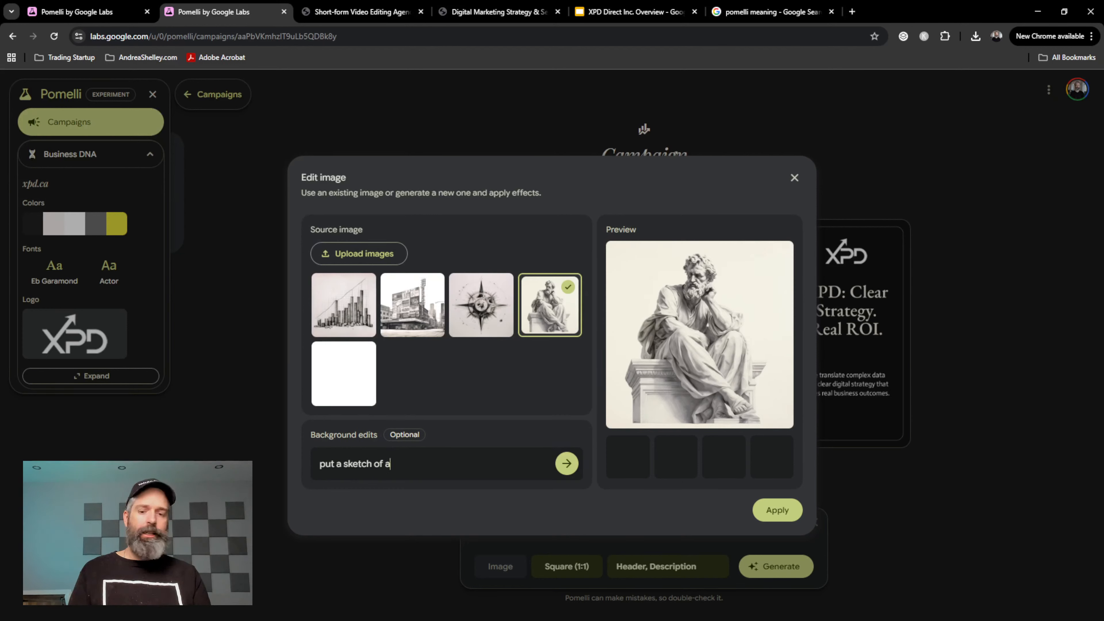
text(a p)
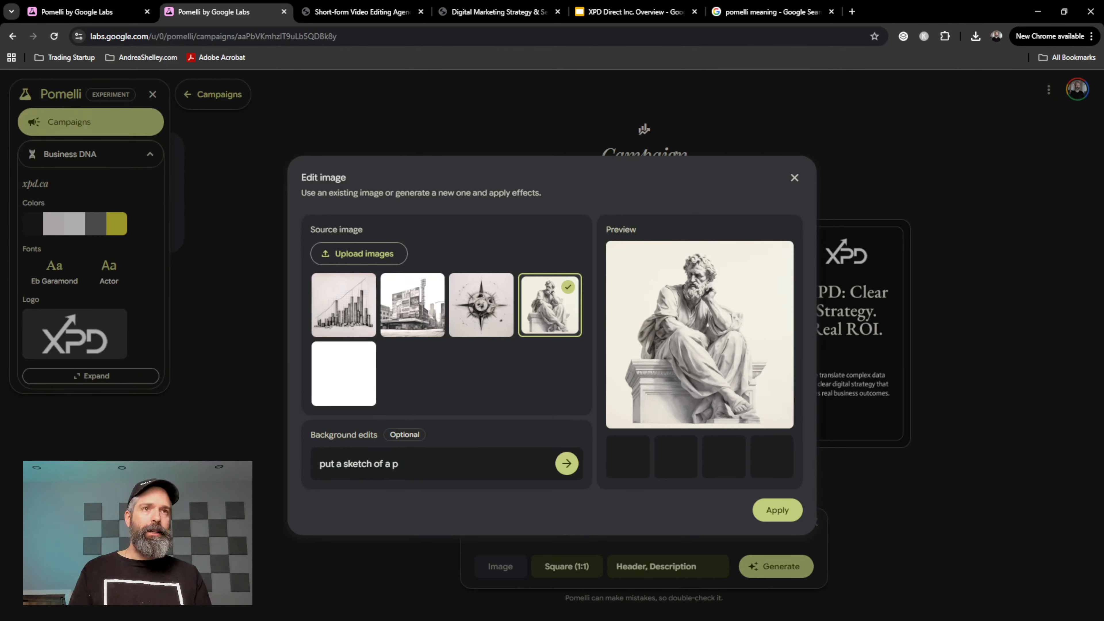
text(osofit)
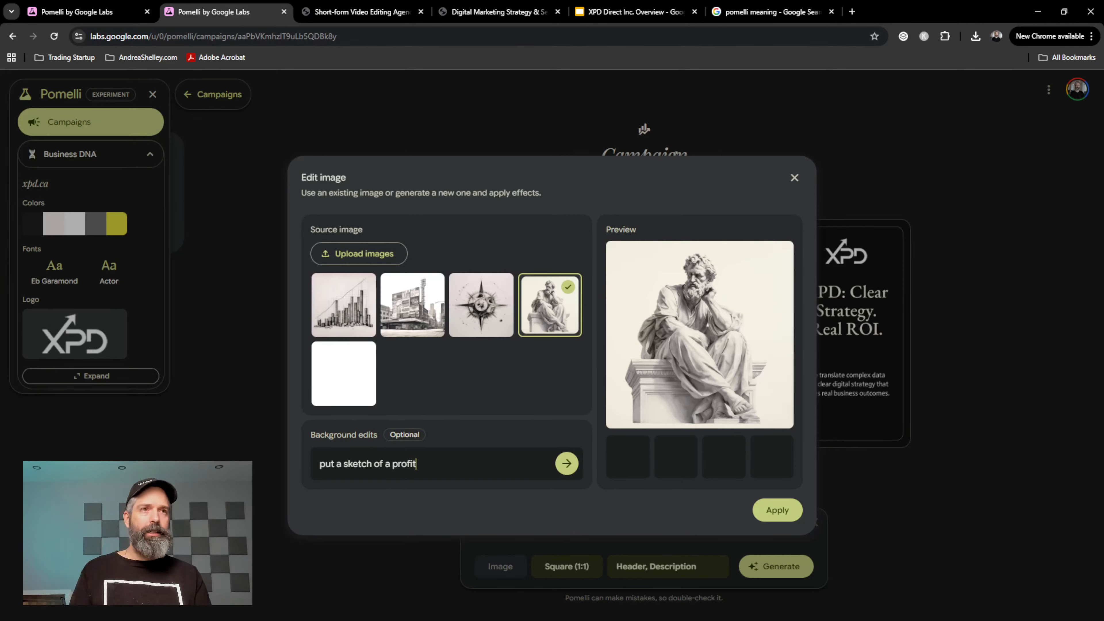
text( chart that is ha)
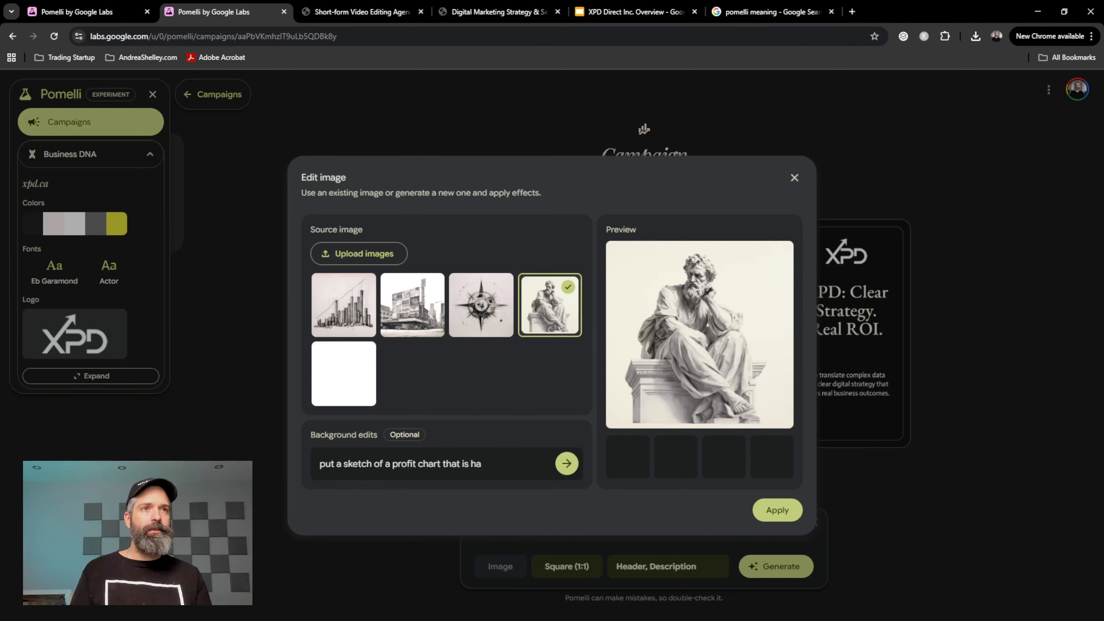
text(dnd drawn an)
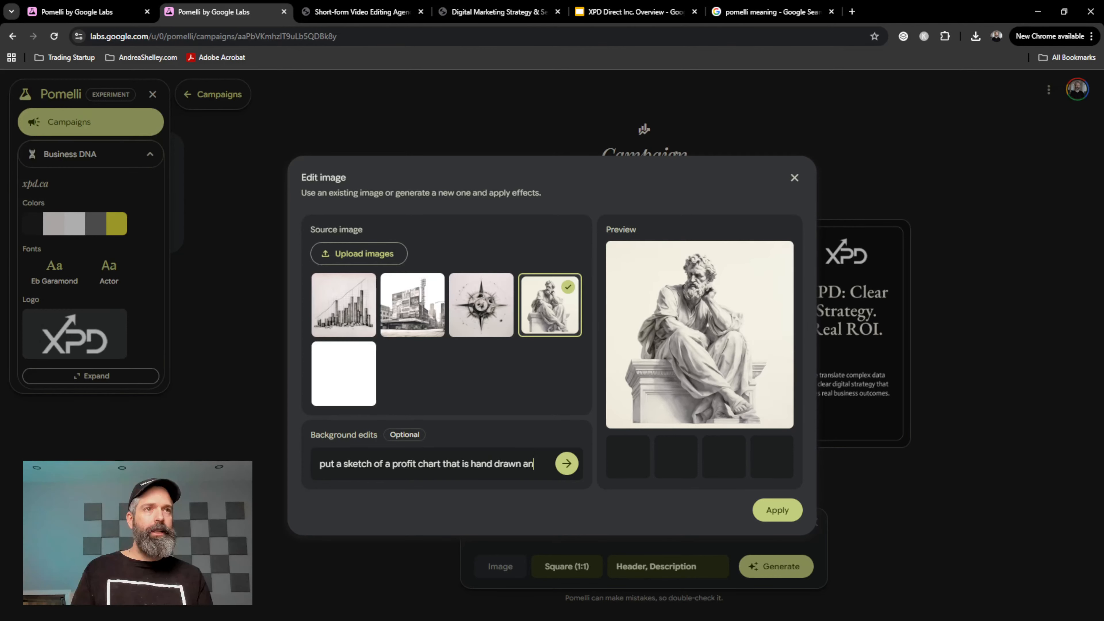
text(d going up and )
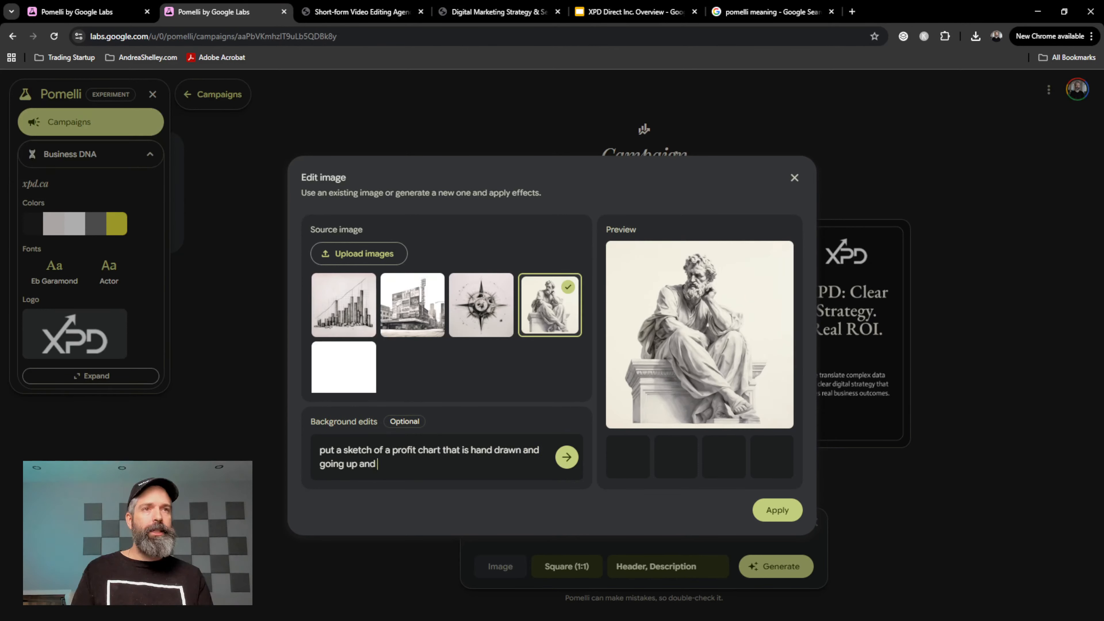
text(to the)
key(BackSpace)
key(BackSpace)
key(BackSpace)
key(BackSpace)
key(BackSpace)
key(BackSpace)
key(BackSpace)
key(BackSpace)
key(BackSpace)
key(BackSpace)
key(BackSpace)
key(BackSpace)
key(BackSpace)
key(BackSpace)
key(BackSpace)
key(BackSpace)
key(BackSpace)
key(BackSpace)
key(BackSpace)
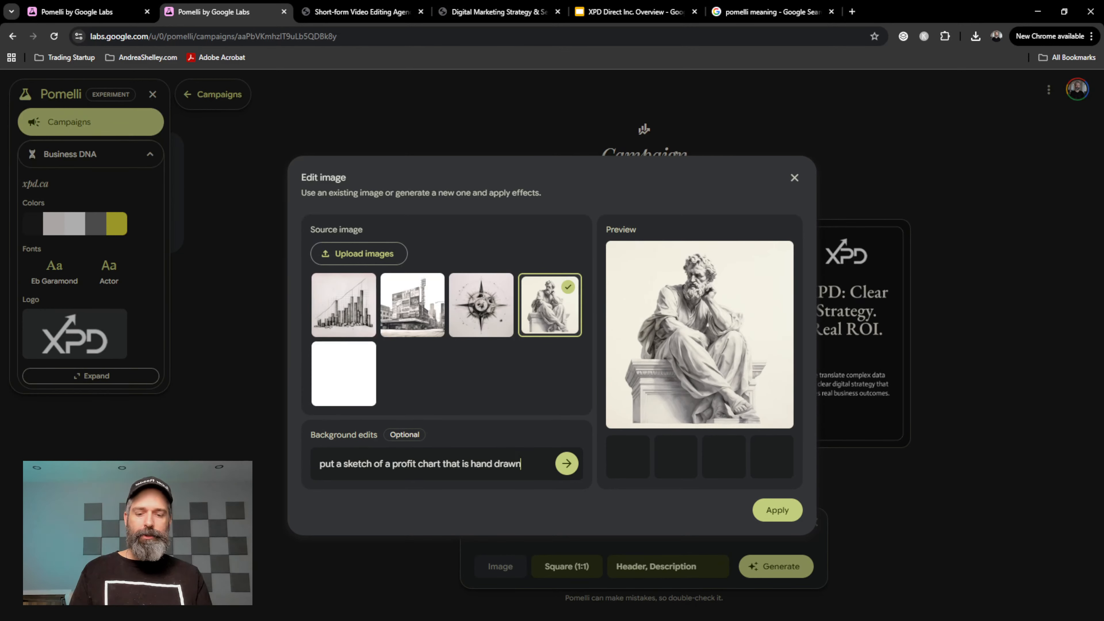
Extend the background edit with ", the chart is going up and to the left" and generate the image variations
text(, the chart)
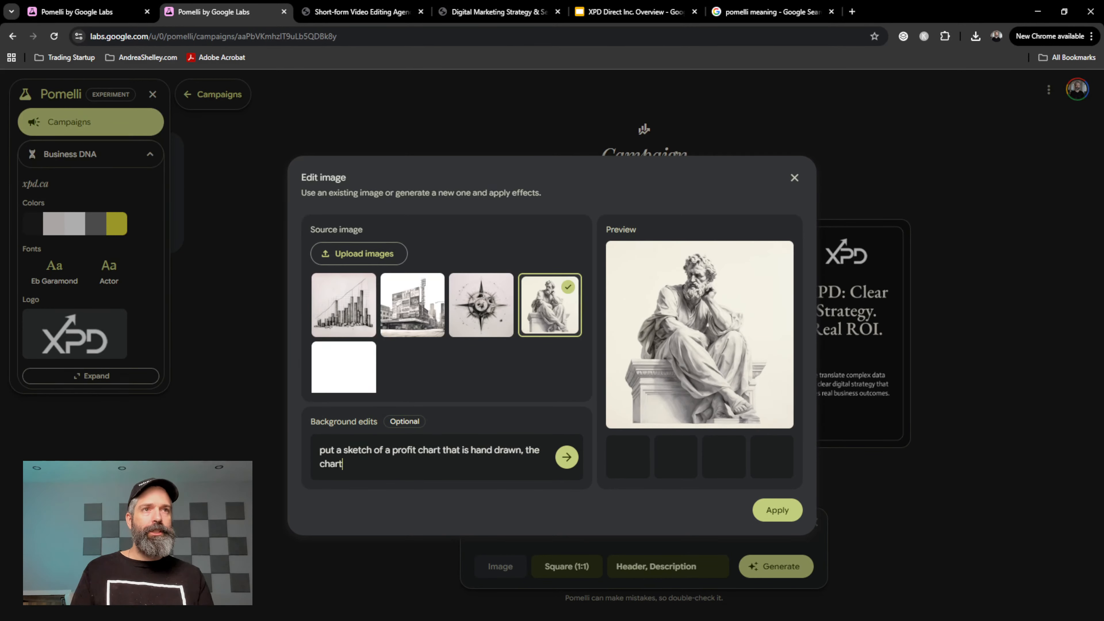
text( is goin)
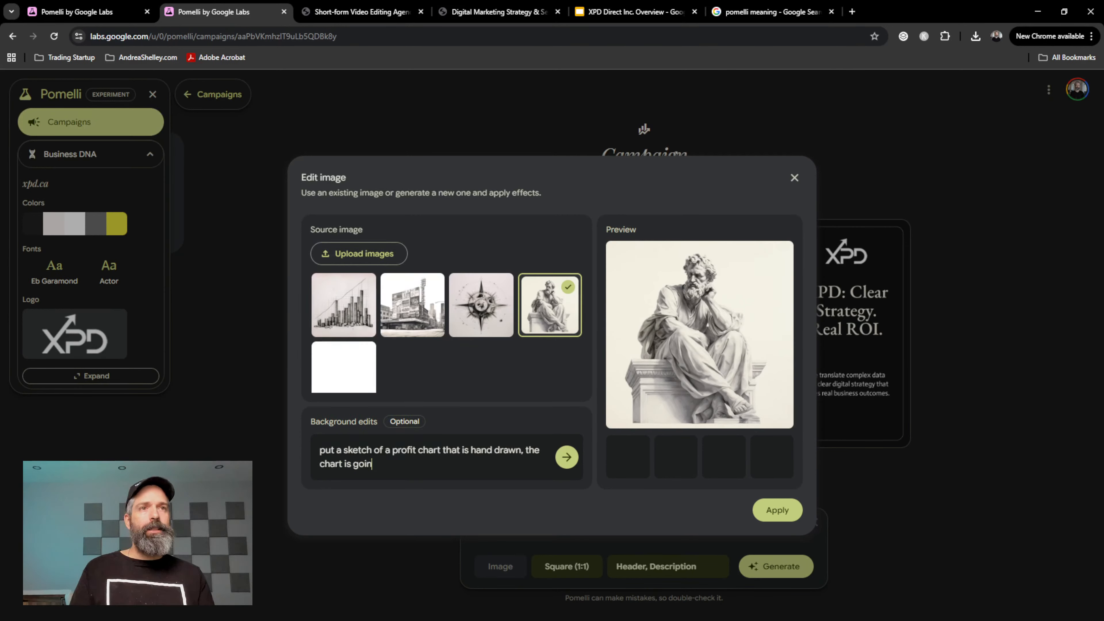
text(g up and to the left)
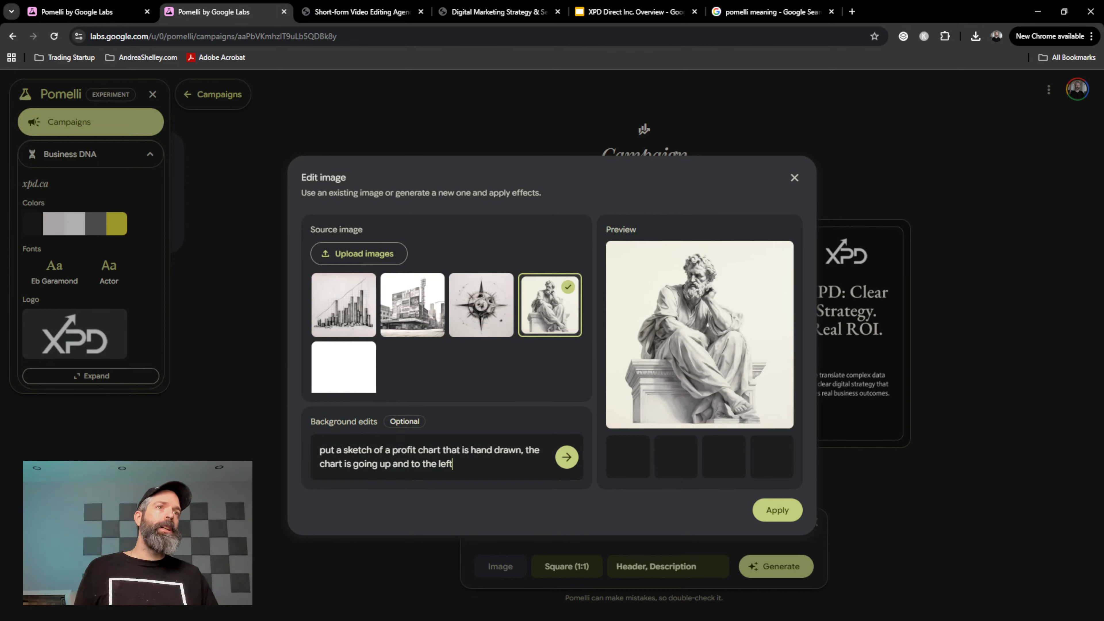
click(567, 456)
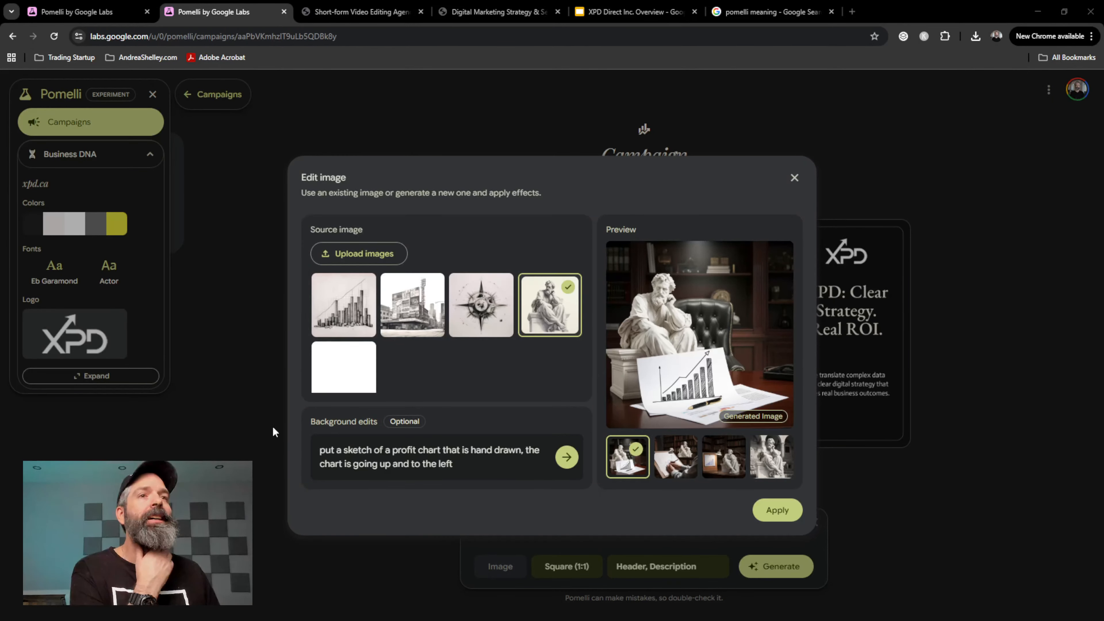
Preview the second, third and fourth generated statue images against the profit chart background description
mouse_move(334, 450)
mouse_down()
mouse_move(484, 462)
mouse_move(533, 447)
mouse_up()
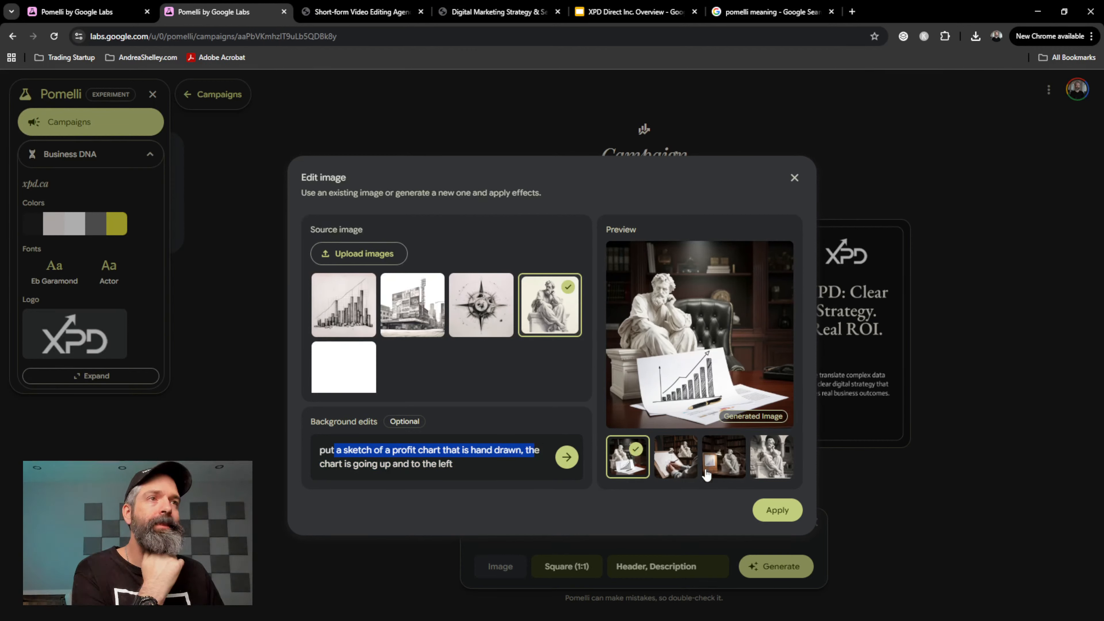
click(677, 463)
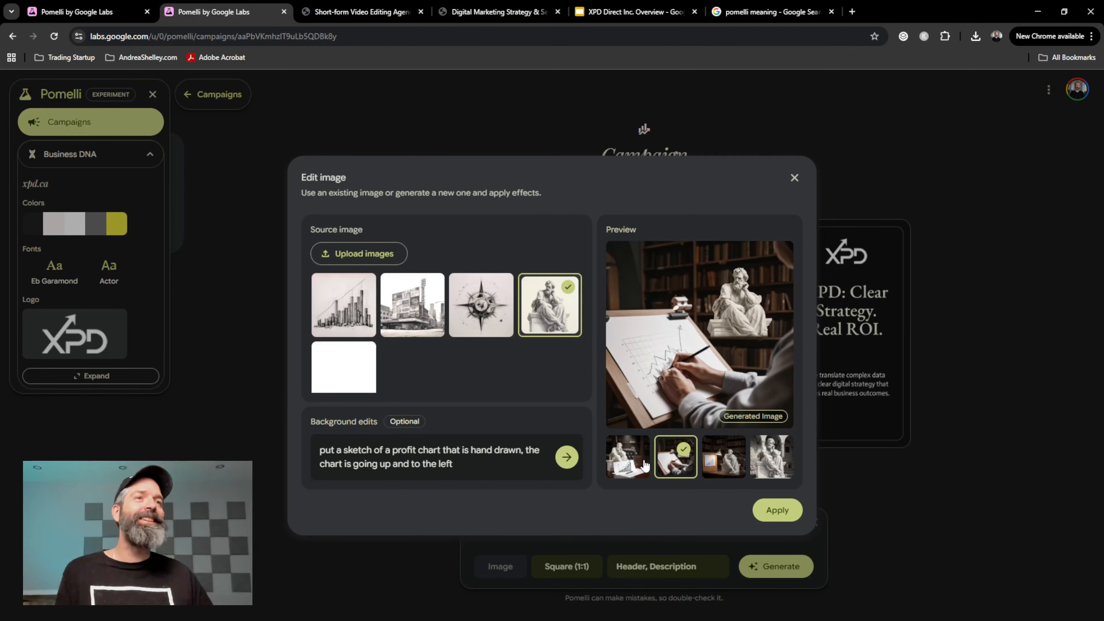
click(721, 464)
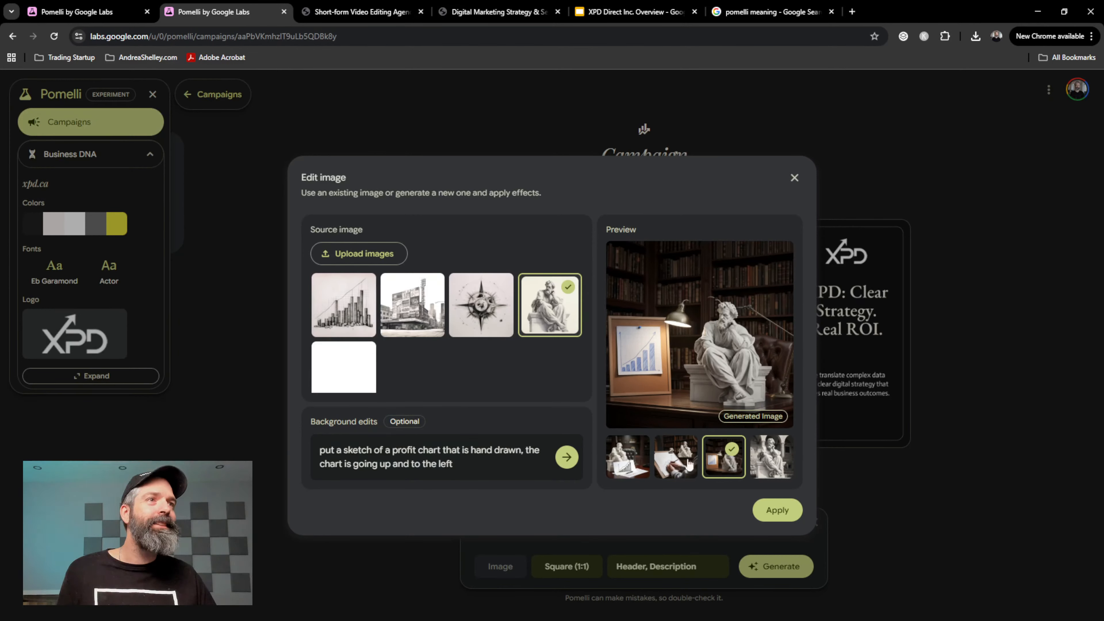
click(766, 455)
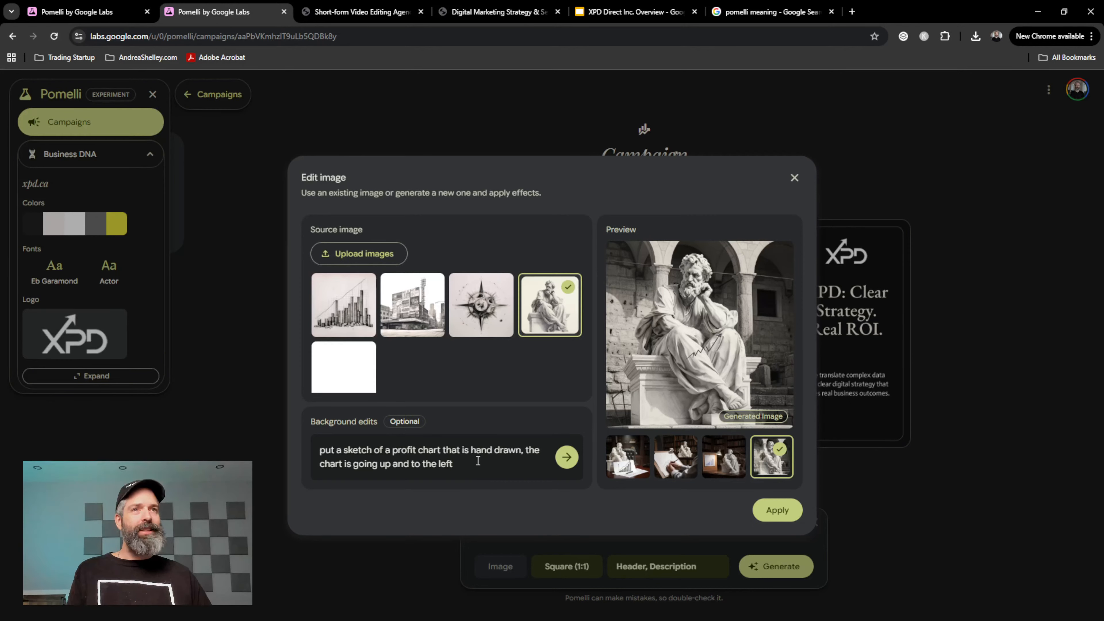
Append ", the room is full white" to the background edit, regenerate the images and preview the second variation
drag(477, 460, 264, 423)
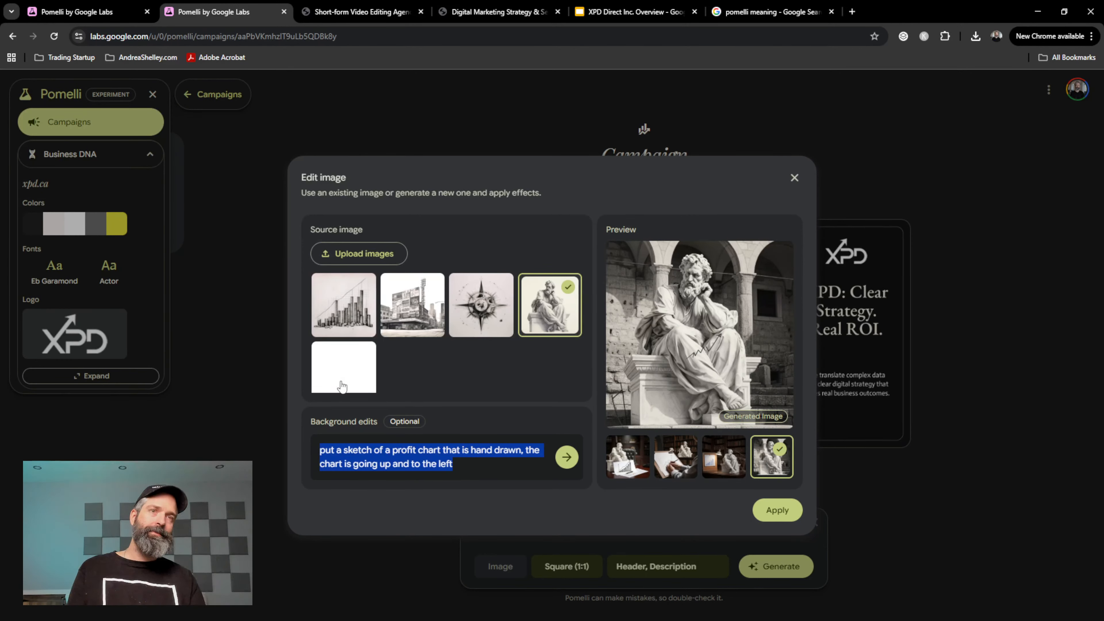
key(Down)
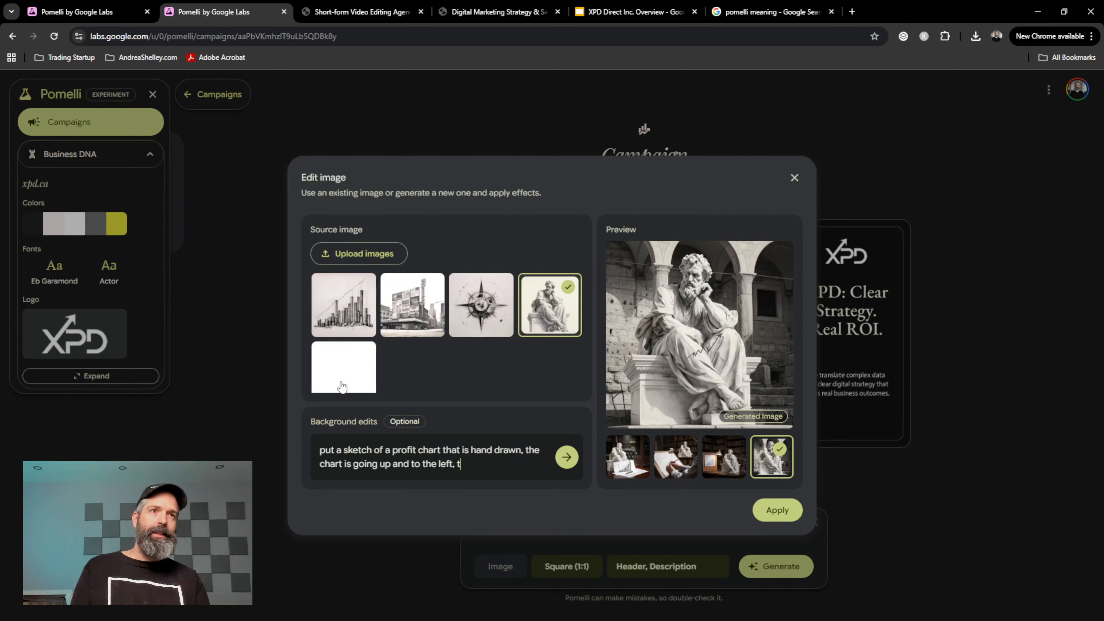
text(he room is )
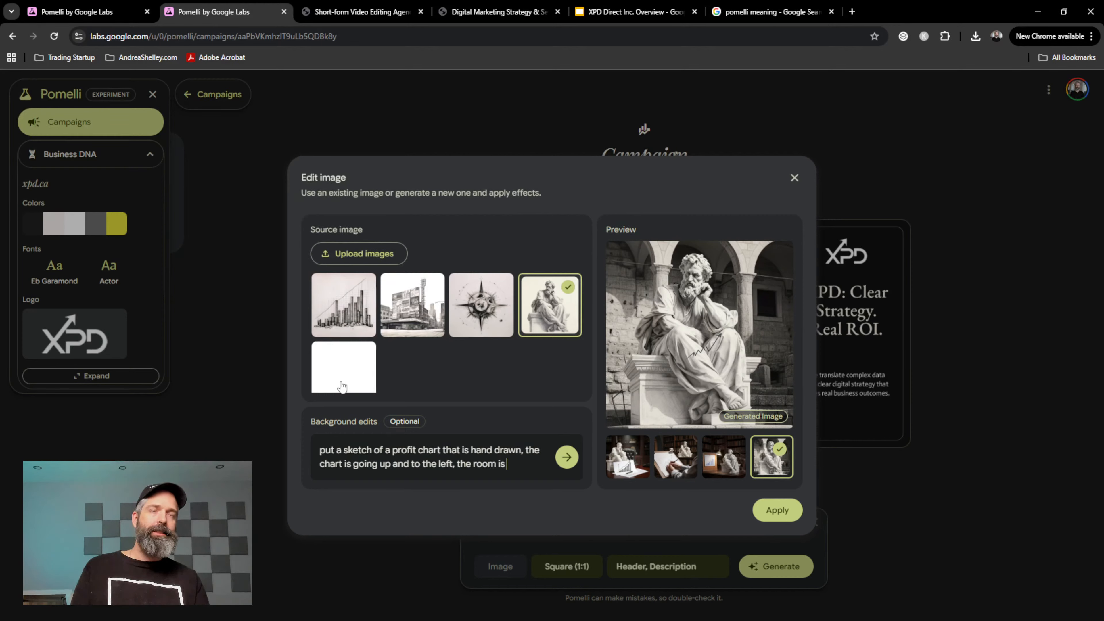
text(full wh)
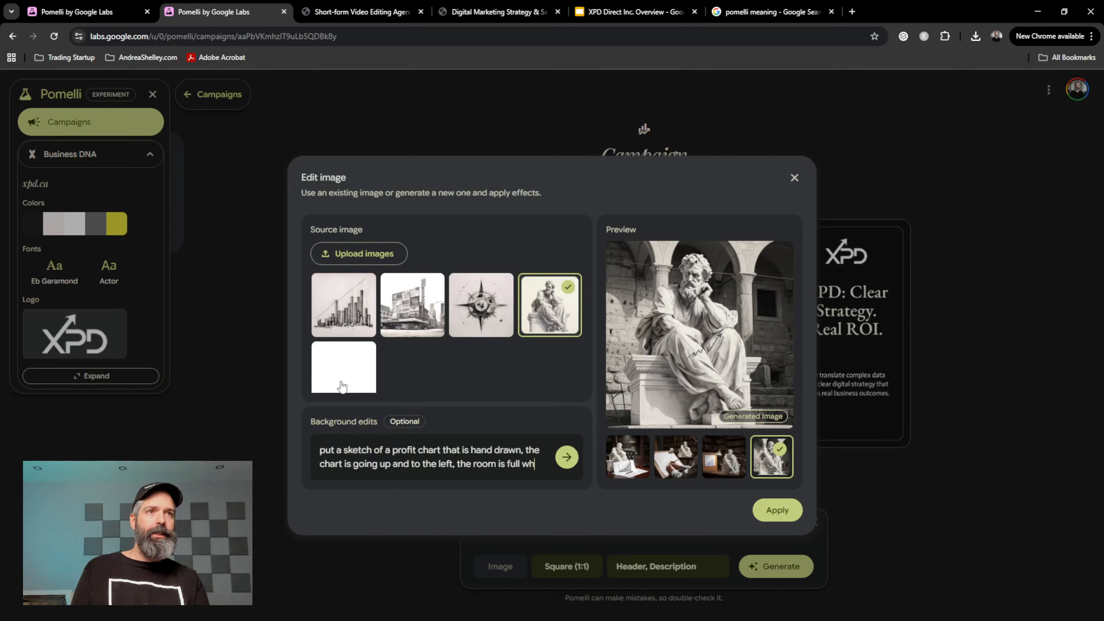
text(ite)
key(Return)
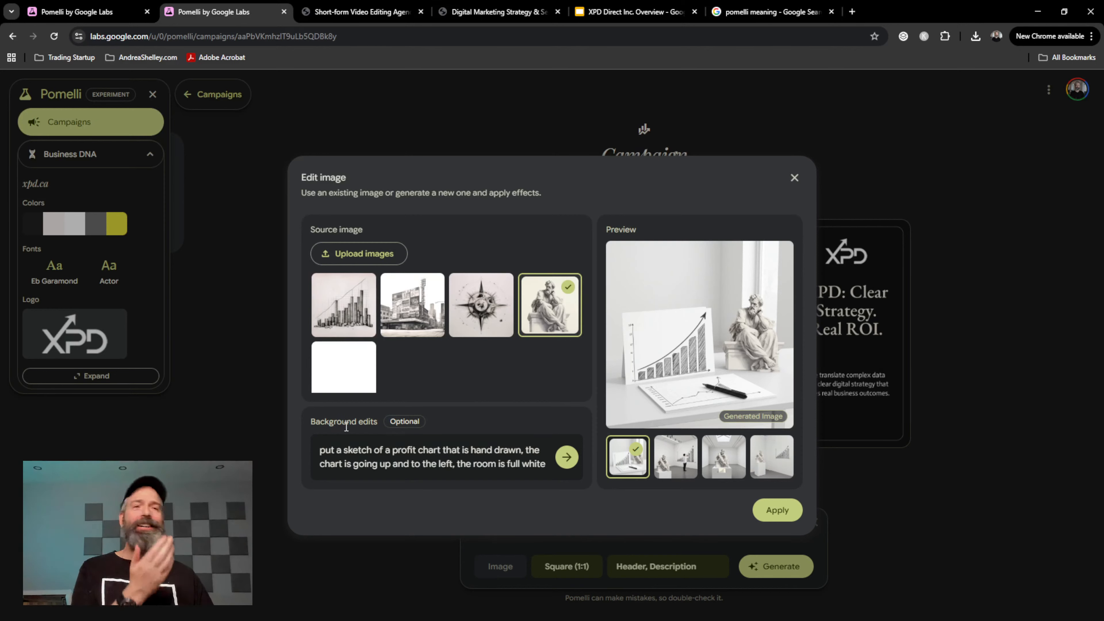
click(678, 463)
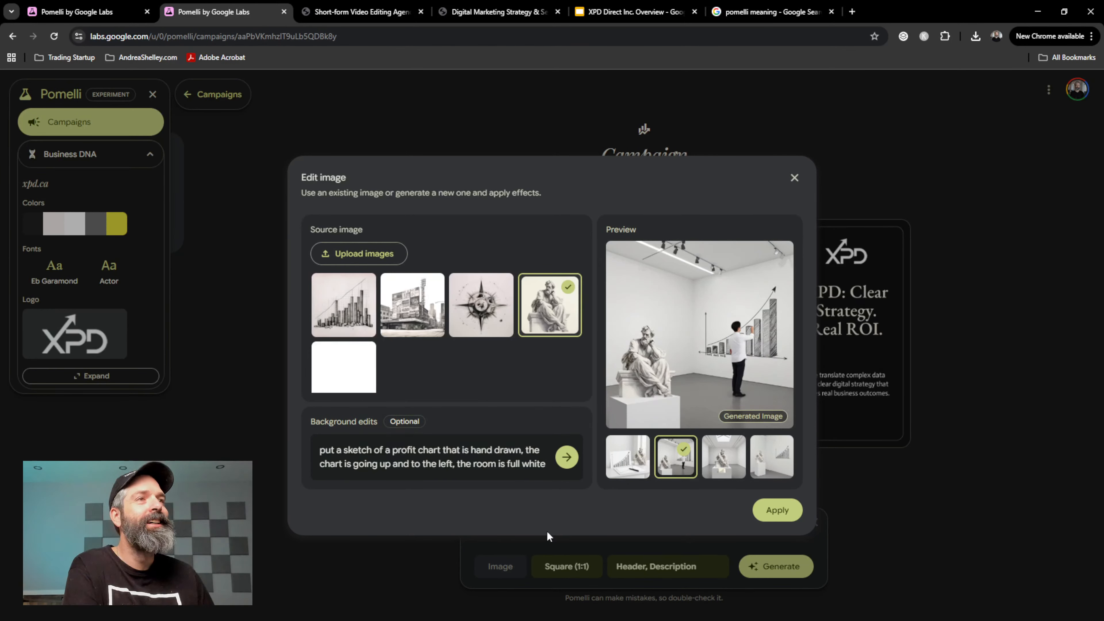
Preview the third and fourth generated statue images for the full white room description
click(738, 462)
click(784, 459)
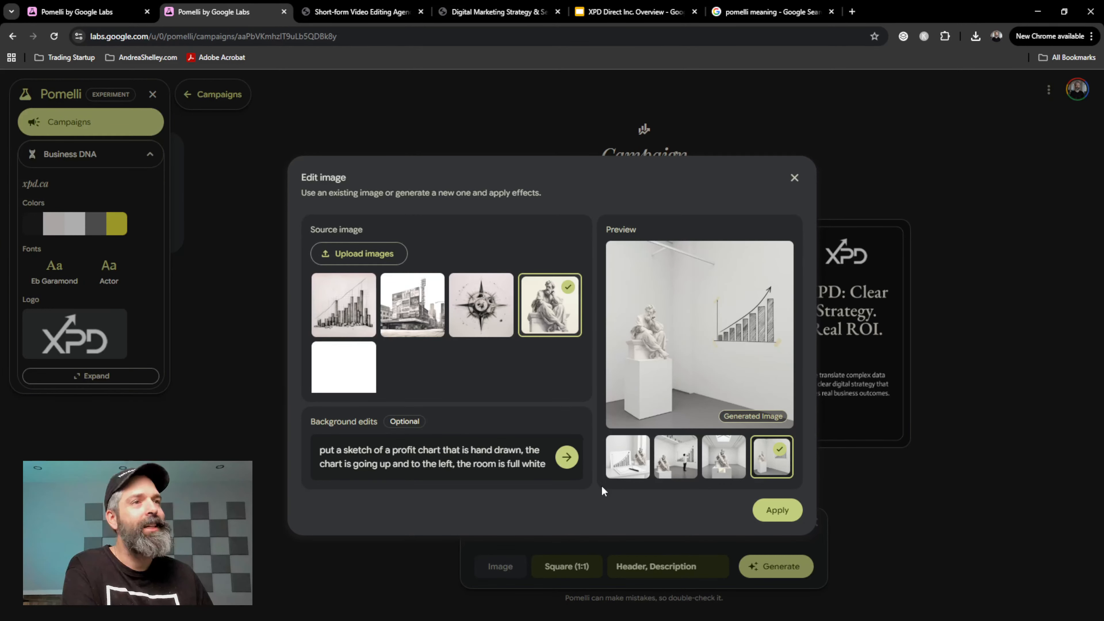
Switch to the Google search page and run an image search for "original clipart"
click(739, 11)
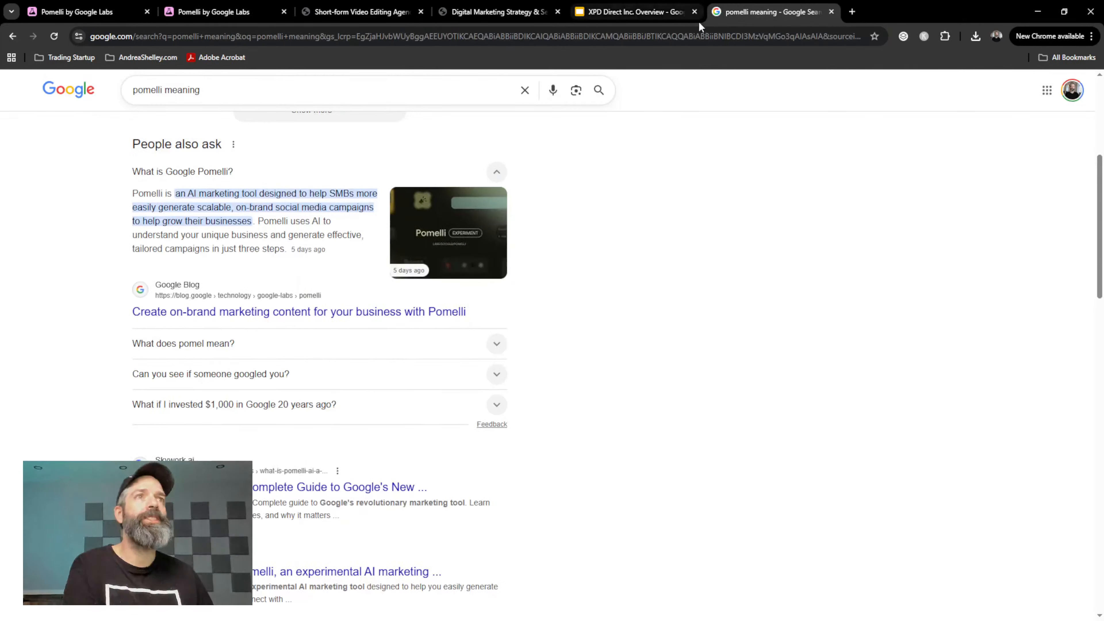
click(693, 37)
text(origi)
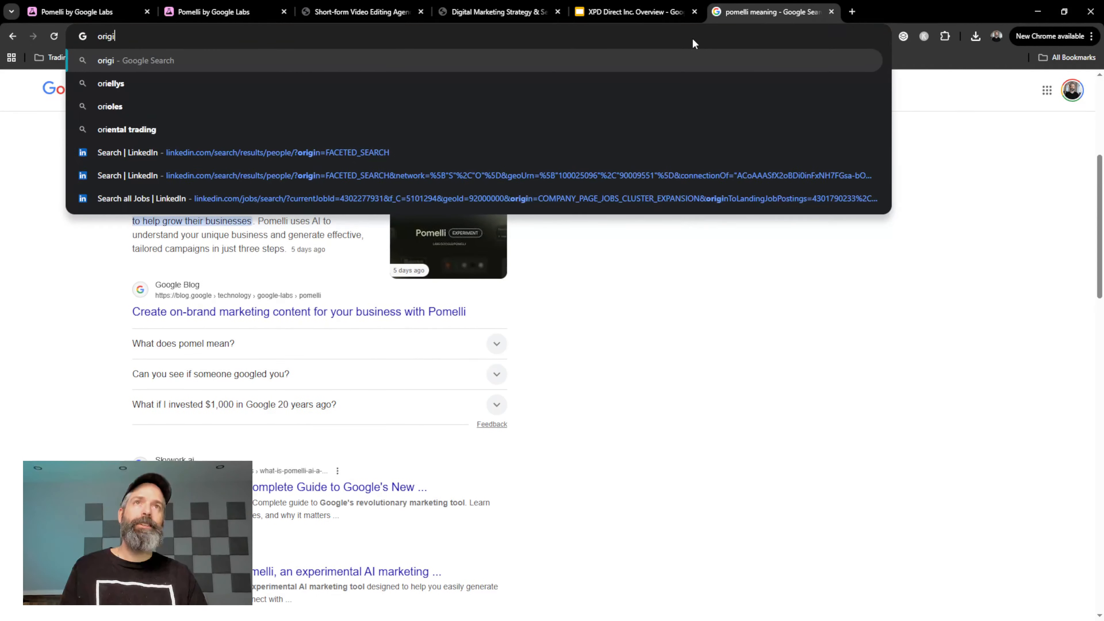
text(nal clipart)
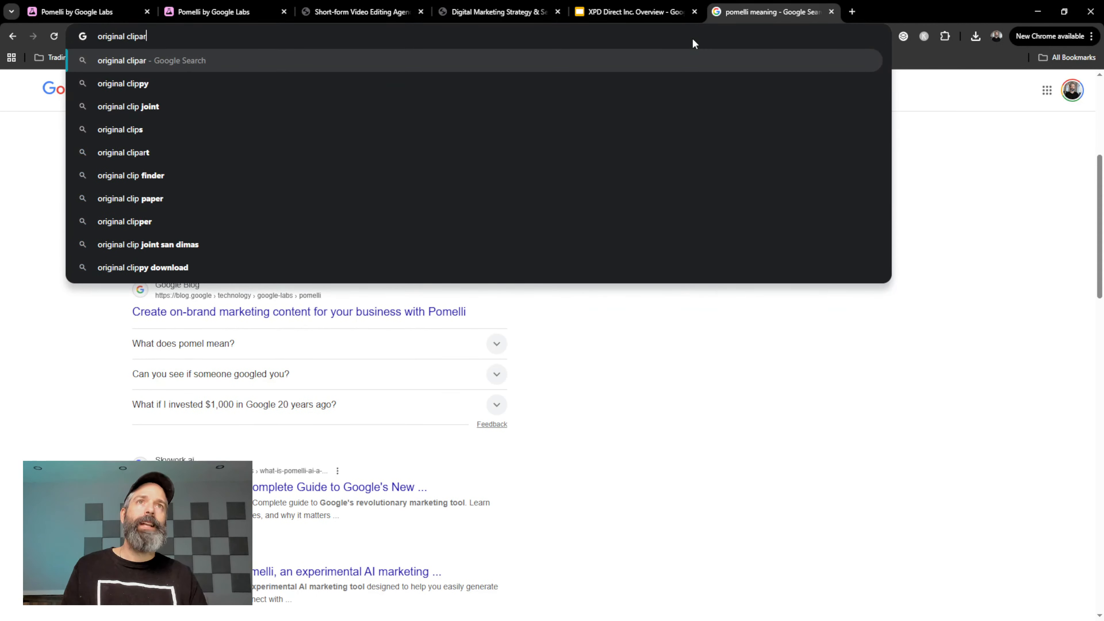
key(Return)
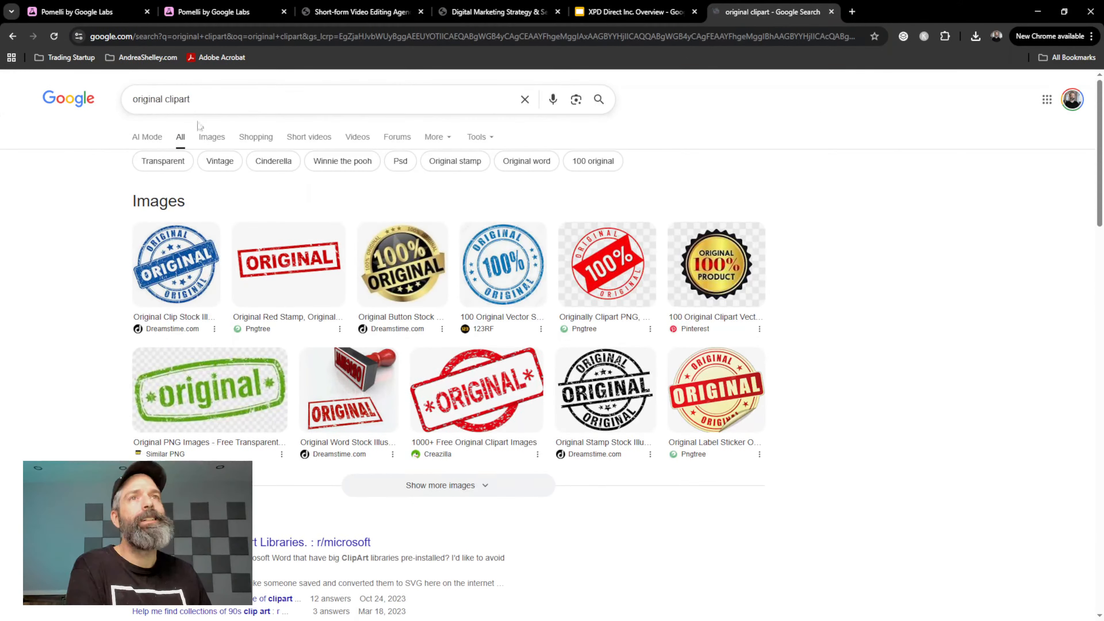
click(212, 137)
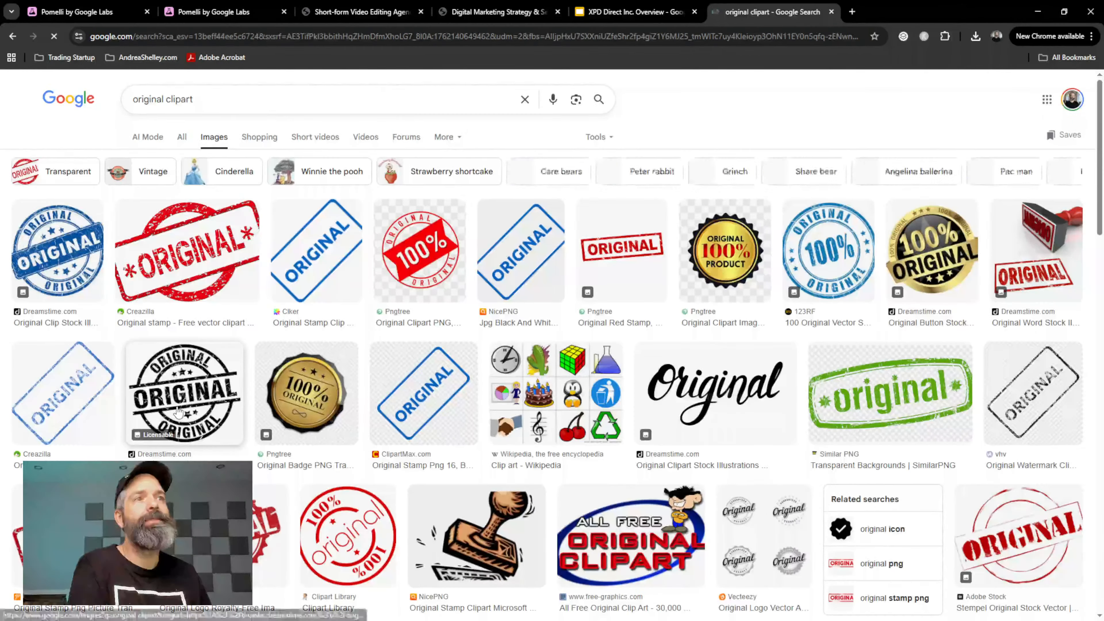
Browse the clipart image results to the end, close the search page and return to the Pomelli image edit
scroll(204, 403, down, 5)
scroll(181, 400, down, 15)
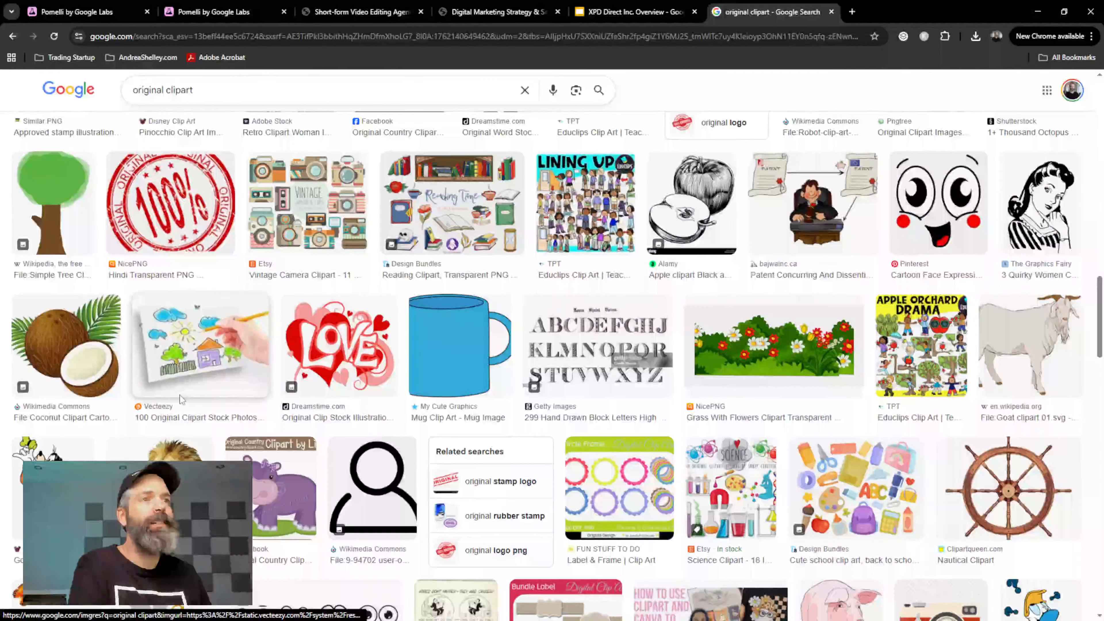
scroll(181, 400, down, 12)
scroll(181, 400, down, 8)
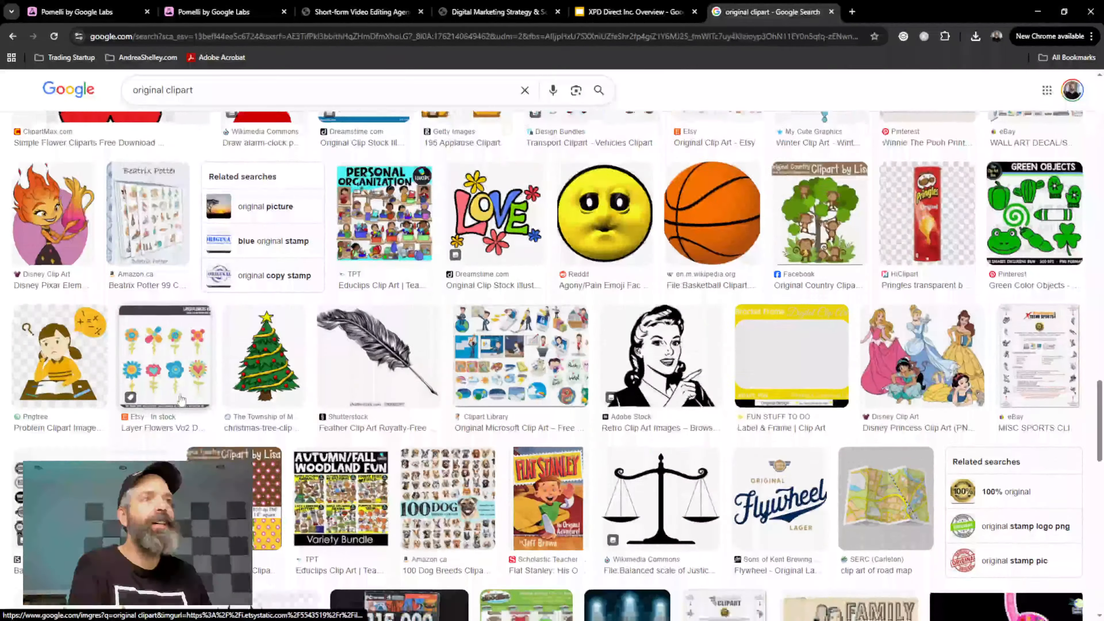
scroll(181, 397, down, 7)
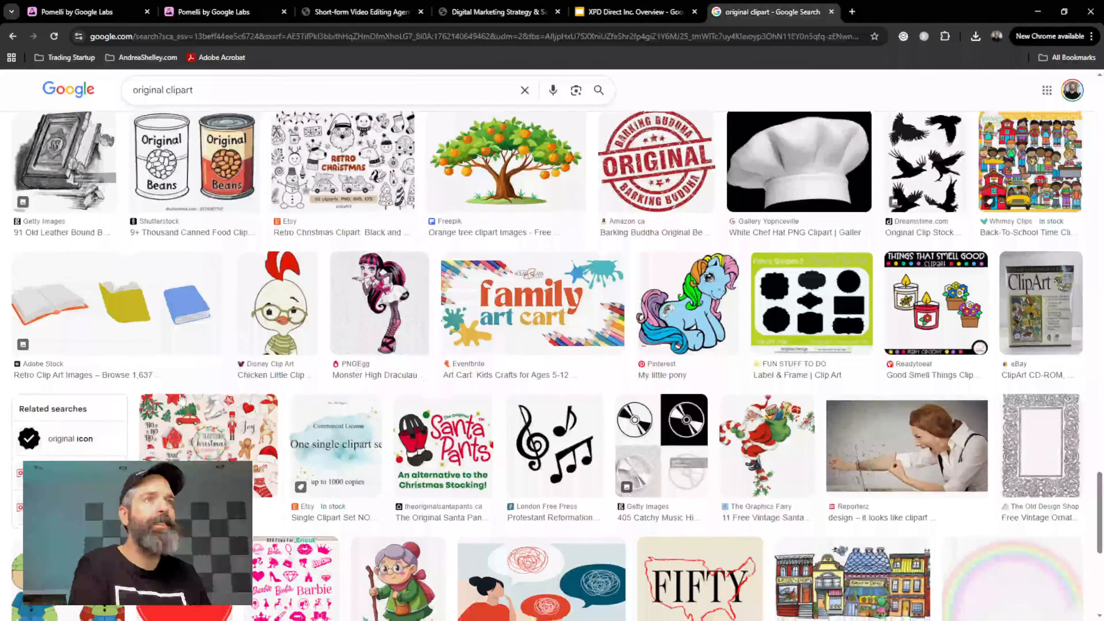
scroll(181, 398, down, 15)
scroll(182, 399, down, 8)
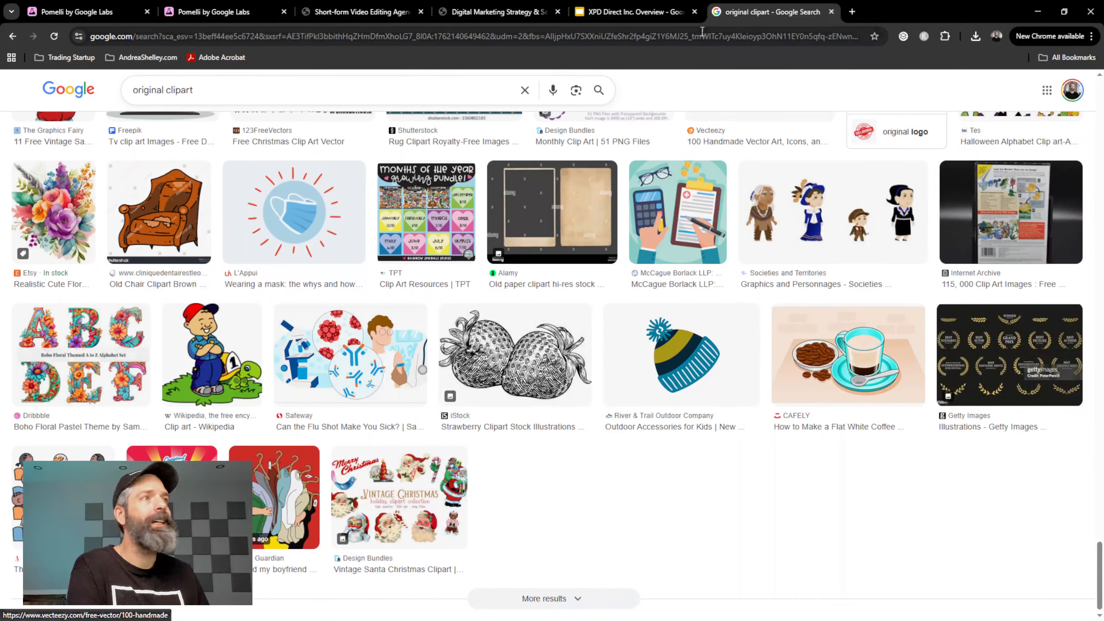
click(831, 12)
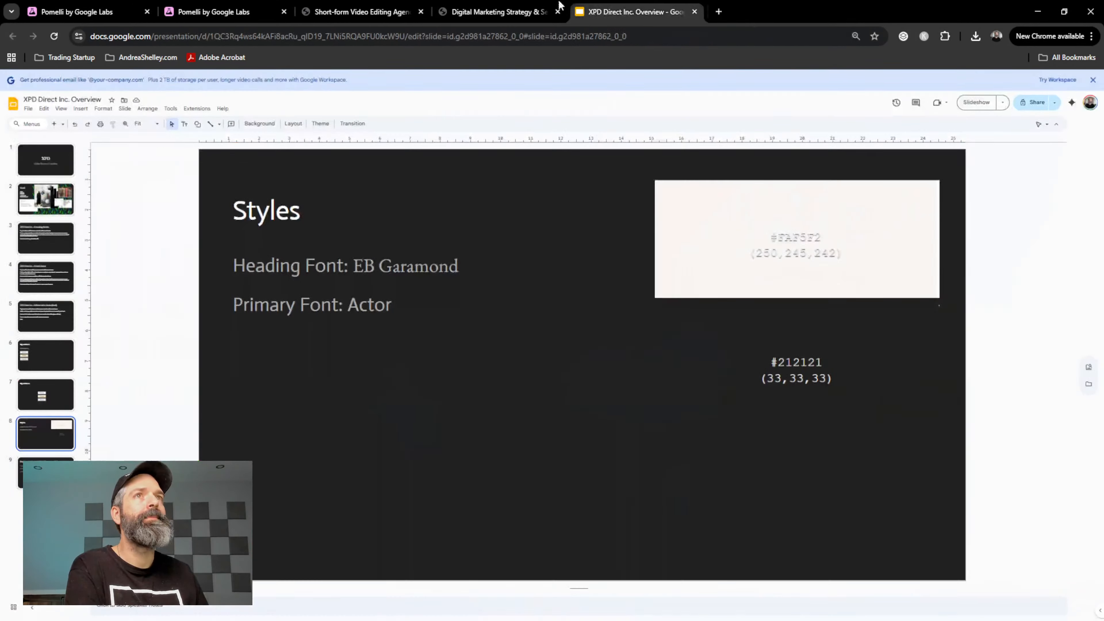
click(226, 13)
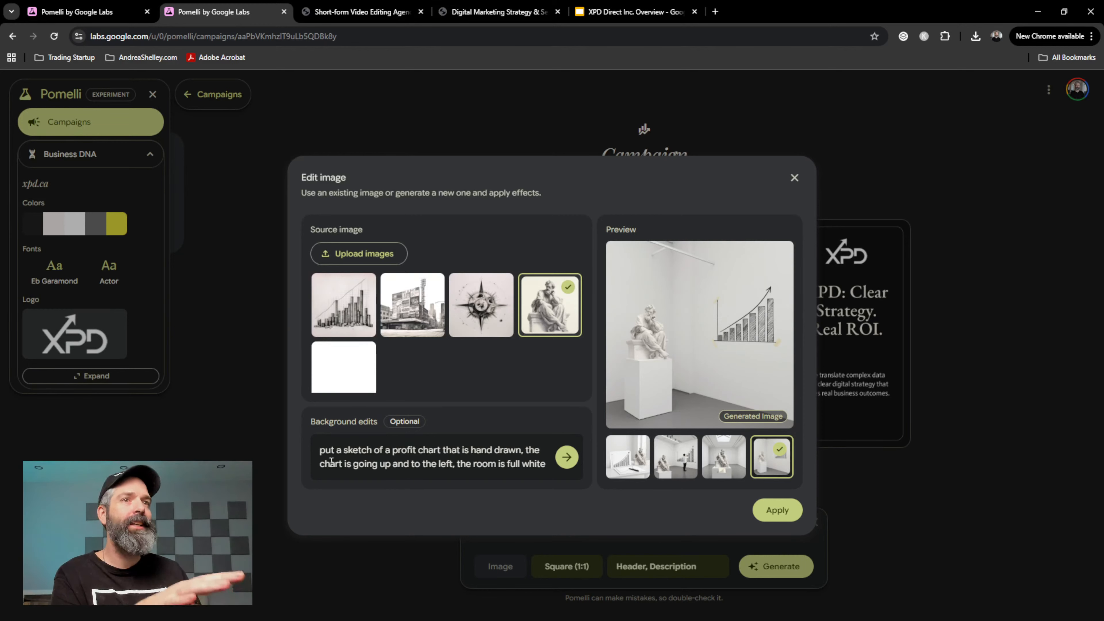
Reselect the seated thinker statue as the source image to clear the generated variations
drag(321, 452, 542, 471)
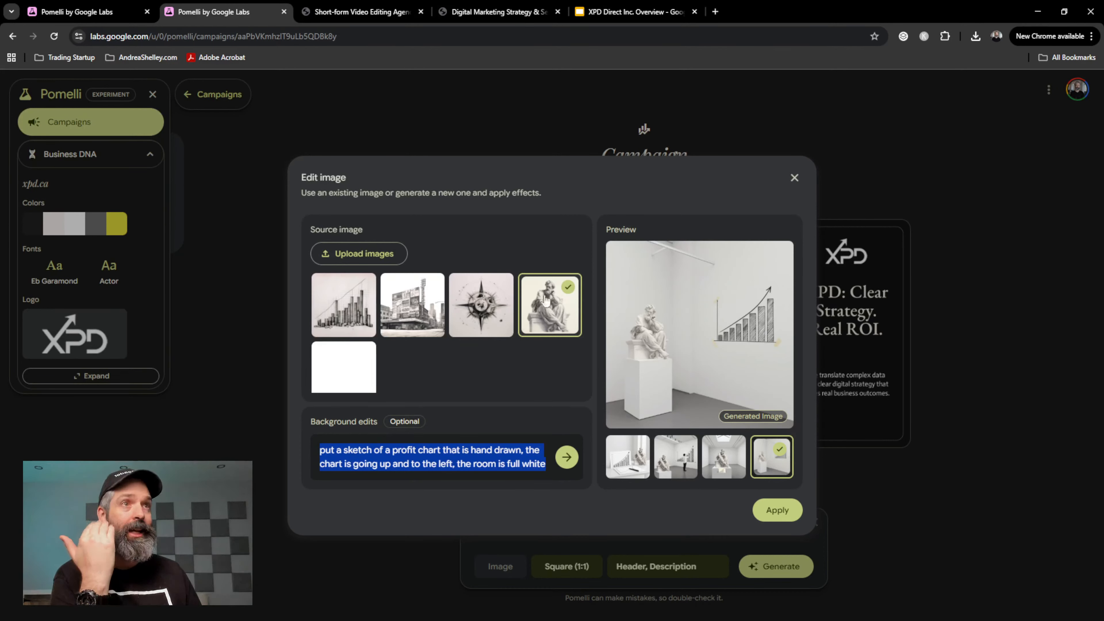
click(549, 307)
click(549, 306)
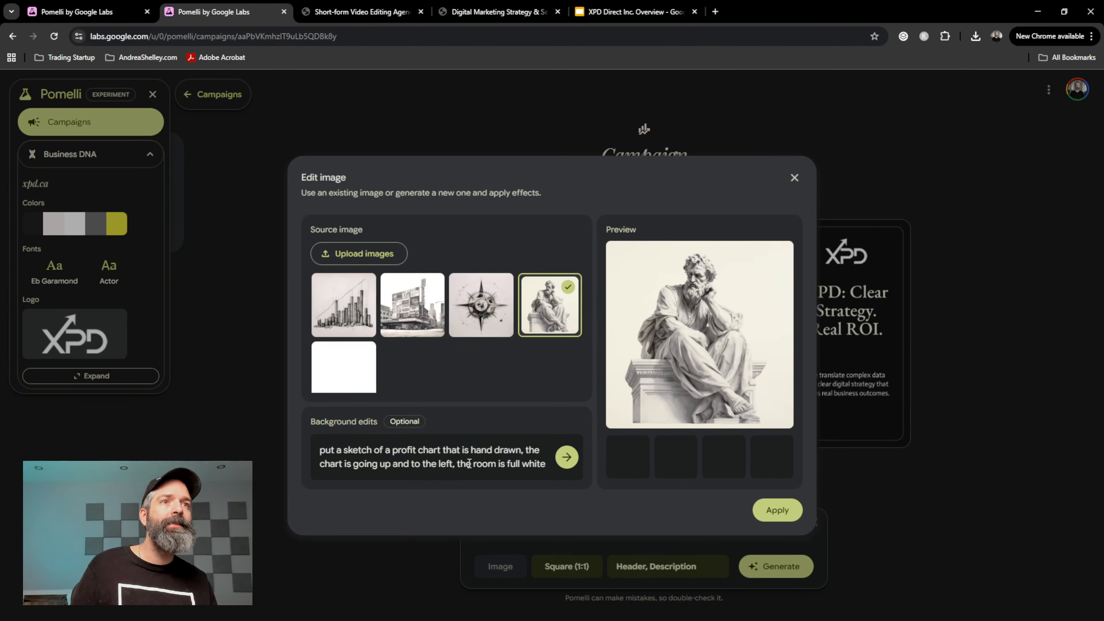
Insert "the chart is over his right shoulder in the background," before "the room is full white" in the background edit and generate the images
click(456, 463)
text(the chart is )
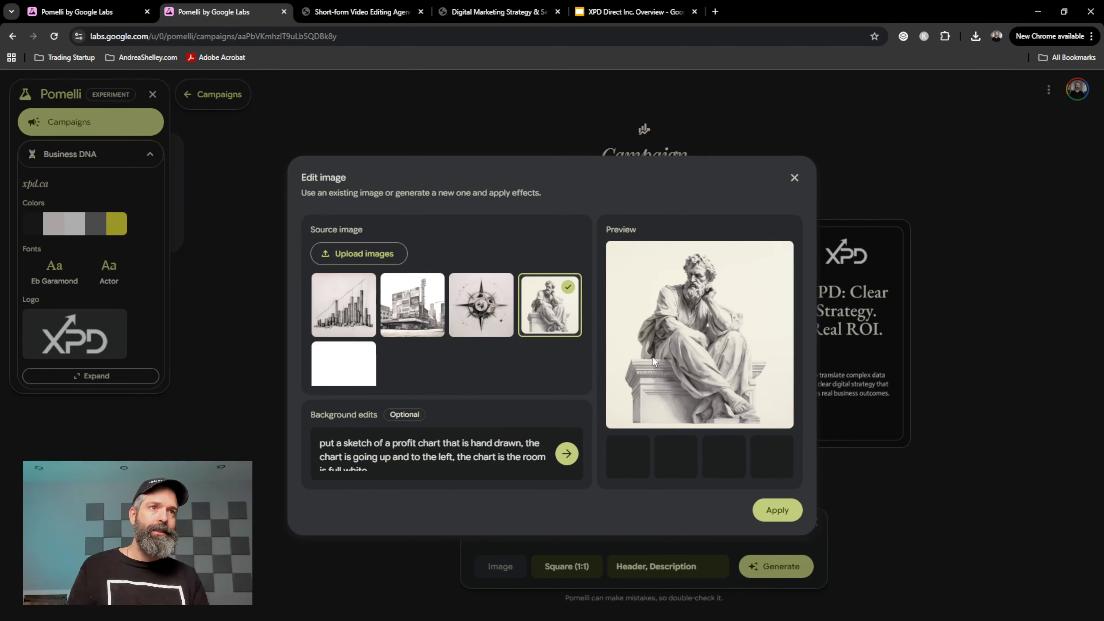
text(over his)
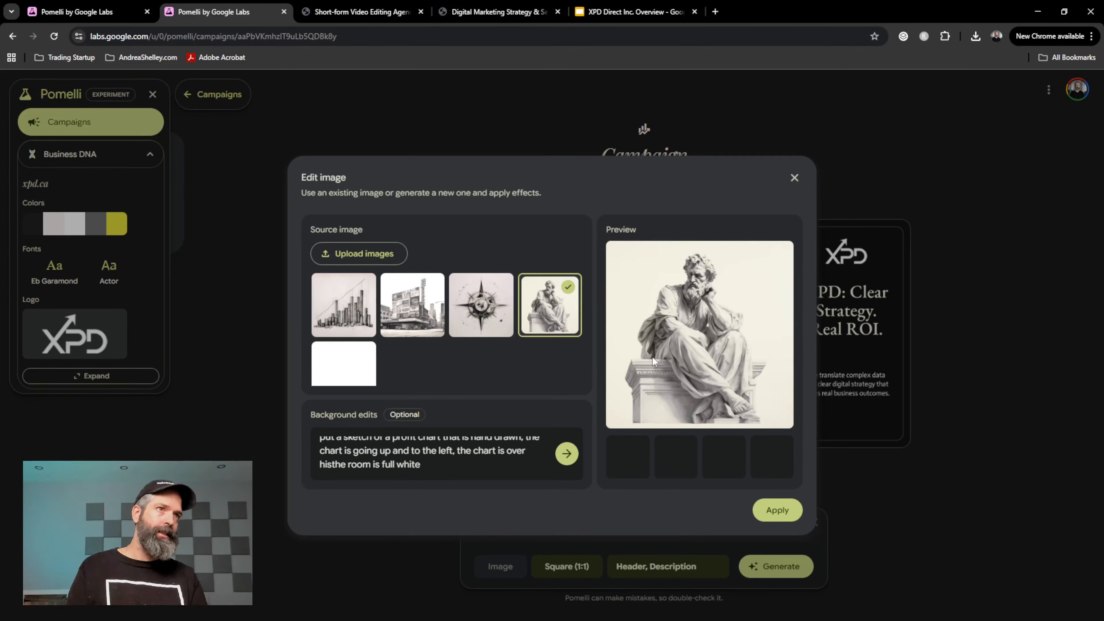
text( r)
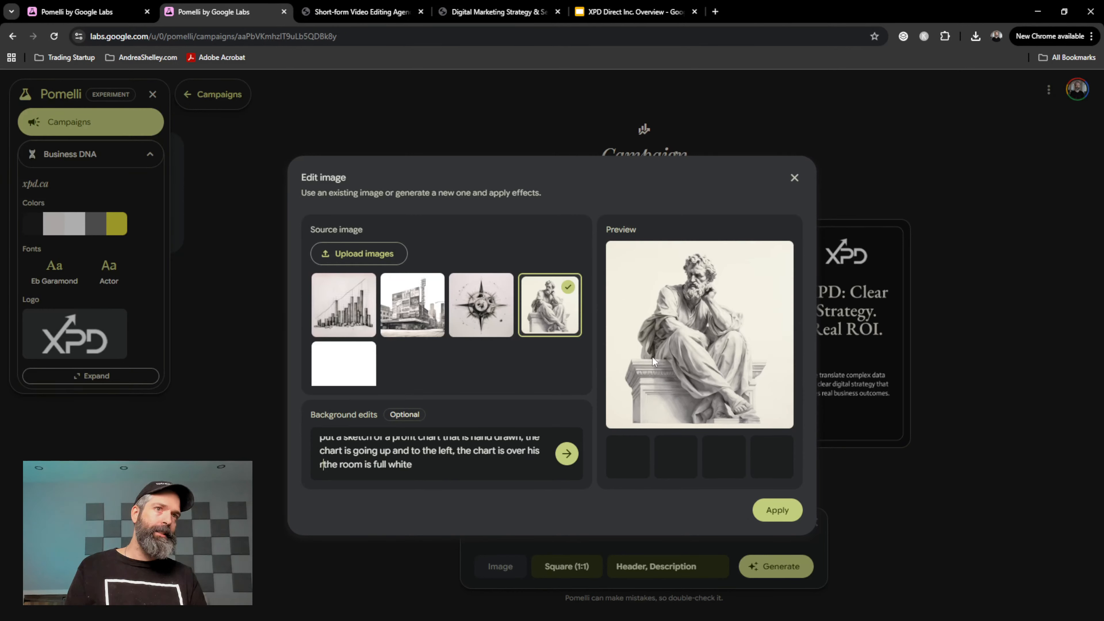
text(ight)
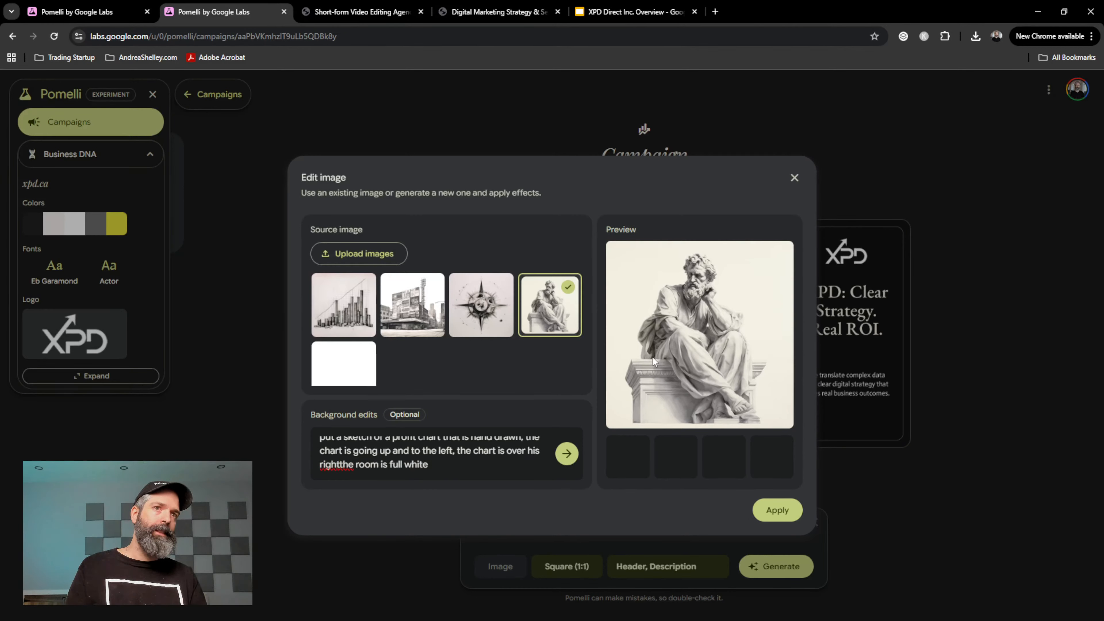
text( shoulder in th)
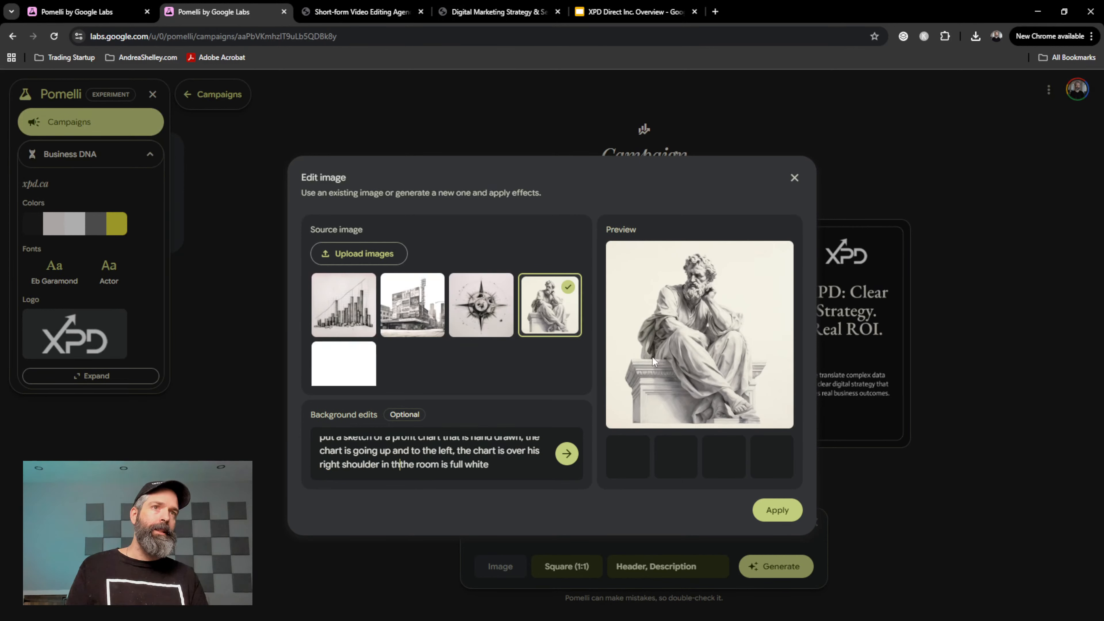
text(e backgroun)
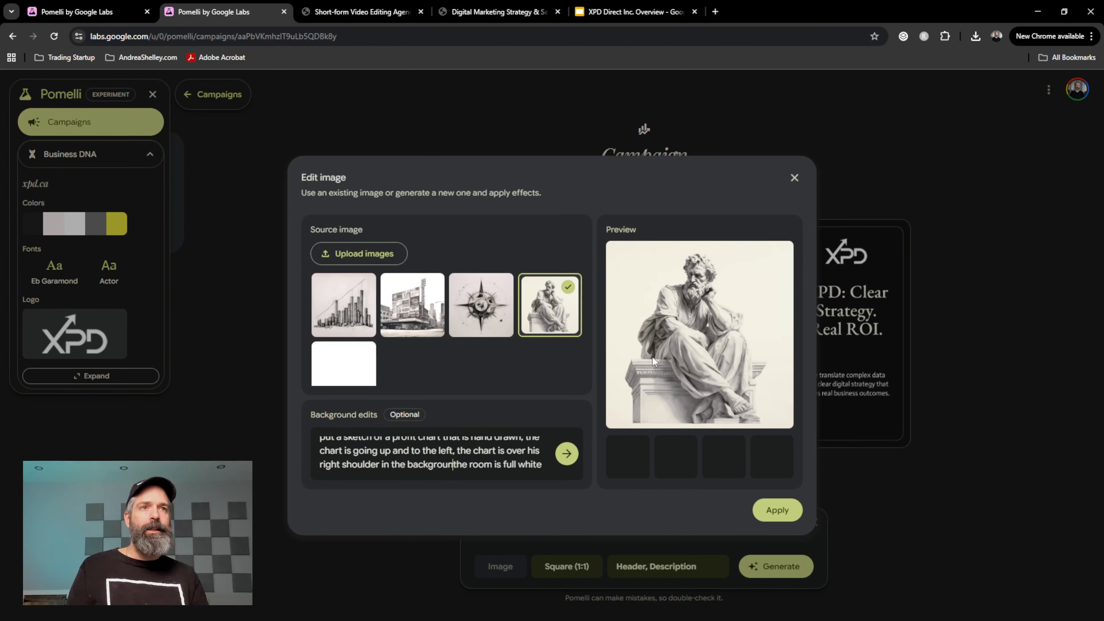
text(d,)
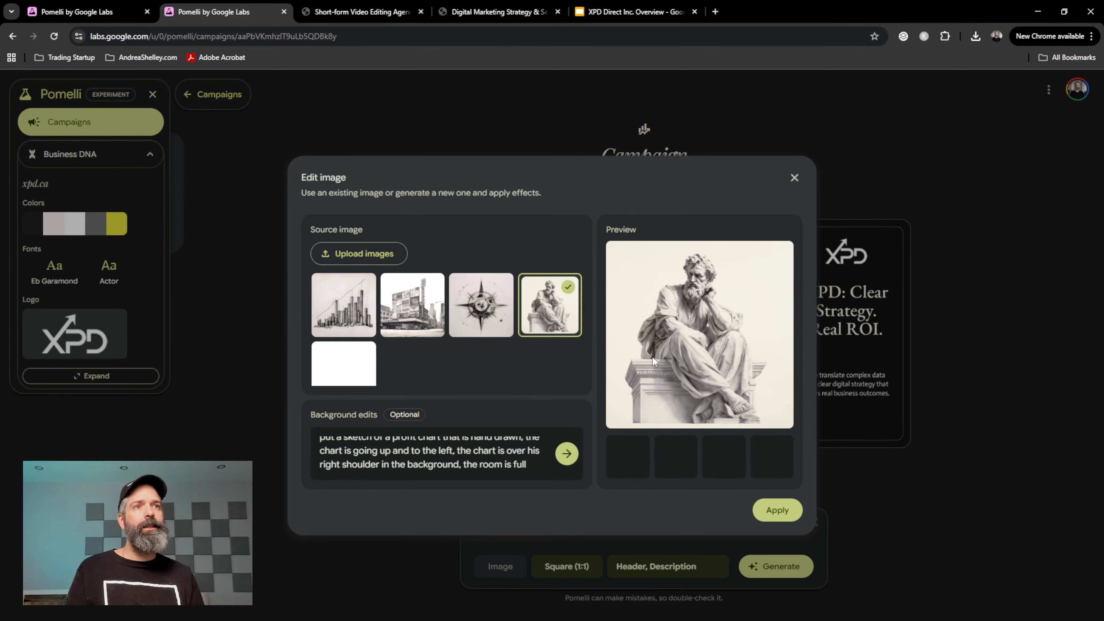
key(Return)
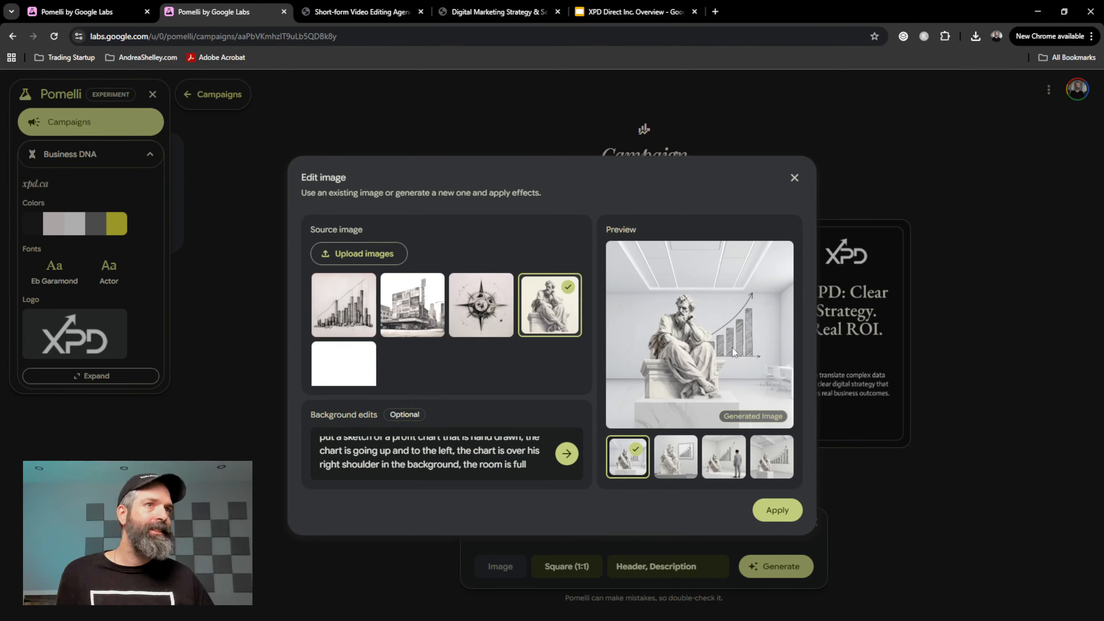
Preview the second, third and fourth statue images with the chart over the shoulder and return to the first
click(686, 465)
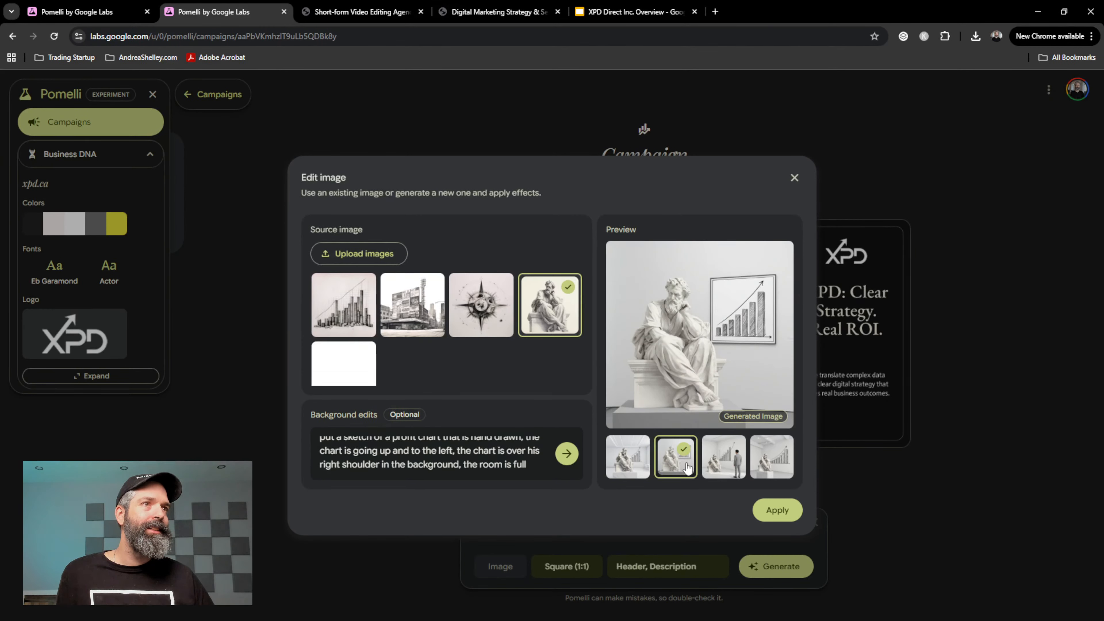
click(726, 458)
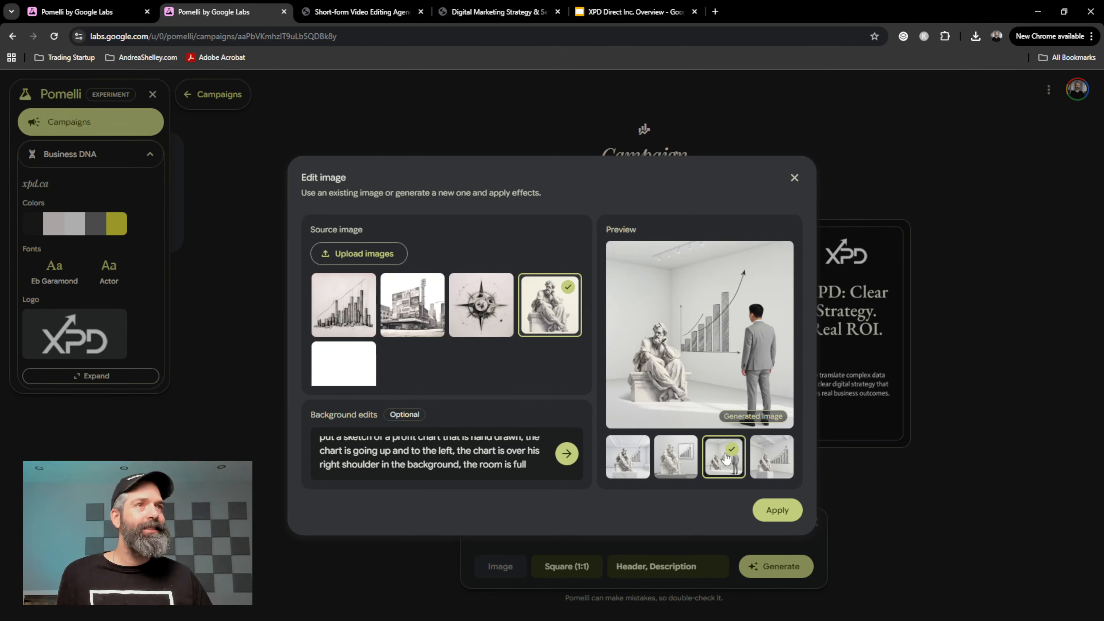
click(763, 461)
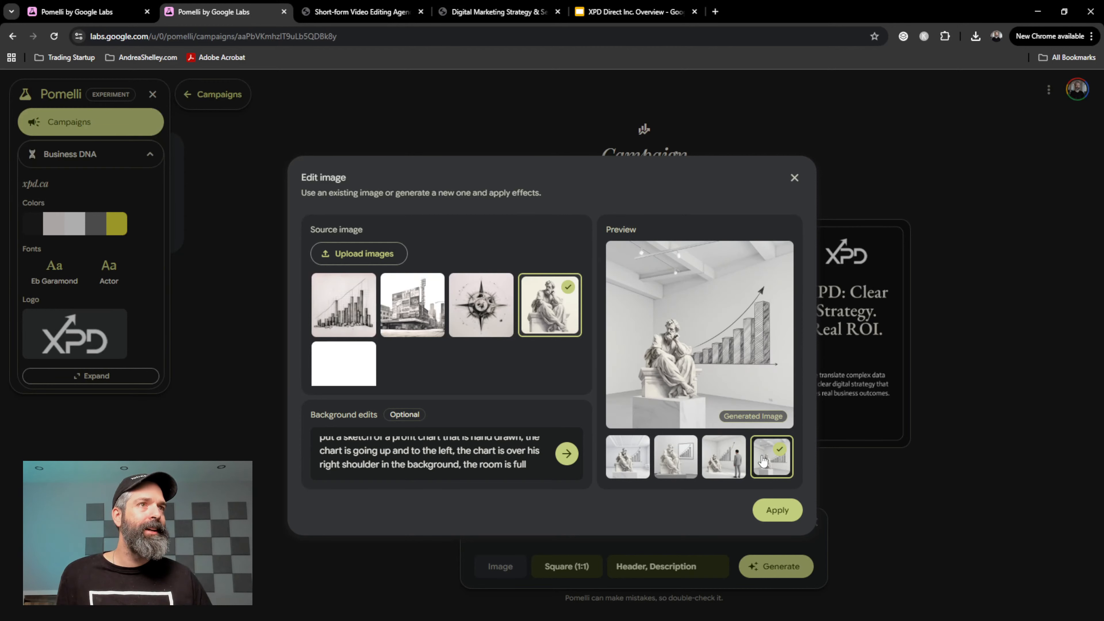
click(623, 465)
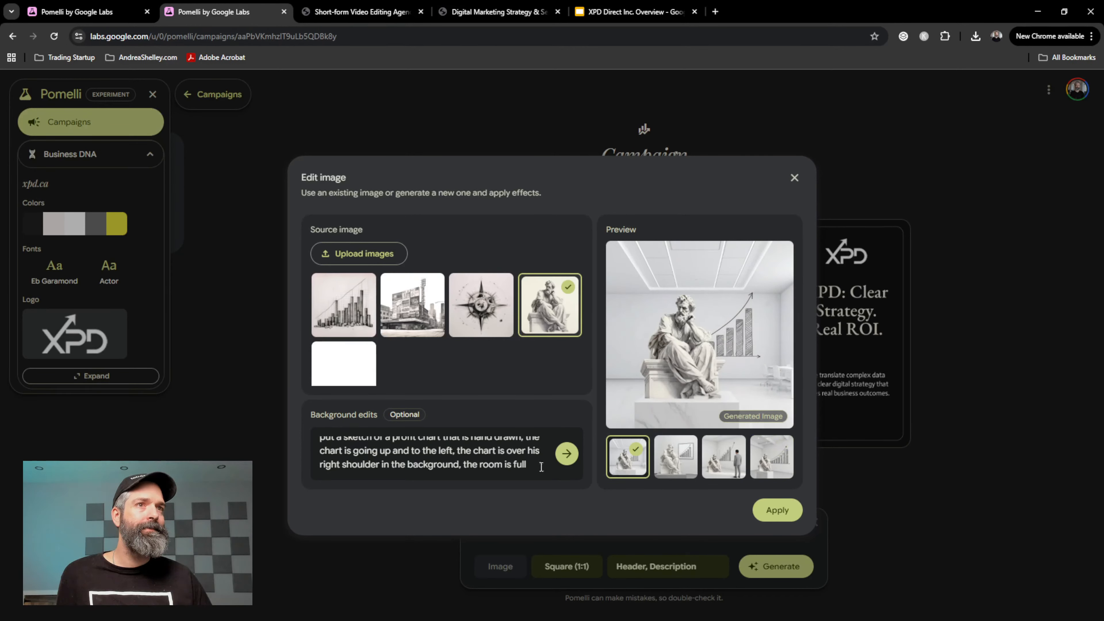
Append "cyclorama" after "the room is full white" in the background edit and regenerate the images
scroll(456, 464, down, 1)
scroll(456, 464, down, 1)
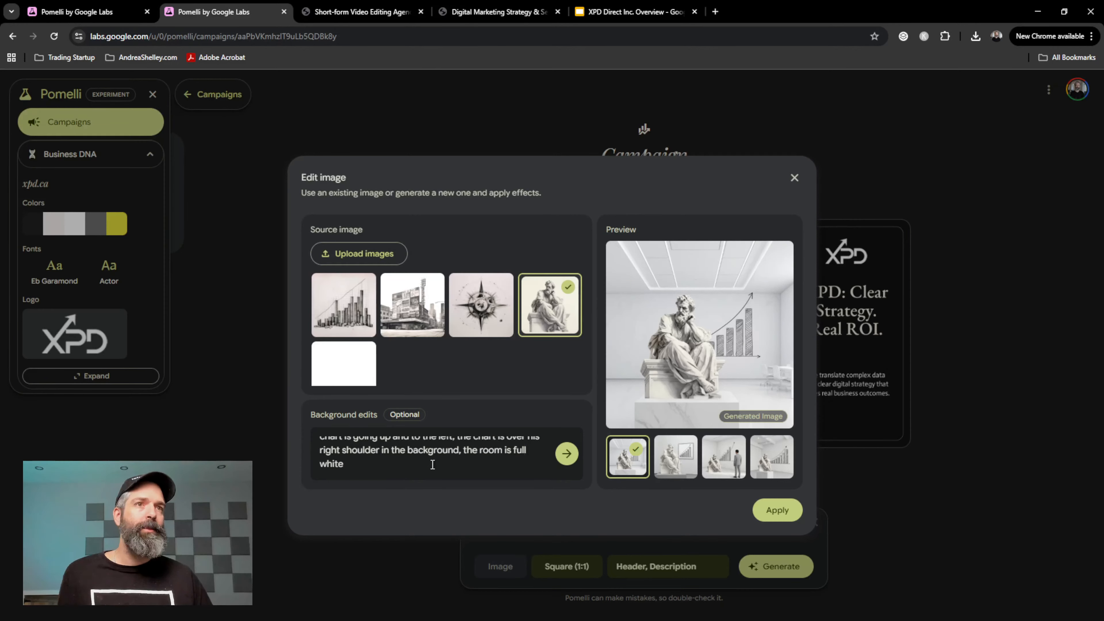
text(cy)
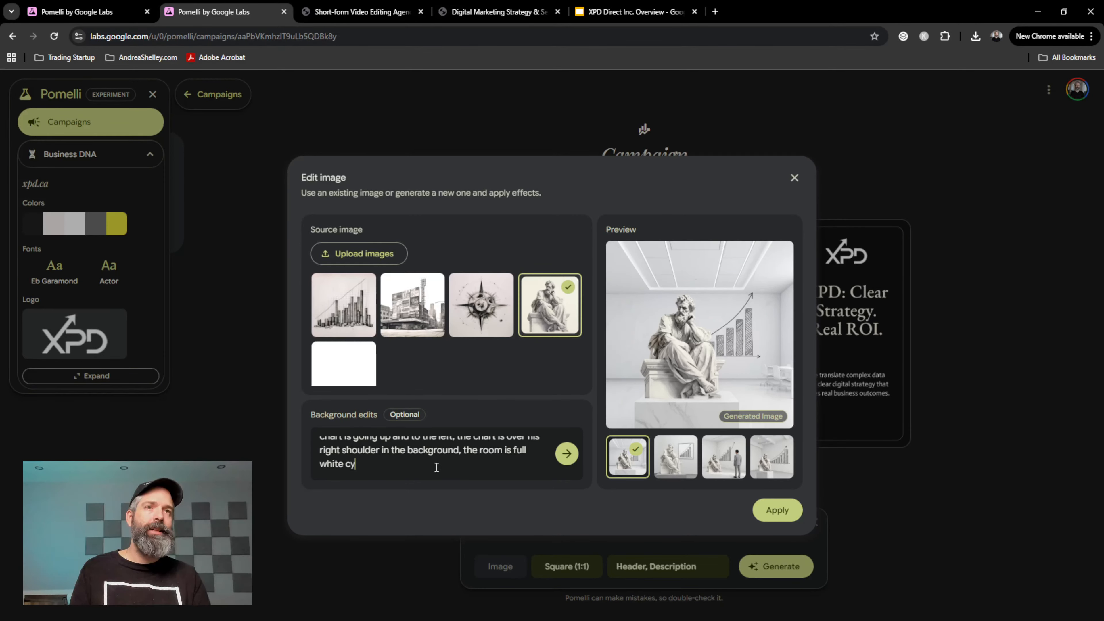
text(clo)
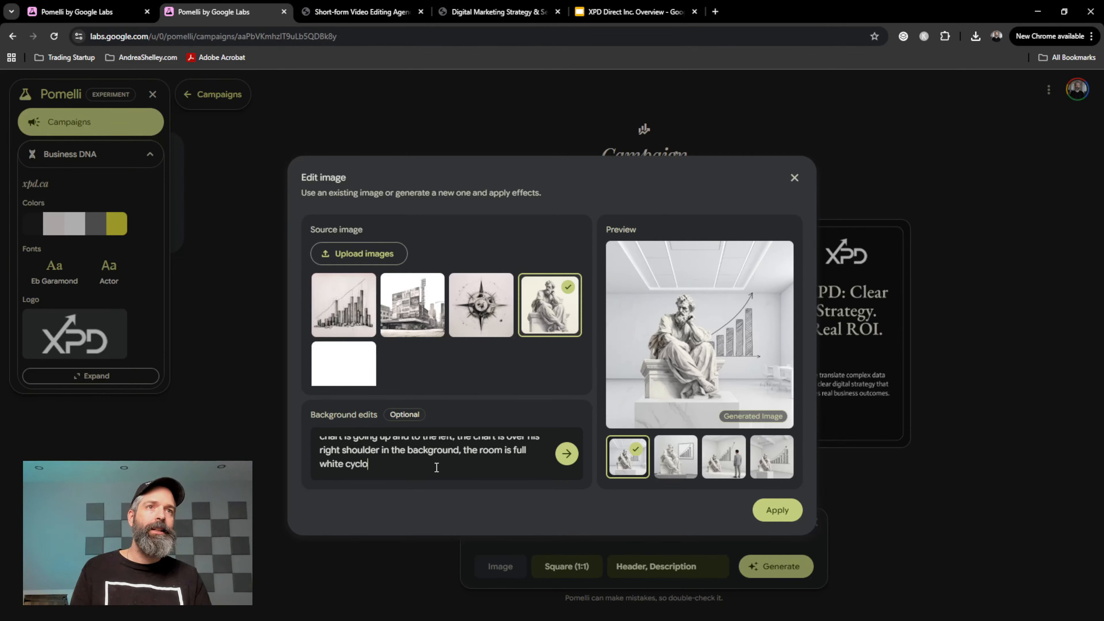
text(rama)
key(Return)
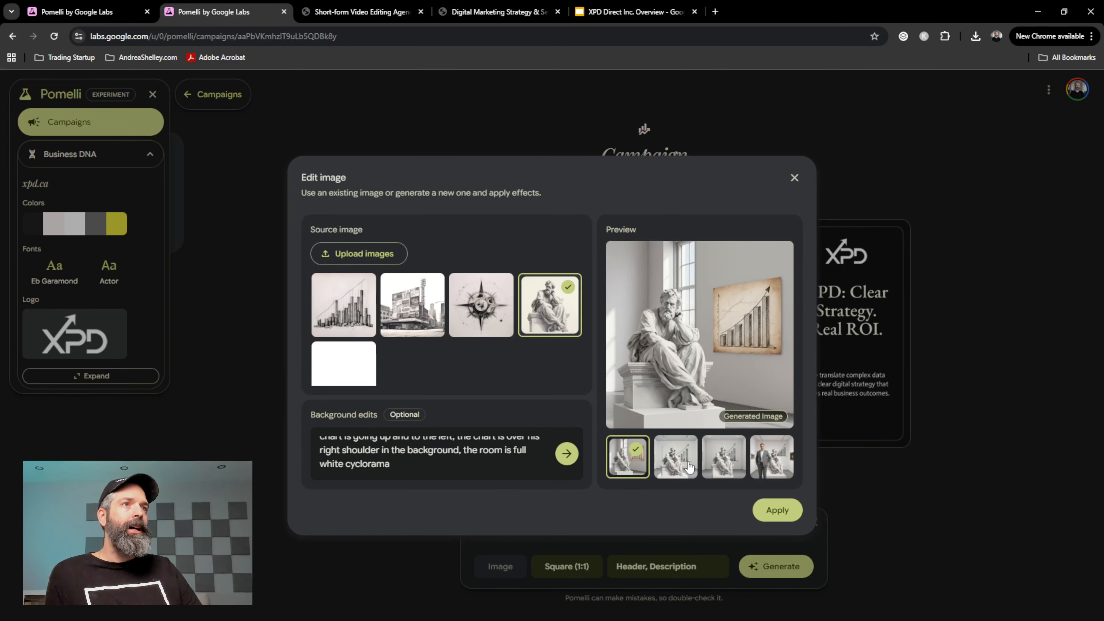
Preview the third and fourth cyclorama variations, select the first one and apply it to the new creative
click(724, 468)
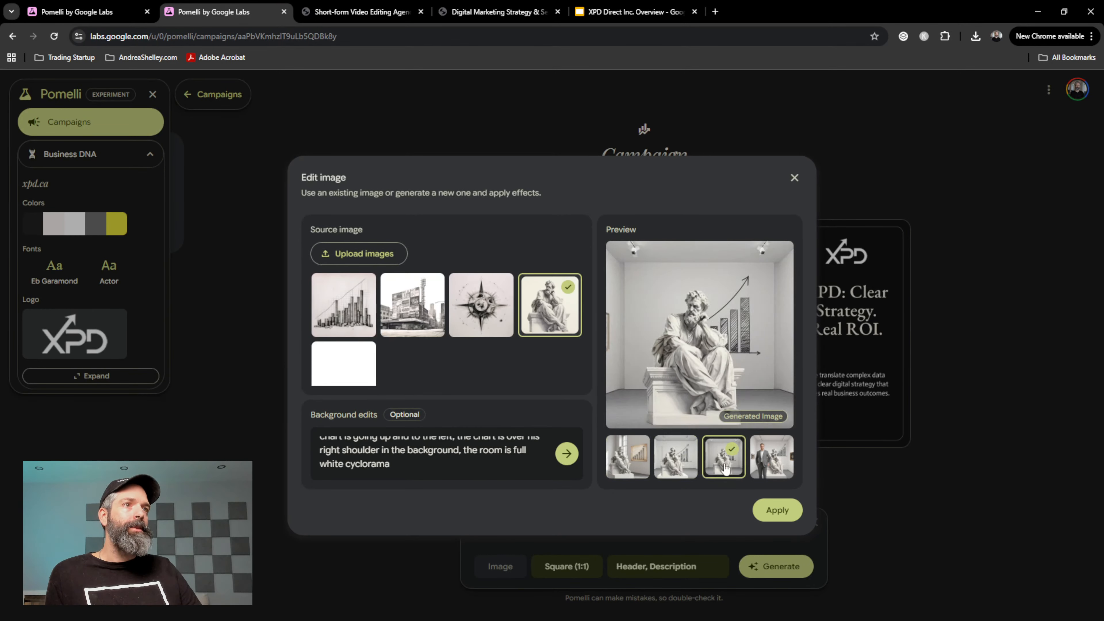
click(763, 467)
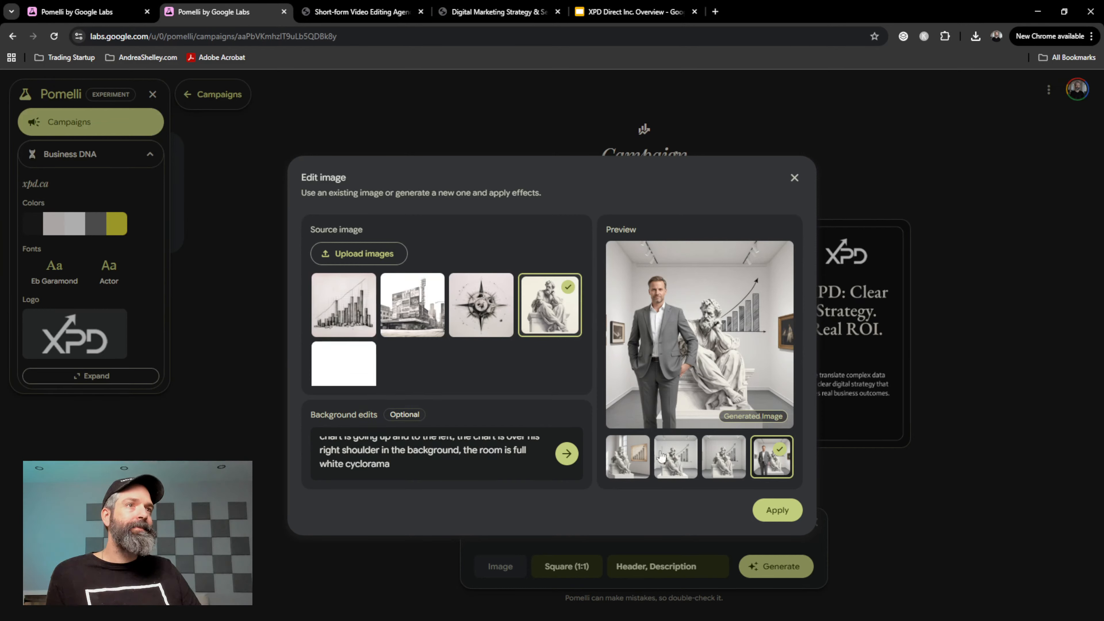
click(631, 454)
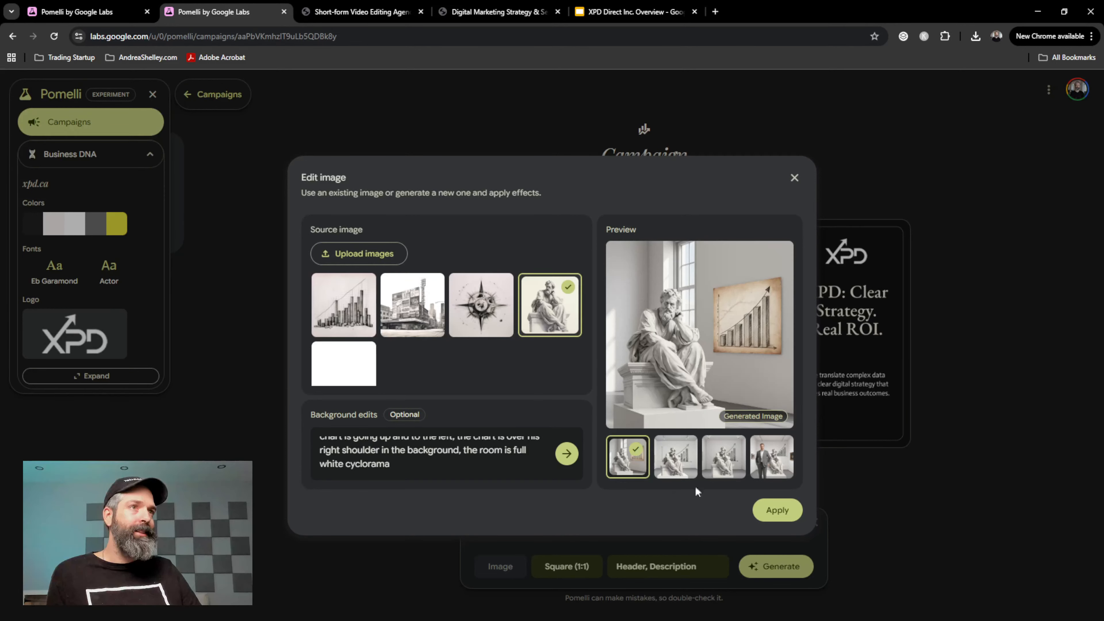
click(774, 511)
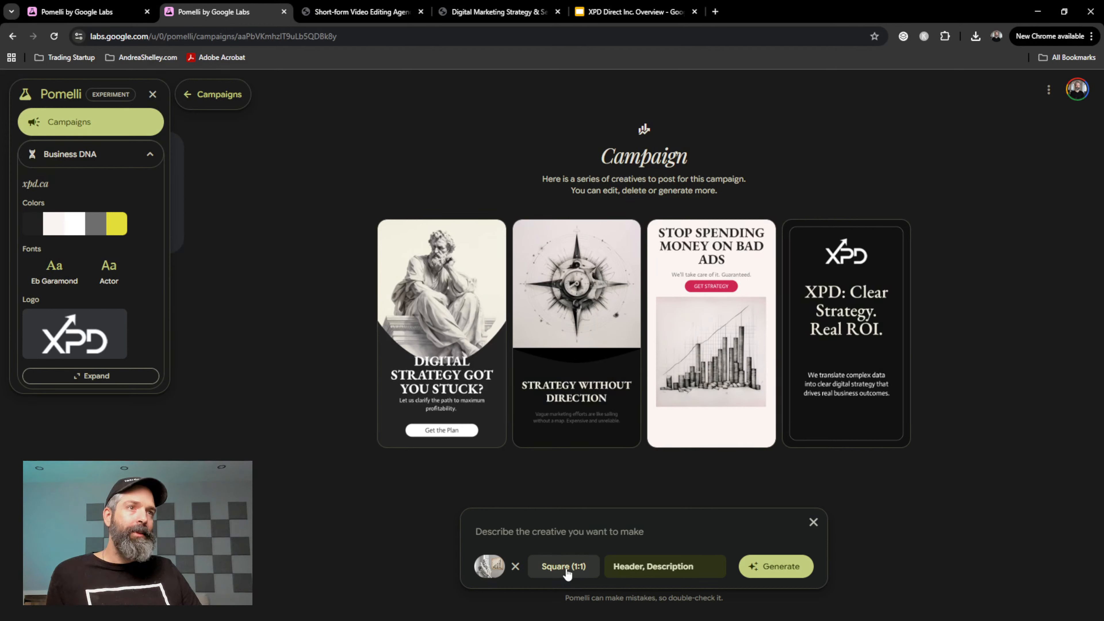
Add a call to action to the header and description included in the new square creative
click(655, 568)
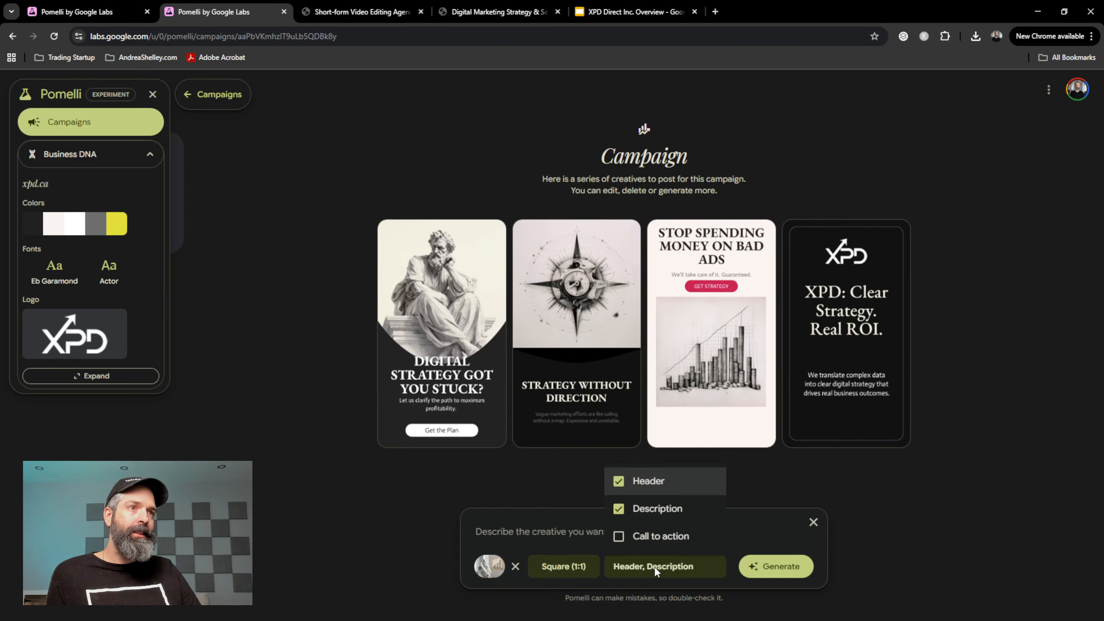
click(619, 537)
click(555, 530)
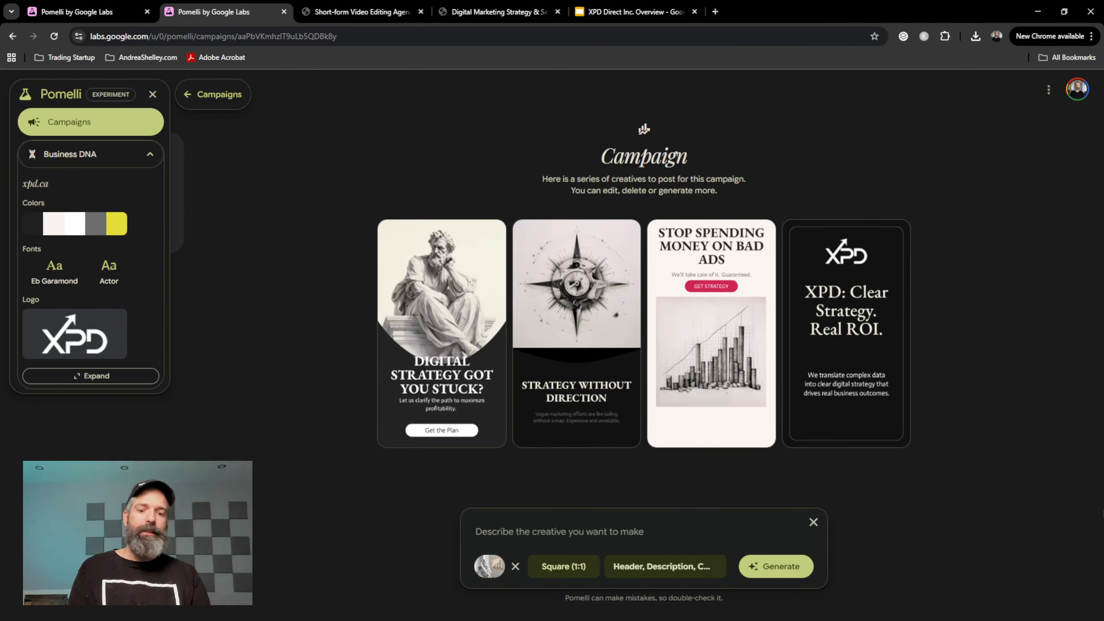
Describe the creative as "short, punch sales pitch for ad management services, grade 6 level writing,punchy" and generate it
text(s)
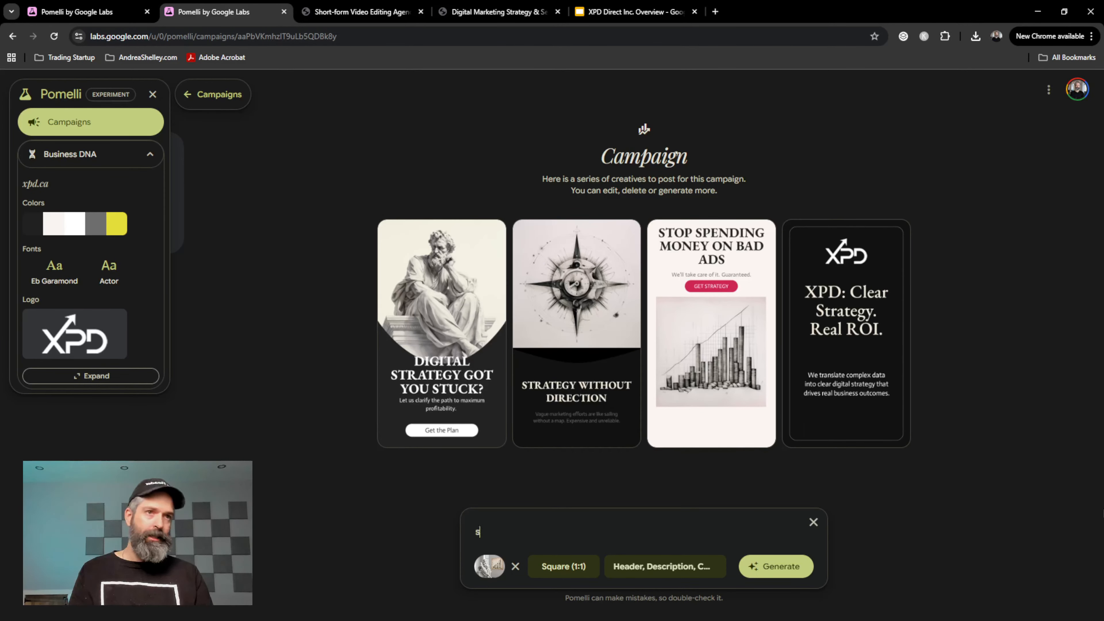
text(hort, p)
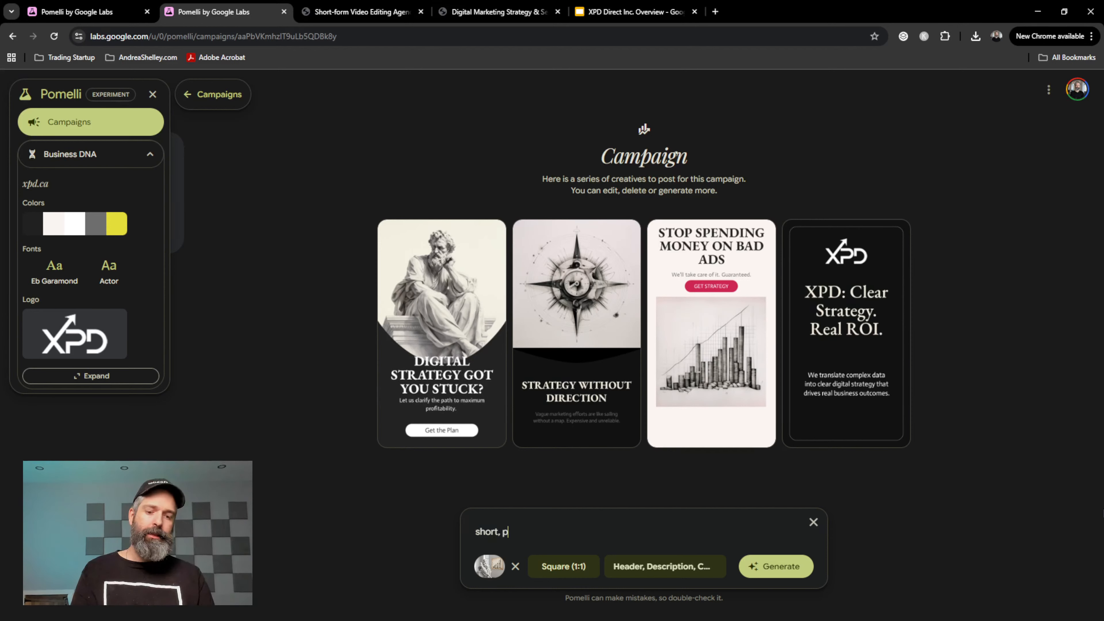
text(unch sales)
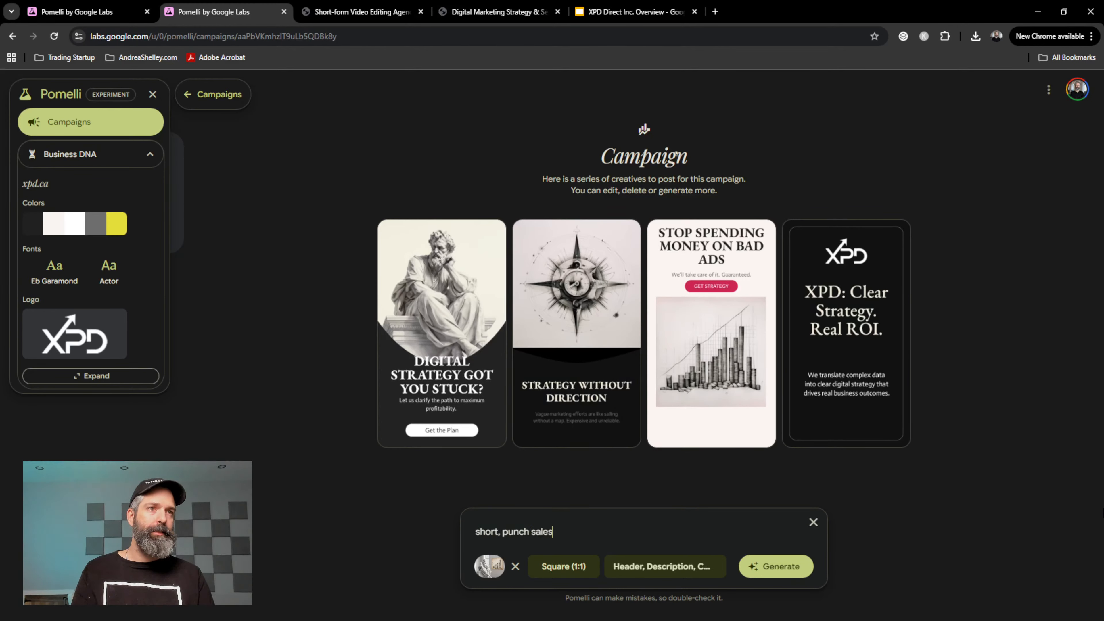
text( pitch for )
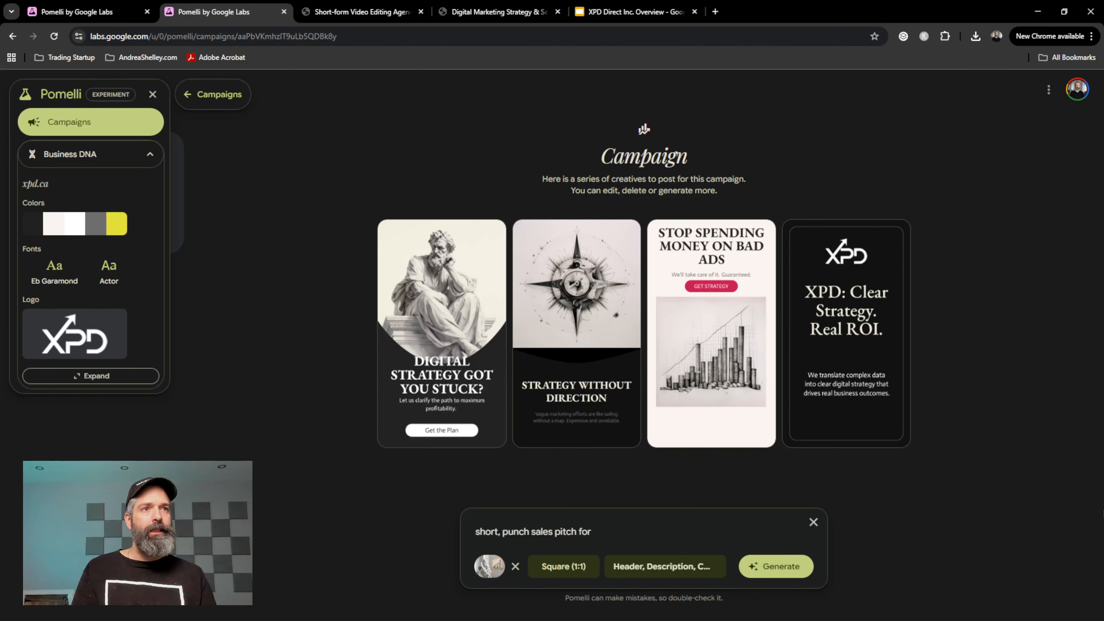
text(ad manageme)
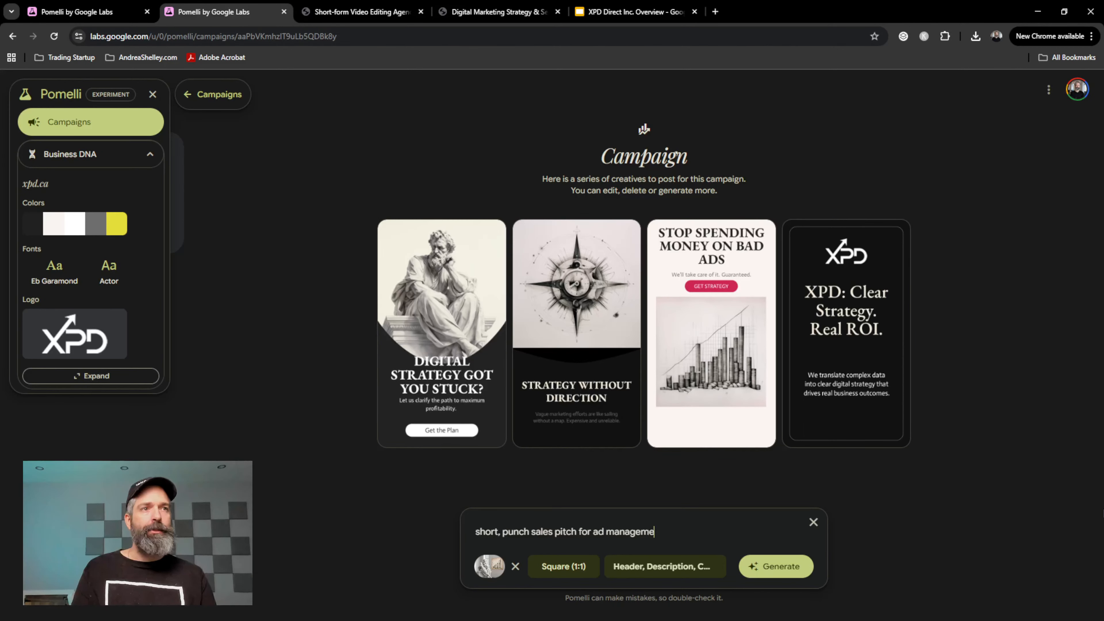
text(nt services,)
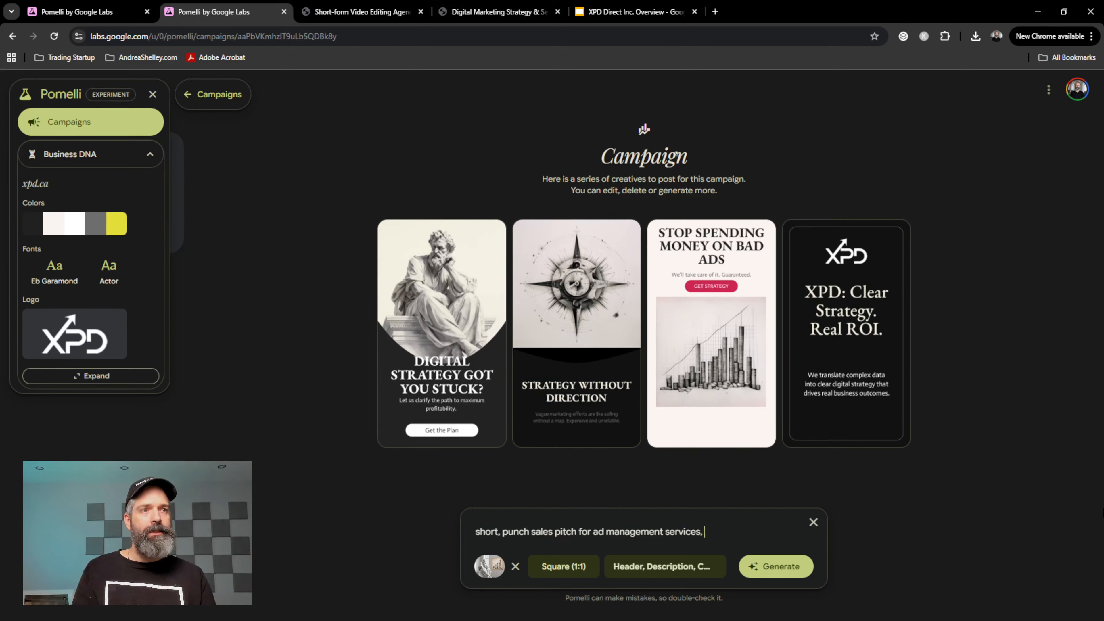
text( grade )
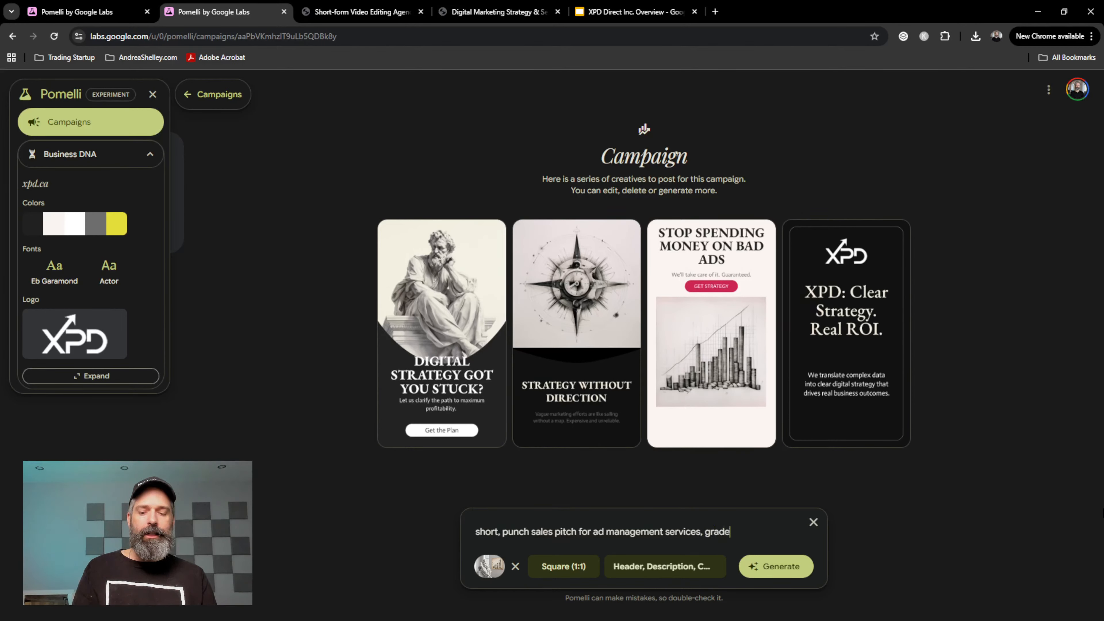
text(6 level)
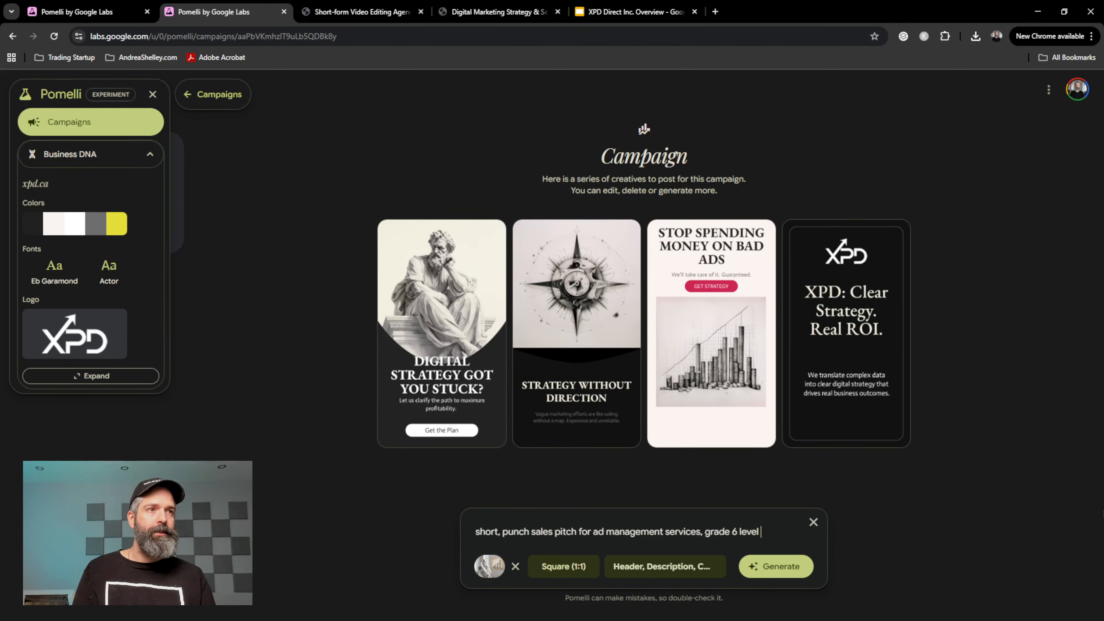
text( writing)
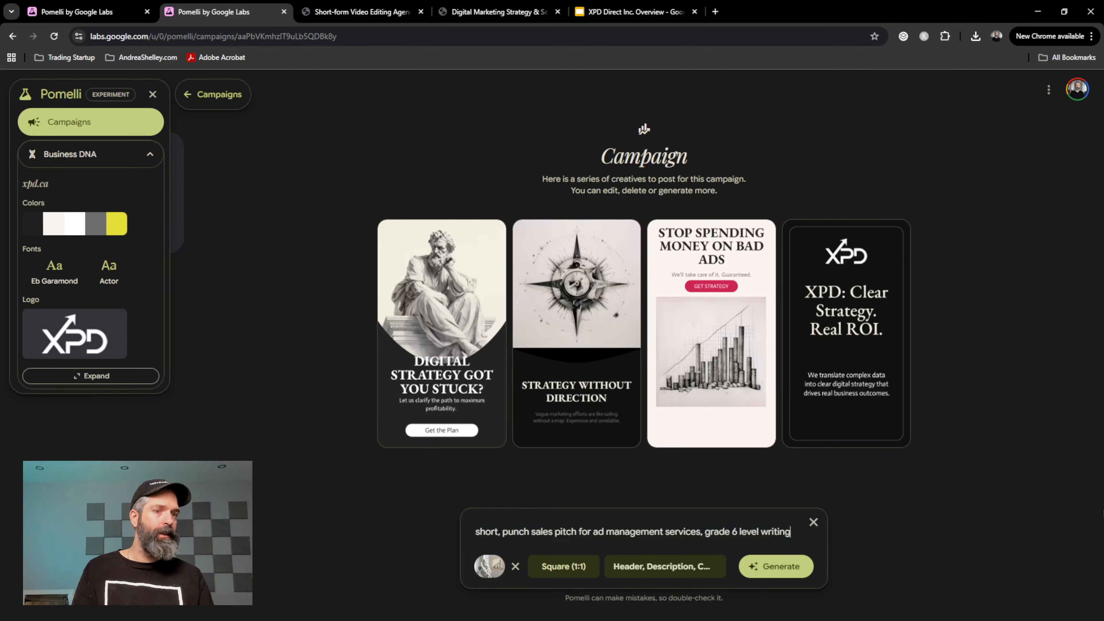
text(,punchy)
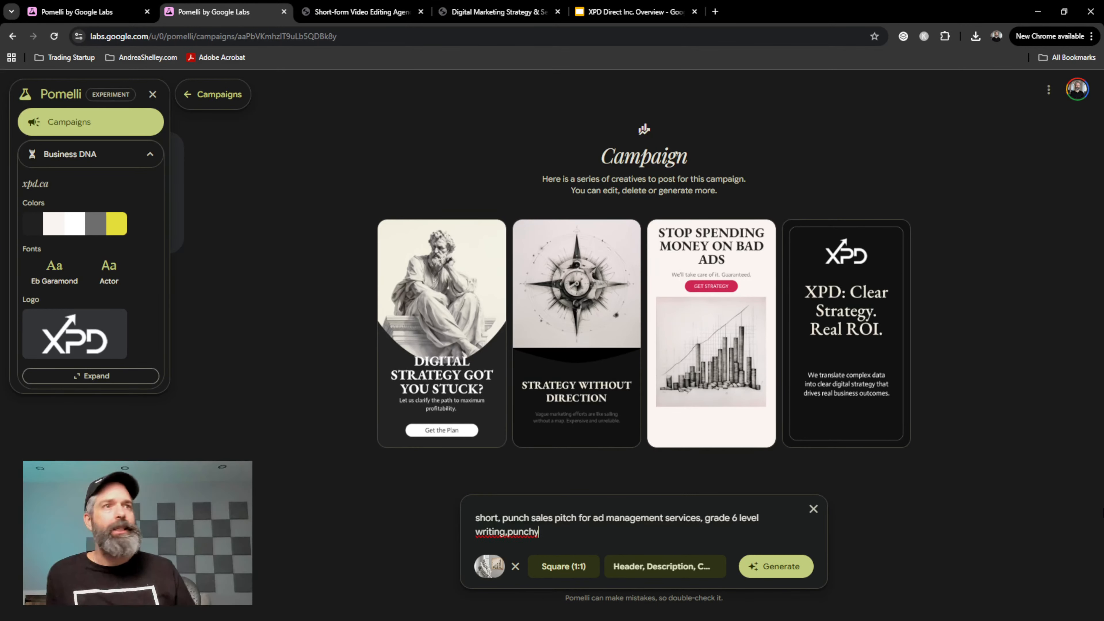
key(Return)
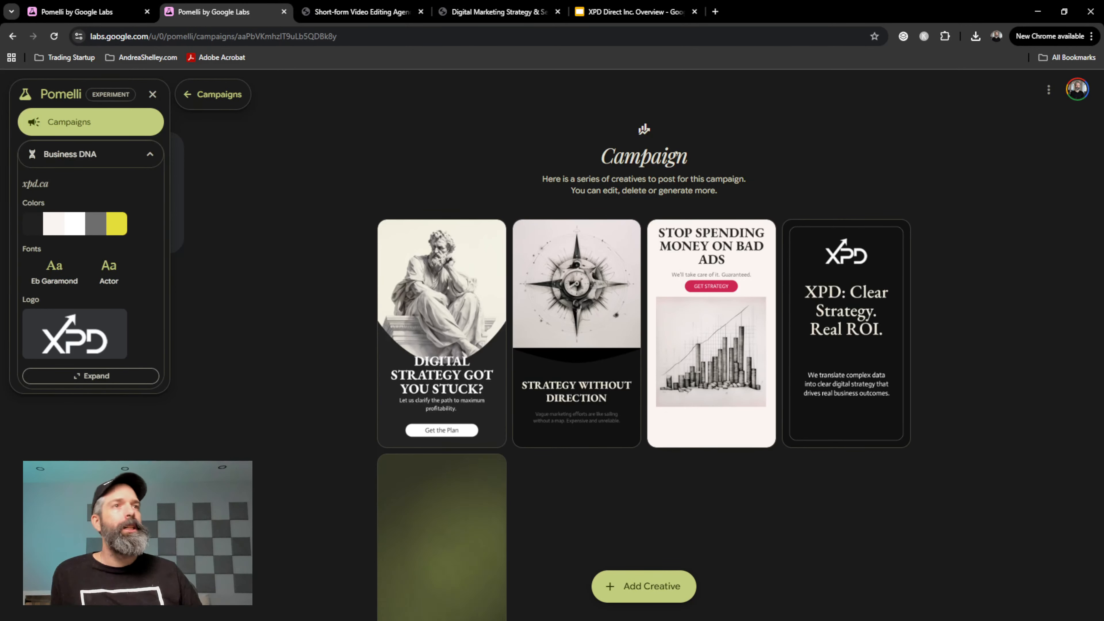
Open the newly generated square statue creative to review it and return to the campaign
scroll(347, 361, down, 2)
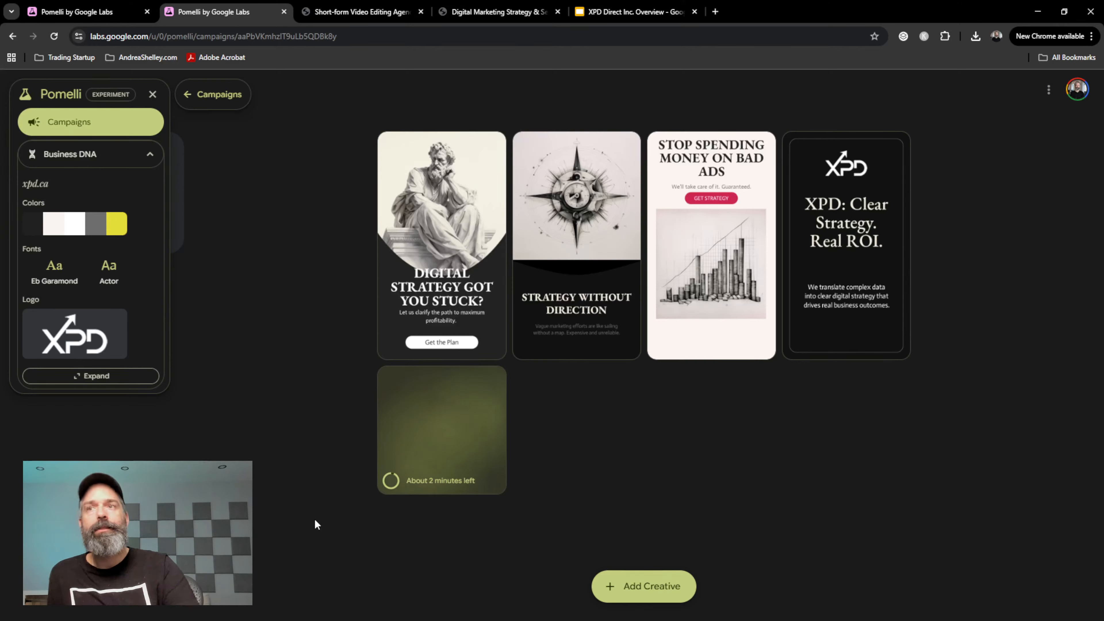
key(alt+Tab)
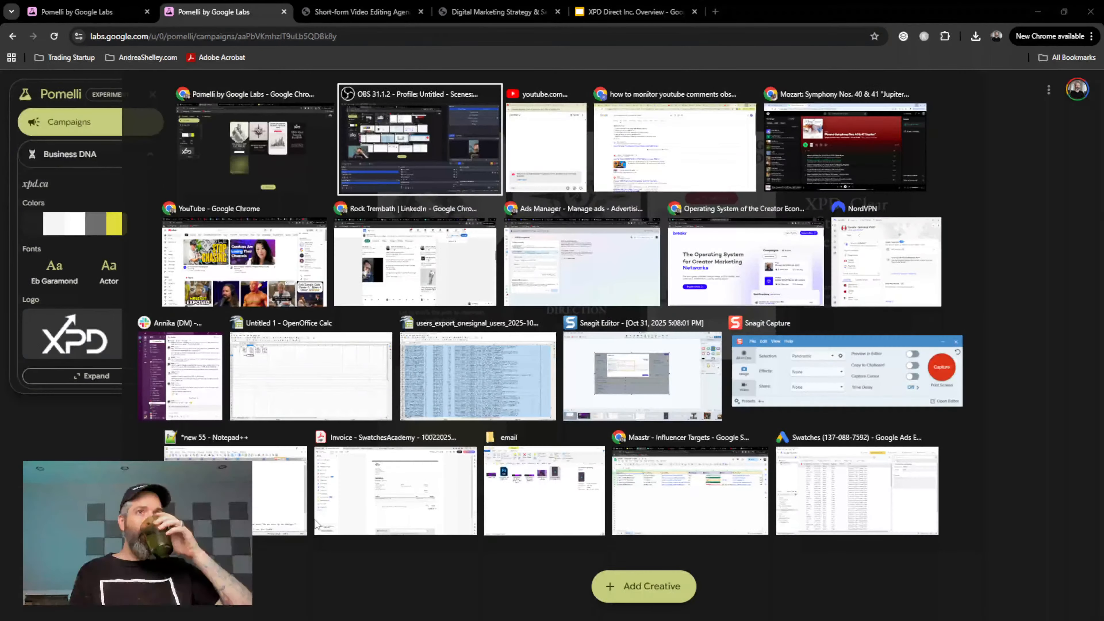
key(alt+shift+Tab)
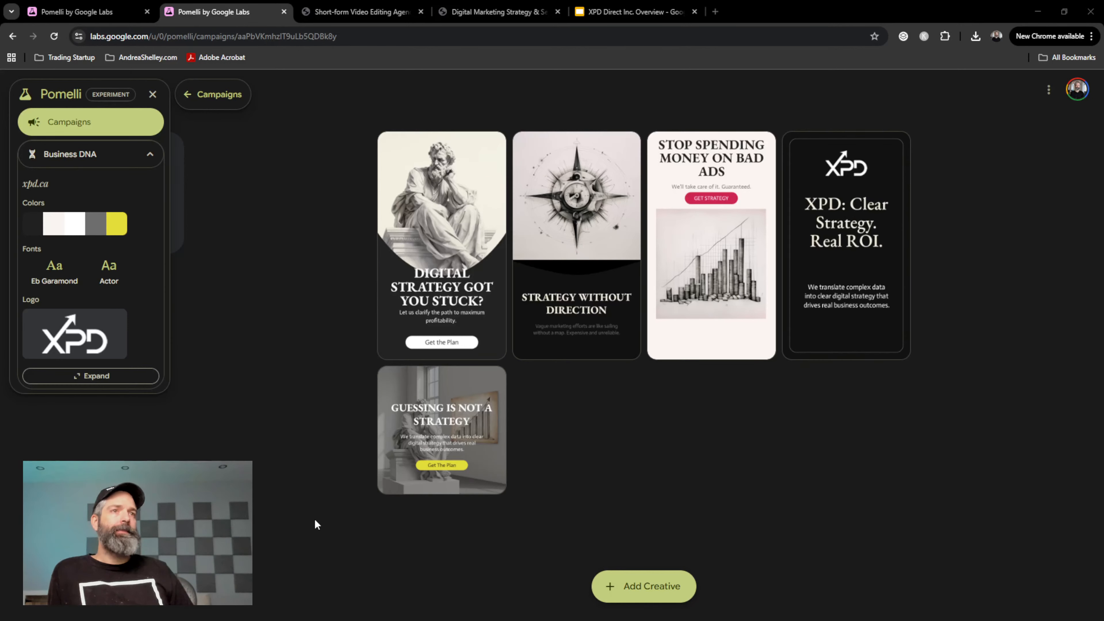
click(474, 435)
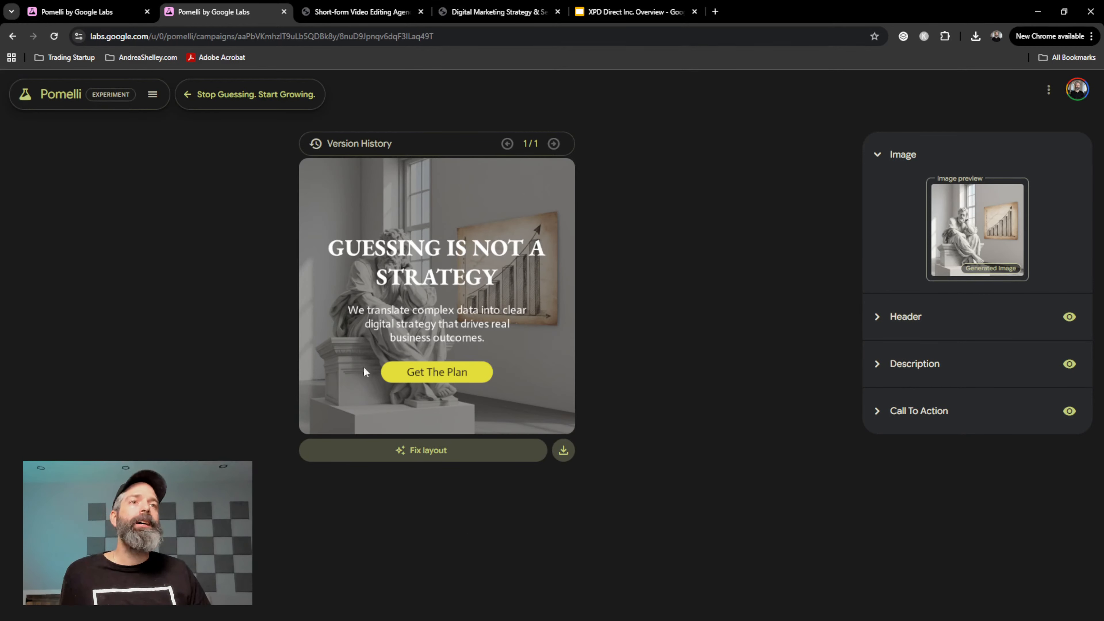
click(246, 98)
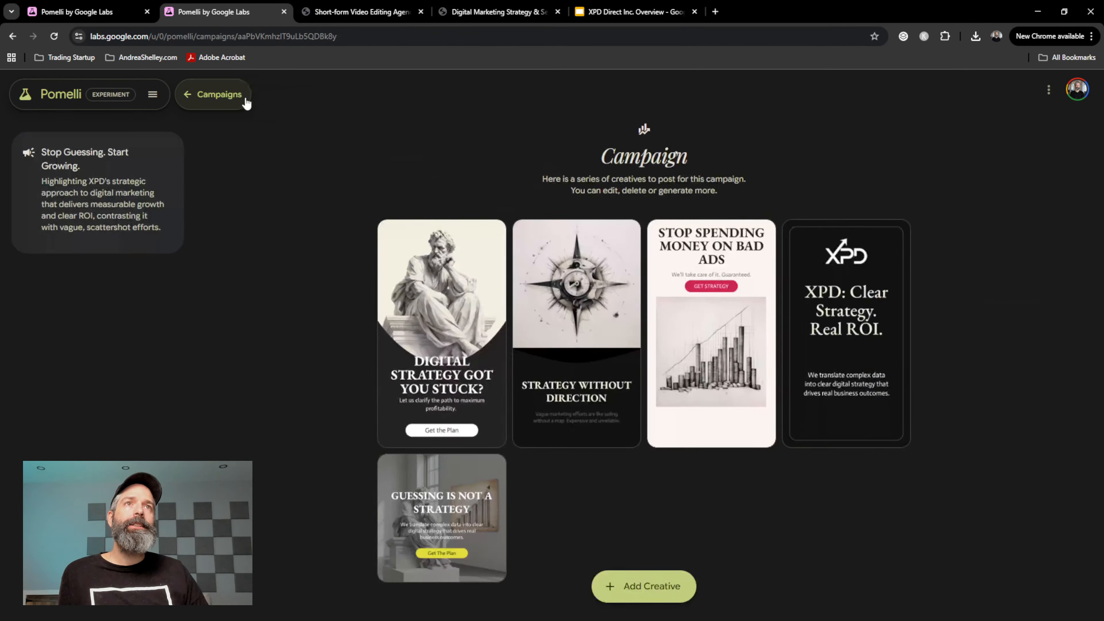
Fix the layout of the "Stop Spending Money on Bad Ads" creative, check its call-to-action settings and return to the campaign
click(722, 324)
click(441, 501)
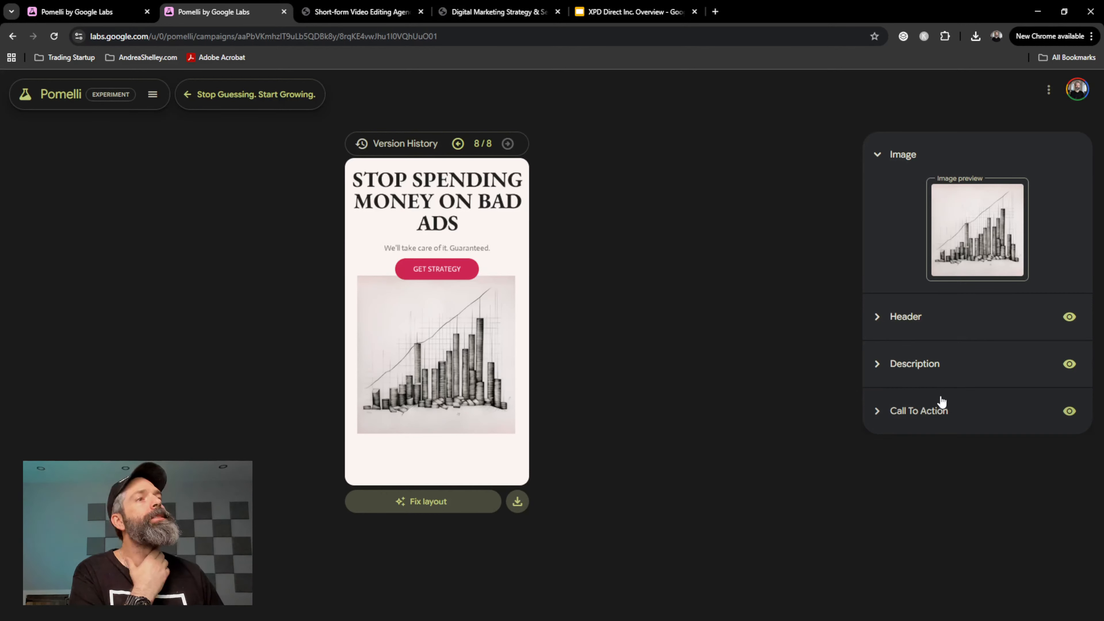
click(943, 411)
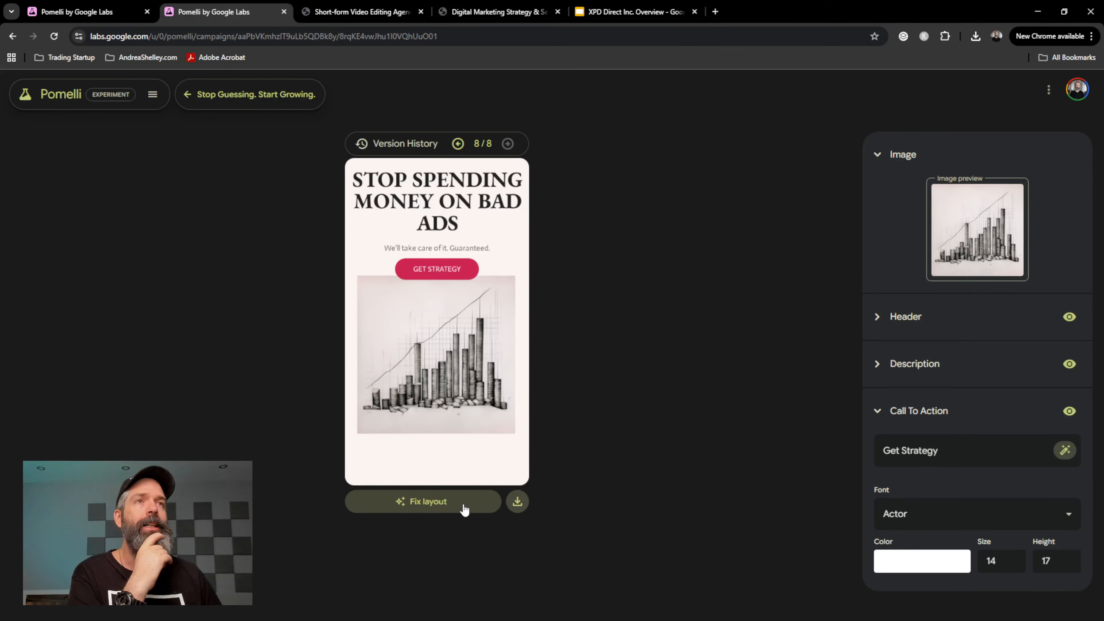
click(222, 99)
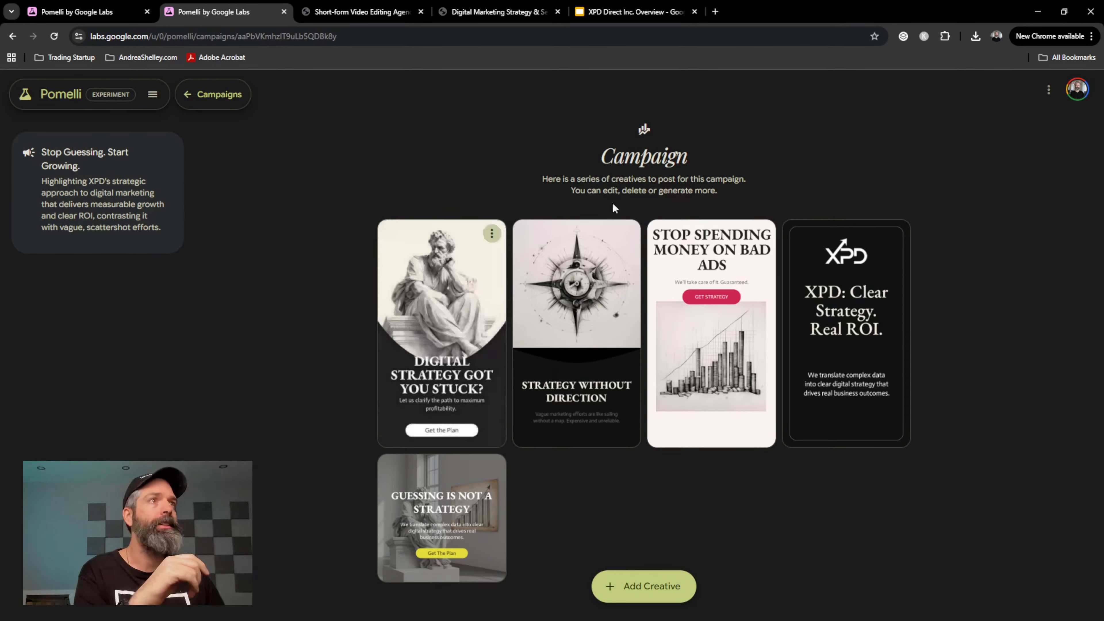
click(1048, 90)
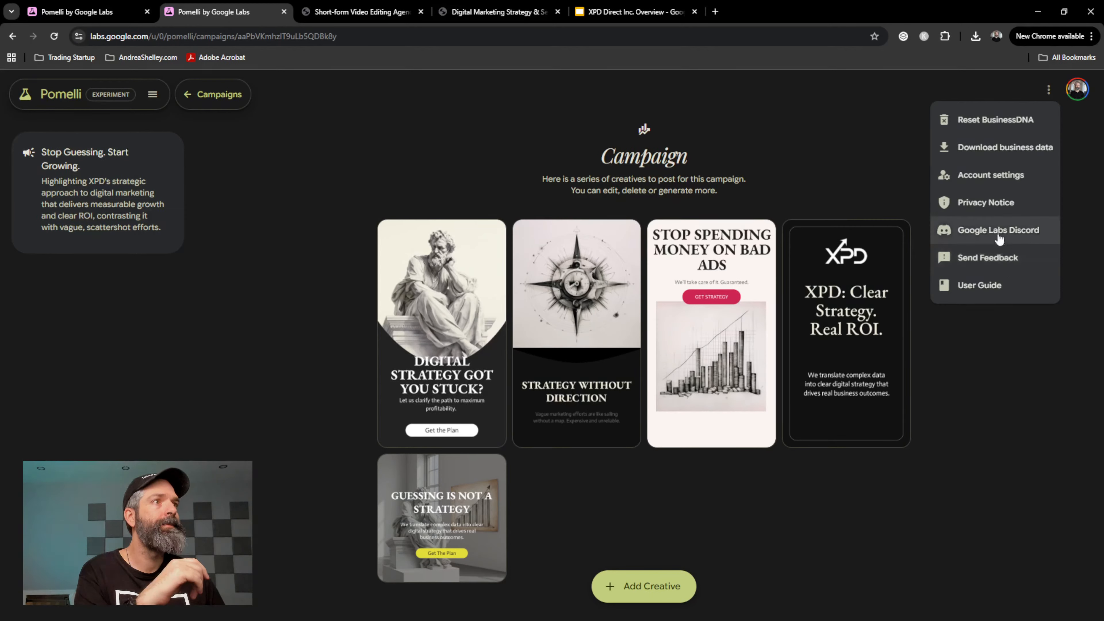
click(1001, 490)
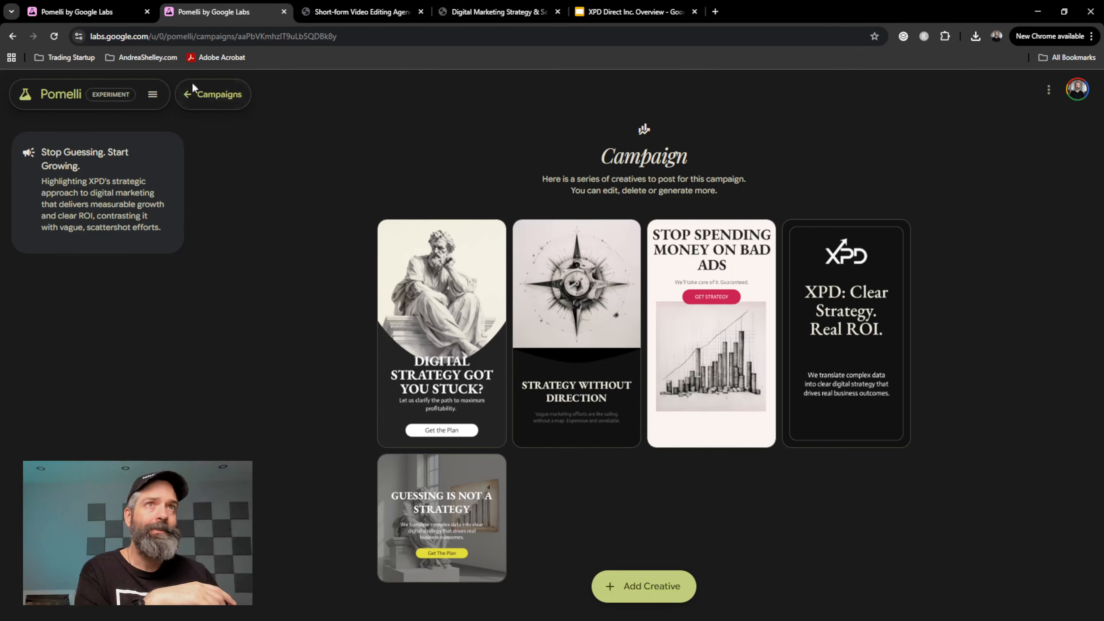
Open the full Business DNA overview of xpd.ca
click(159, 95)
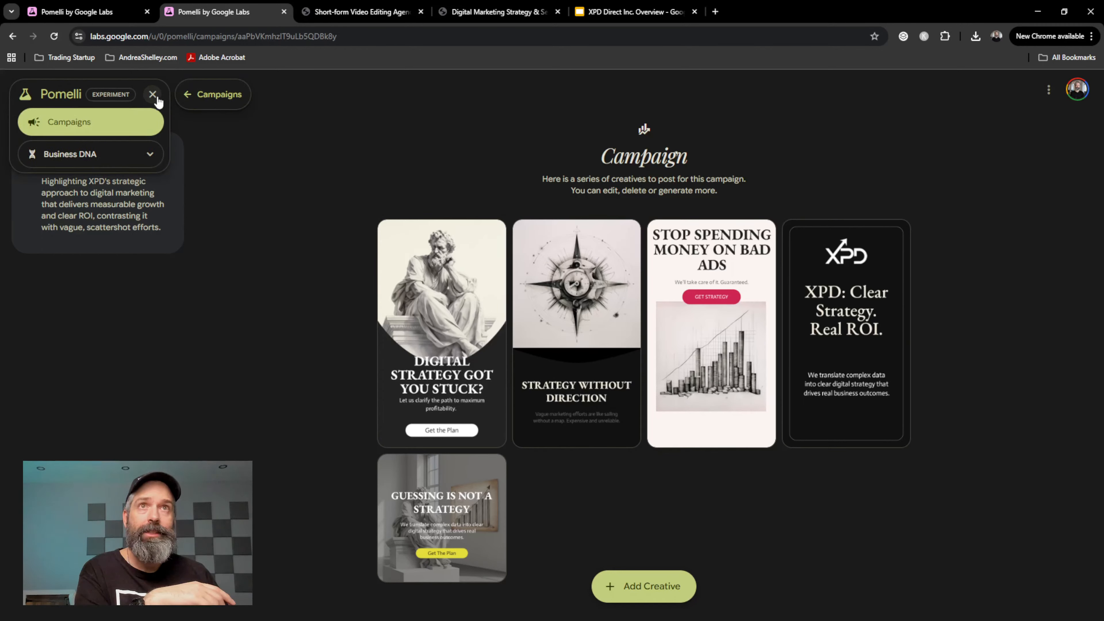
click(153, 161)
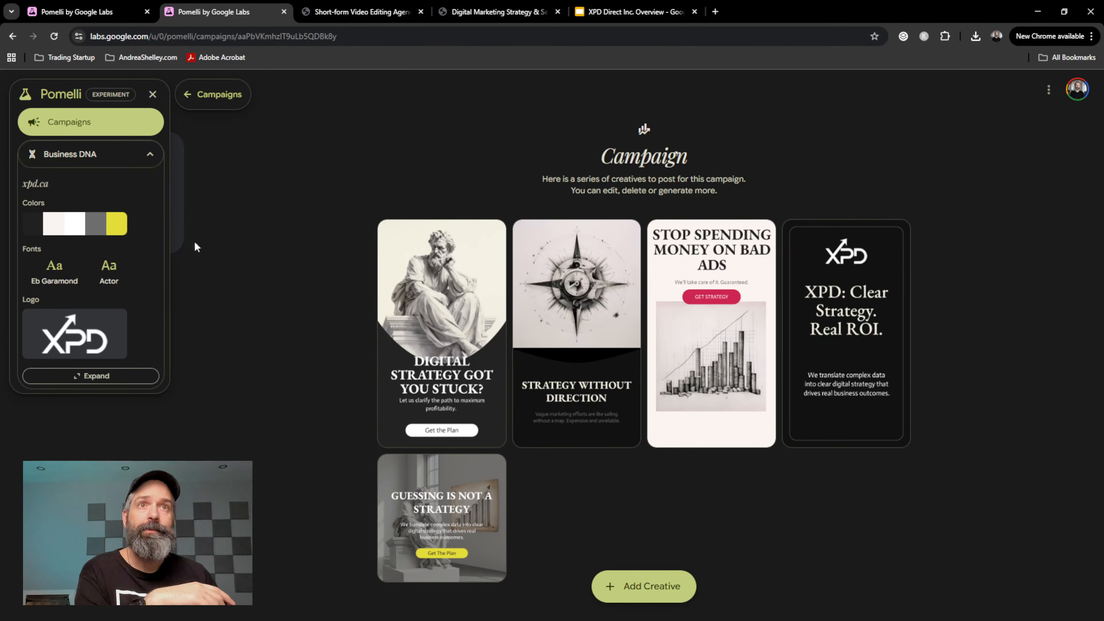
click(131, 375)
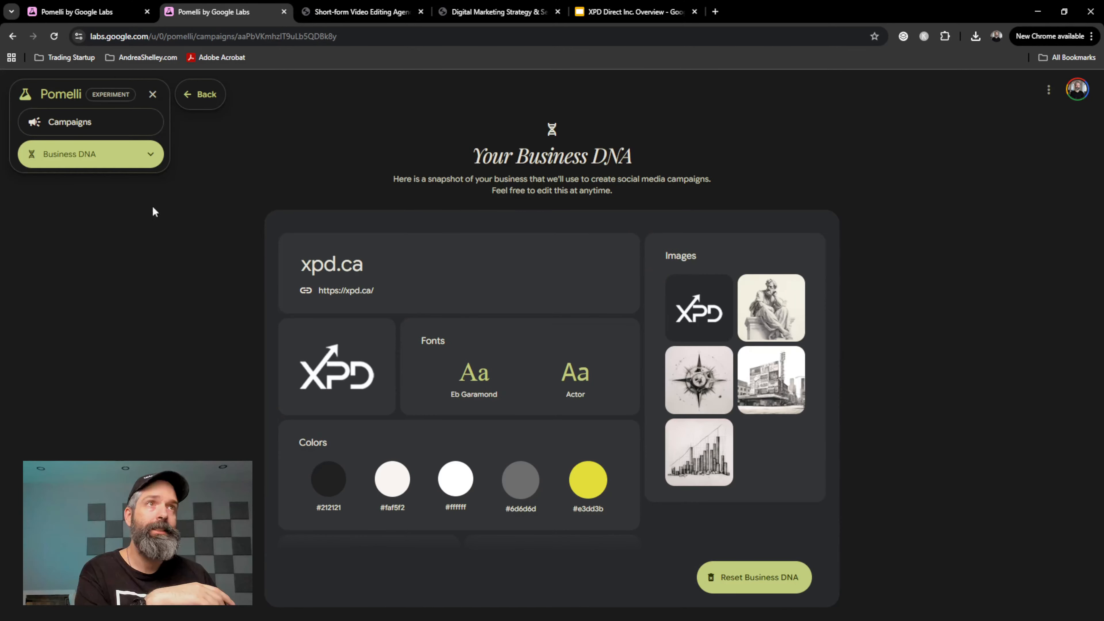
Go to the campaigns home page and review the video editing campaign ideas and the Business DNA suggestions
click(137, 120)
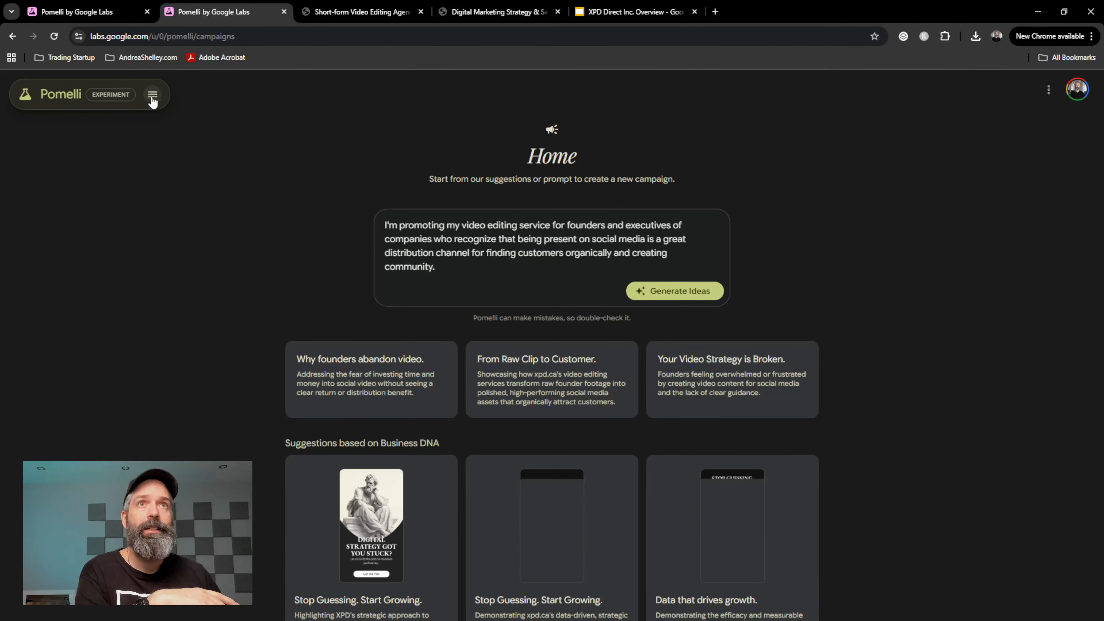
scroll(182, 219, down, 2)
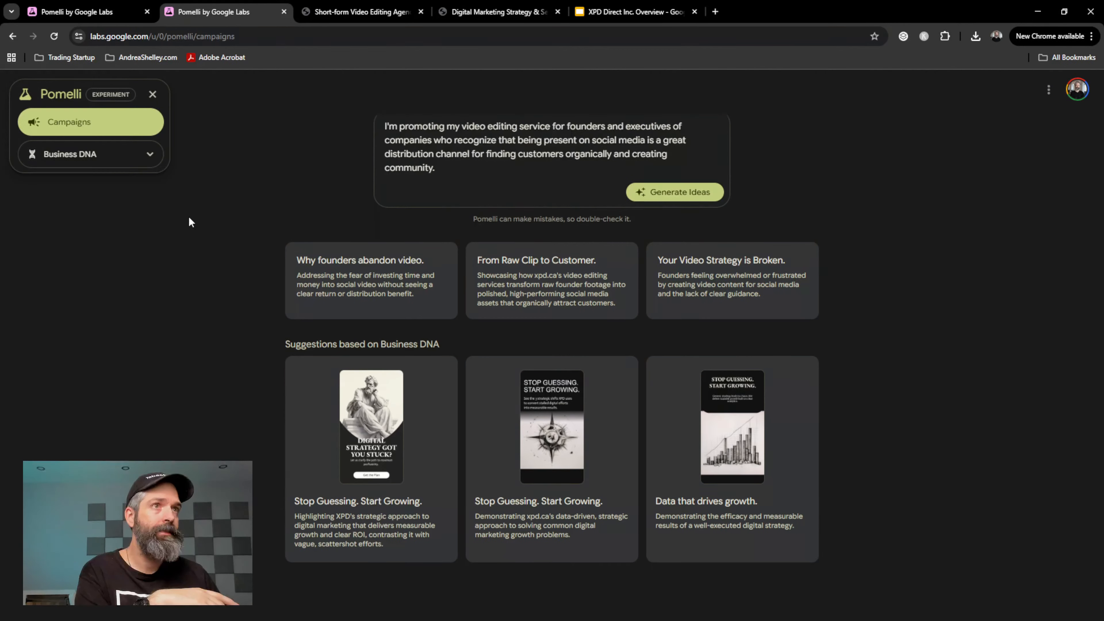
scroll(187, 215, up, 2)
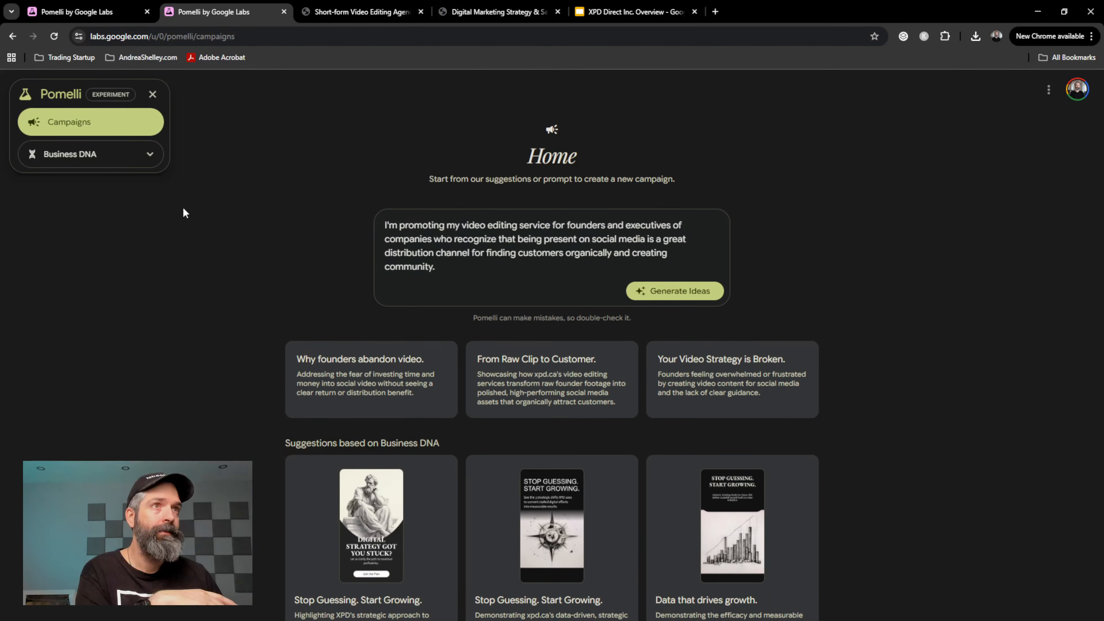
scroll(175, 213, down, 2)
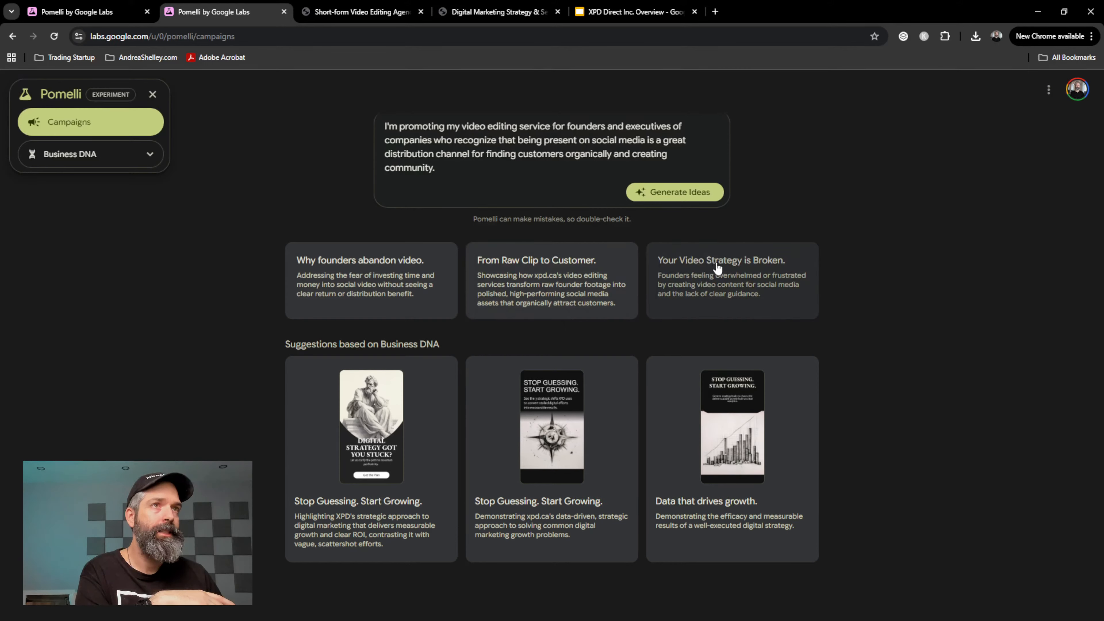
scroll(441, 331, up, 2)
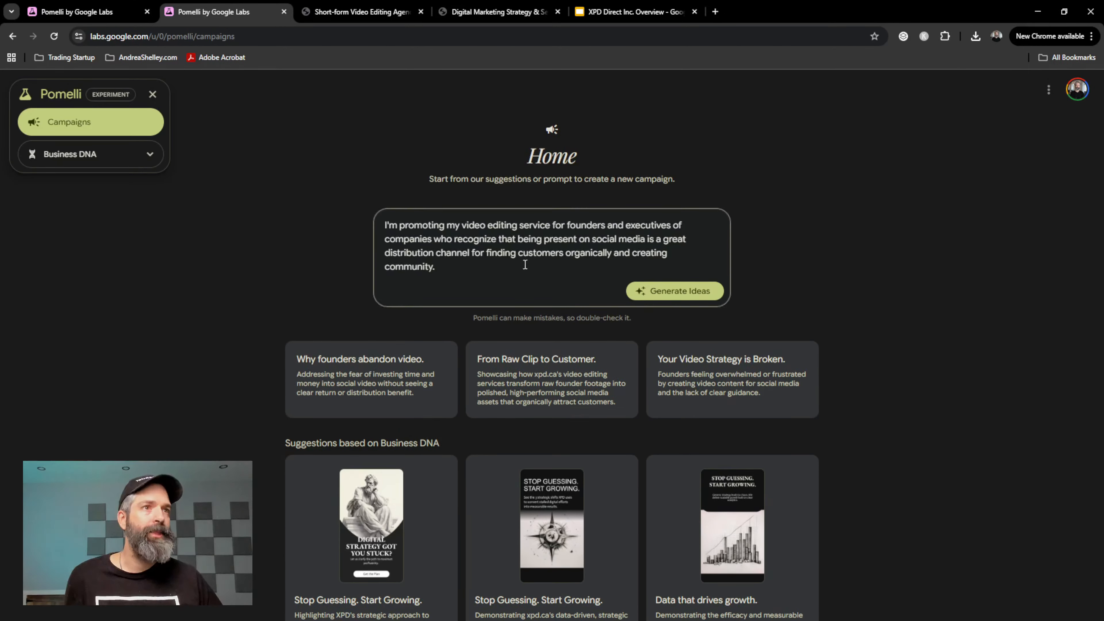
scroll(324, 308, down, 2)
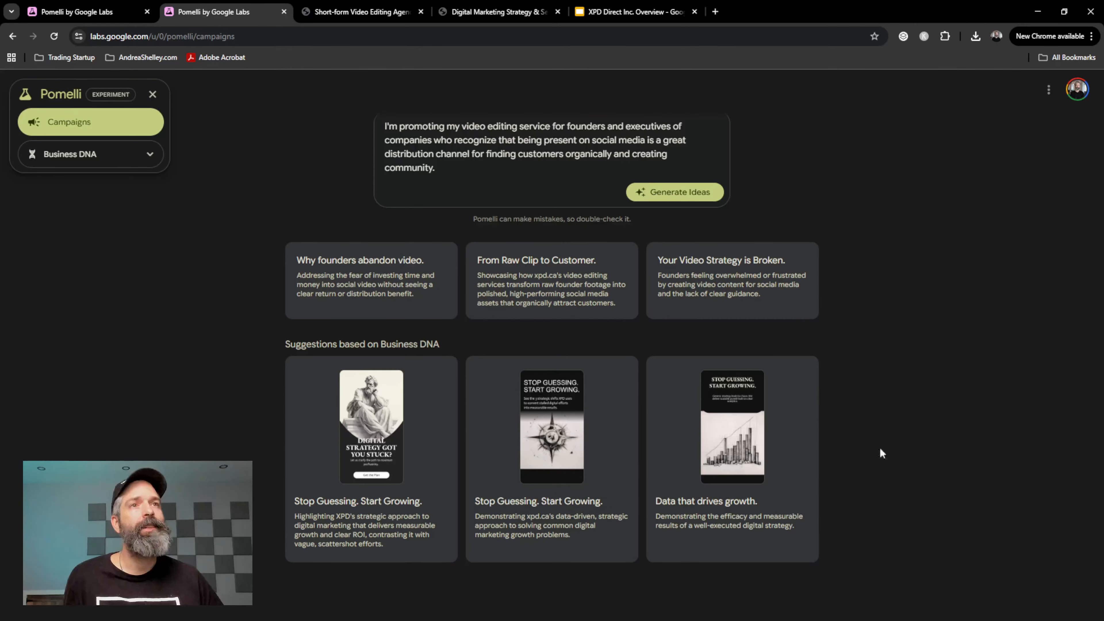
scroll(269, 413, up, 2)
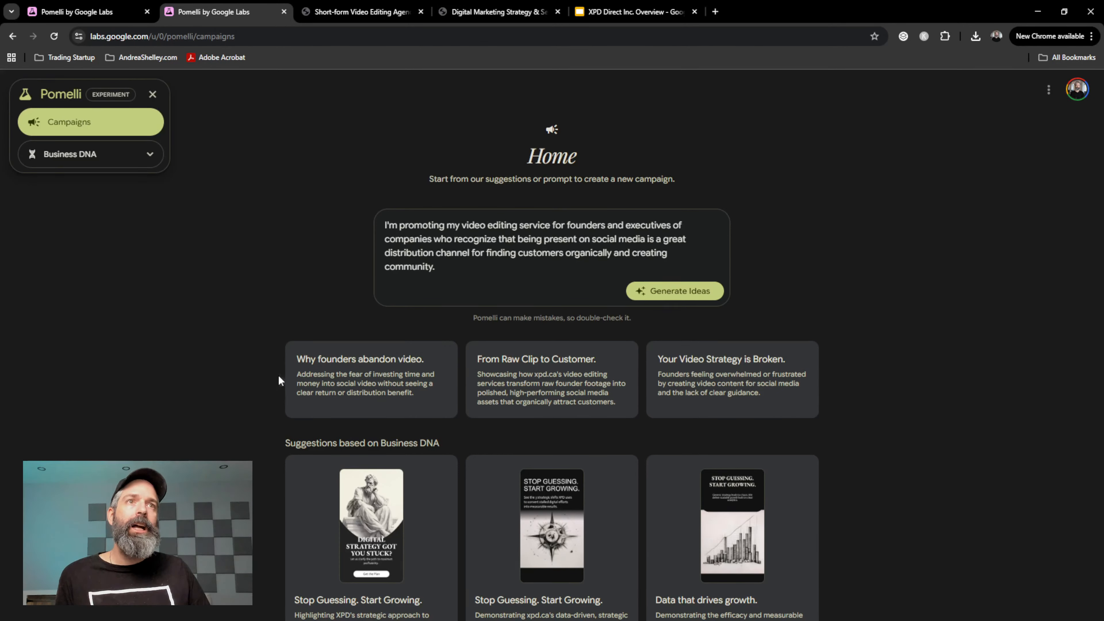
Create a campaign from the "Why founders abandon video." idea and open its "Is Video Just A Time Sink?" creative
click(333, 396)
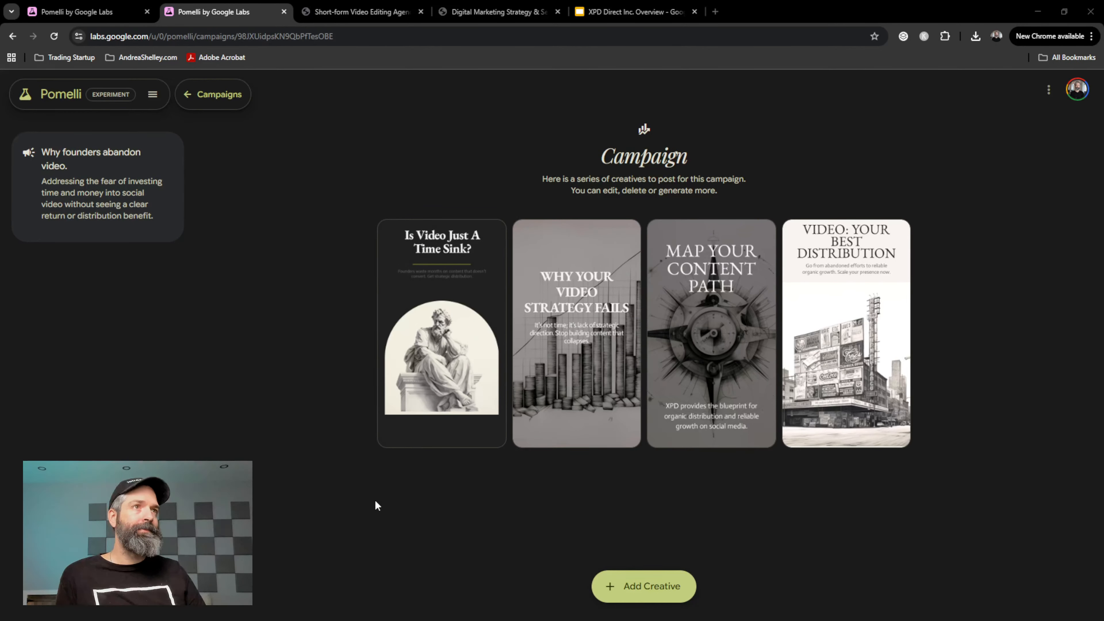
click(478, 357)
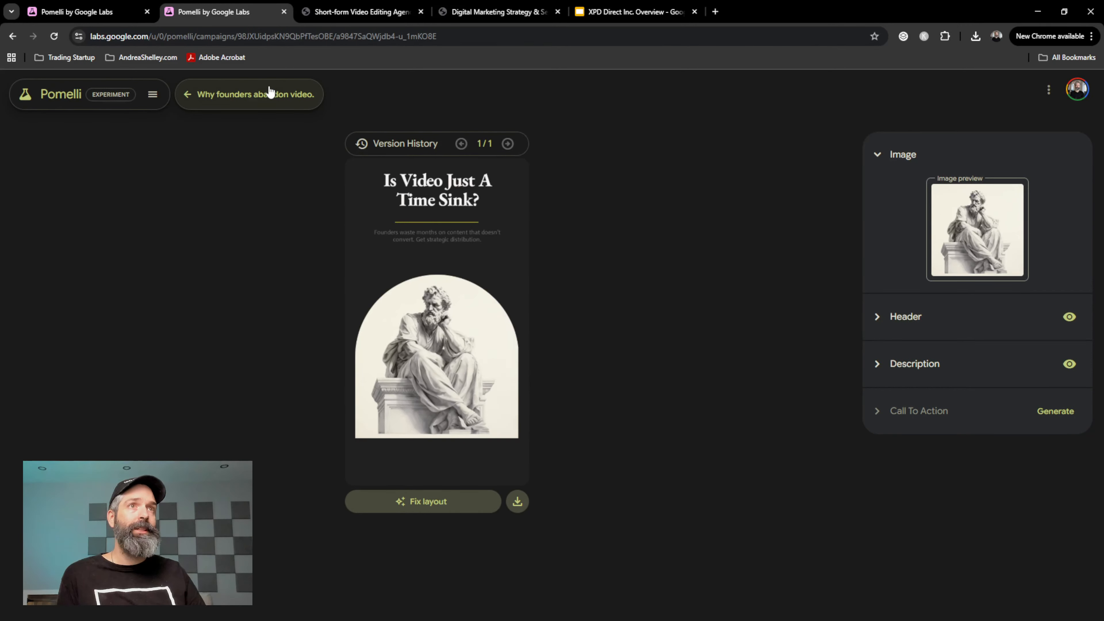
Open the "Video: Your Best Distribution" creative from the campaign to review it, and return to the campaign
click(253, 105)
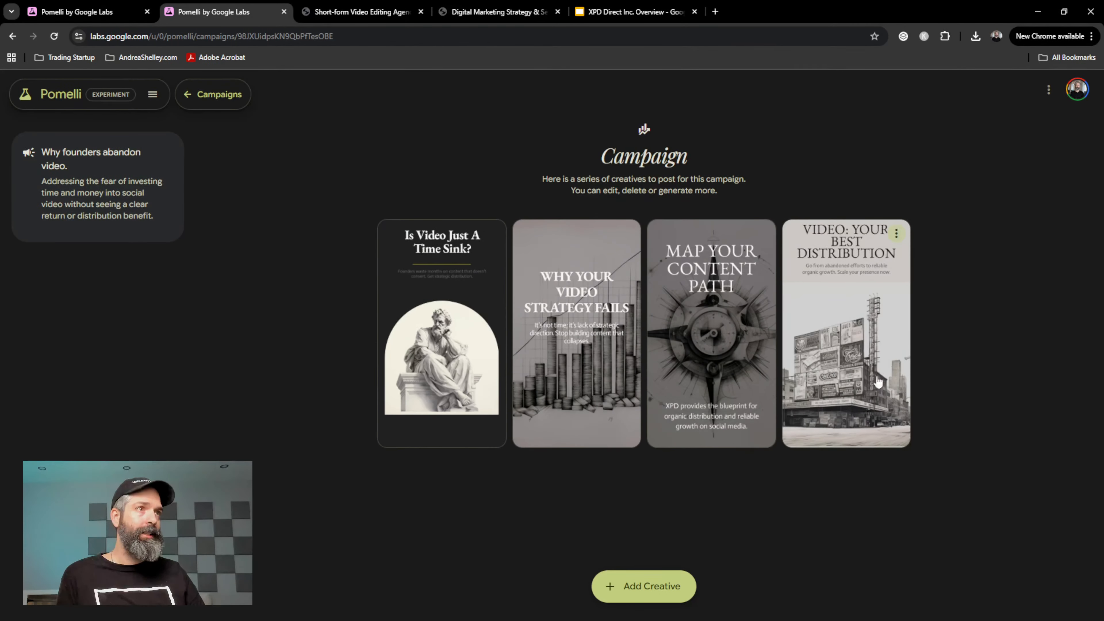
click(868, 361)
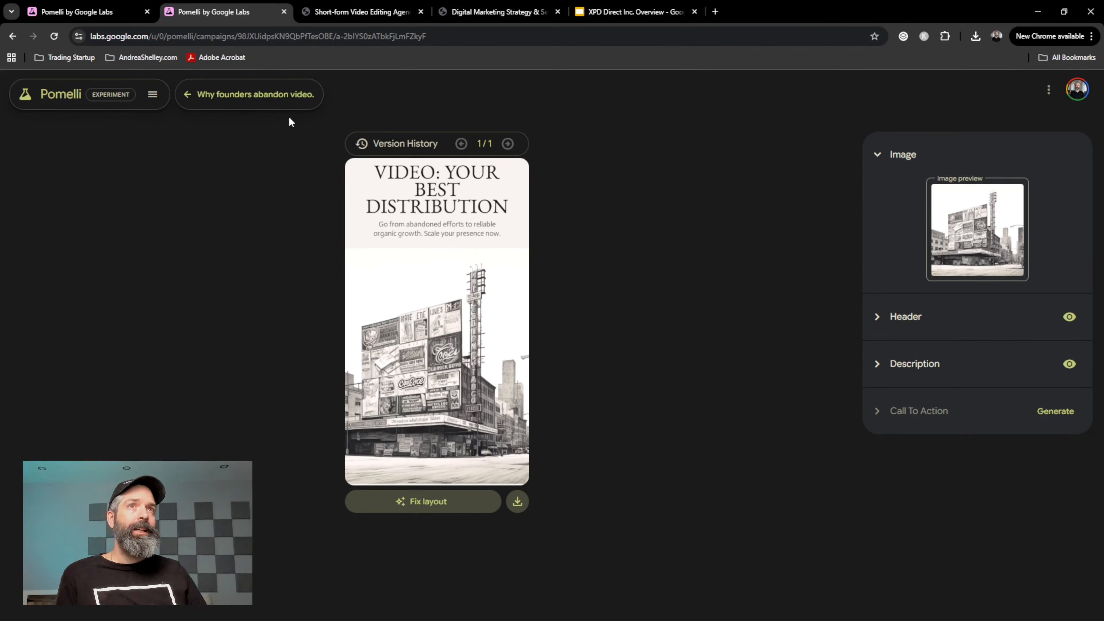
click(265, 103)
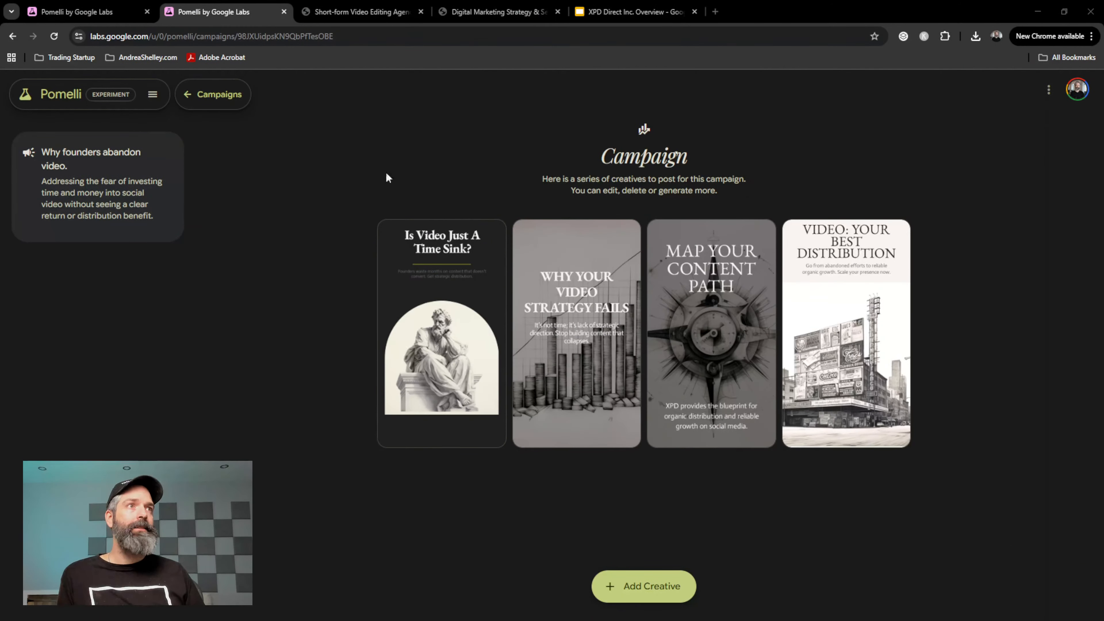
Review the header and description settings of the "Is Video Just A Time Sink?" creative
click(454, 251)
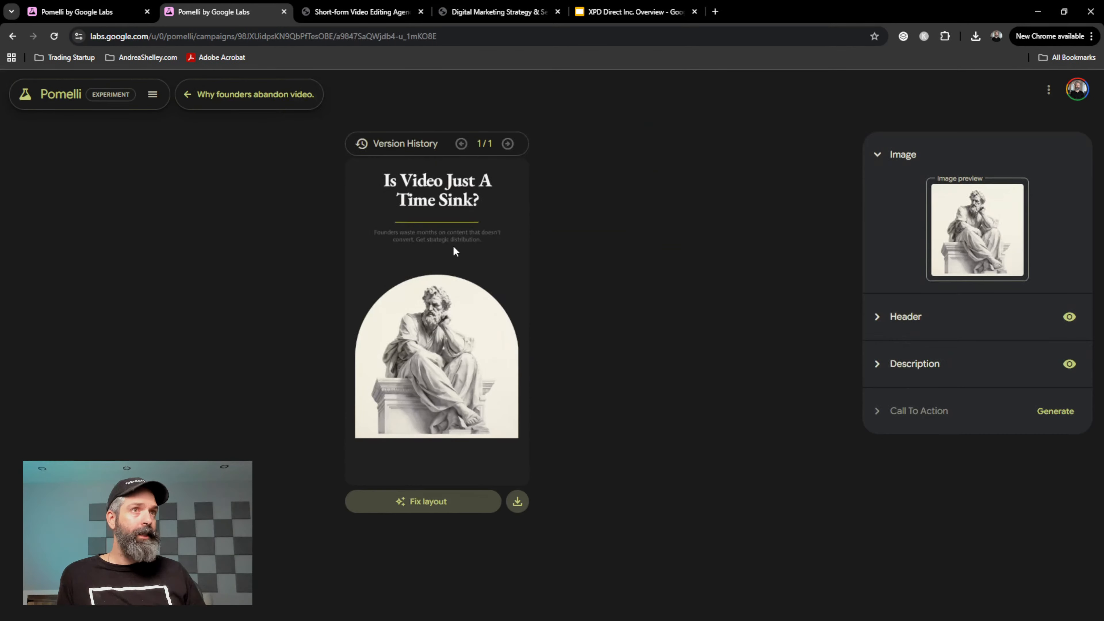
click(878, 317)
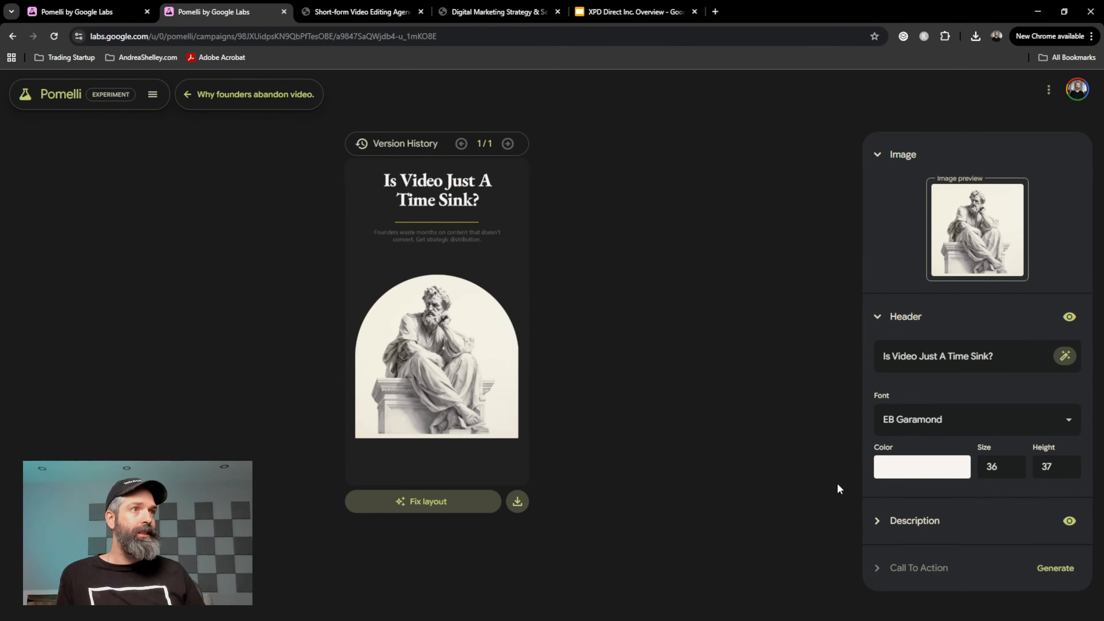
click(888, 522)
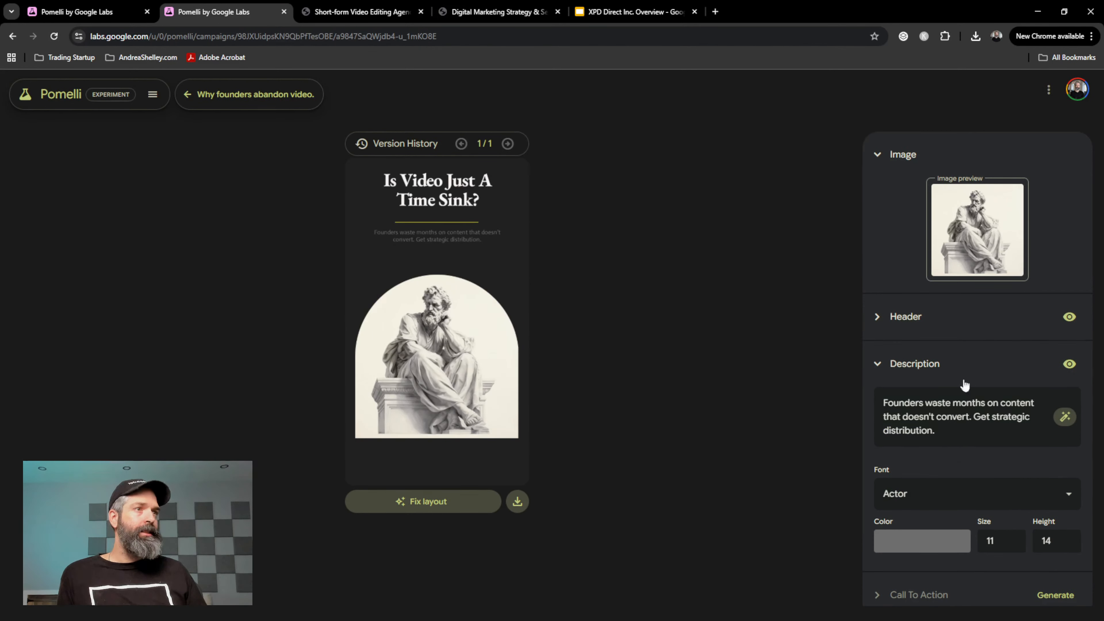
click(877, 368)
click(879, 319)
click(879, 320)
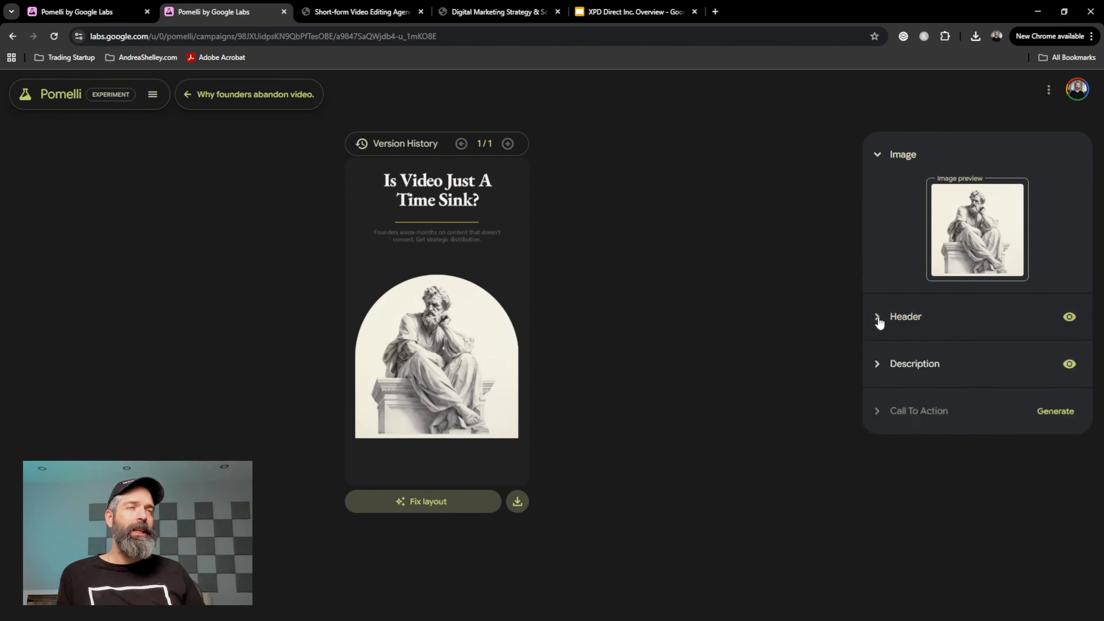